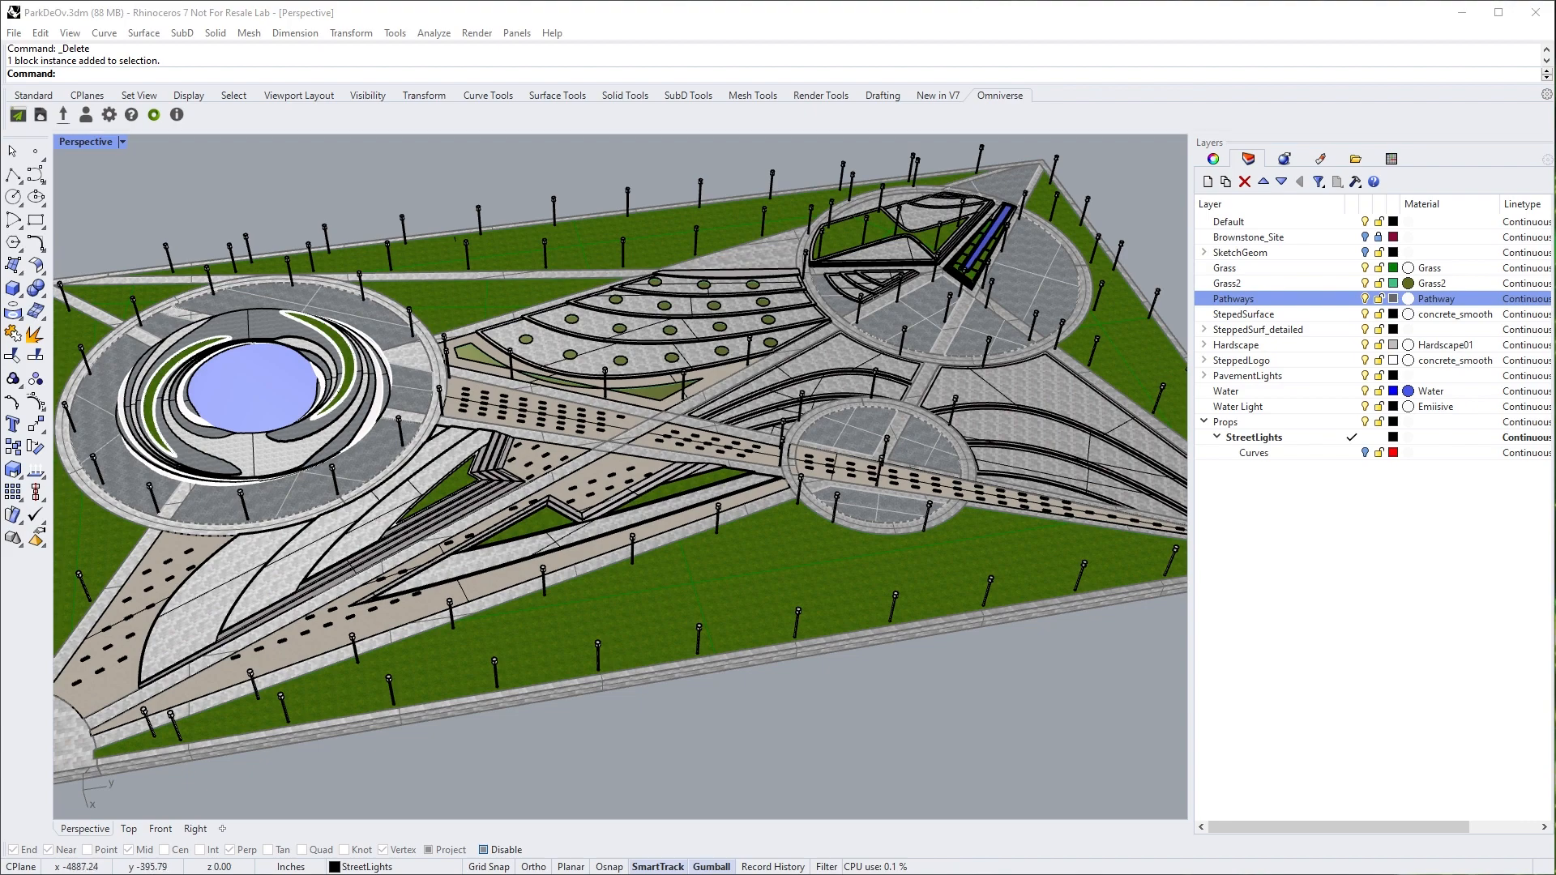
- Examine the park model's paving, stepped edges, grass triangles and planted terraces up close
right_drag(620, 476, 676, 411)
scroll(615, 454, up, 15)
mouse_move(620, 477)
right_down()
mouse_move(551, 430)
mouse_move(624, 474)
right_up()
middle_click(669, 326)
right_drag(669, 326, 680, 413)
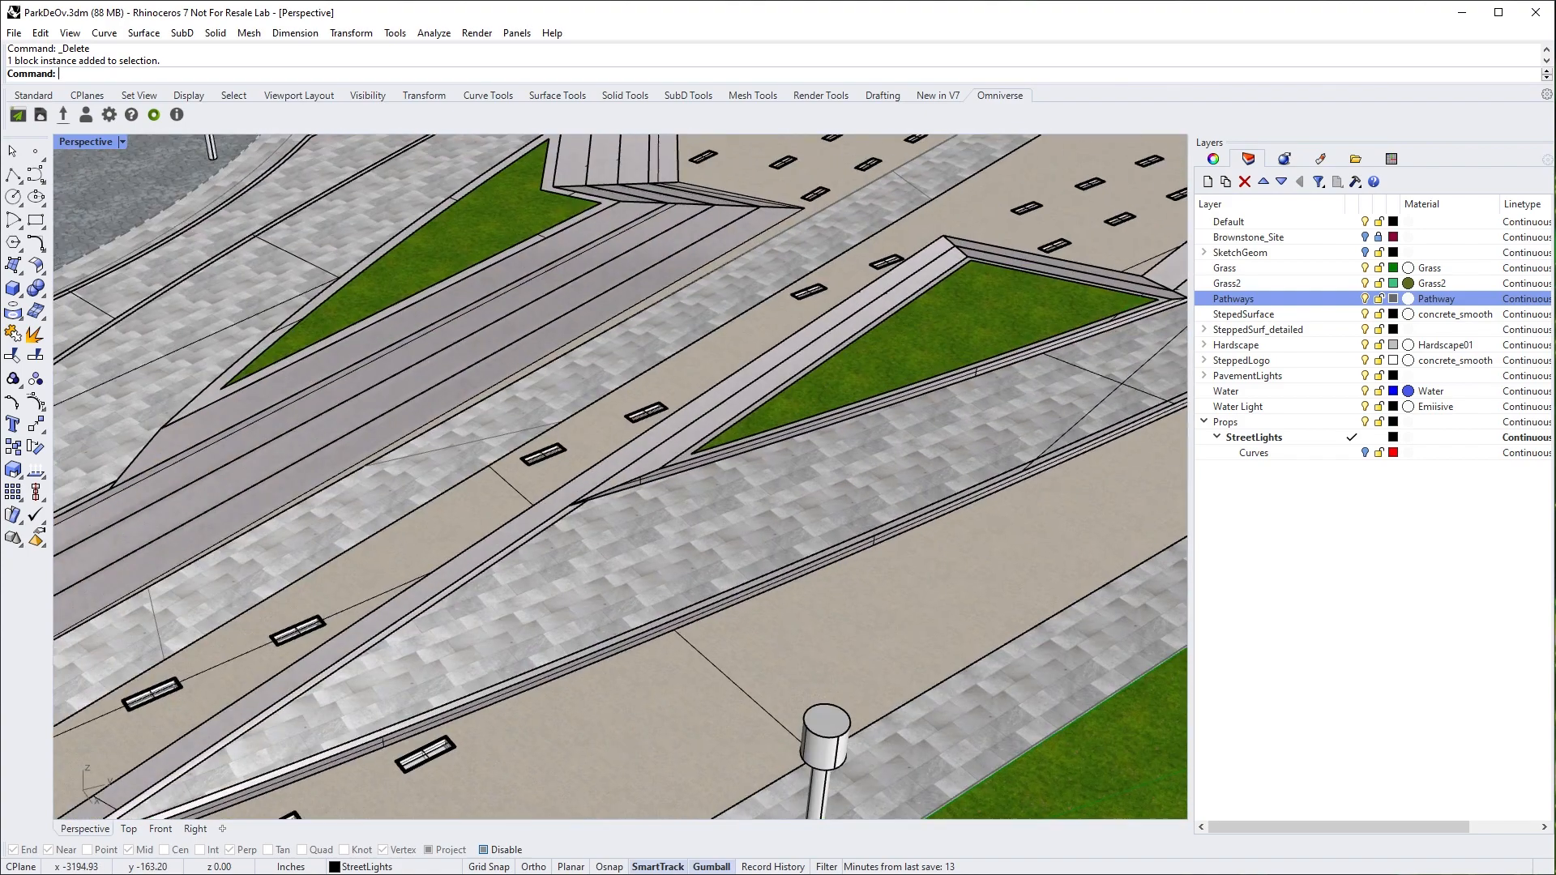
right_drag(616, 453, 553, 563)
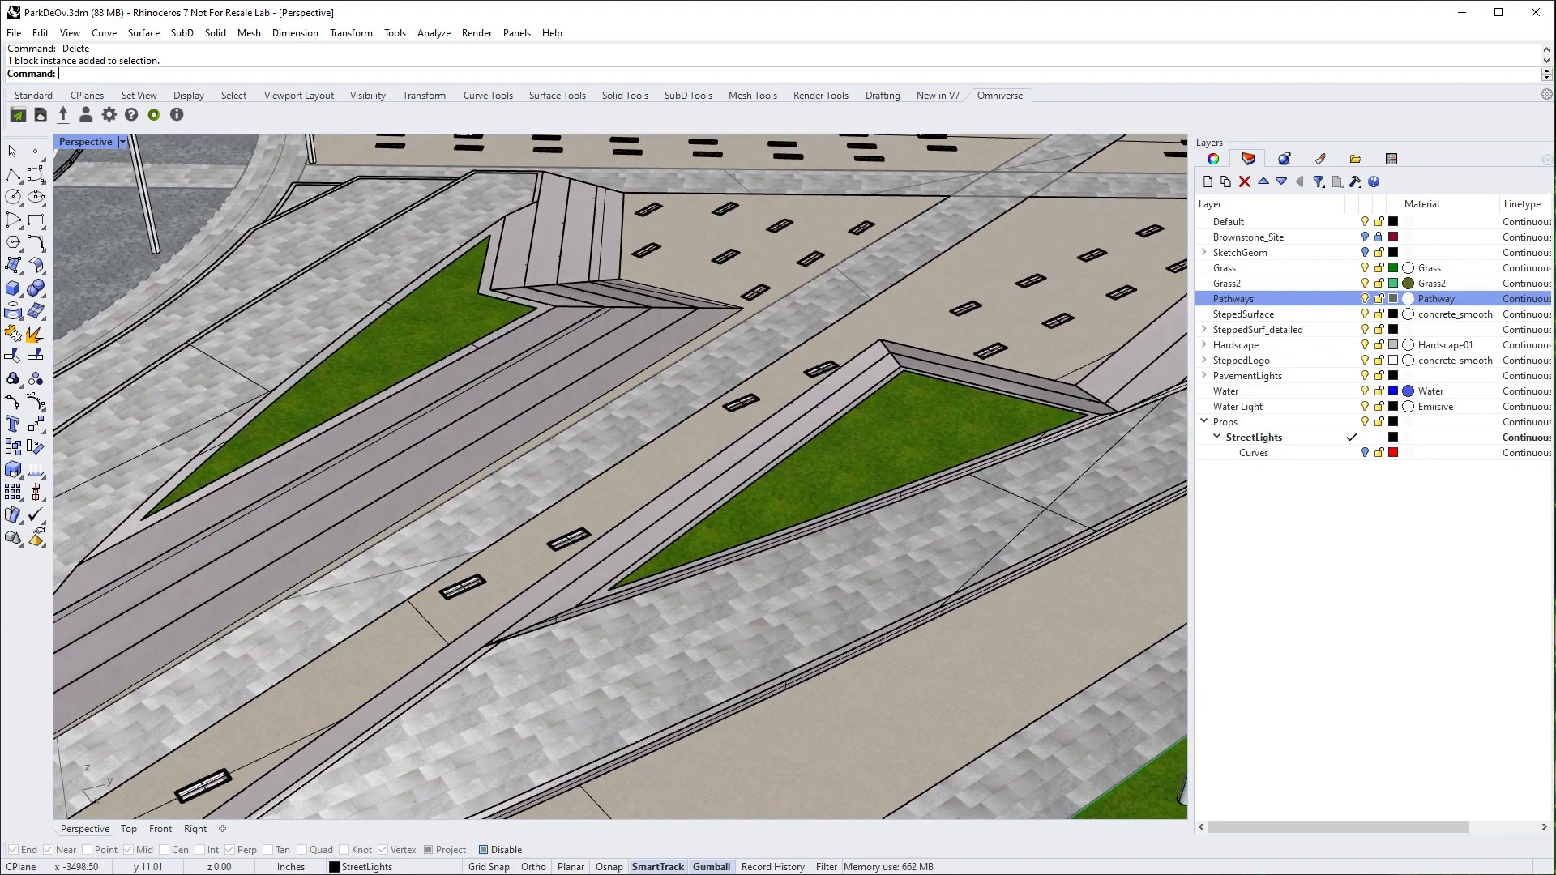
shift+right_drag(615, 527, 842, 373)
shift+right_drag(616, 243, 341, 689)
right_drag(616, 454, 470, 445)
shift+right_drag(730, 437, 426, 490)
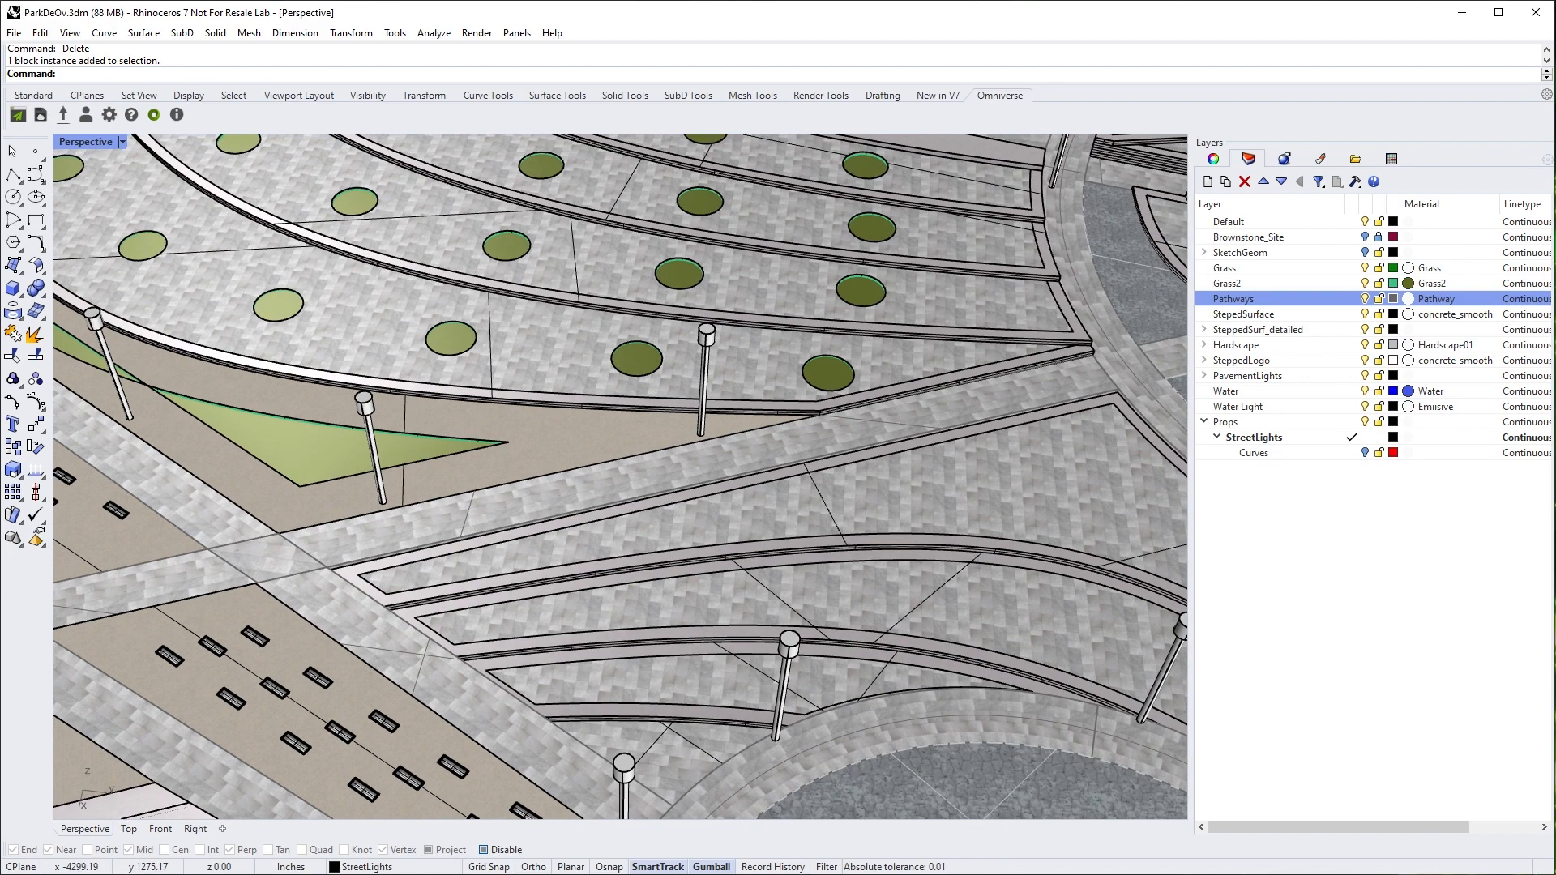
- Select the stepped terrace with the circular planting openings and inspect its texture mapping properties
click(762, 288)
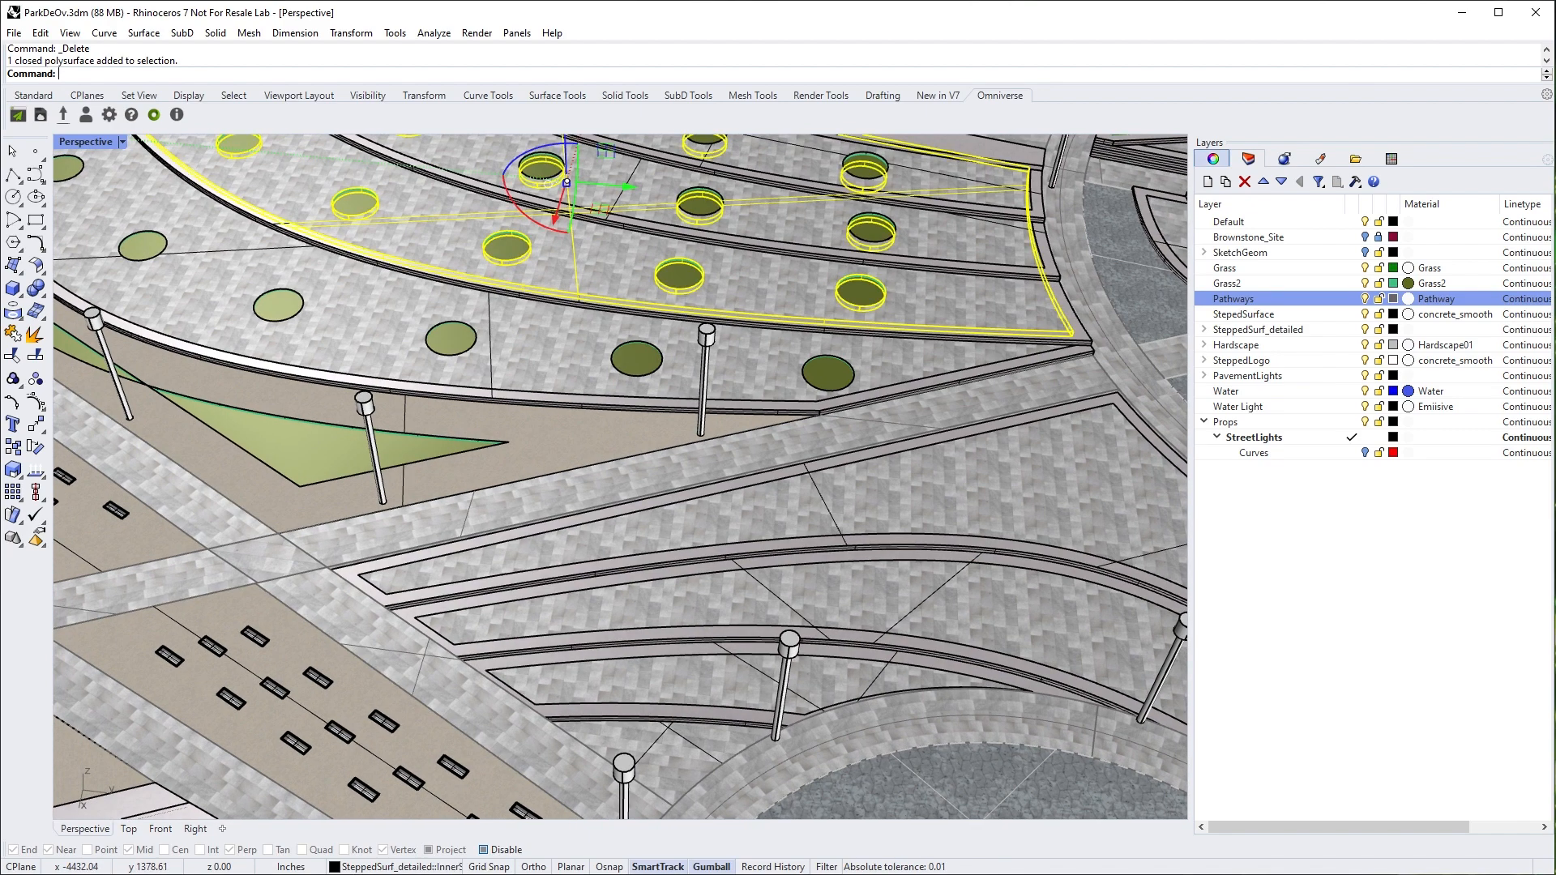
click(1212, 159)
click(1262, 182)
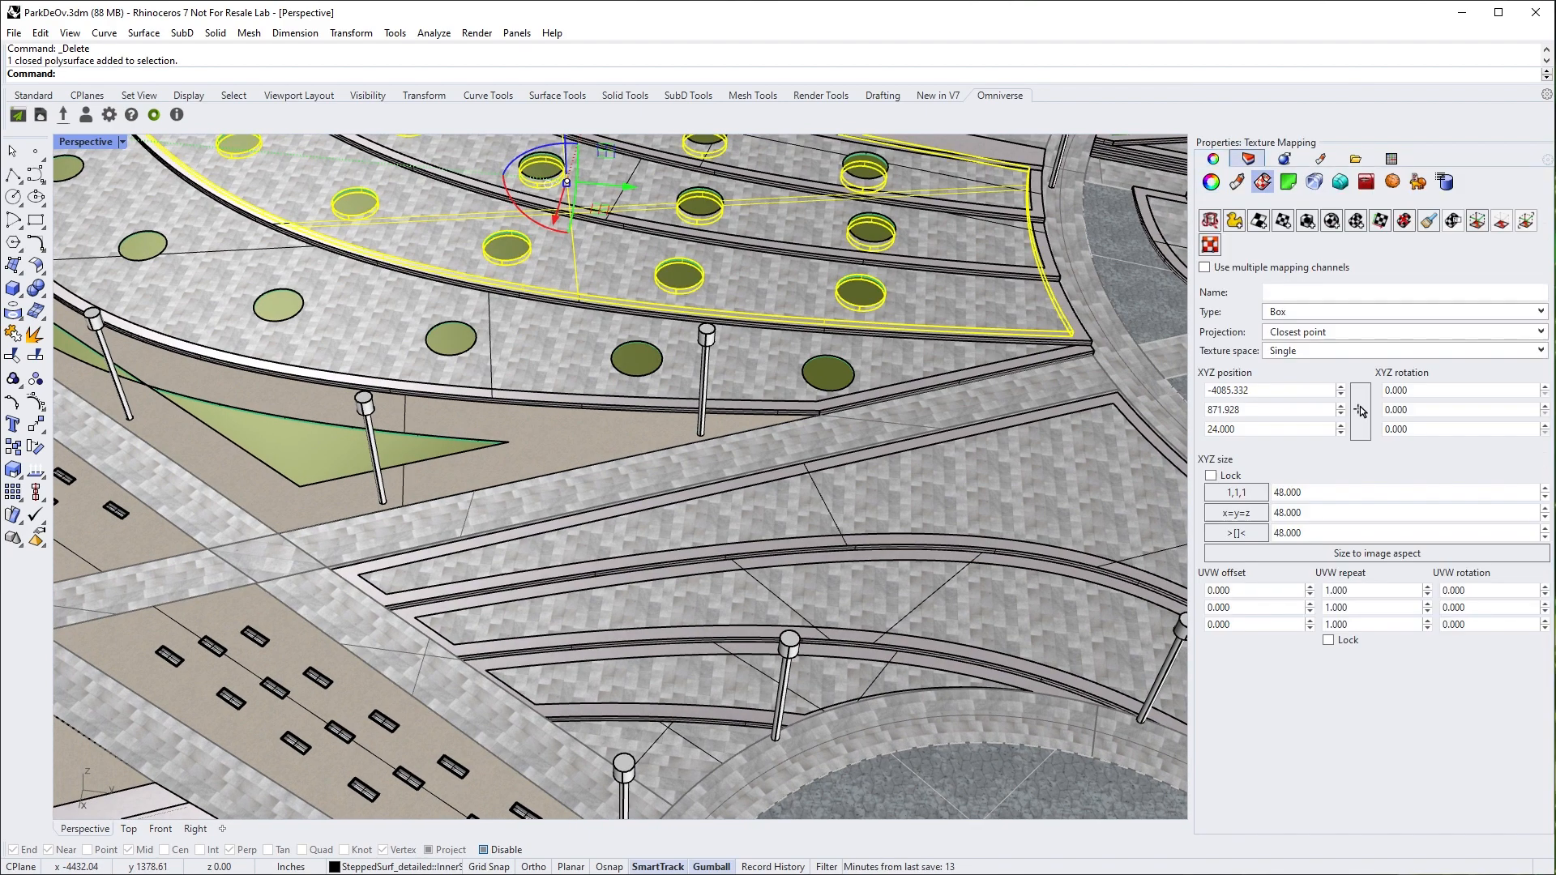
click(1248, 159)
right_drag(649, 202, 745, 223)
- Review the Pathway material settings assigned to the Pathways layer, leaving without saving
right_click(1233, 299)
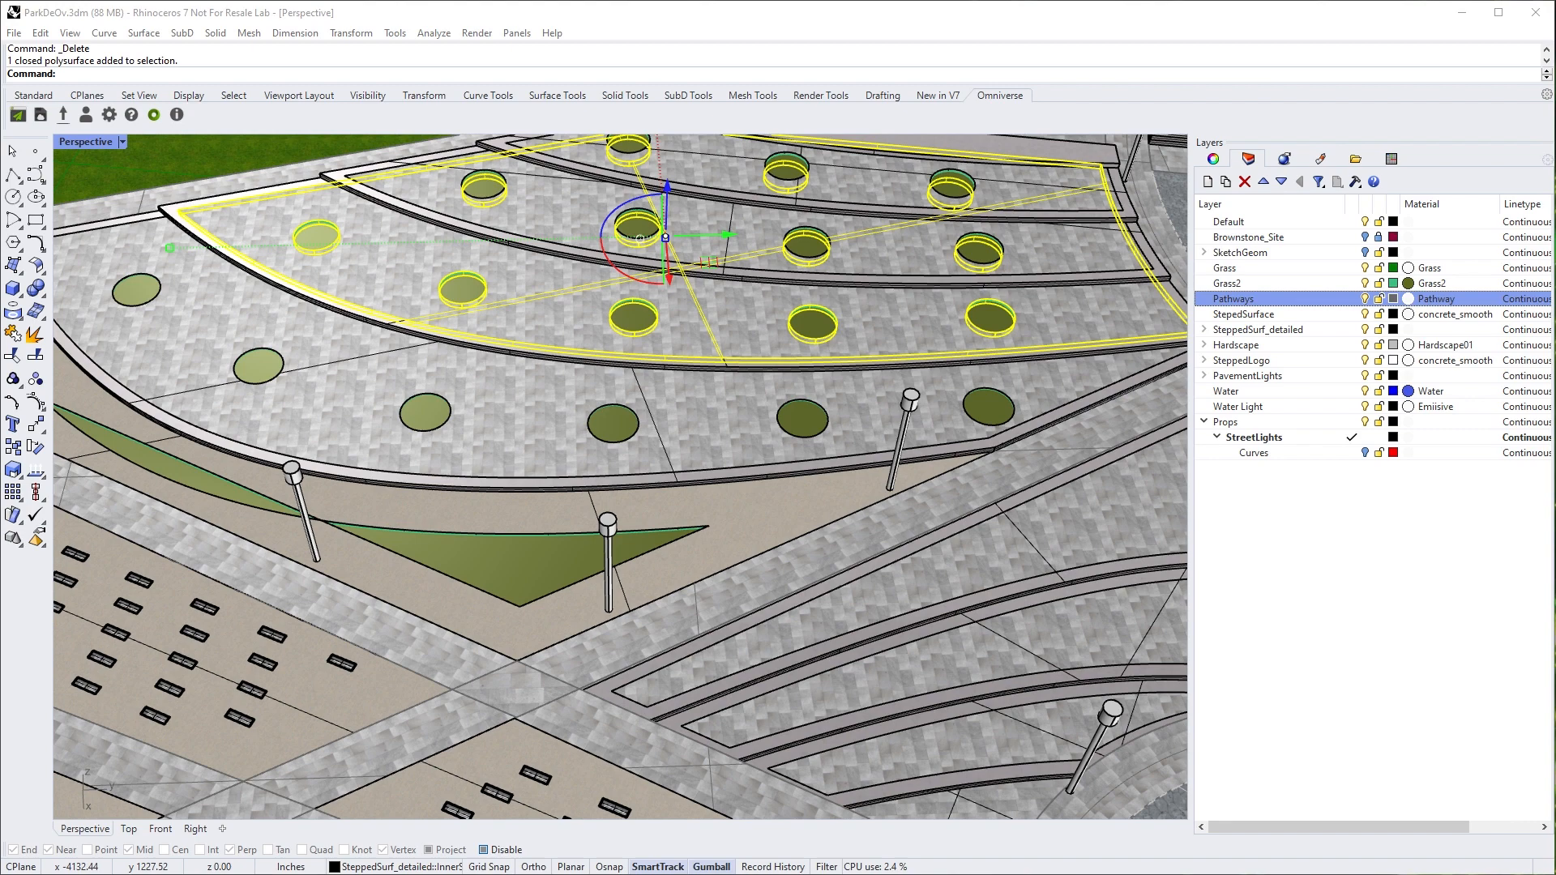
click(1436, 298)
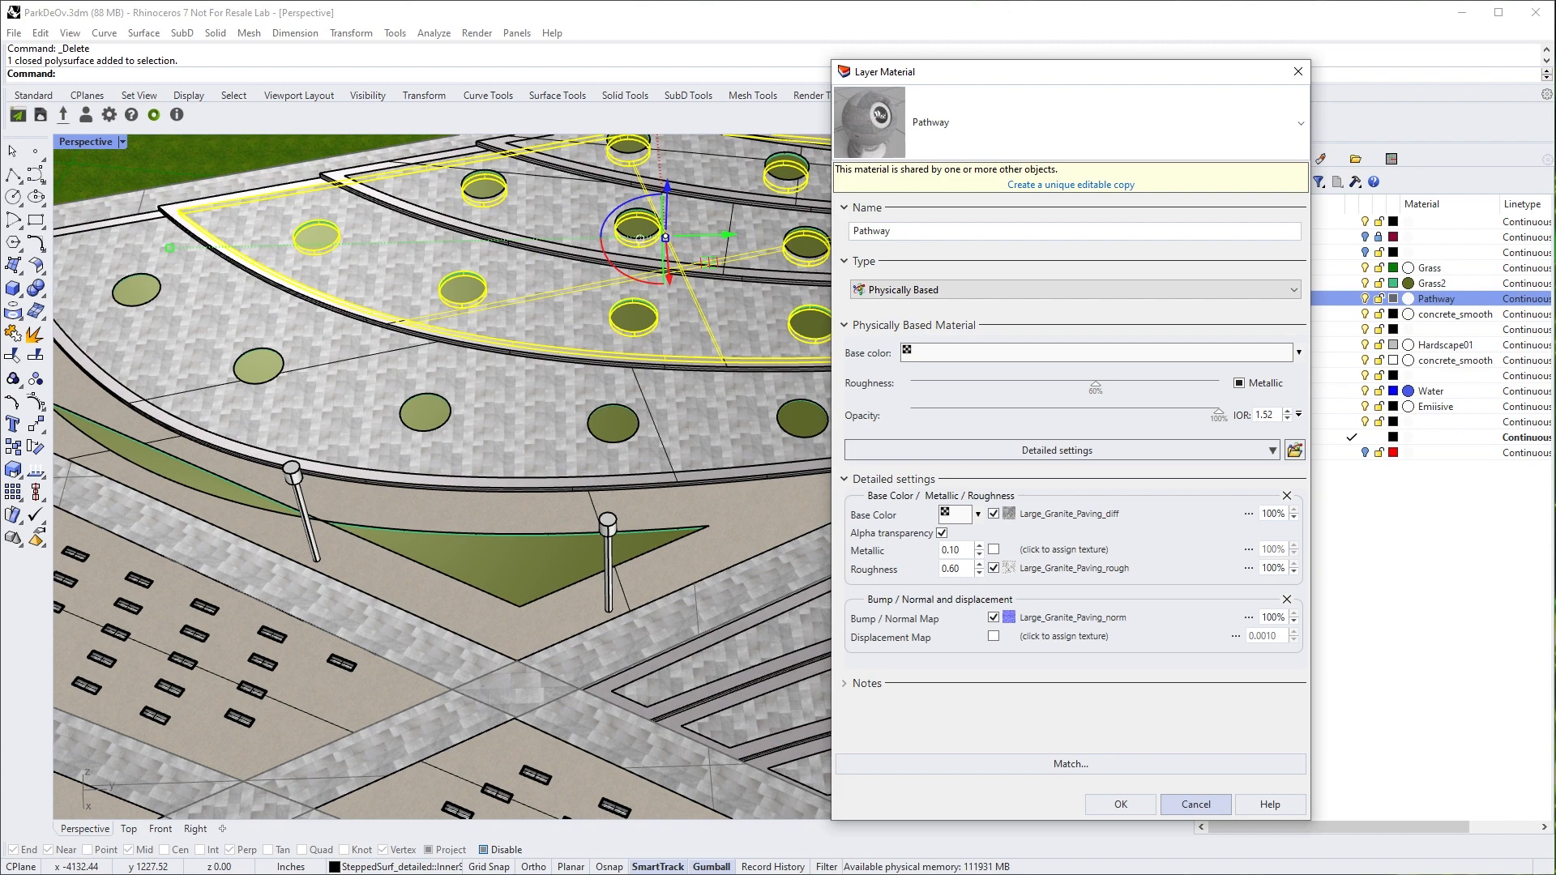
click(1196, 804)
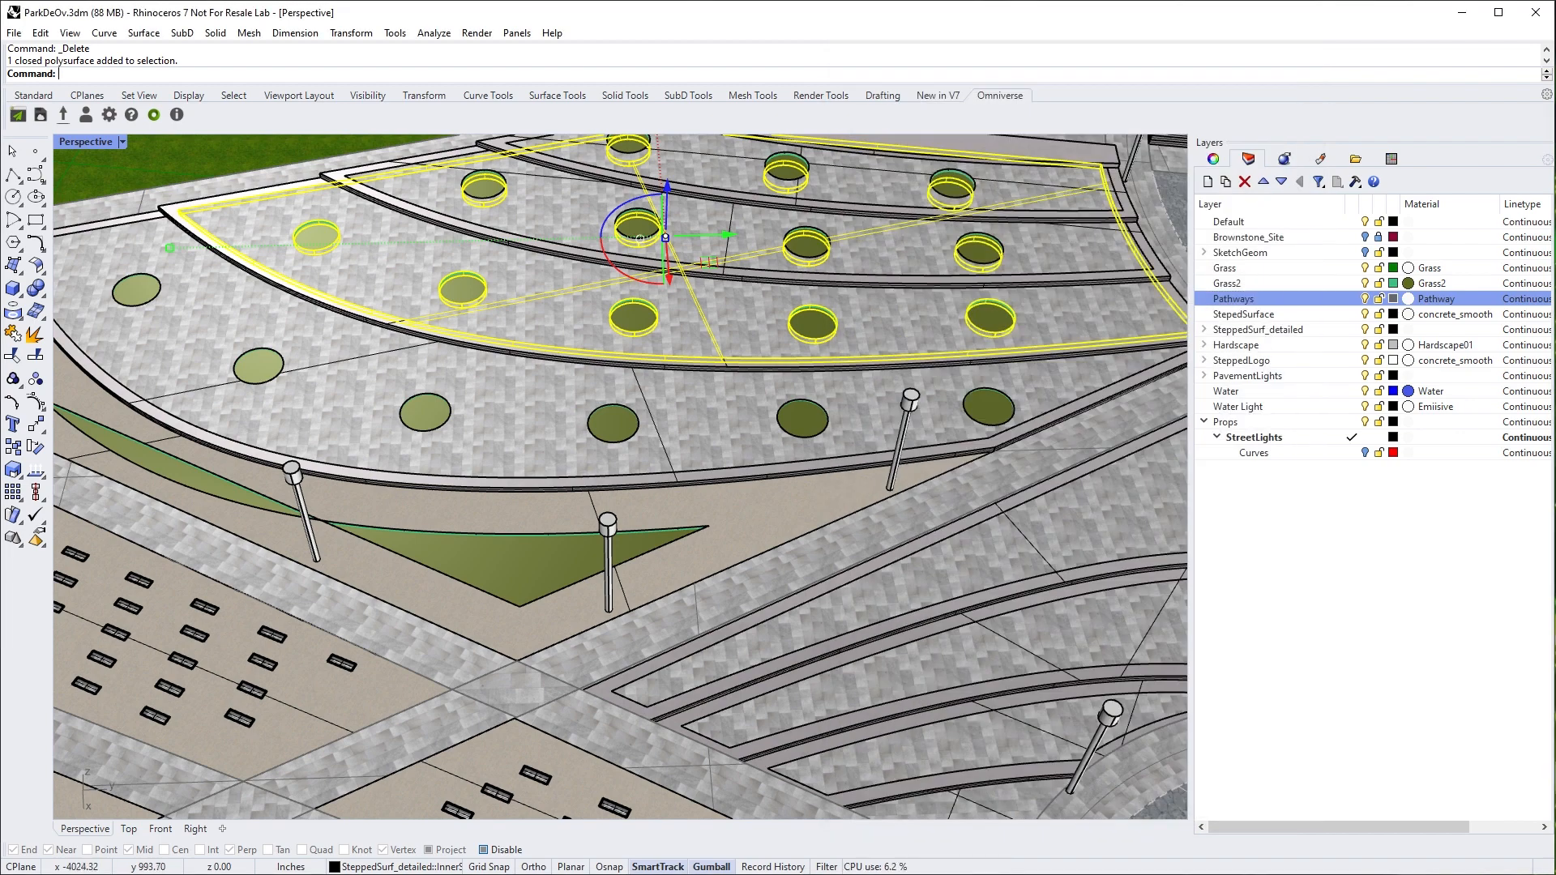
- Review the sublayers of the SketchGeom layer and clear the terrace selection
right_drag(620, 476, 551, 417)
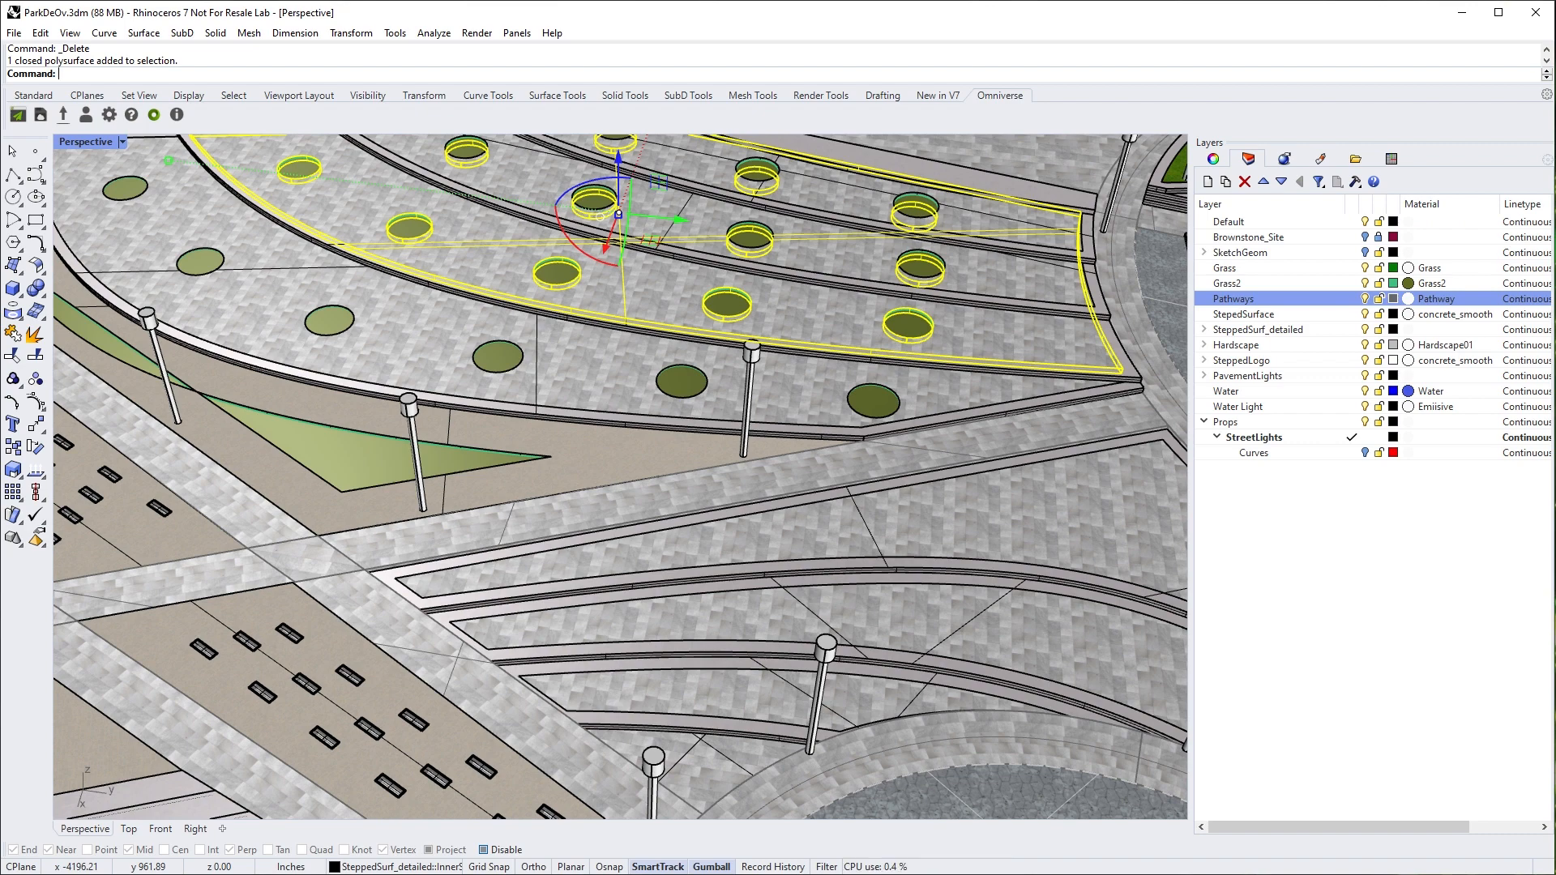
right_drag(620, 477, 656, 564)
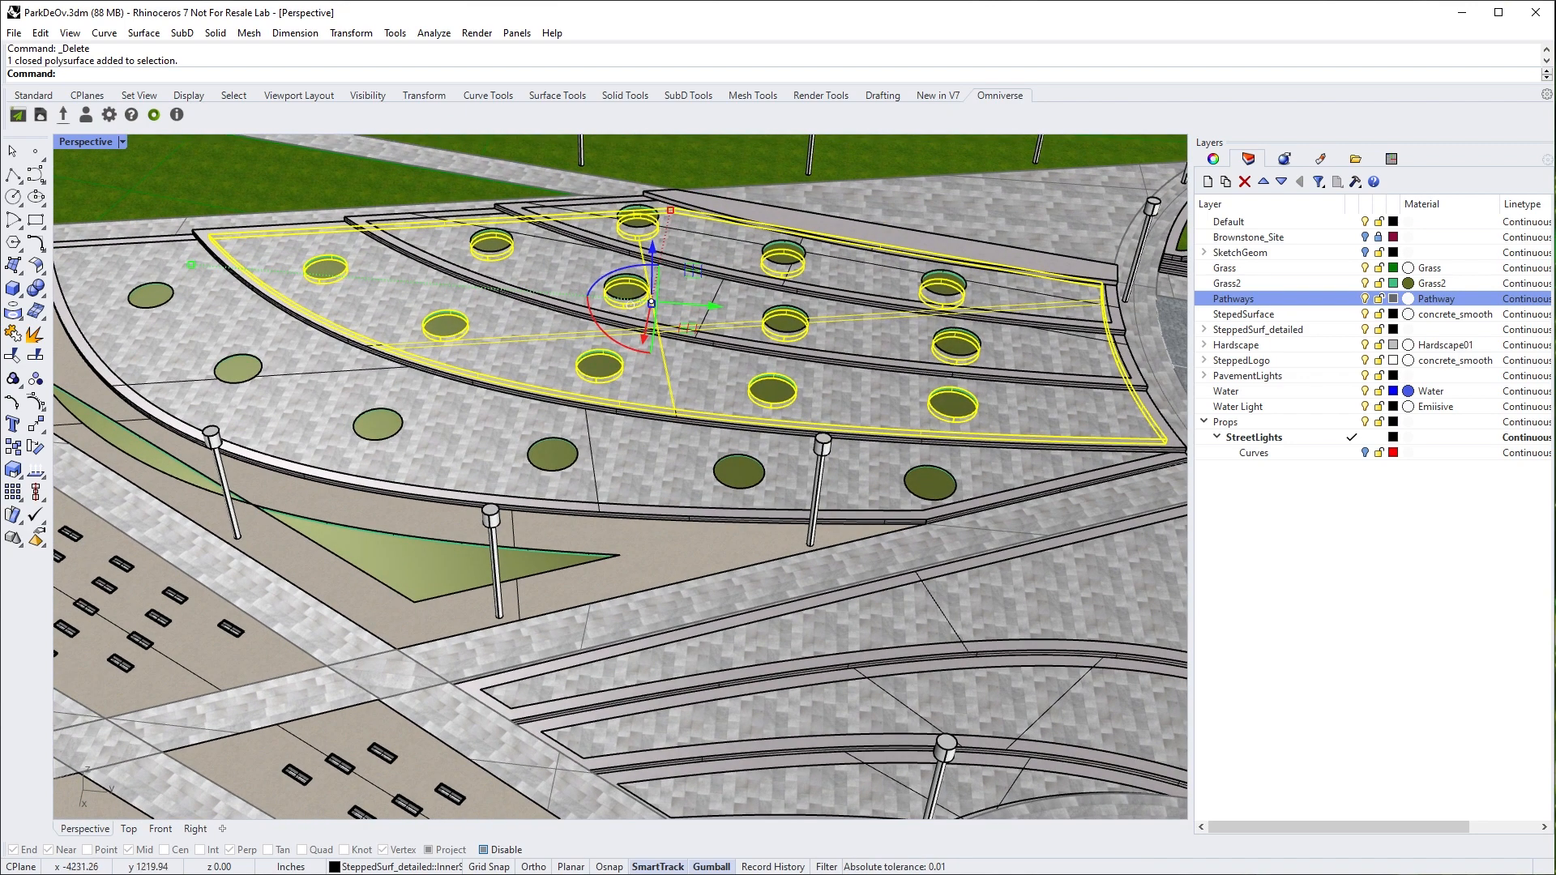
click(1204, 252)
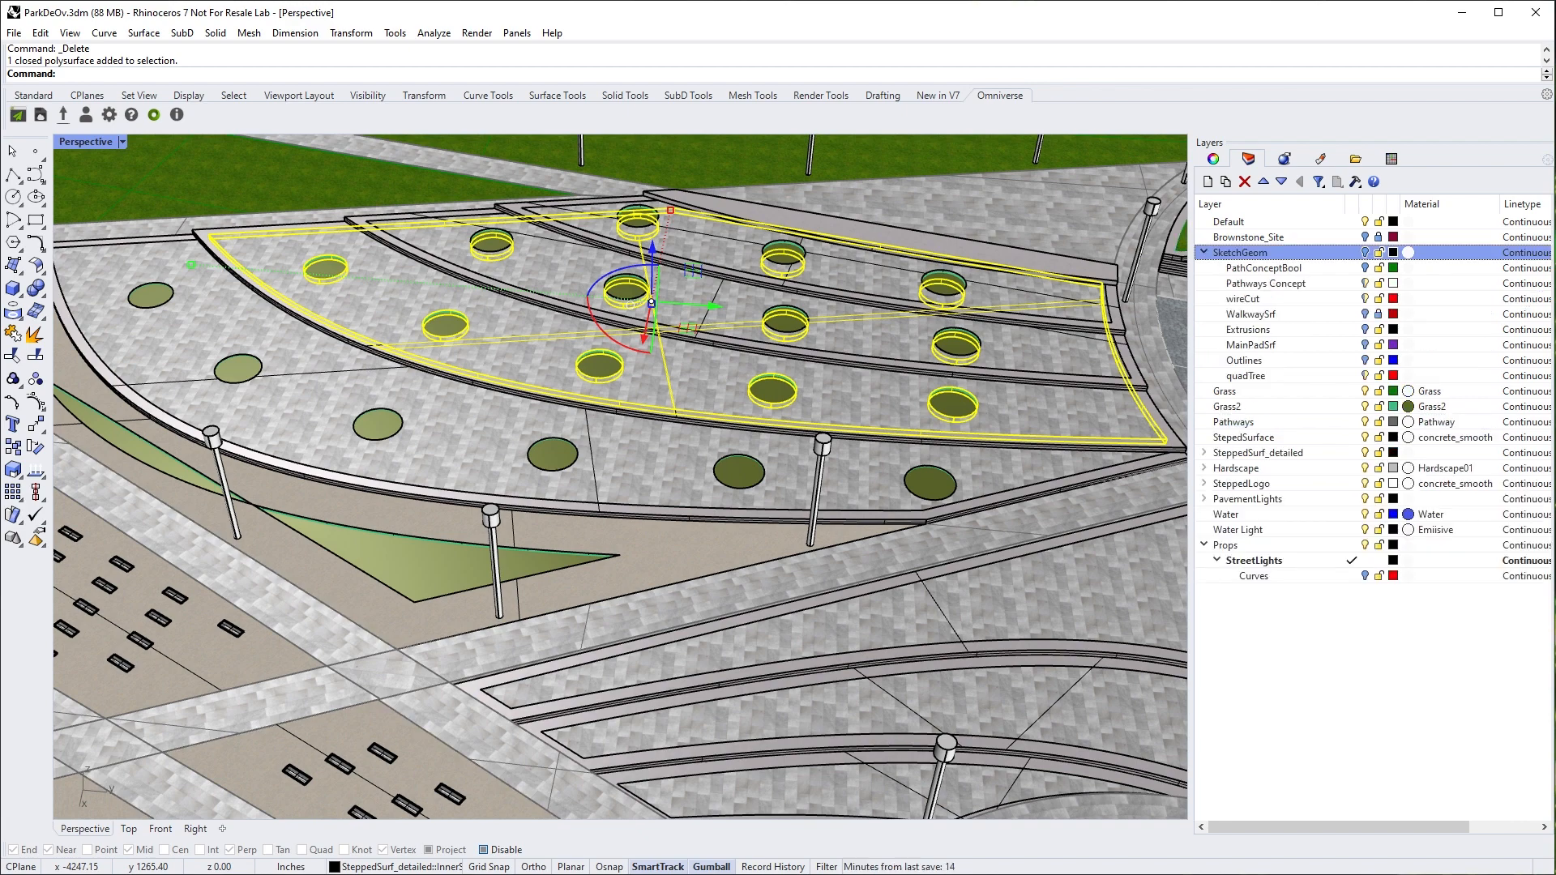
click(1204, 252)
right_drag(620, 476, 713, 431)
key(Escape)
shift+right_drag(620, 477, 567, 332)
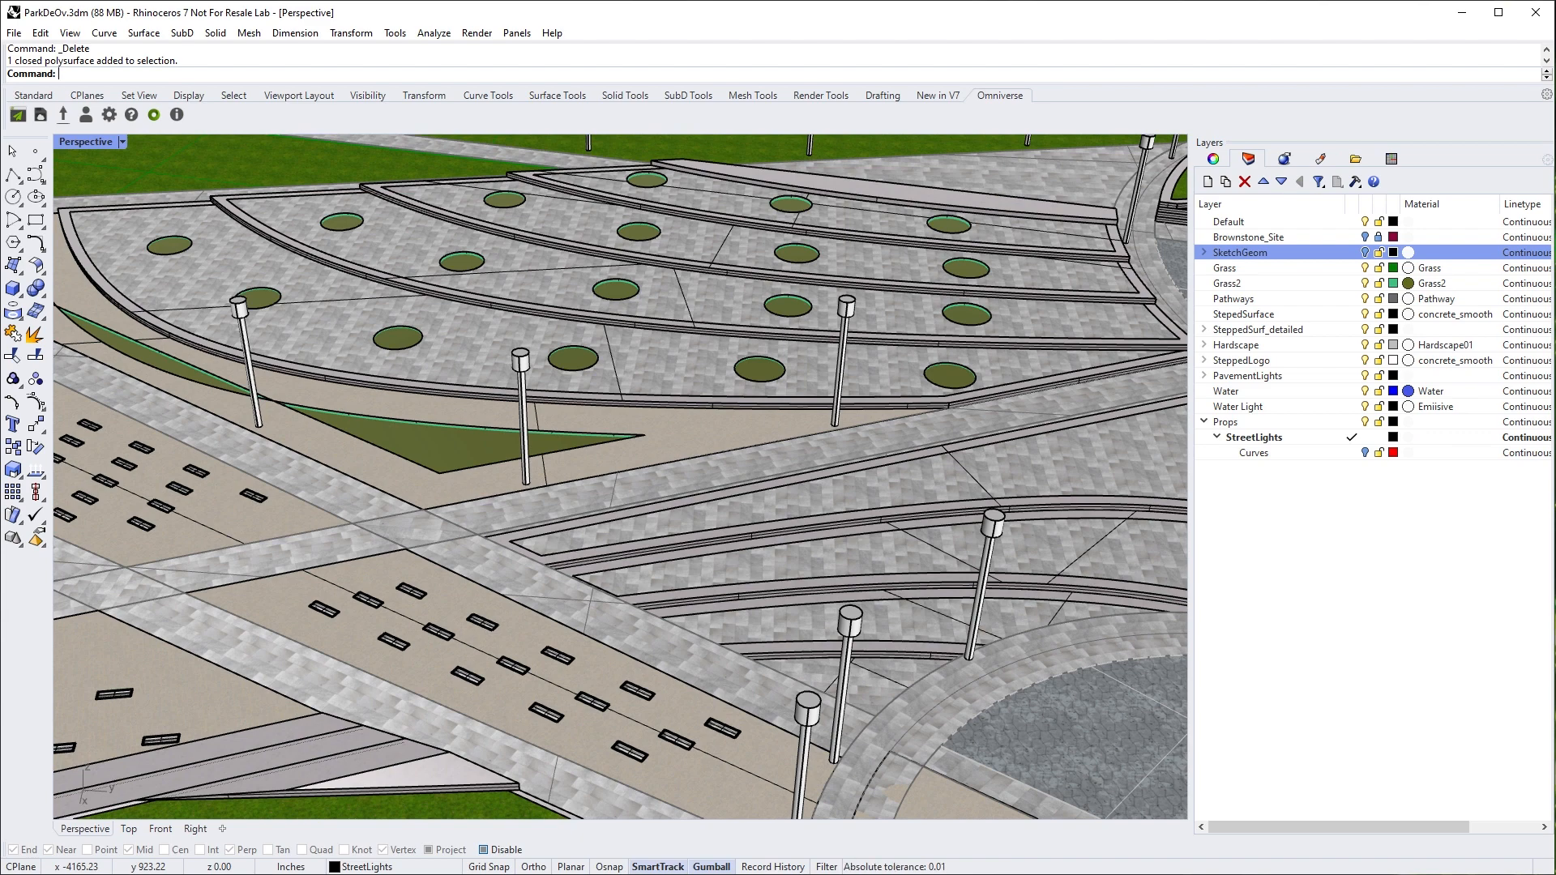
- Examine the overall park layout from an overview showing the whole site
scroll(621, 477, down, 6)
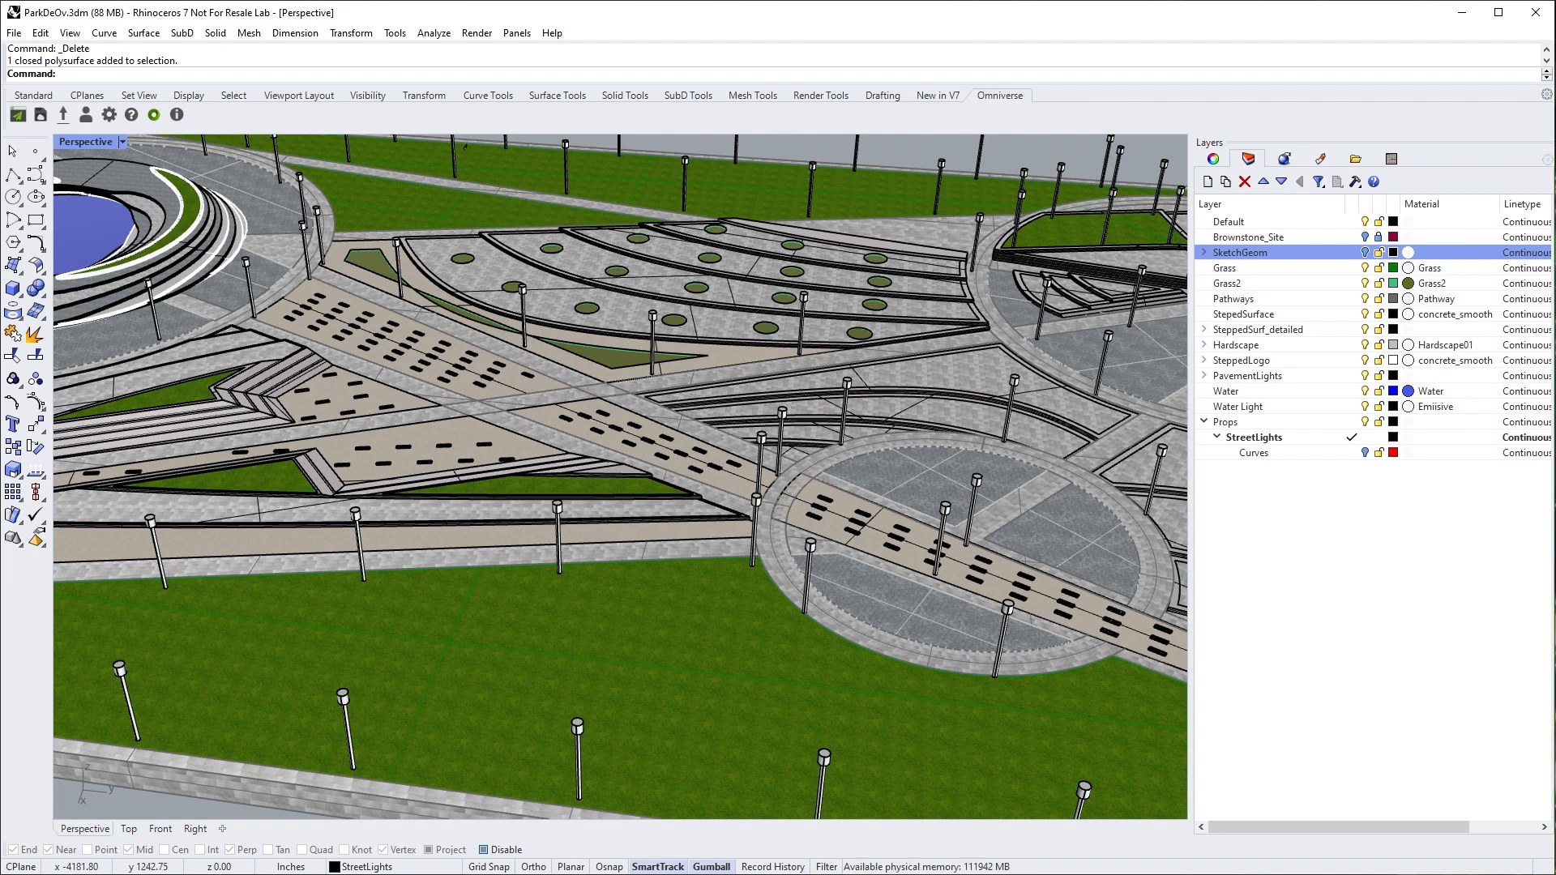
scroll(948, 325, down, 2)
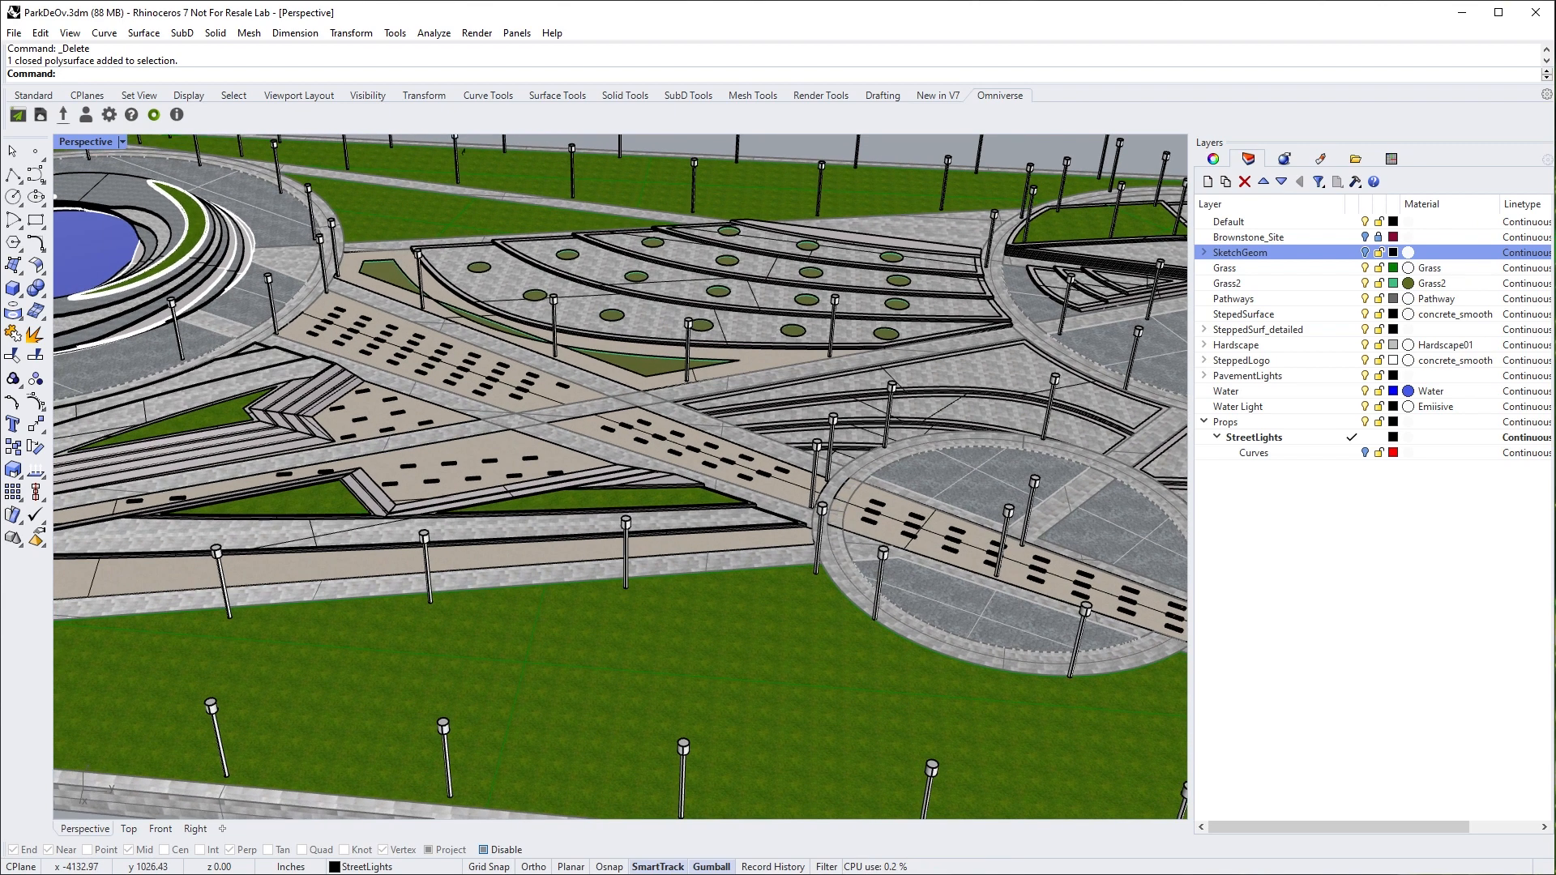
scroll(948, 325, down, 2)
shift+right_drag(948, 324, 871, 372)
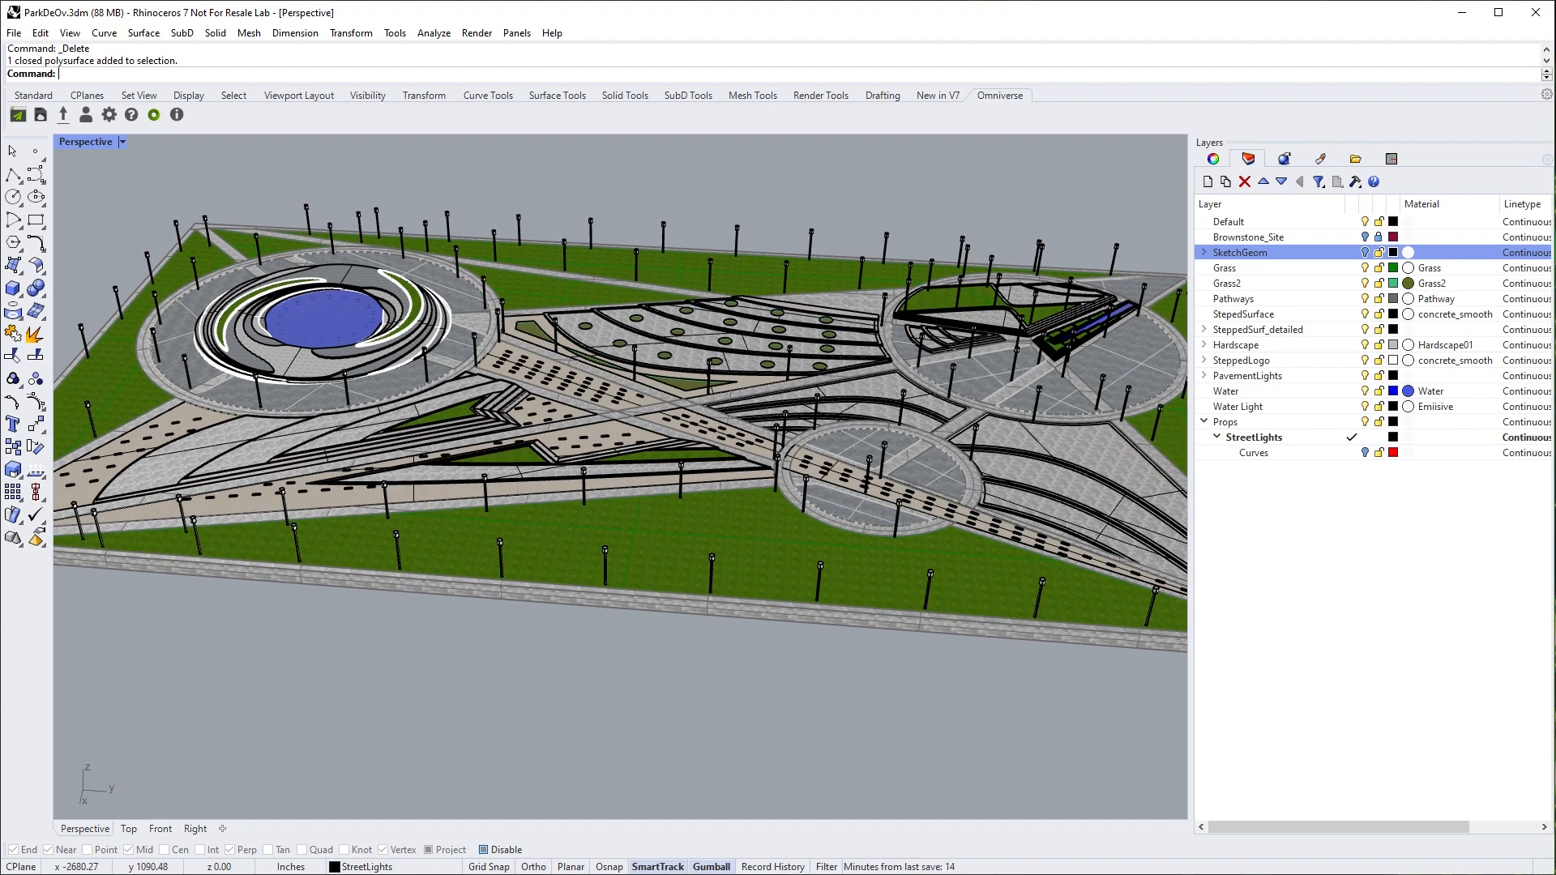
drag(859, 680, 703, 523)
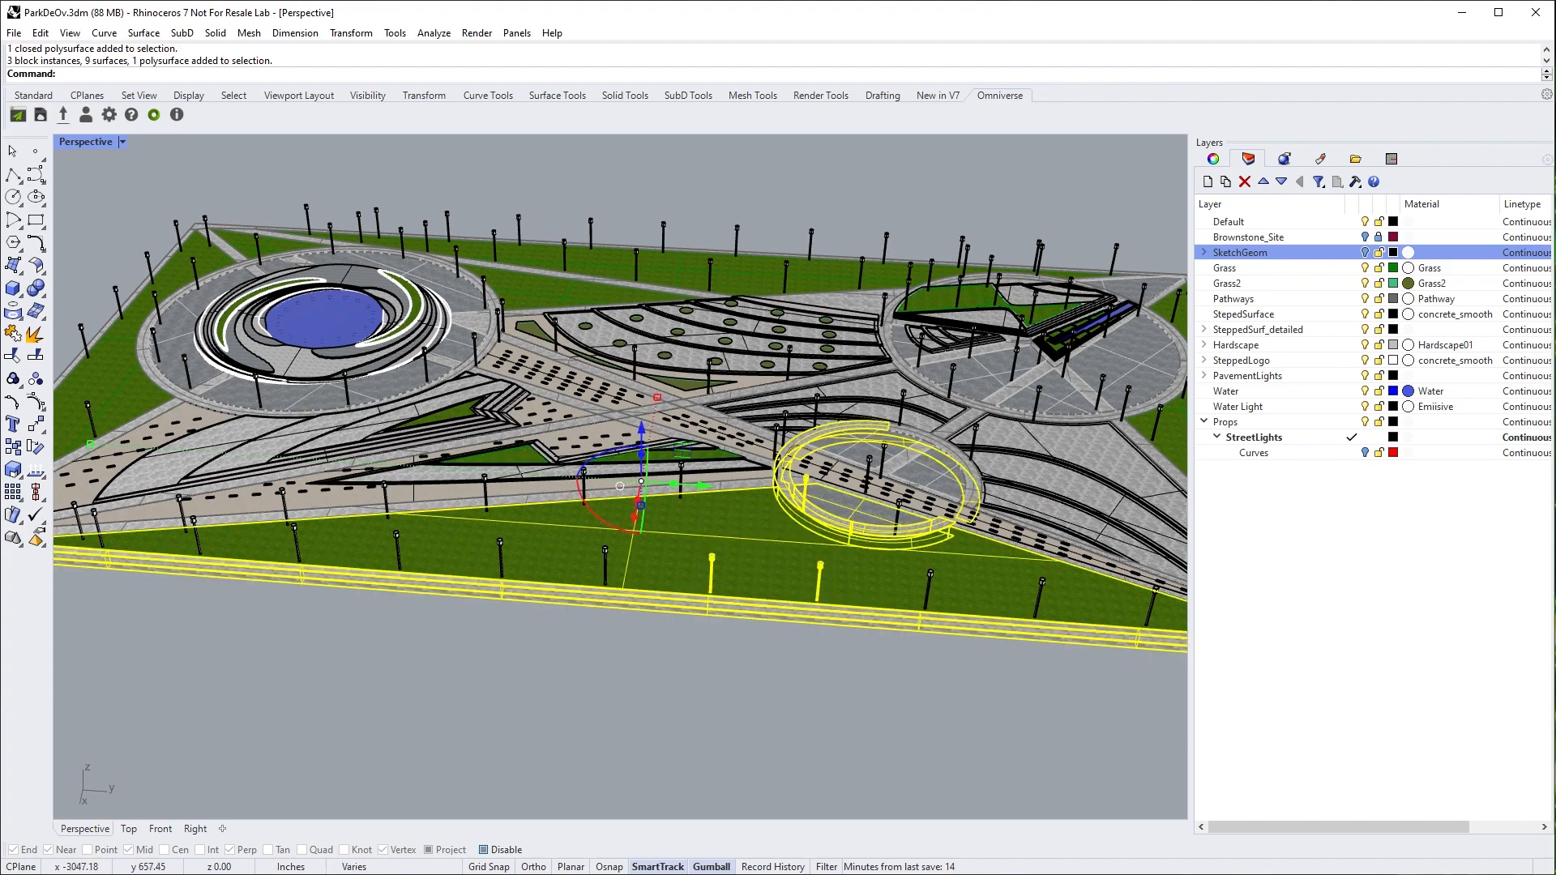
key(Escape)
right_drag(703, 523, 628, 487)
scroll(665, 494, down, 3)
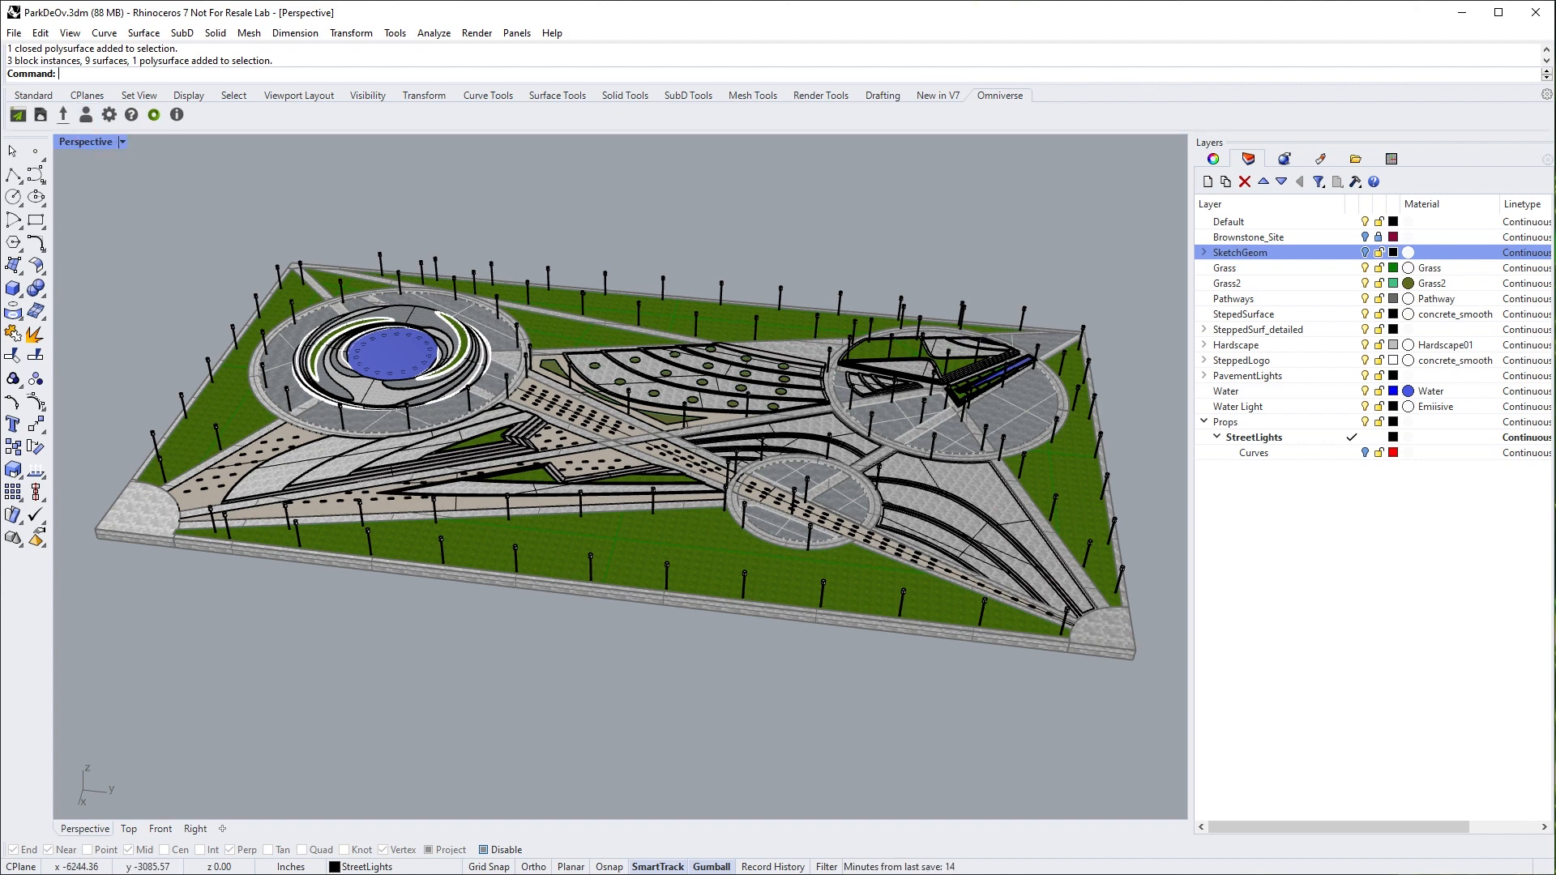
- Set the Omniverse server to localhost and confirm the connection
click(85, 115)
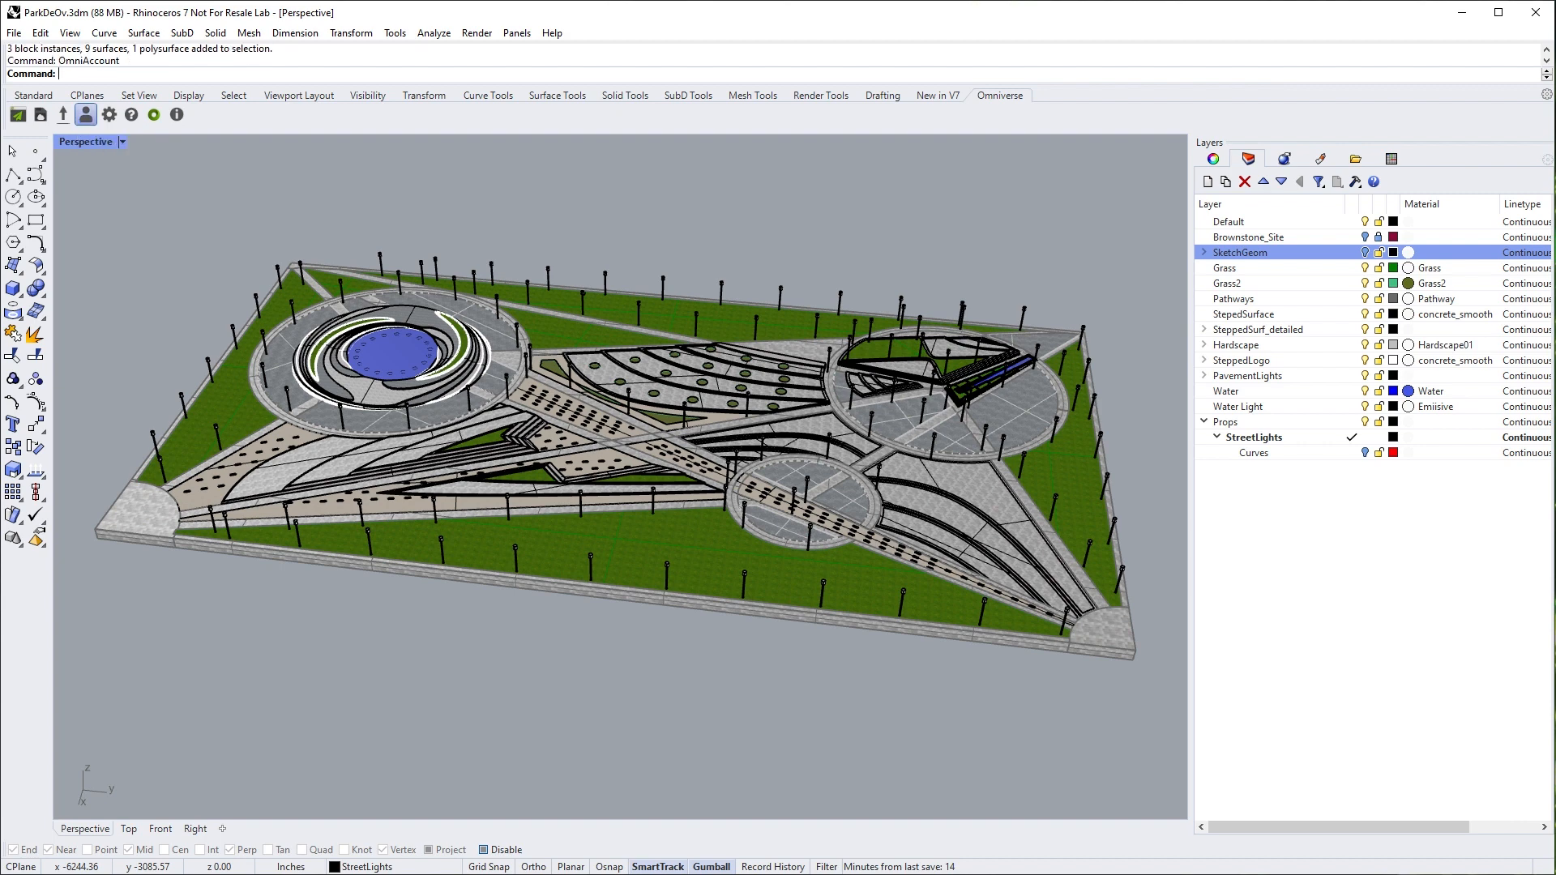
click(702, 433)
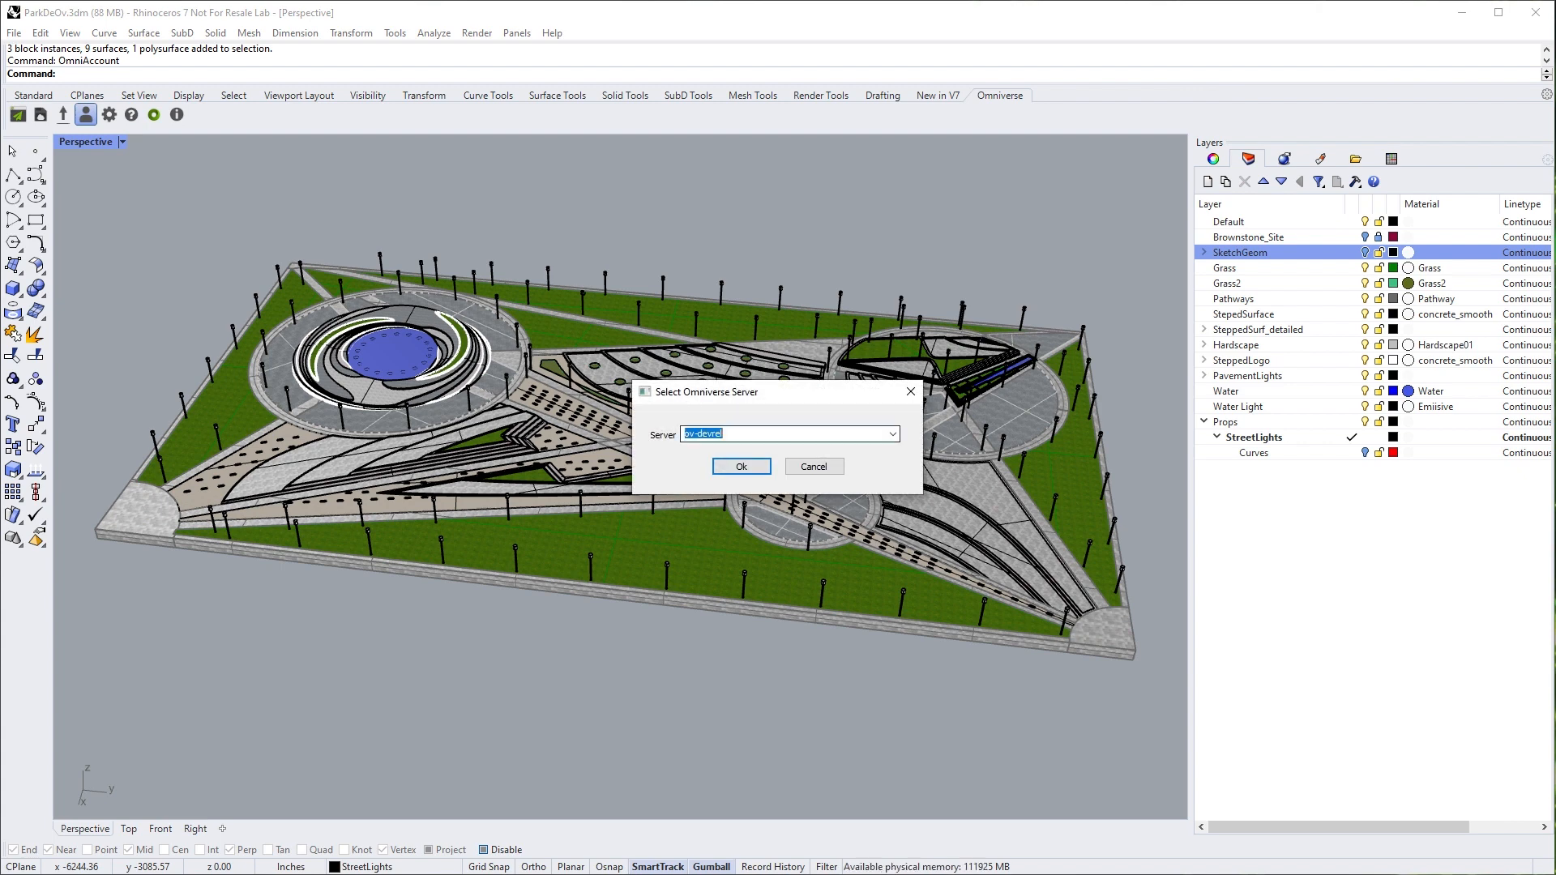
click(892, 433)
click(698, 448)
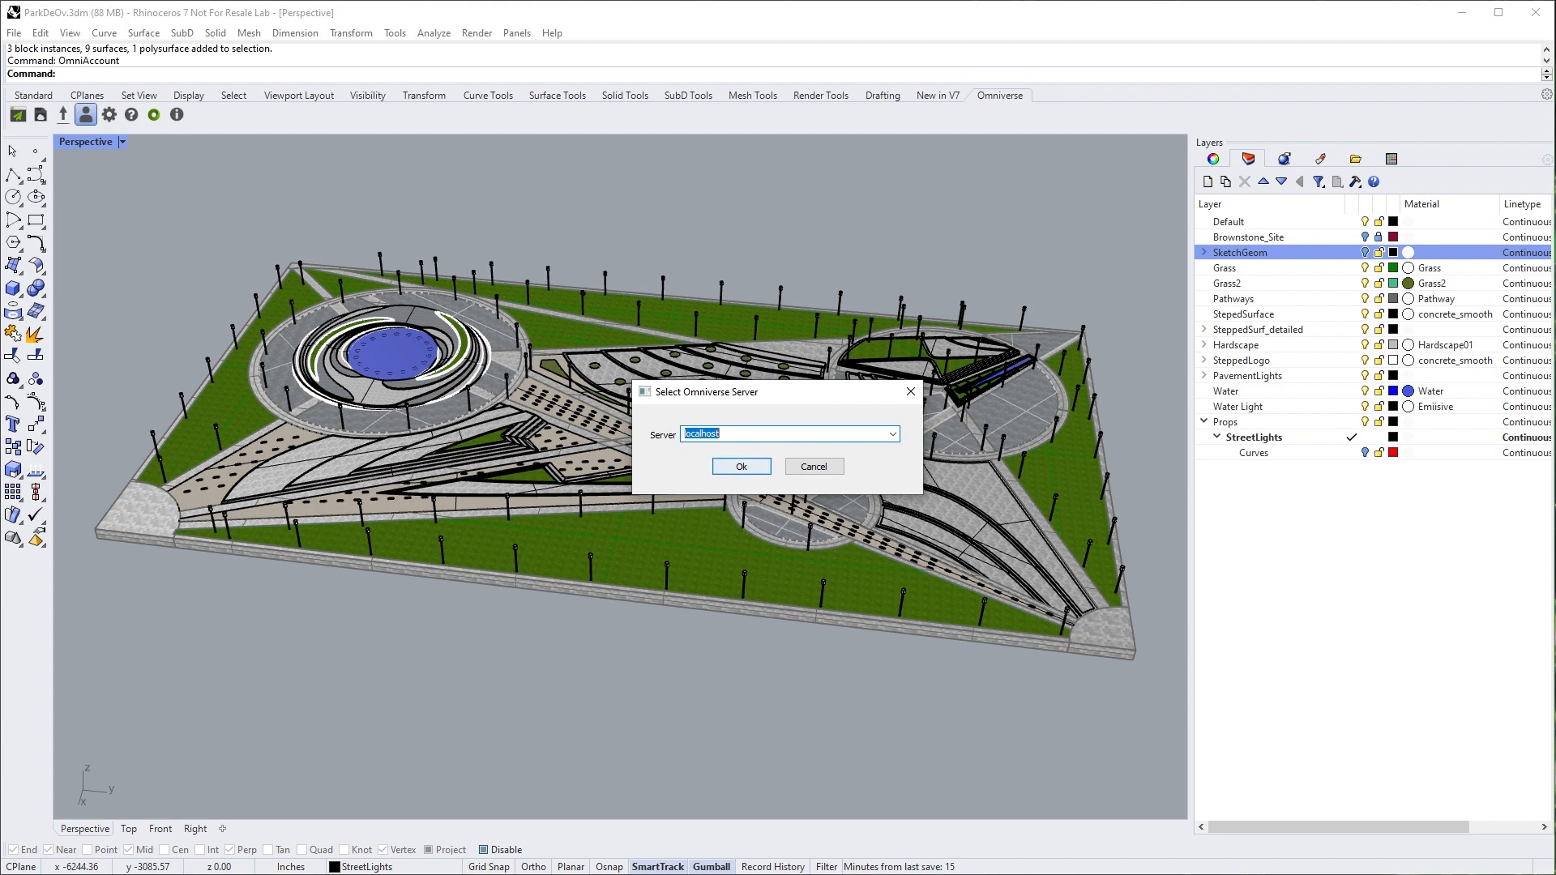
key(Return)
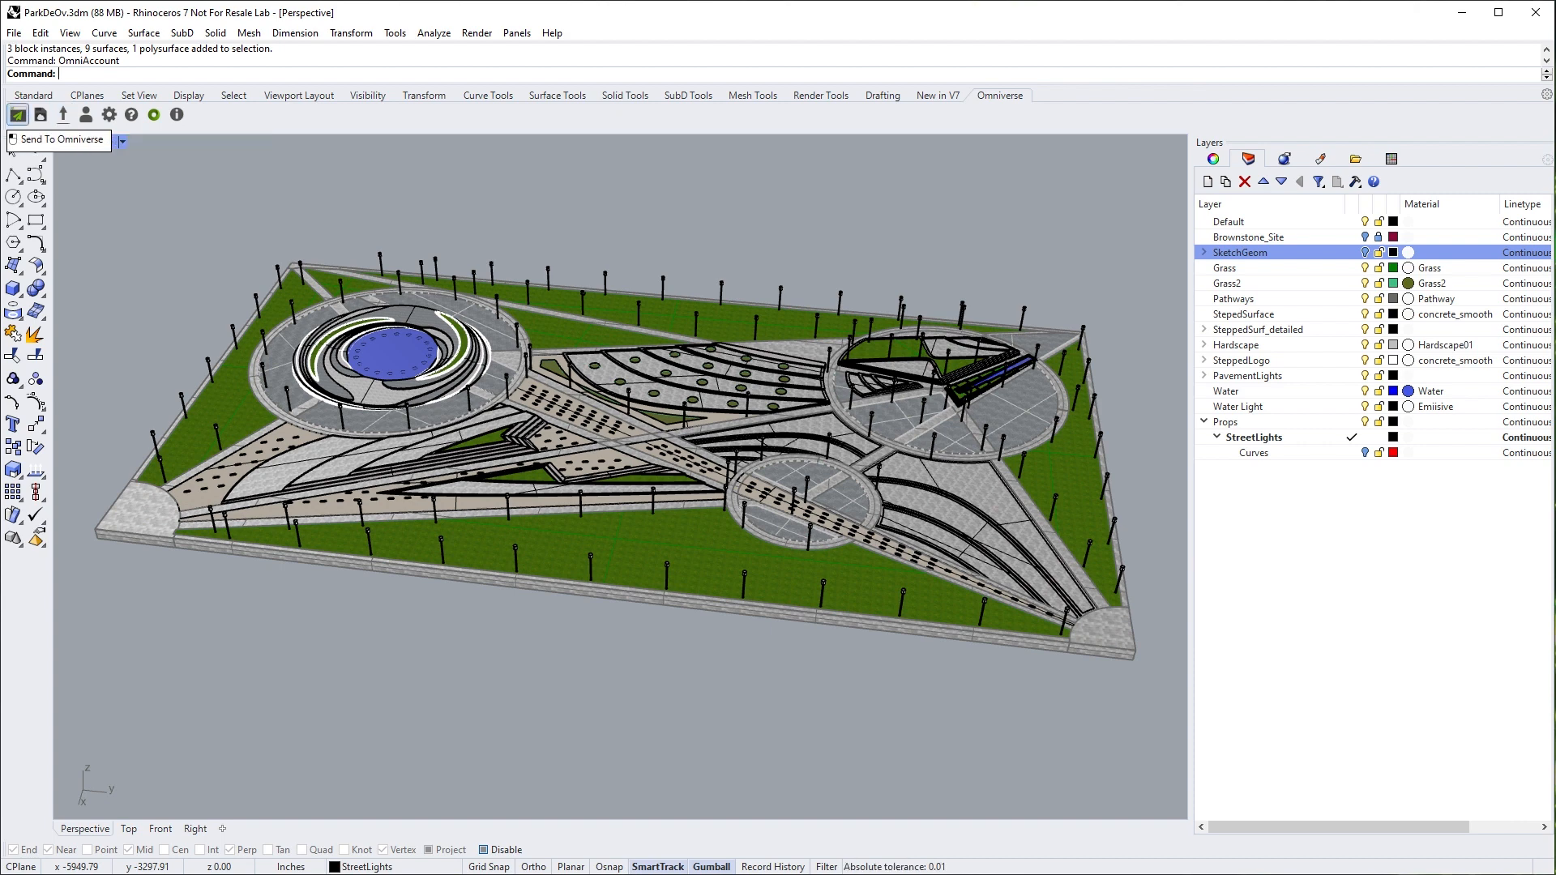
click(18, 114)
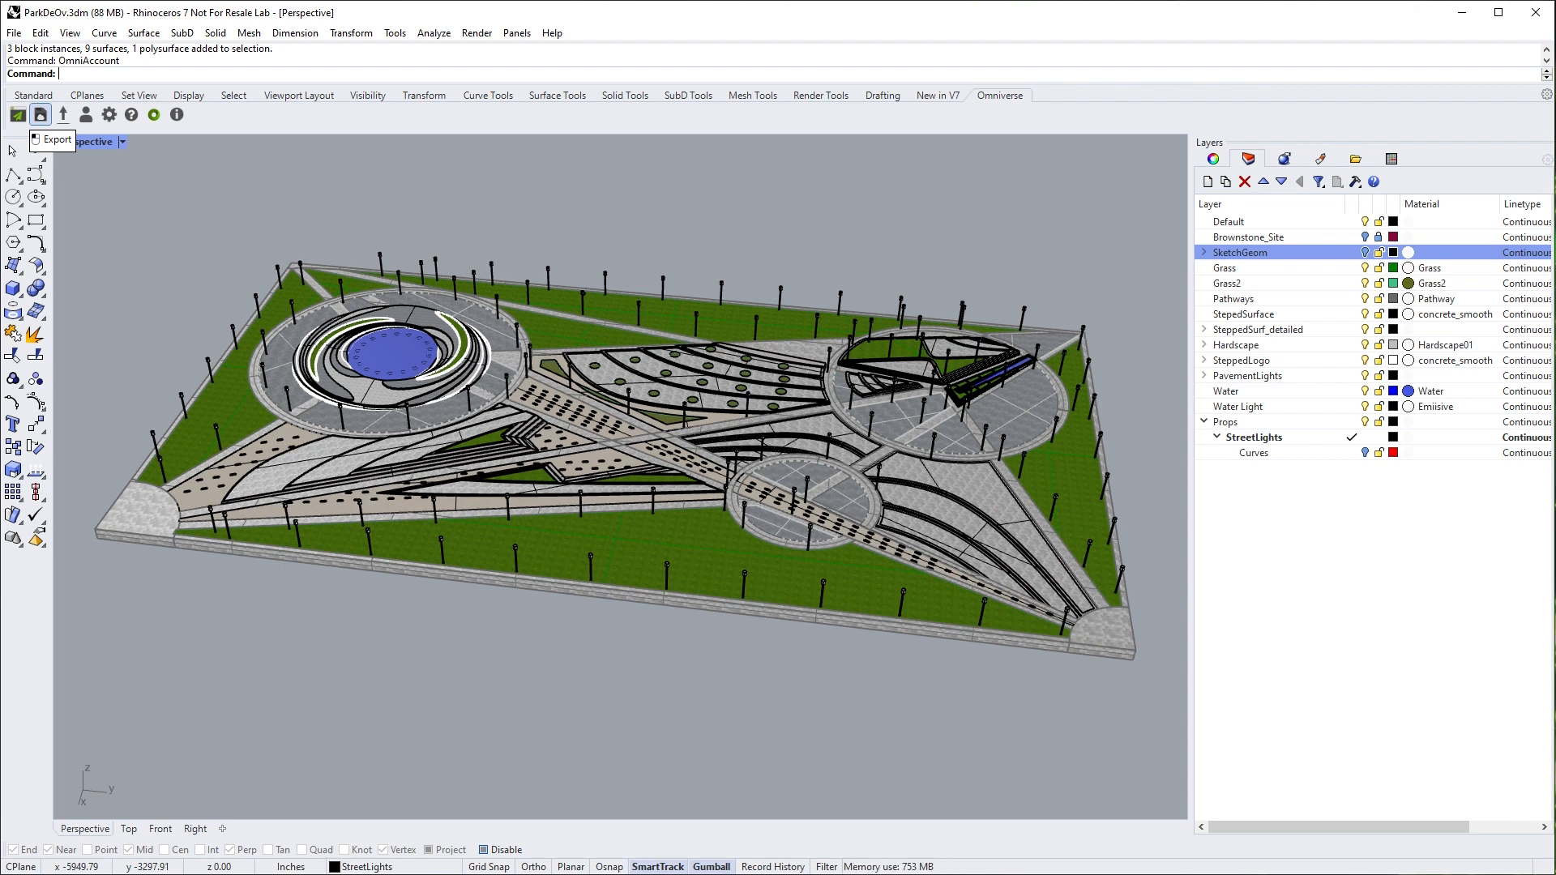
click(40, 117)
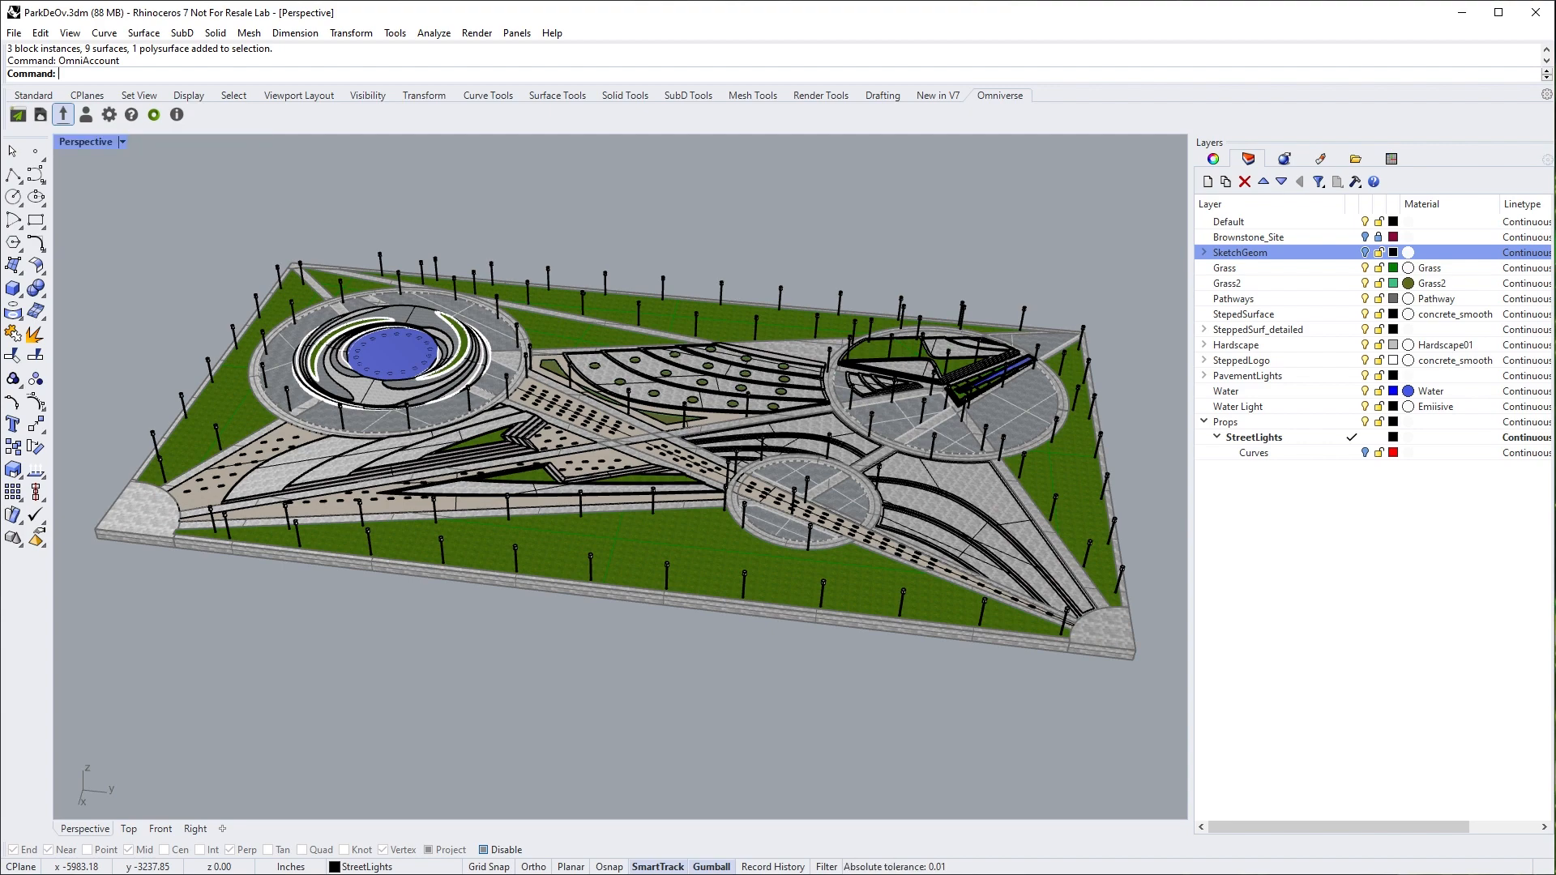
- Examine the street lights along the grass and paths, checking one of them as a block instance
right_drag(340, 210, 385, 185)
scroll(699, 359, up, 10)
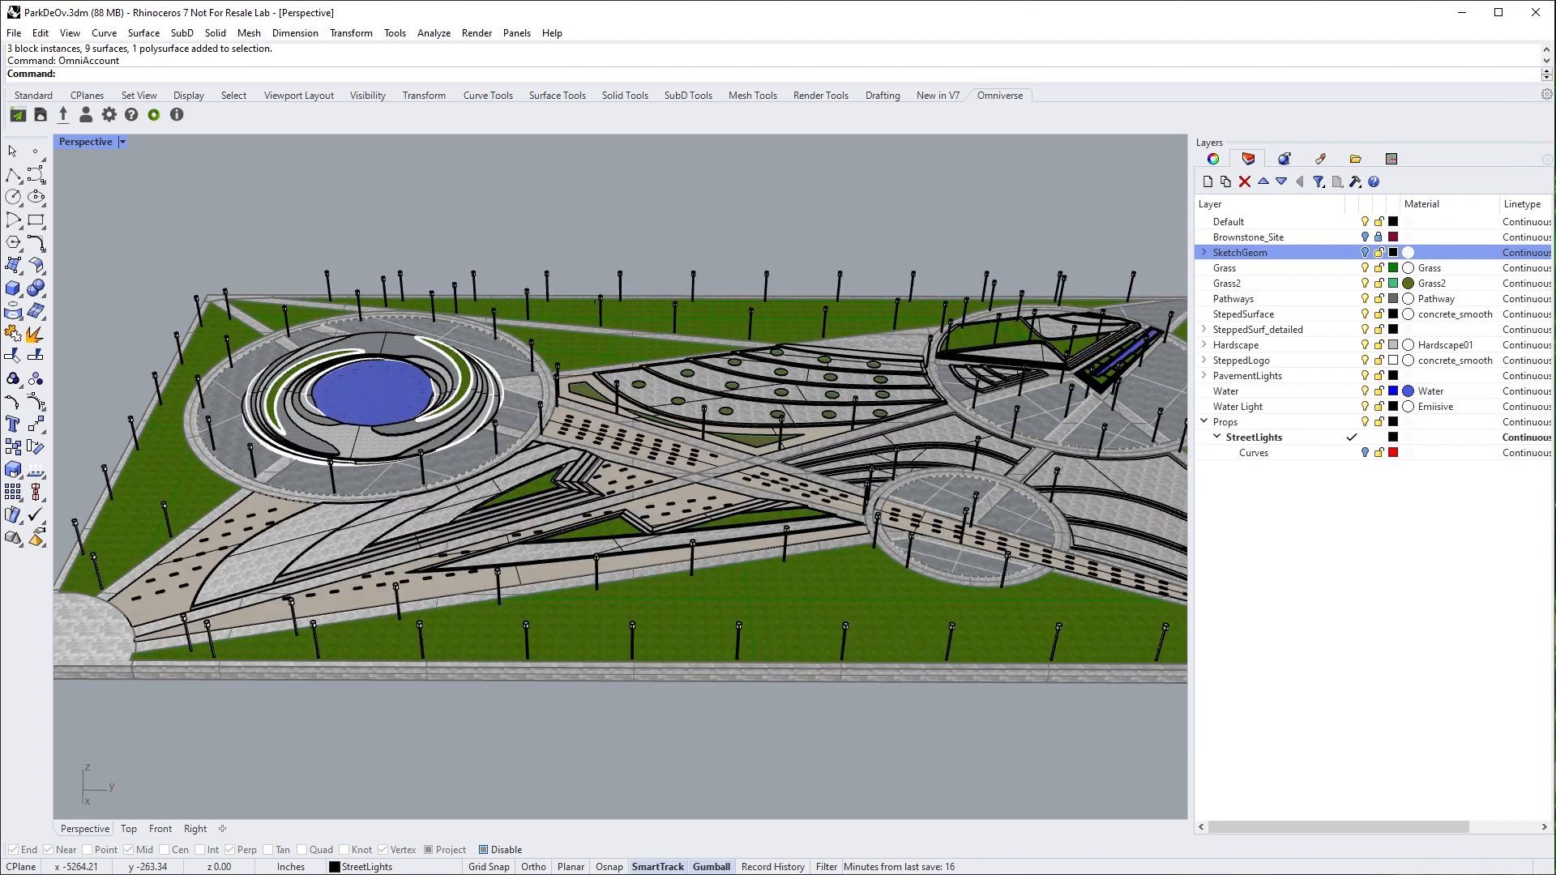
scroll(700, 359, up, 6)
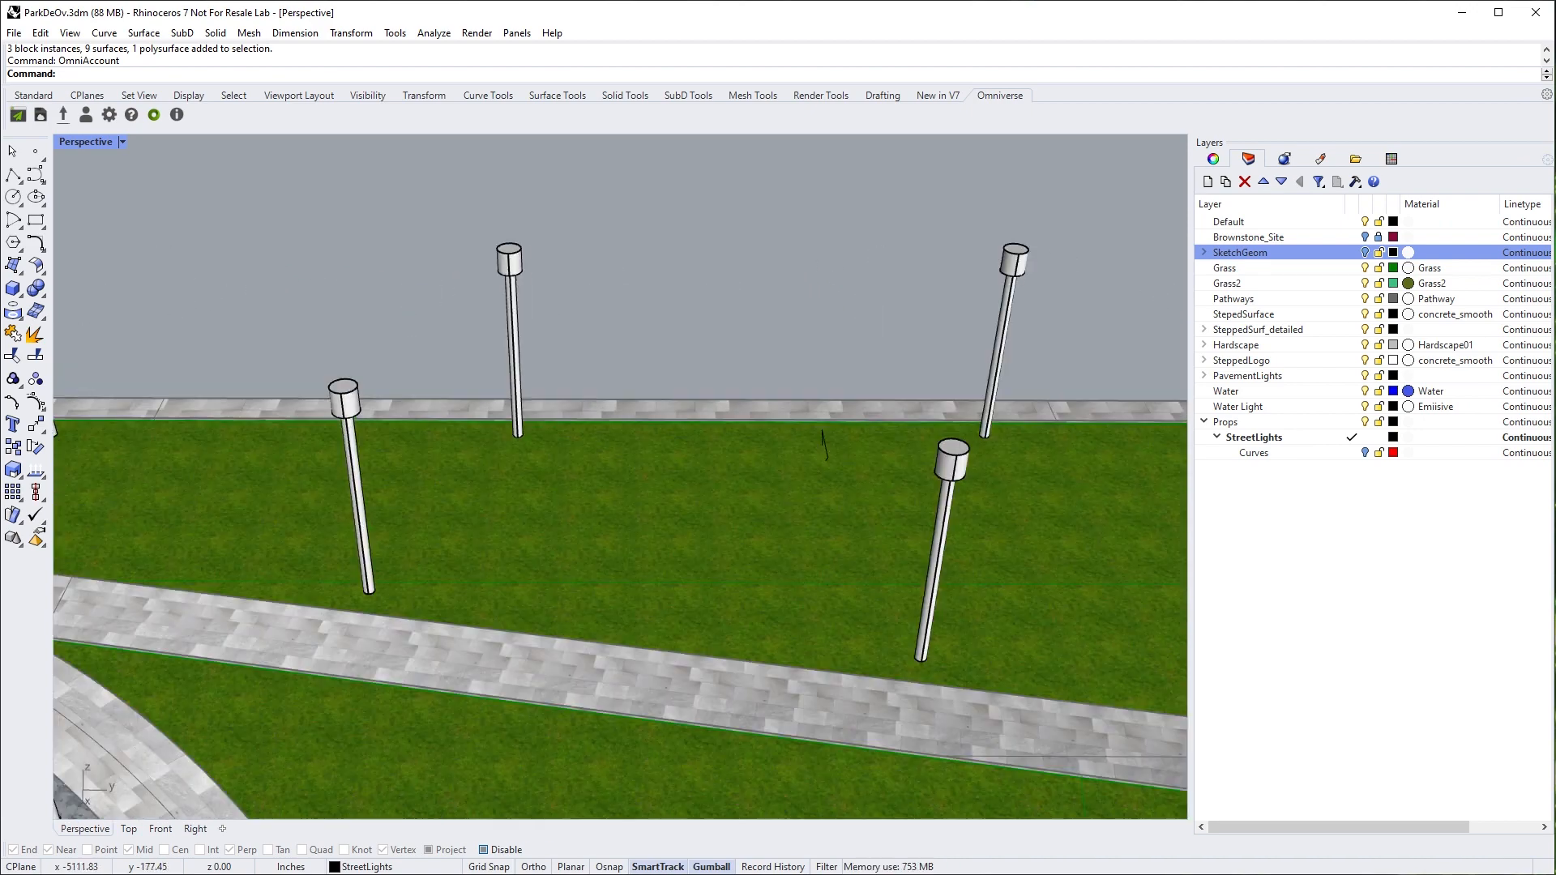
click(497, 453)
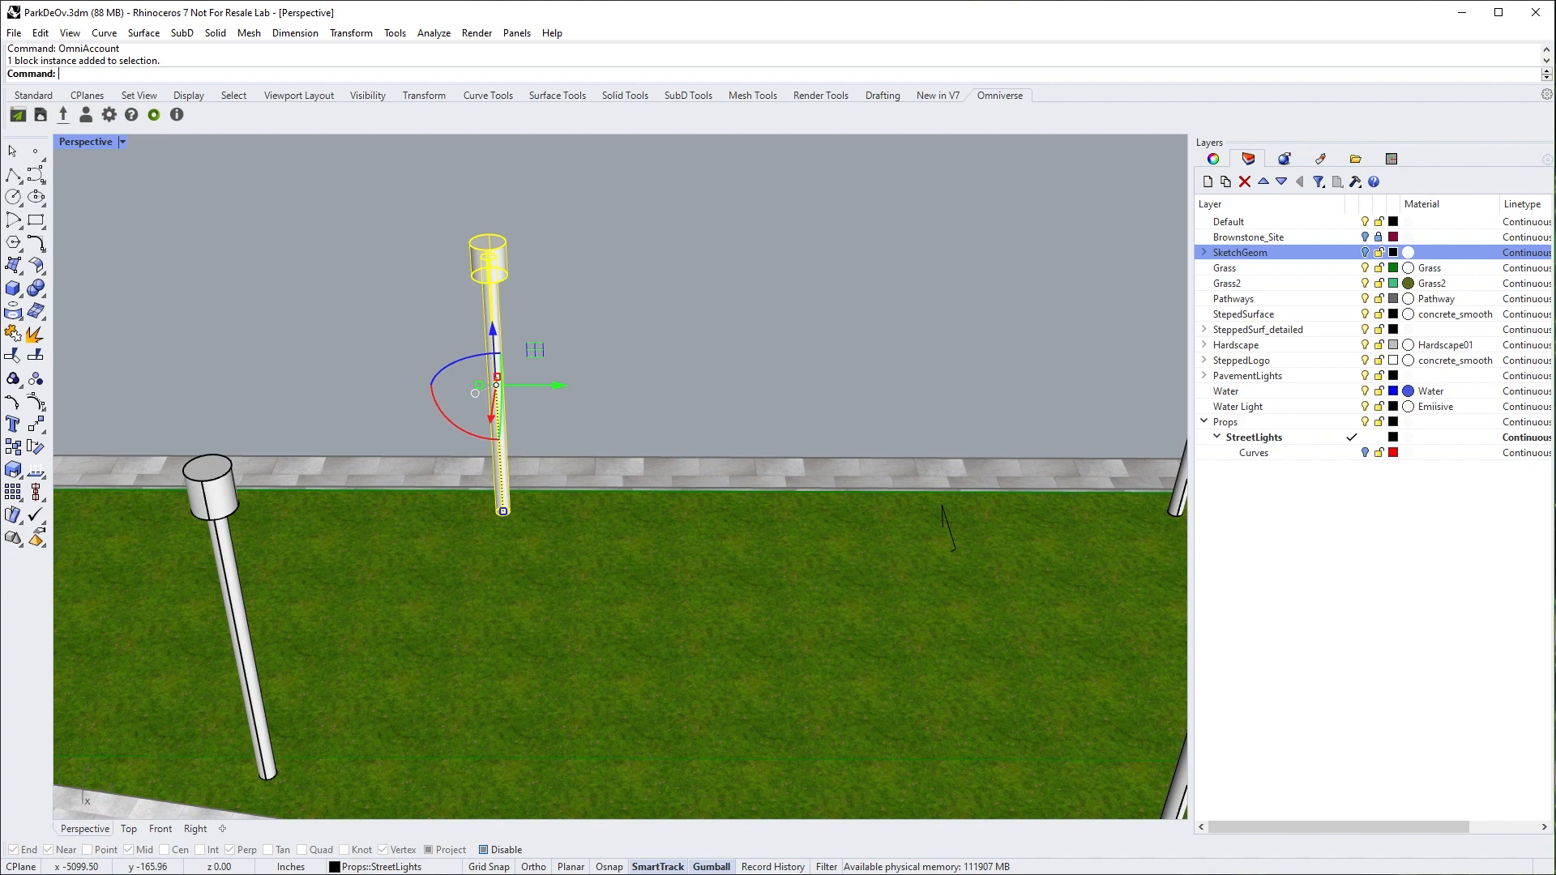
right_drag(621, 477, 545, 405)
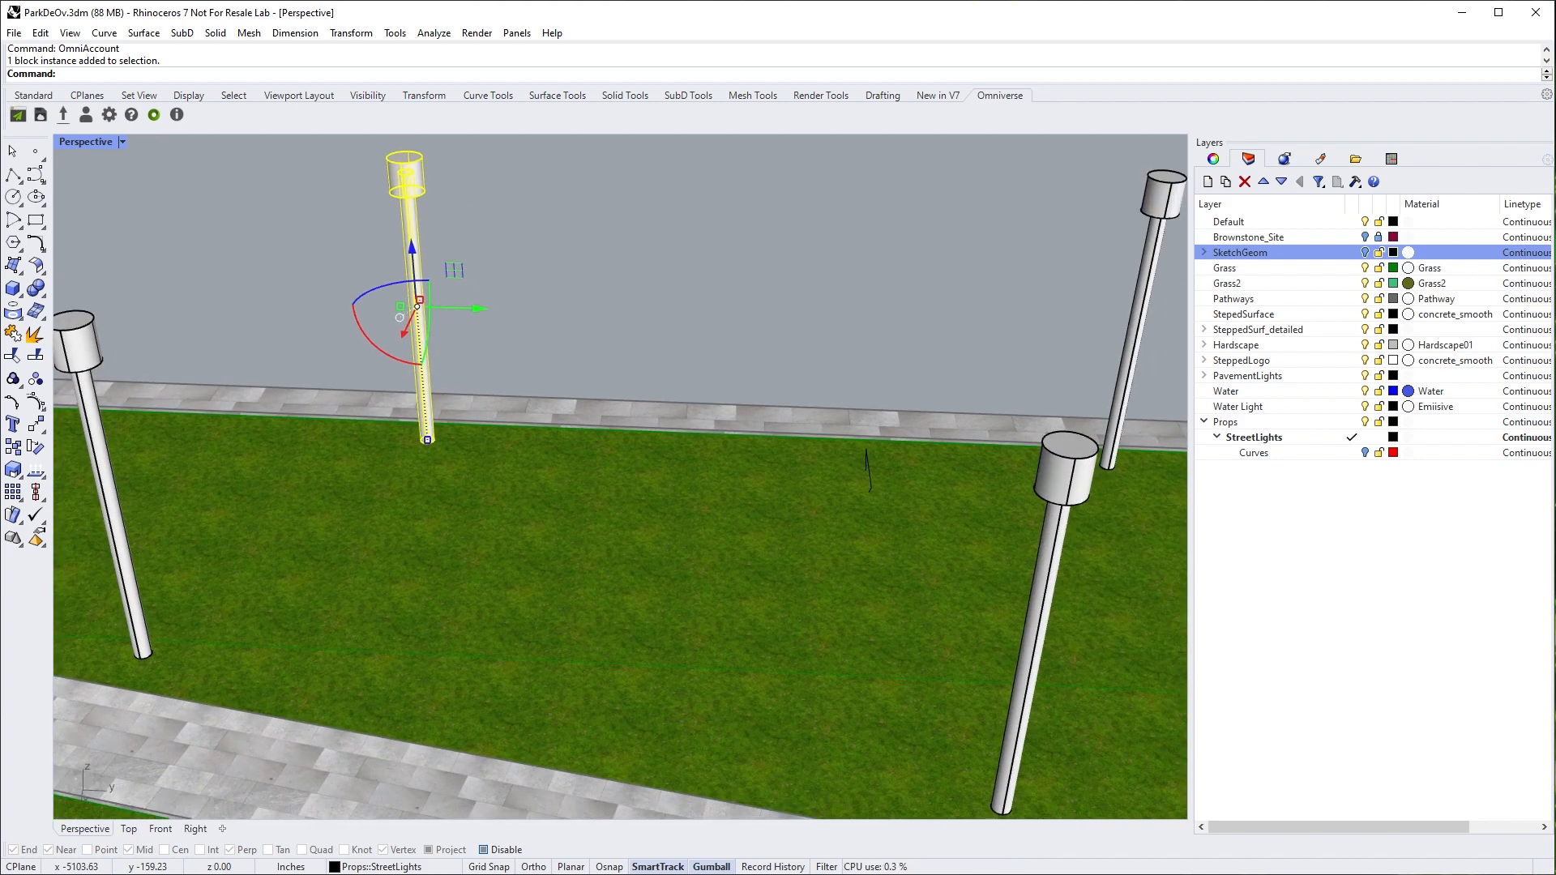
shift+right_drag(621, 476, 582, 466)
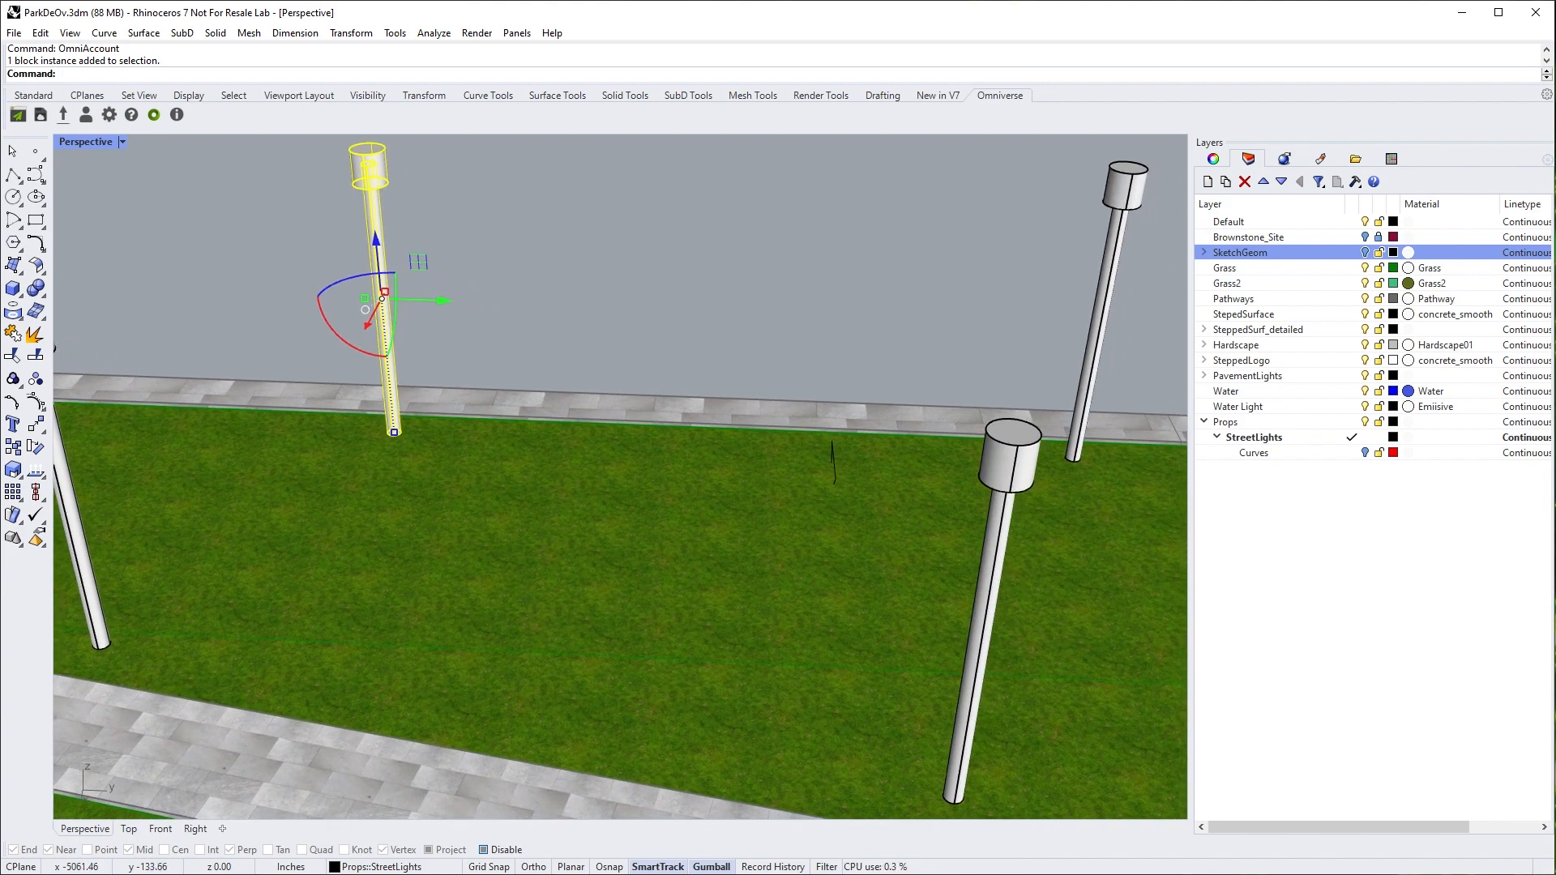
key(Escape)
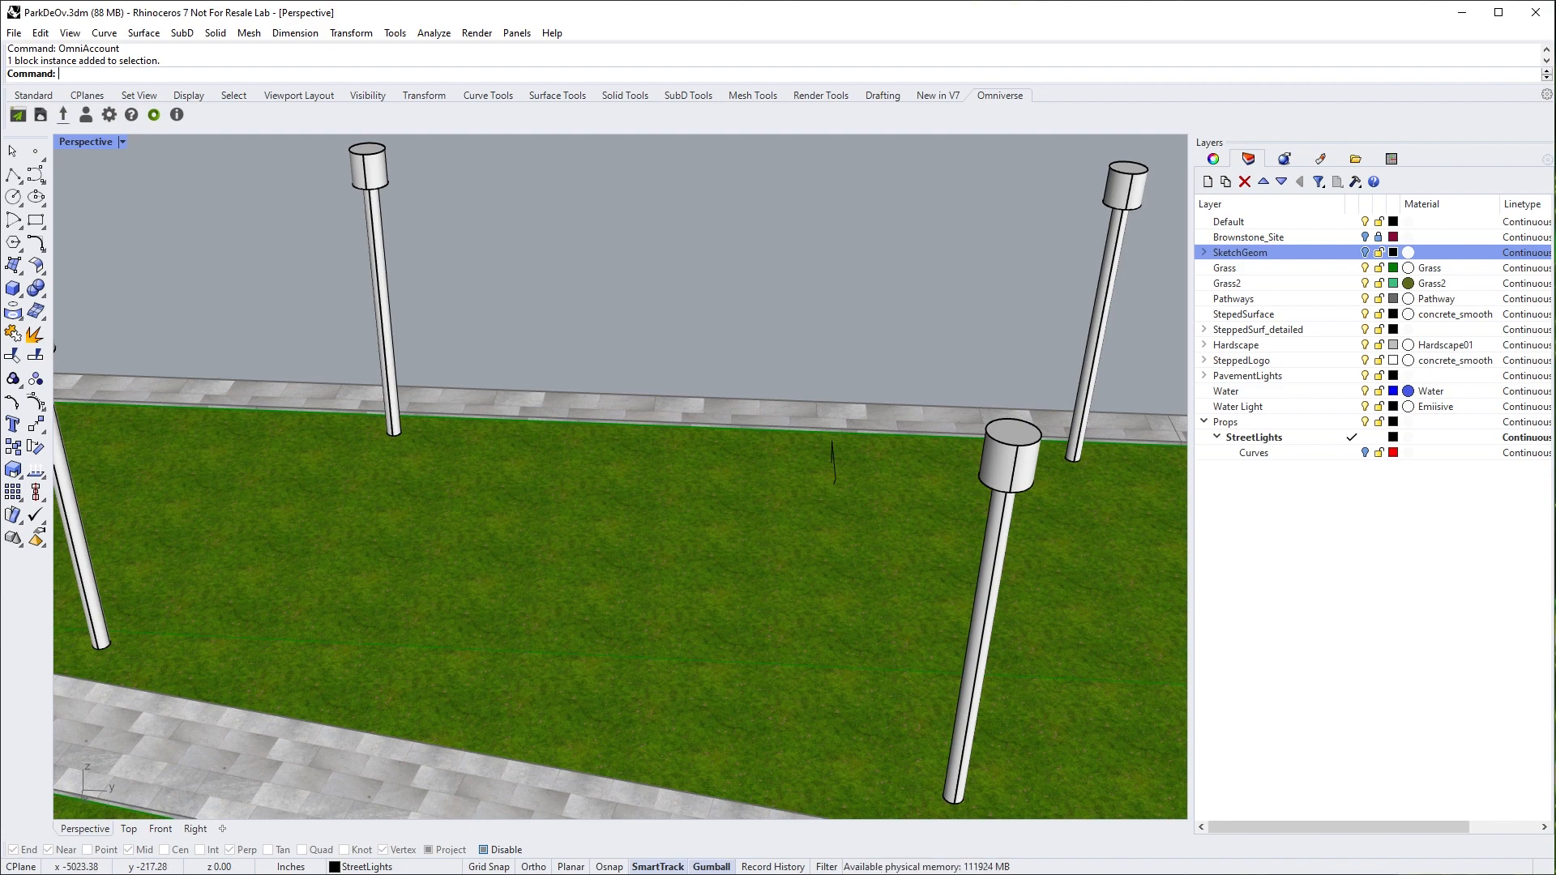
right_drag(832, 442, 880, 452)
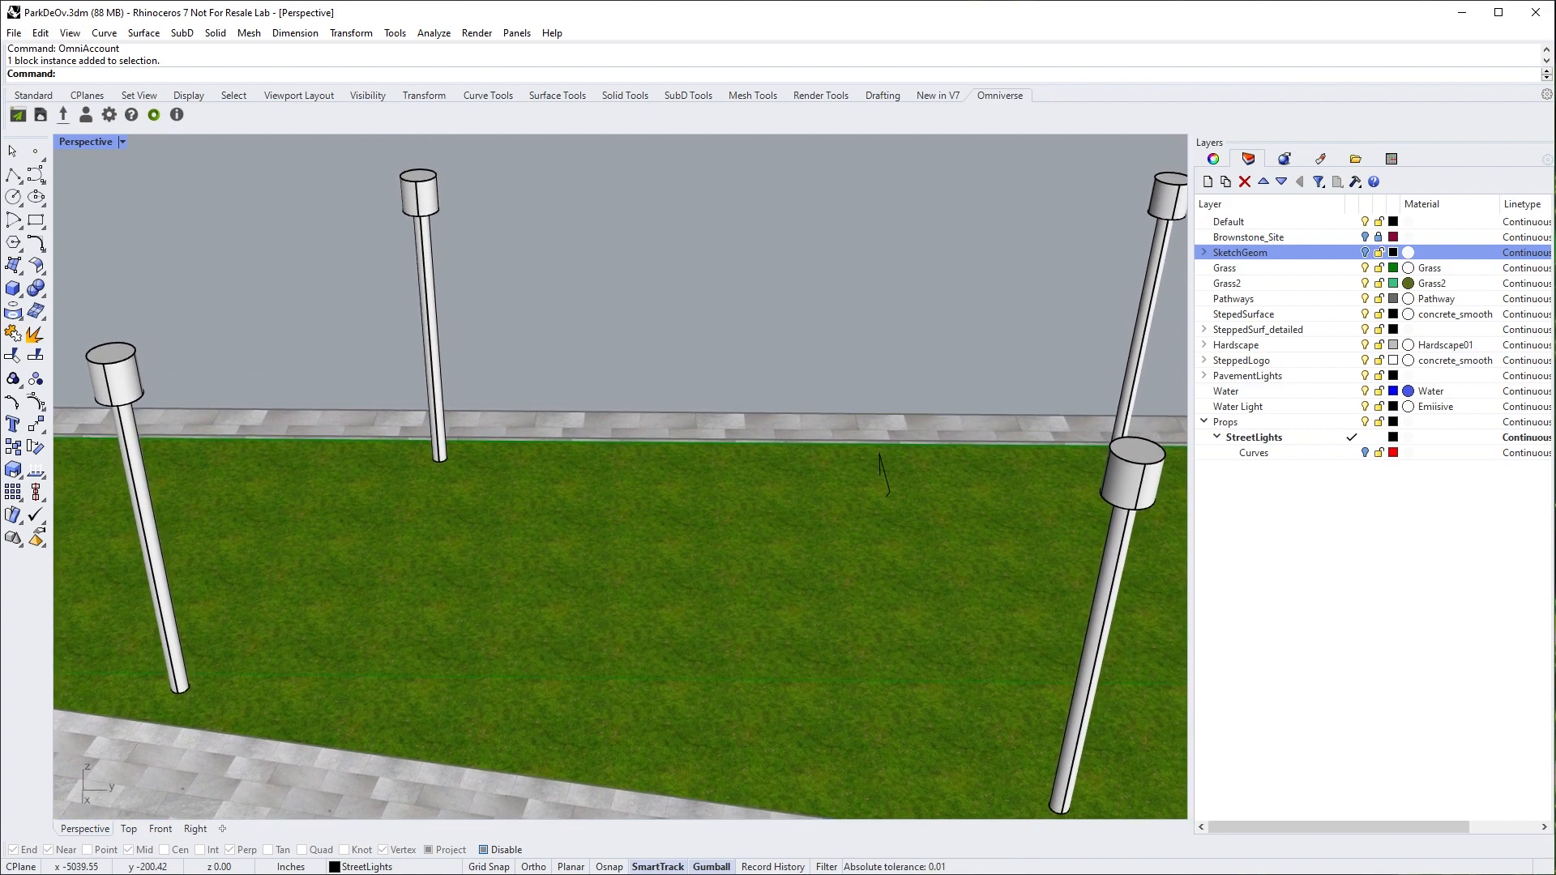
scroll(883, 474, down, 5)
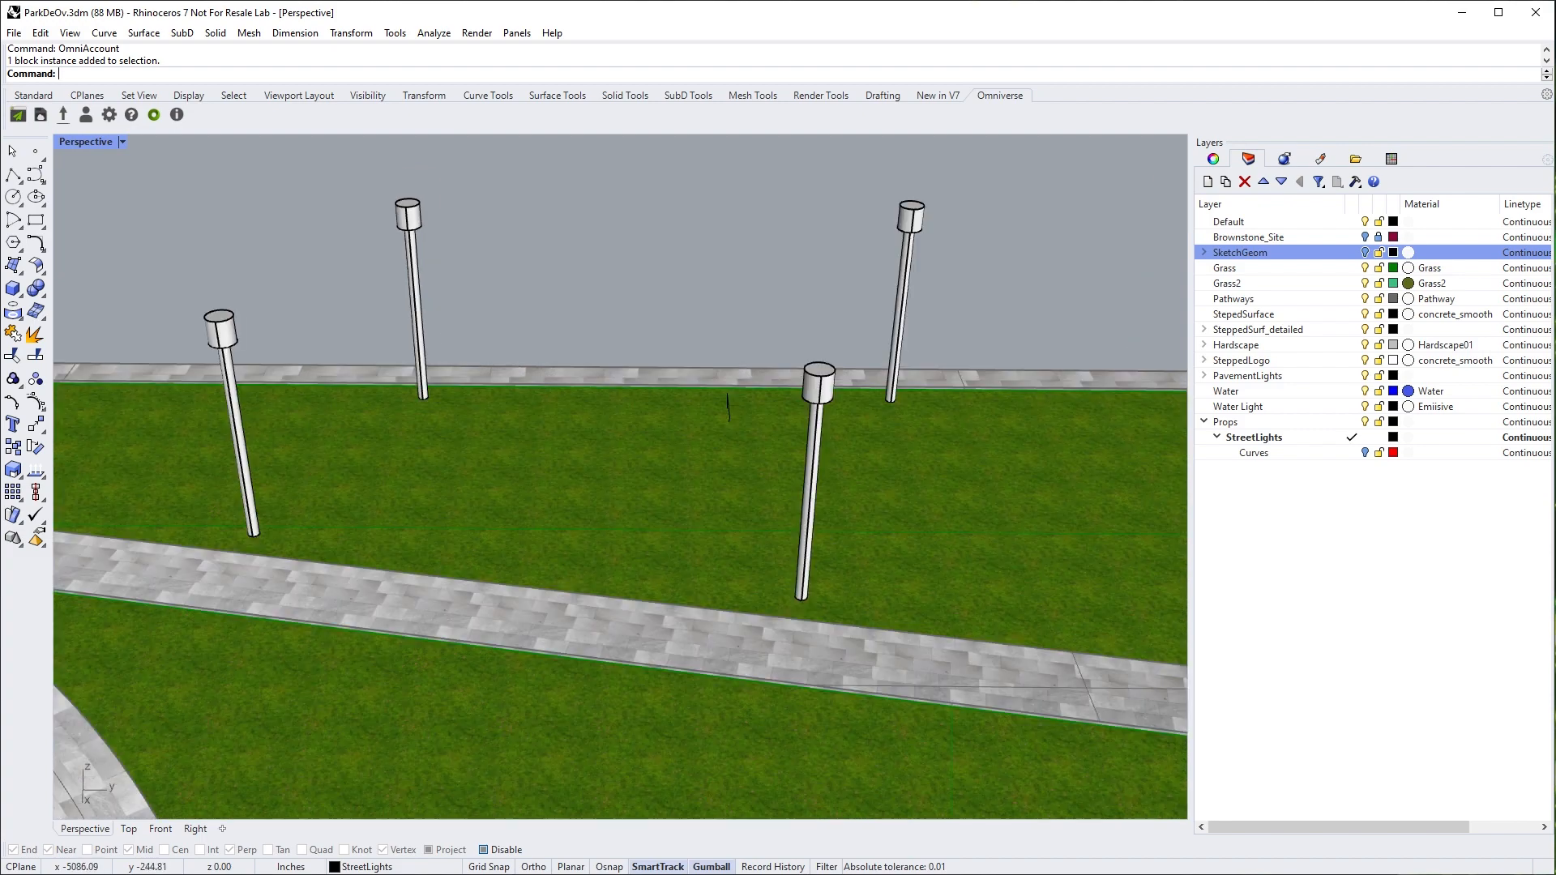
shift+right_drag(884, 474, 1002, 439)
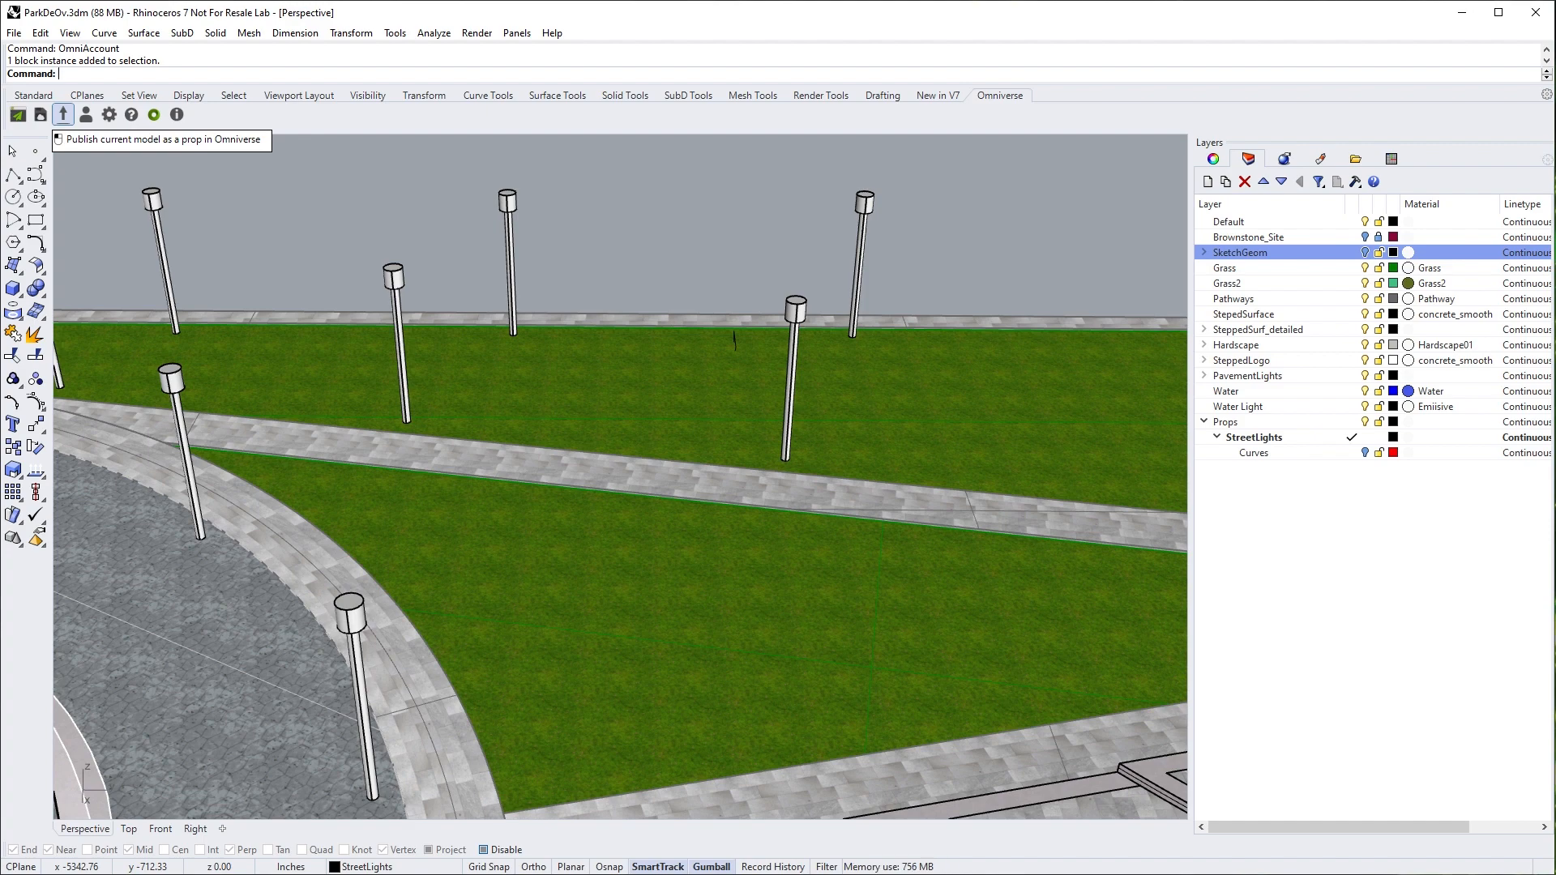
- Open the export of the current model as an Omniverse prop, then review and save its publish options
click(63, 115)
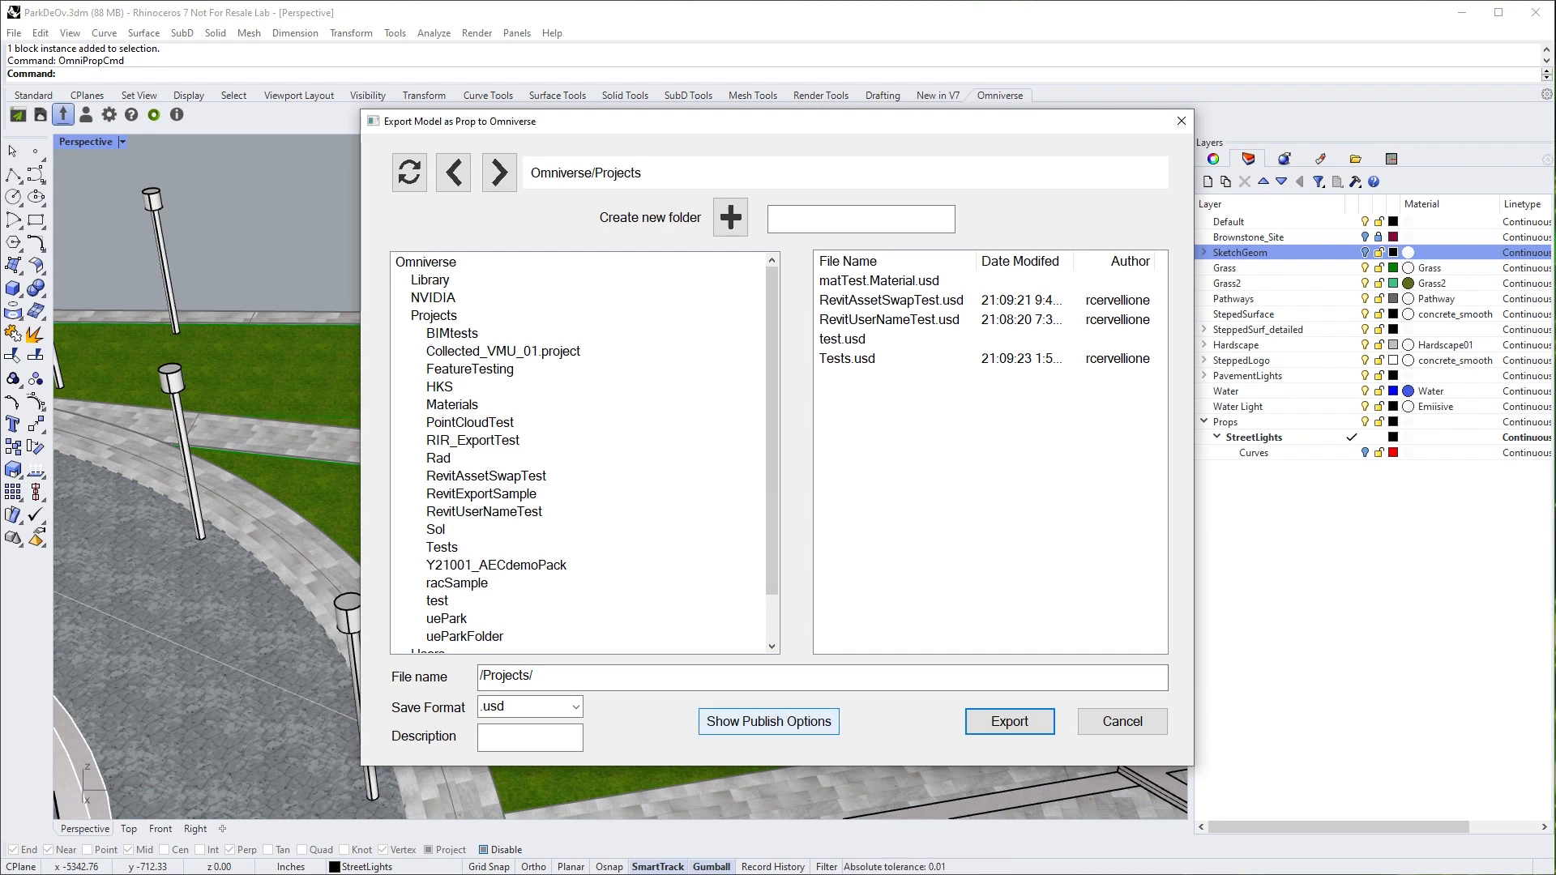
click(769, 721)
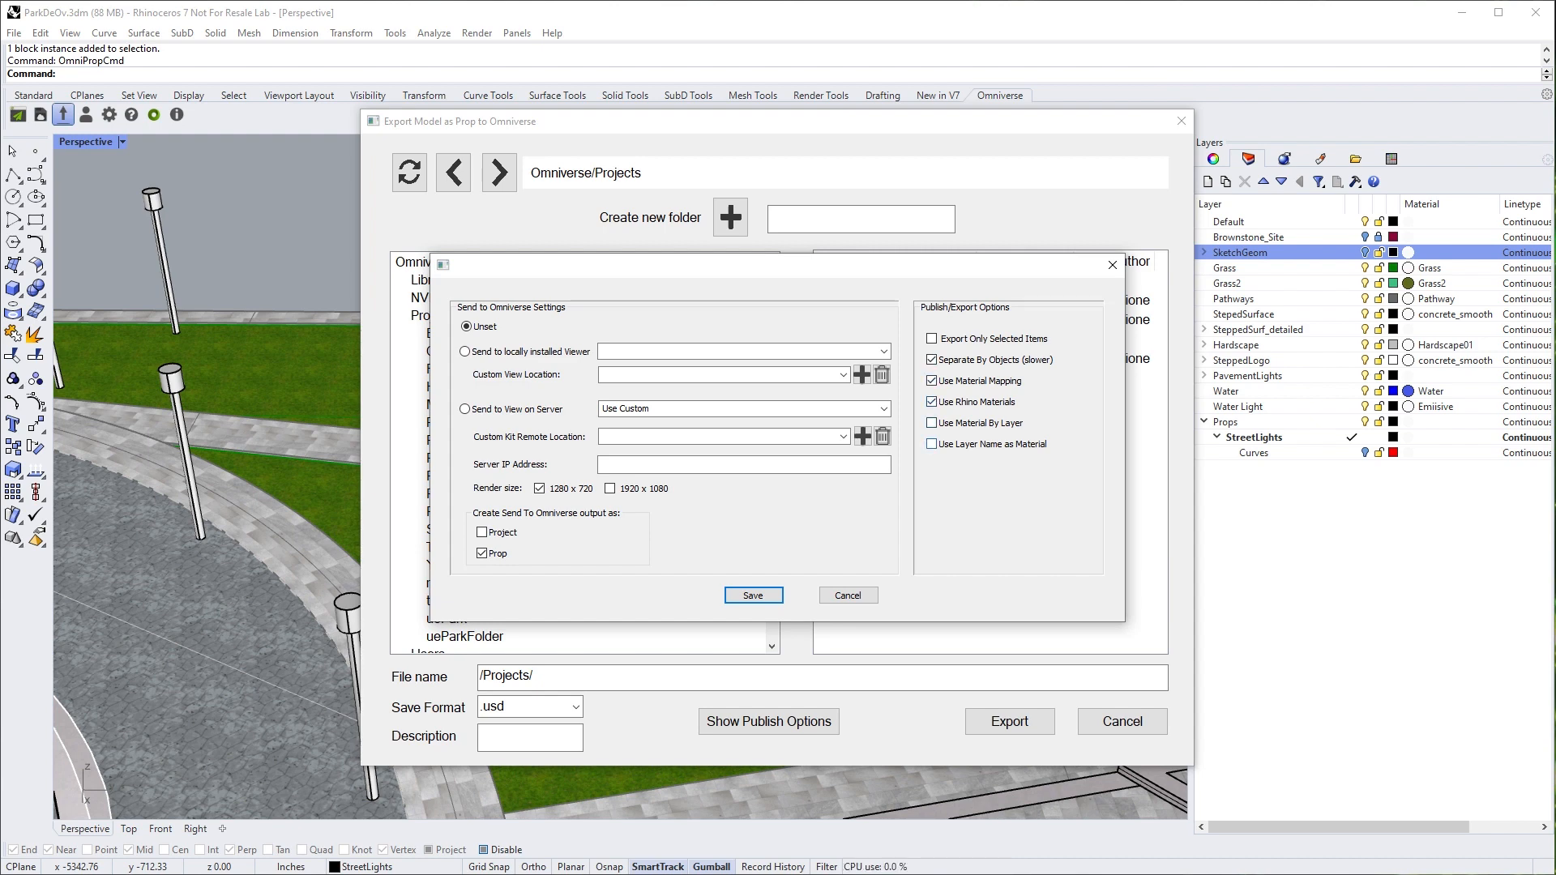
key(Return)
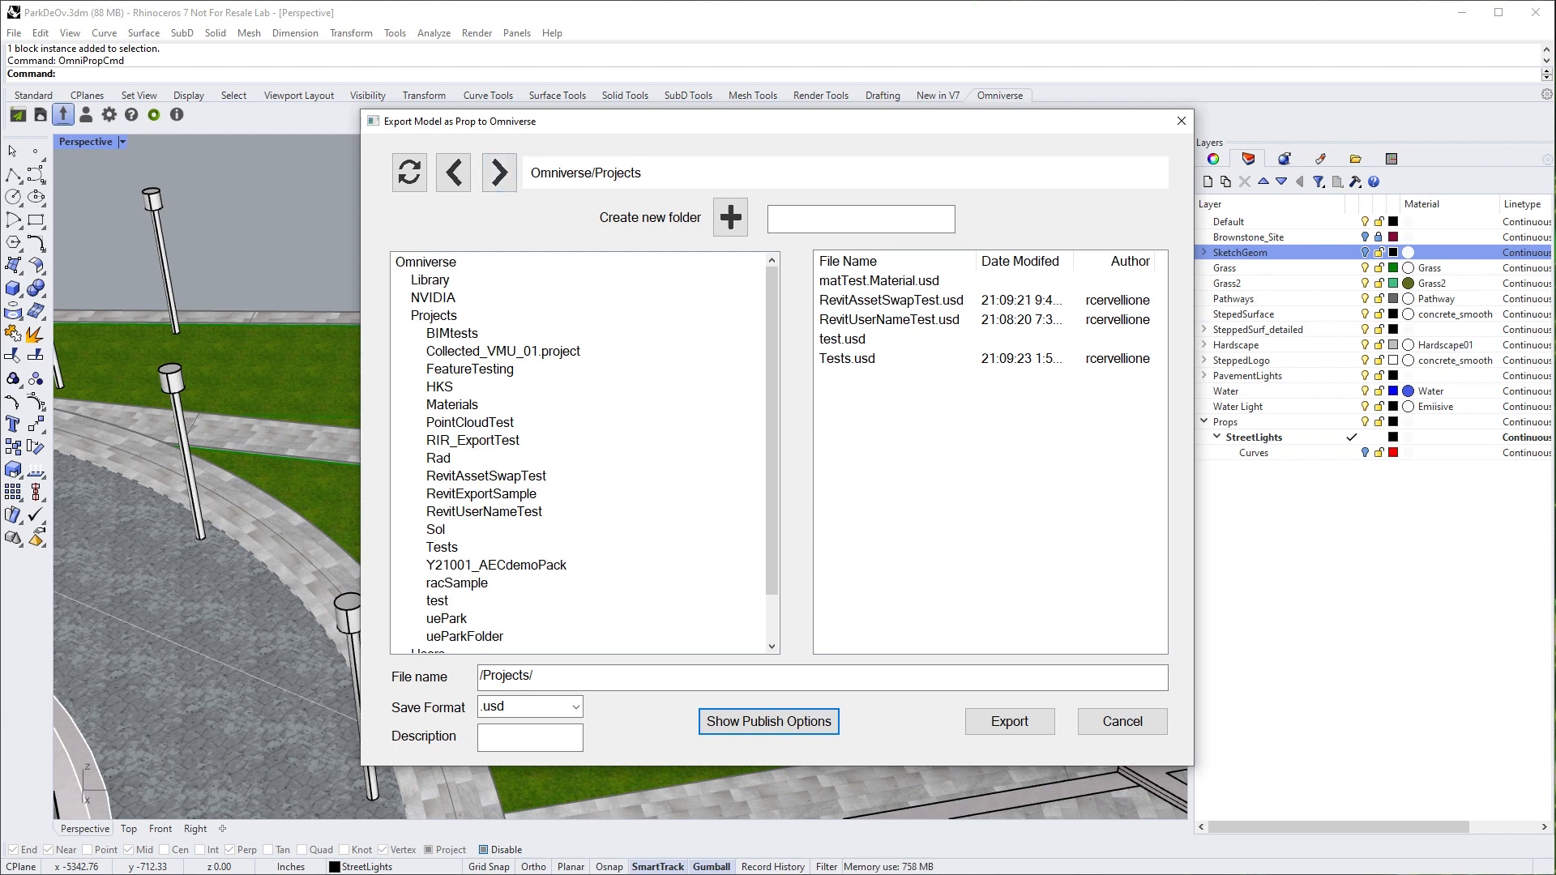
- Create a new folder named RhinoTestProj inside the Omniverse Projects folder
click(434, 316)
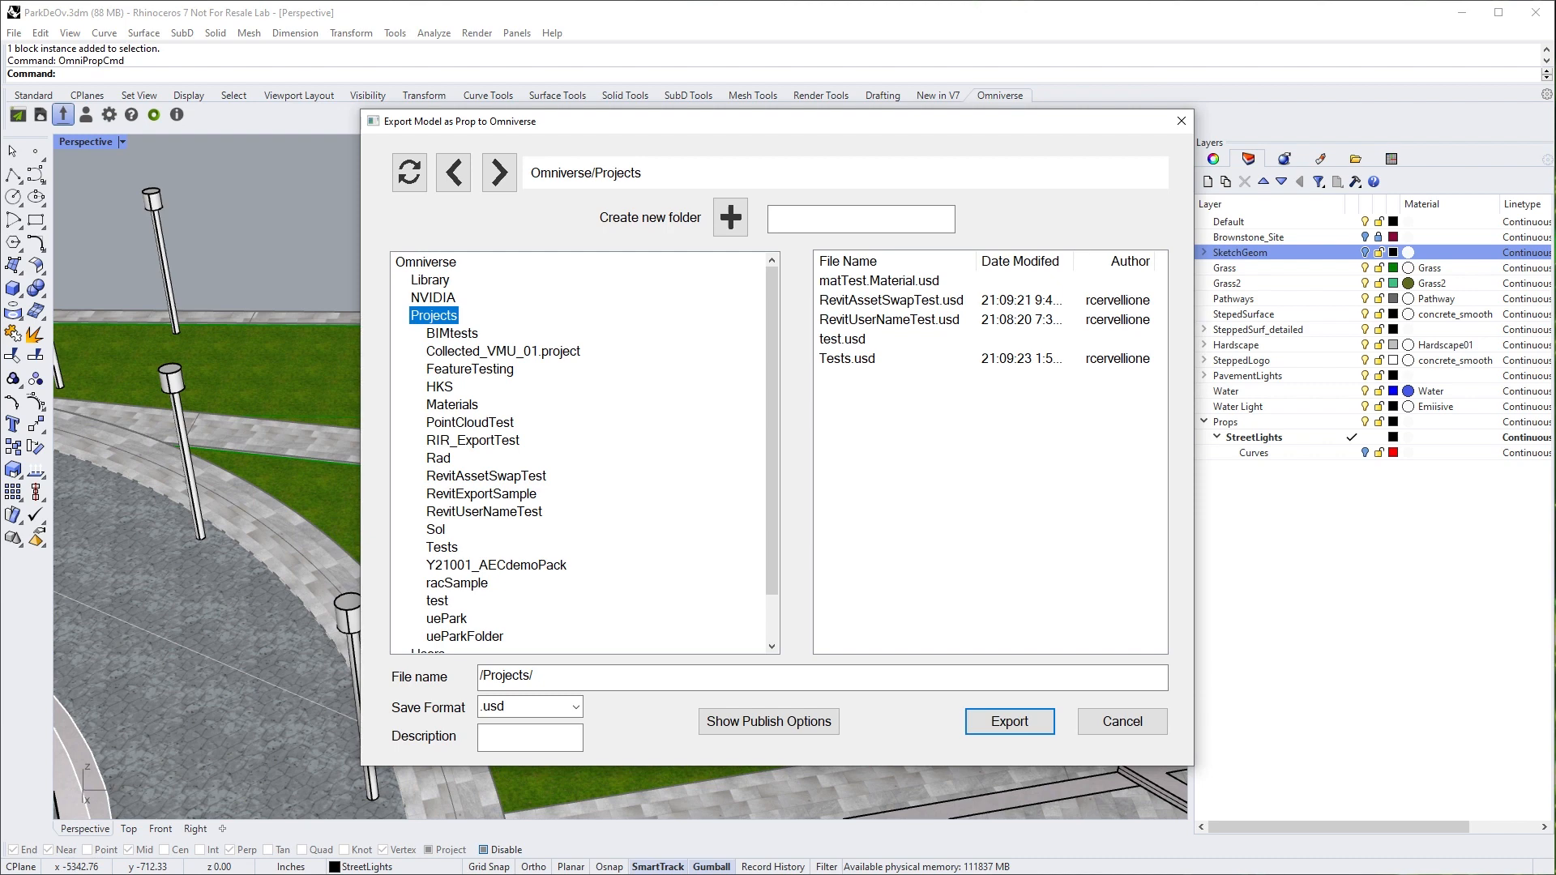
click(774, 218)
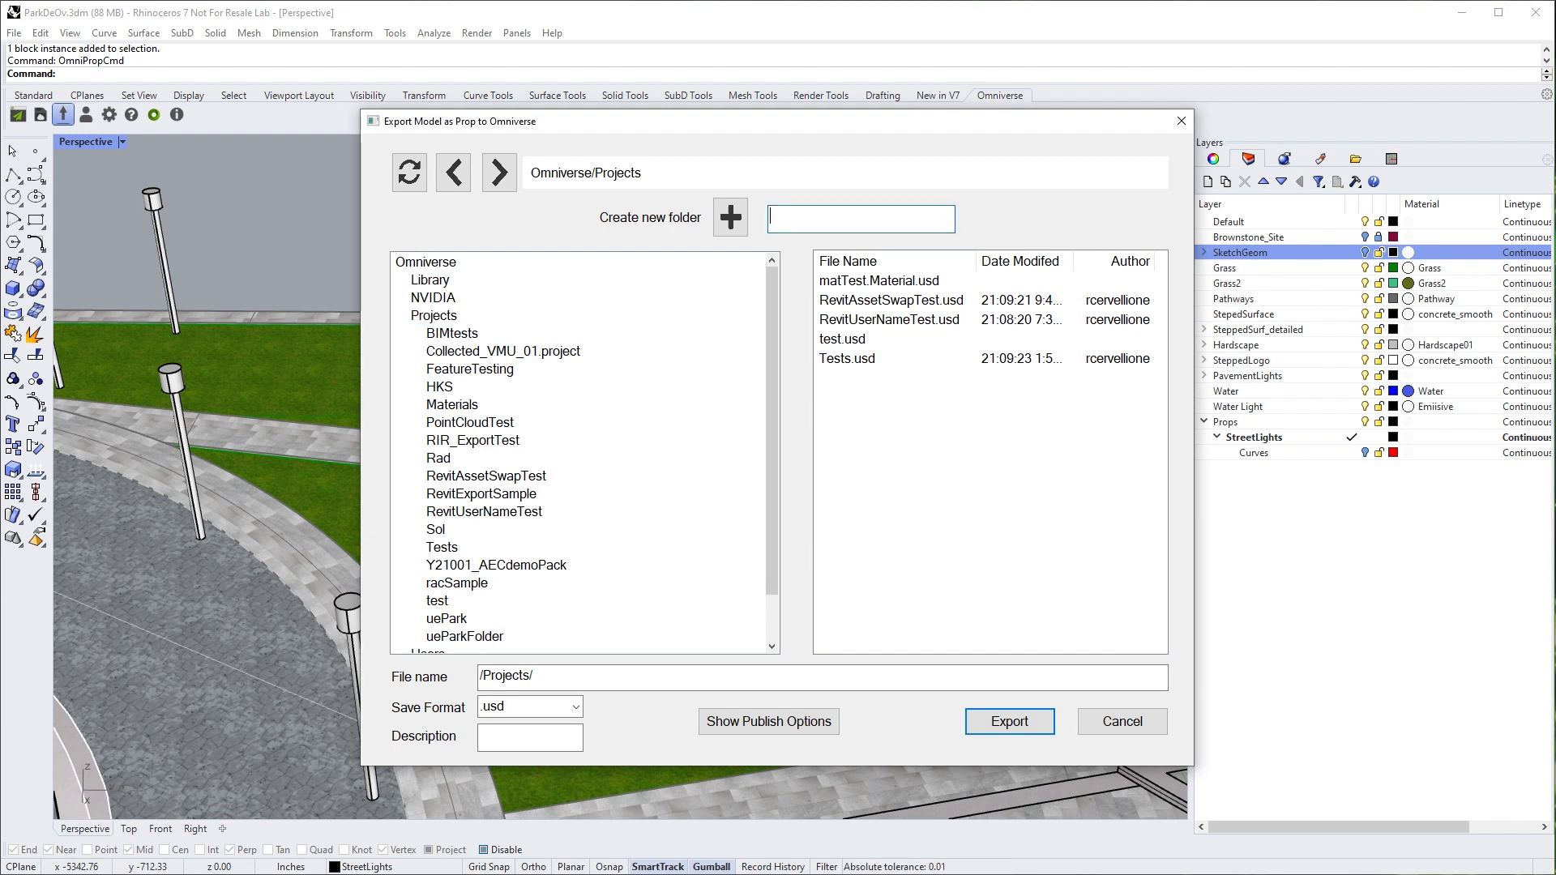
text(RhinoTestProj)
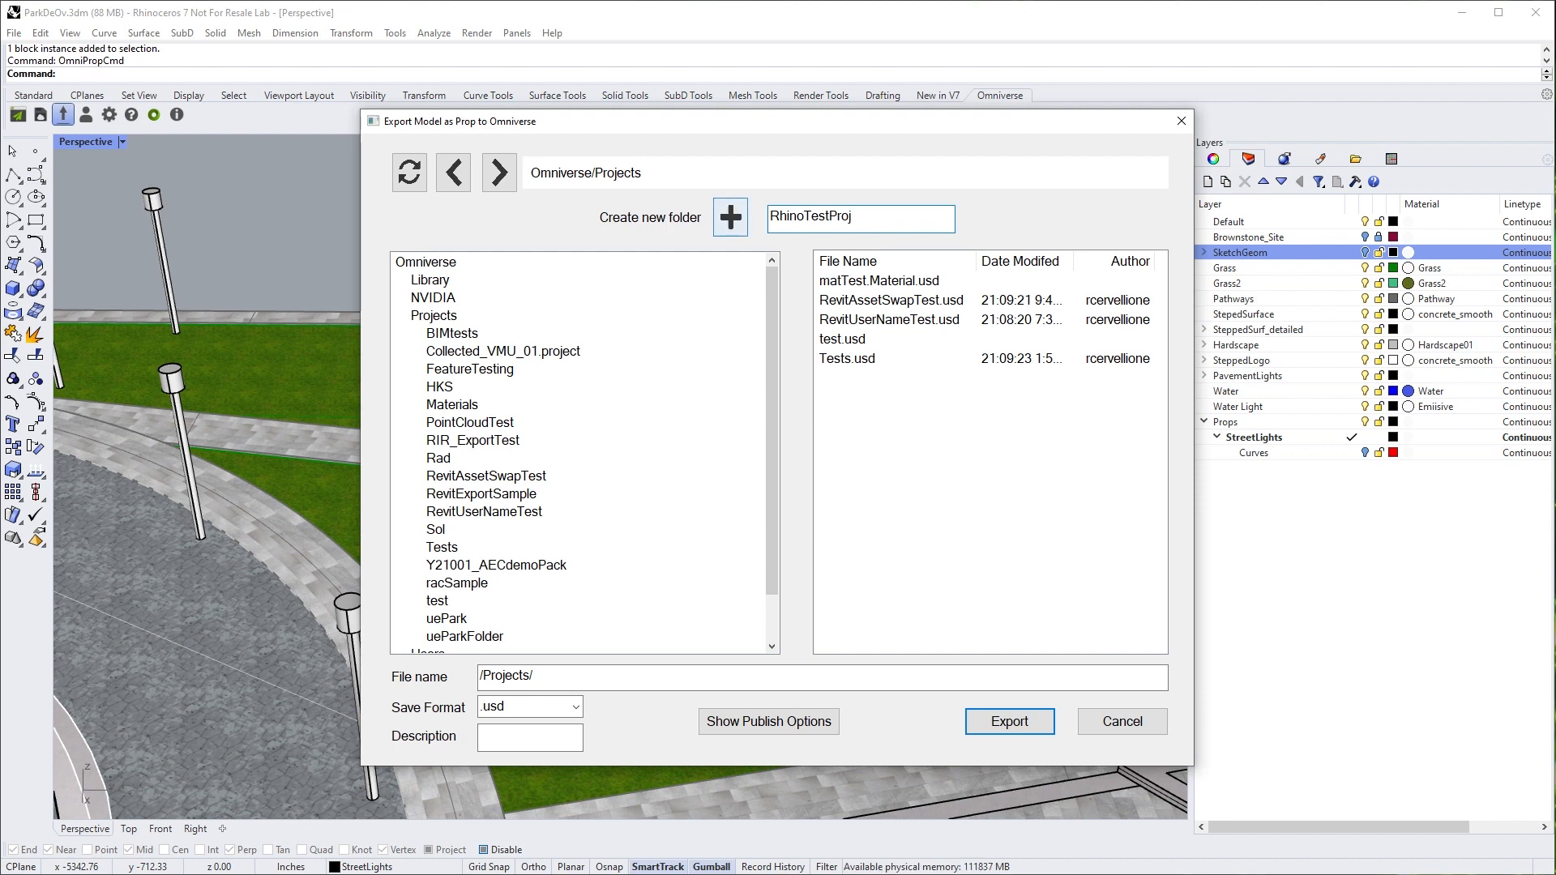
click(730, 217)
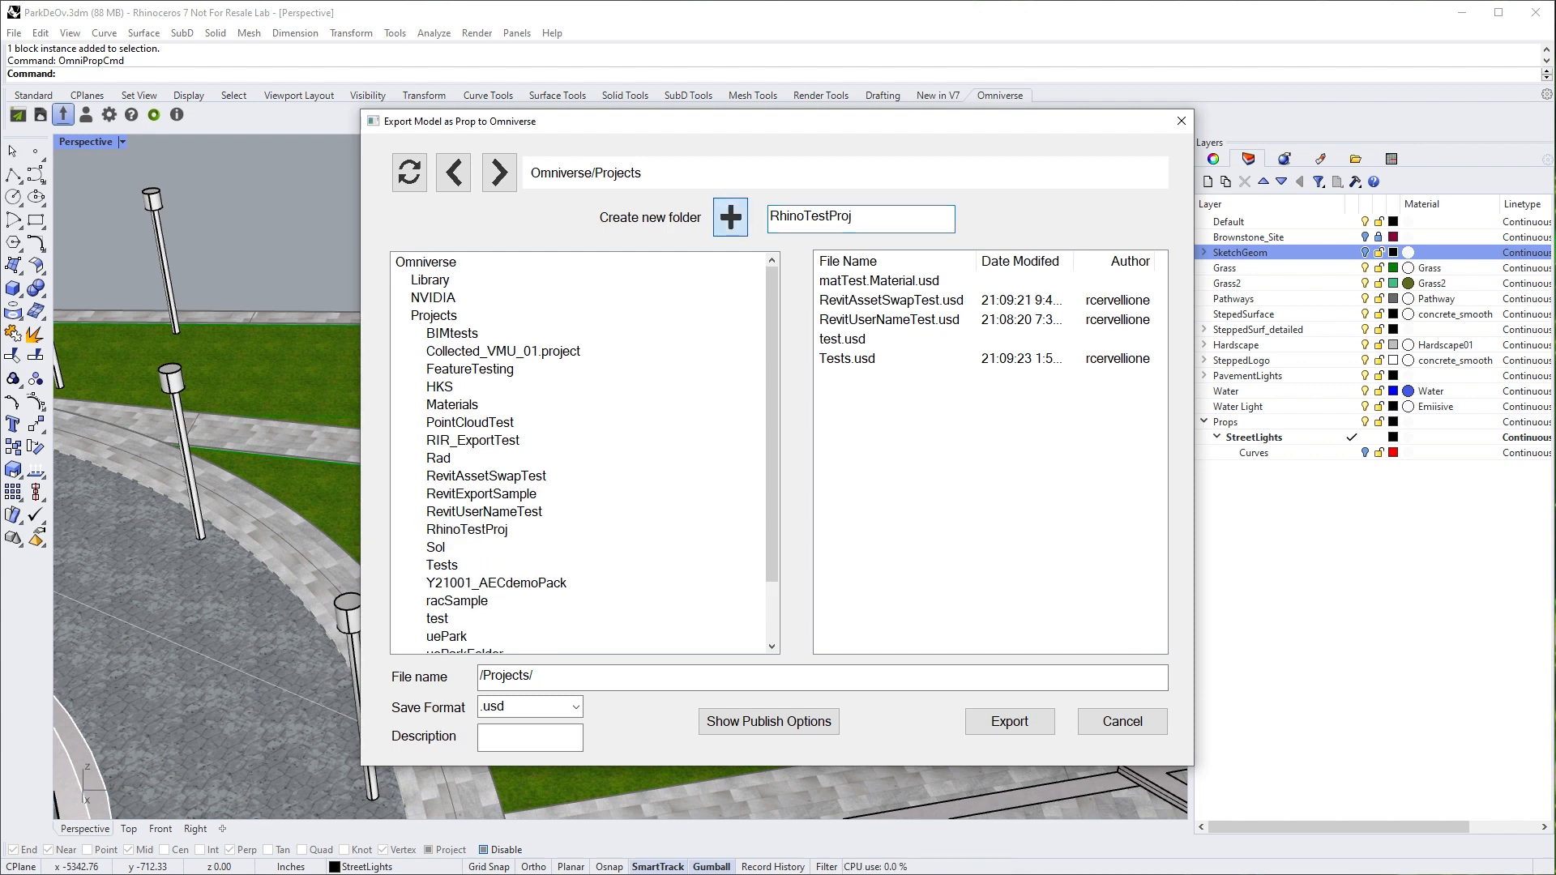
- Export the model into the RhinoTestProj folder as a .usd prop named Rhino_ParkTest
click(467, 530)
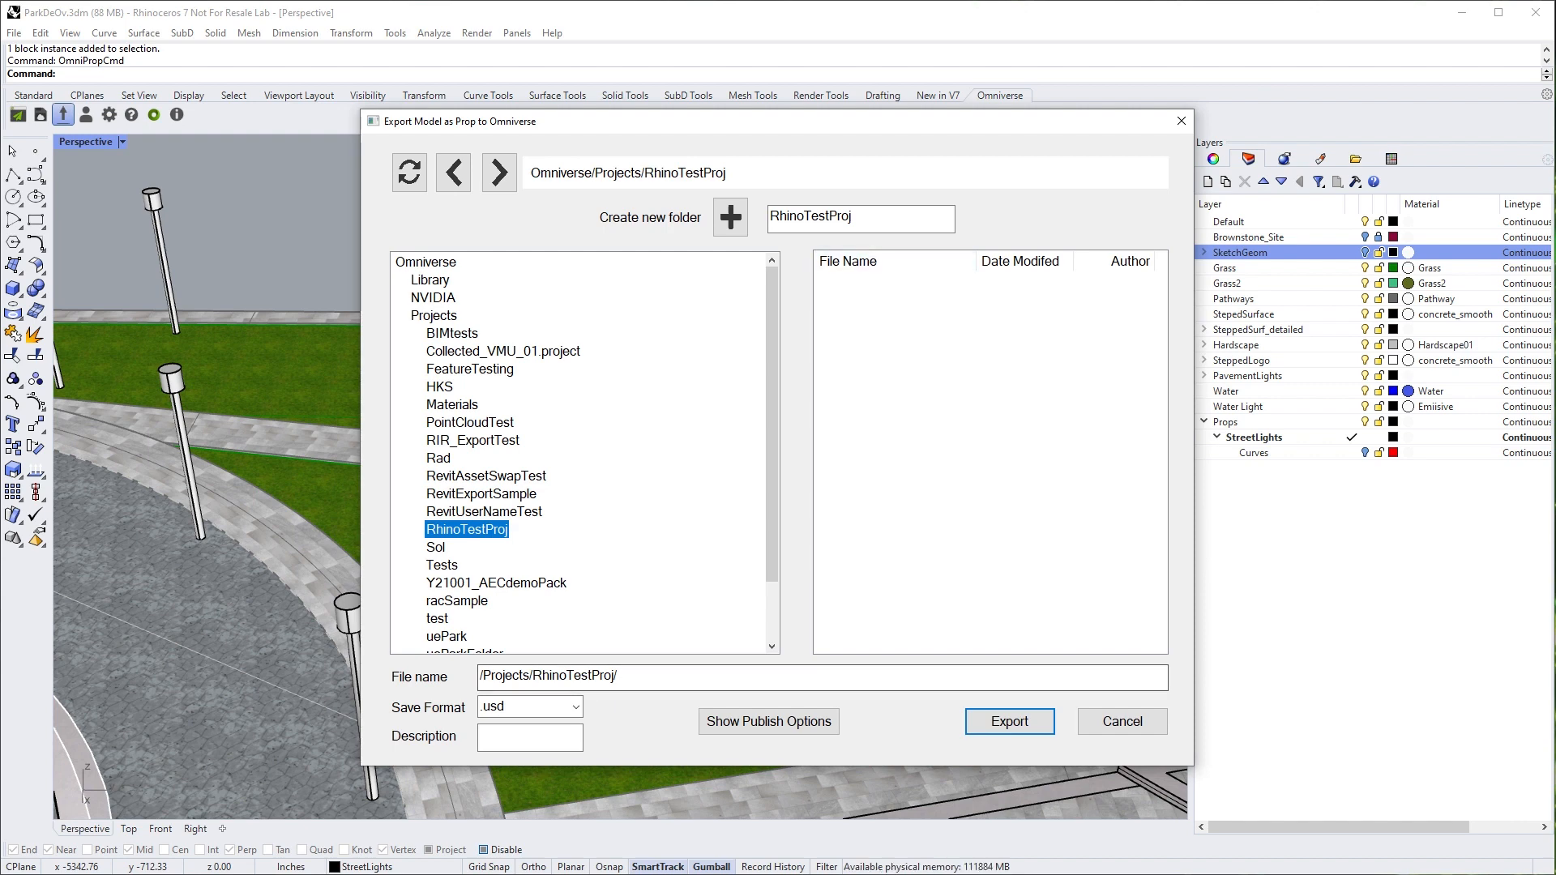
click(619, 675)
text(Rhino)
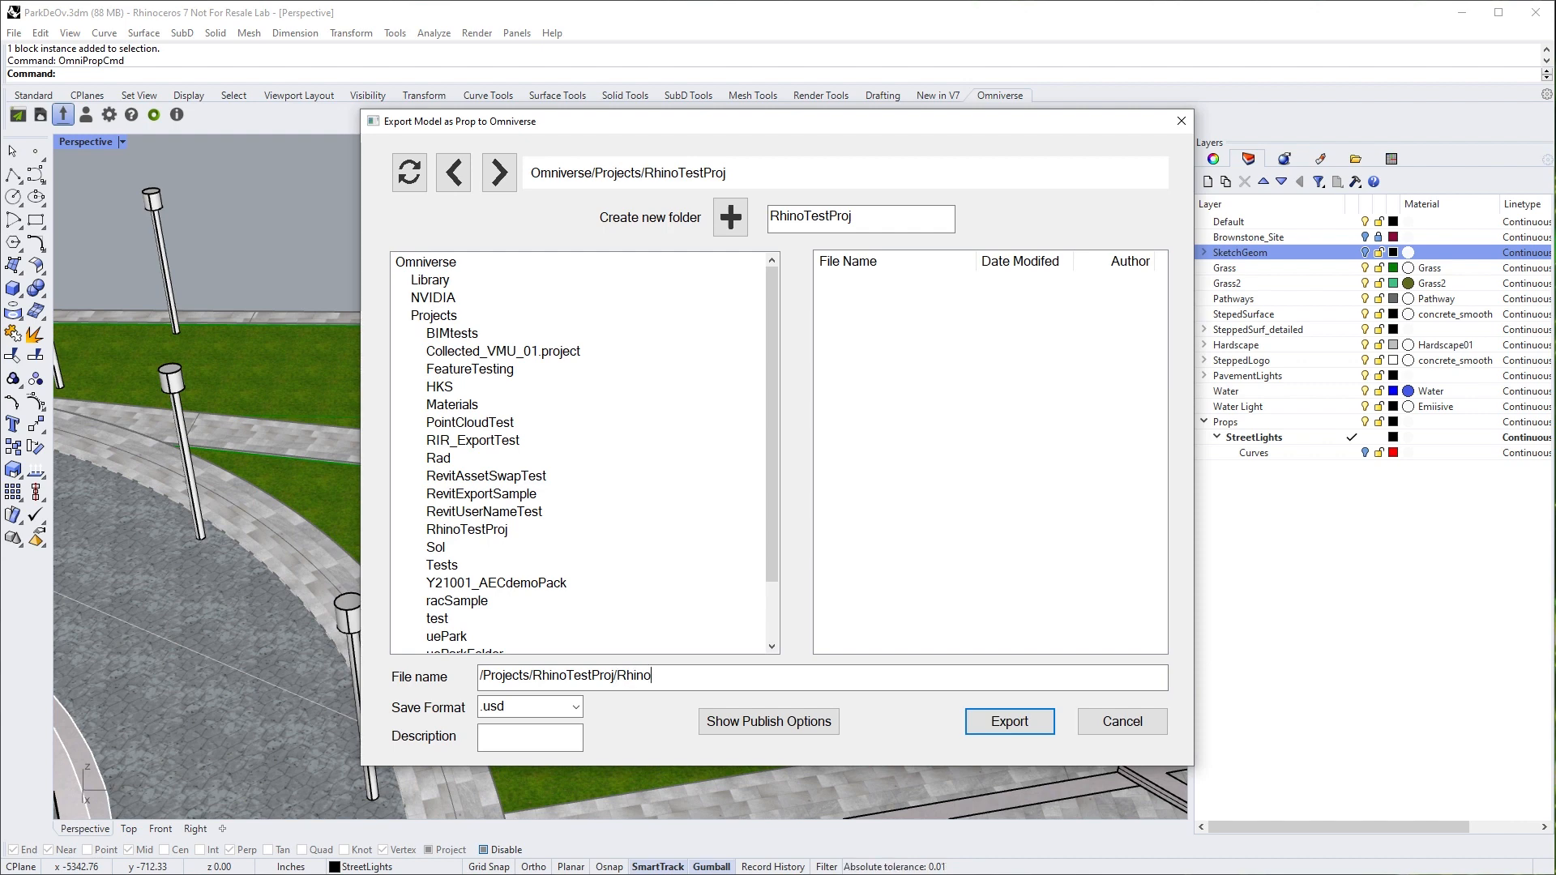
text(_)
text(ParkTest)
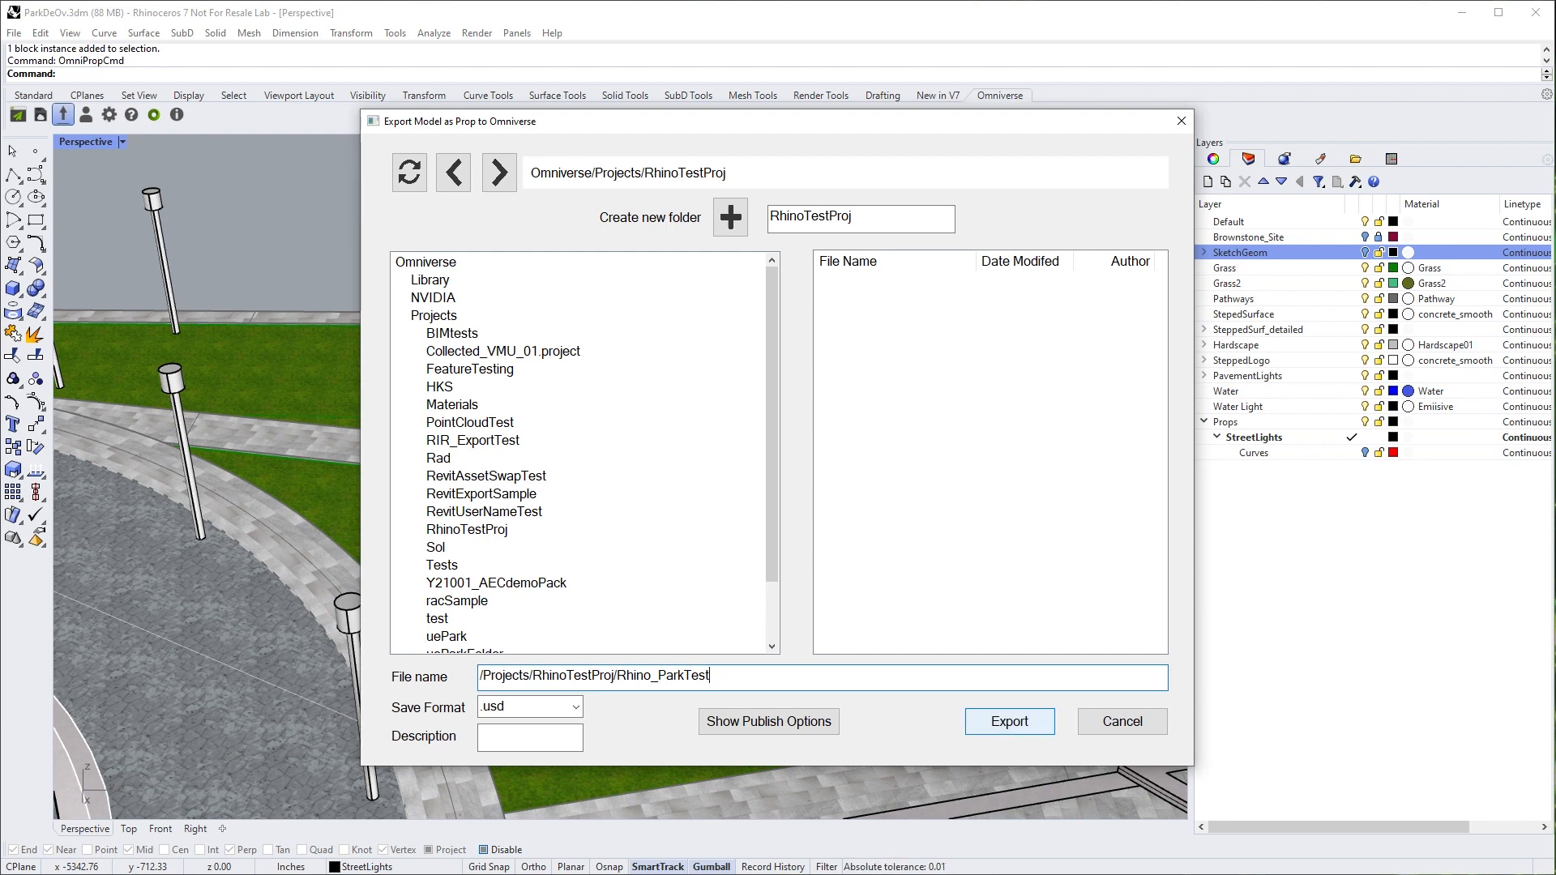
key(Return)
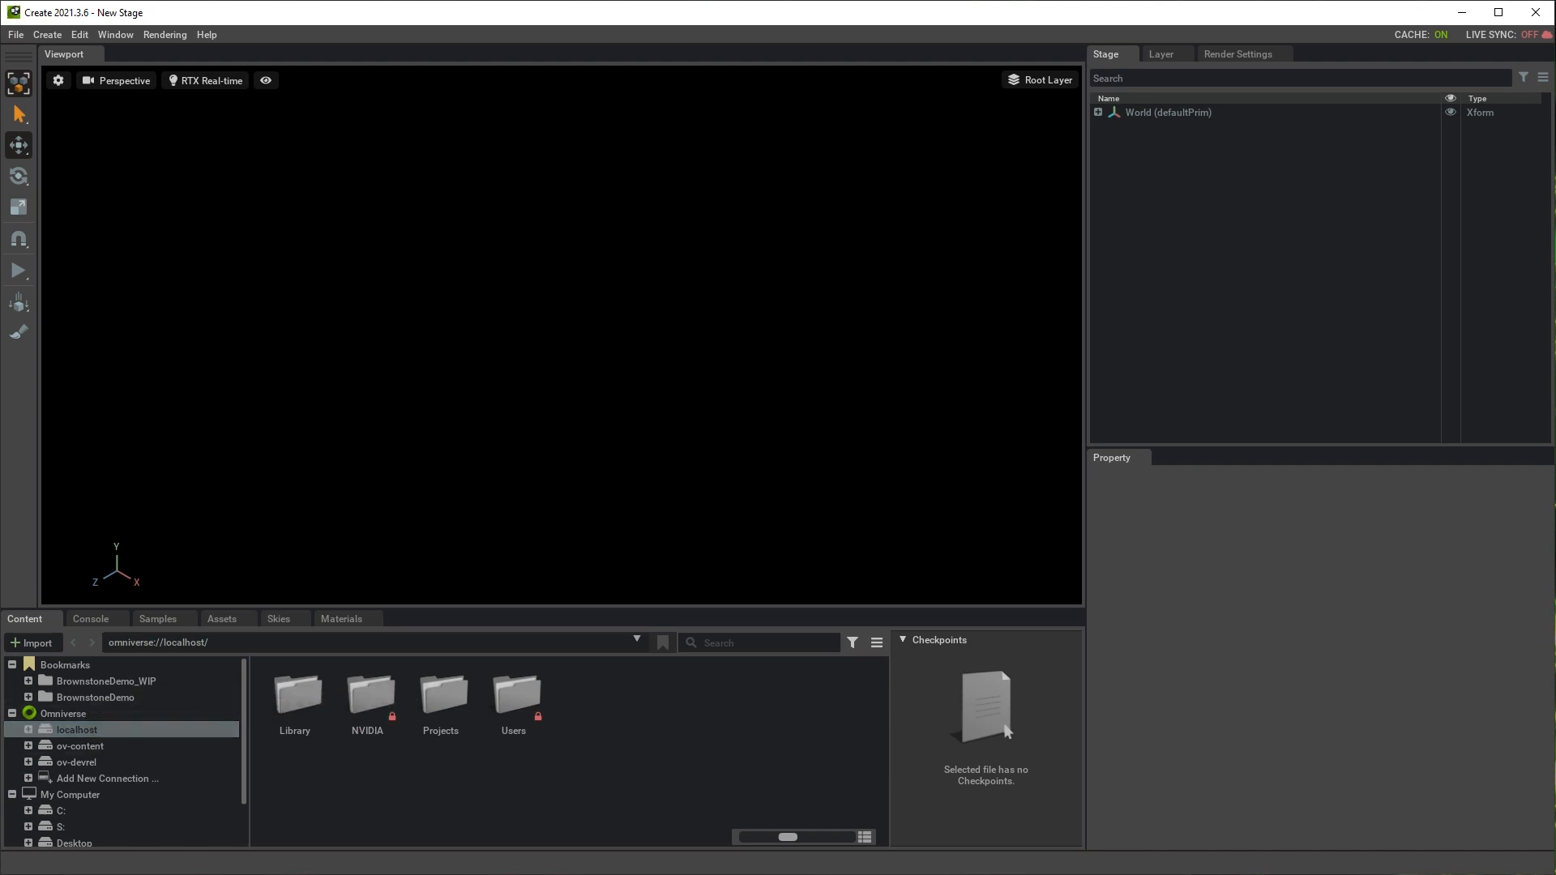
- Switch to Omniverse Create, open the RhinoTestProj folder under Projects on localhost, and check the contents of its Materials subfolder
click(28, 729)
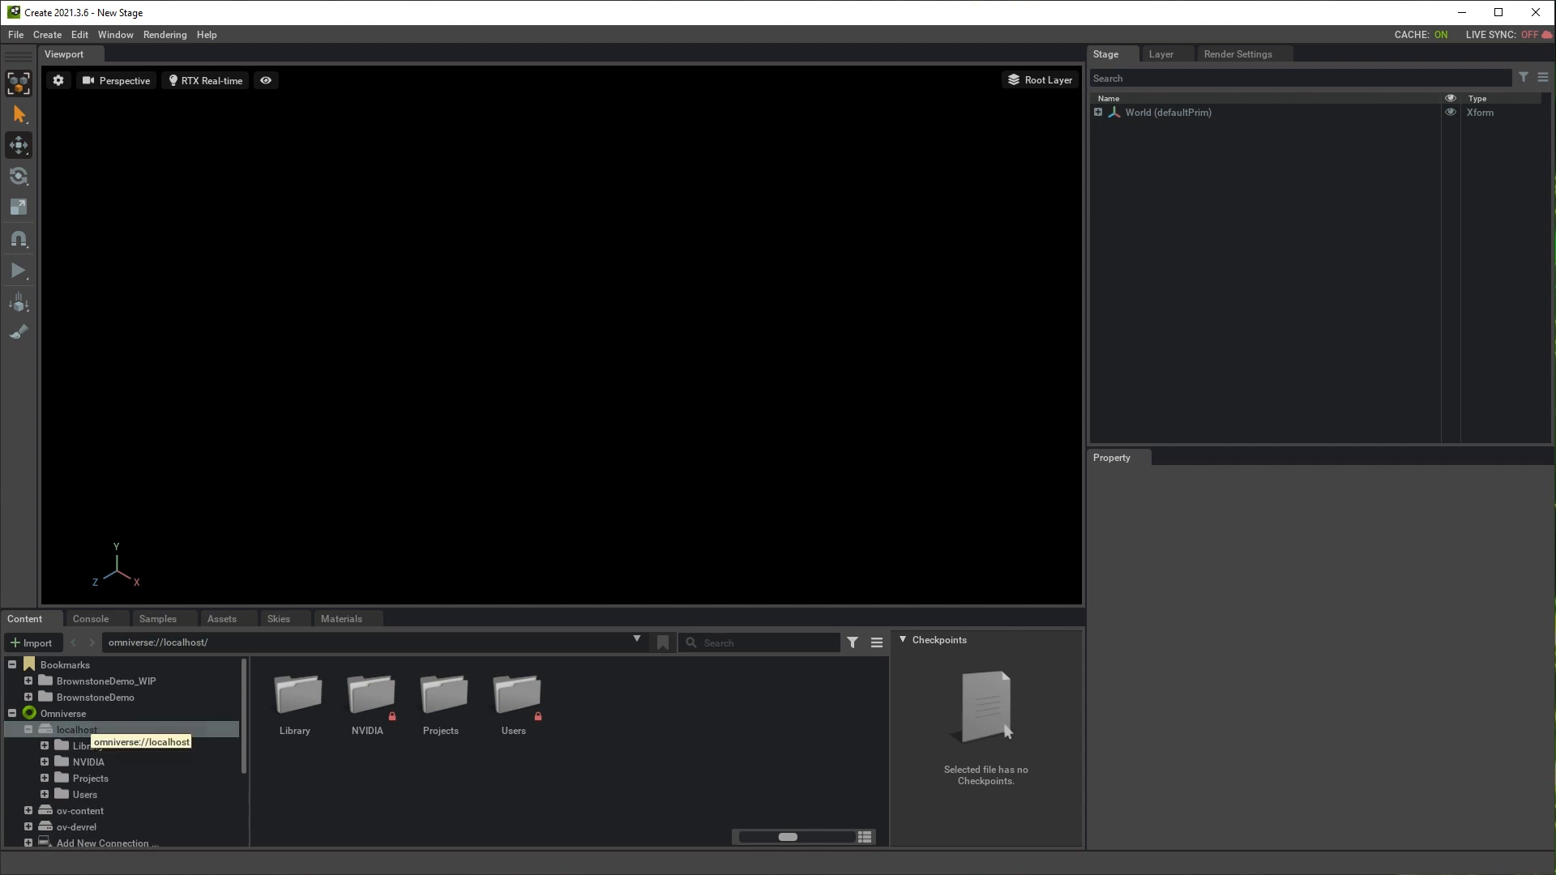
click(90, 778)
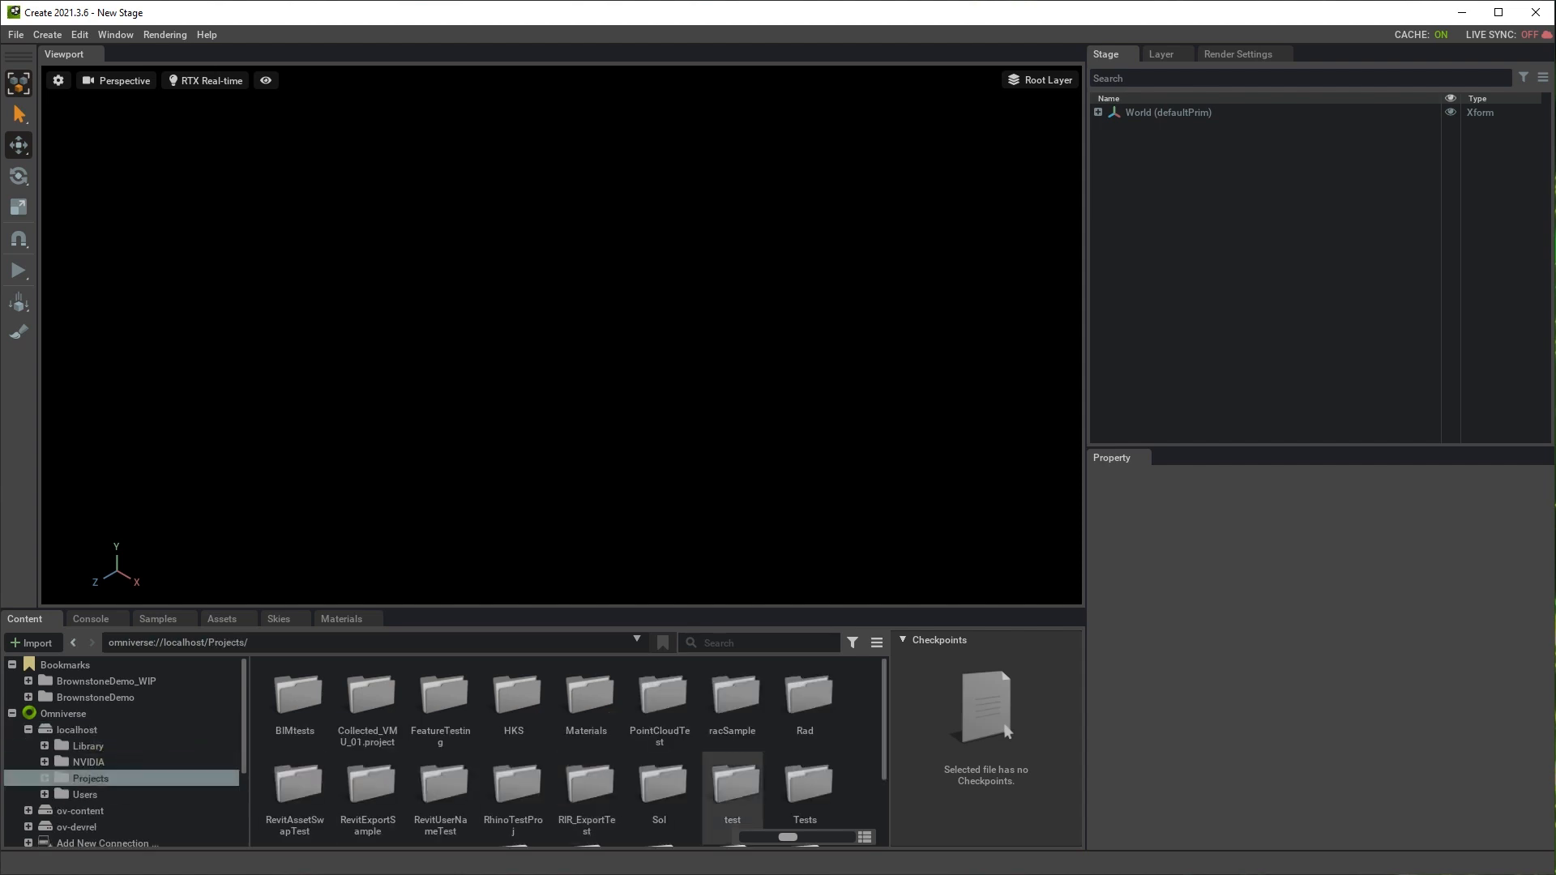
scroll(583, 770, down, 2)
double_click(514, 734)
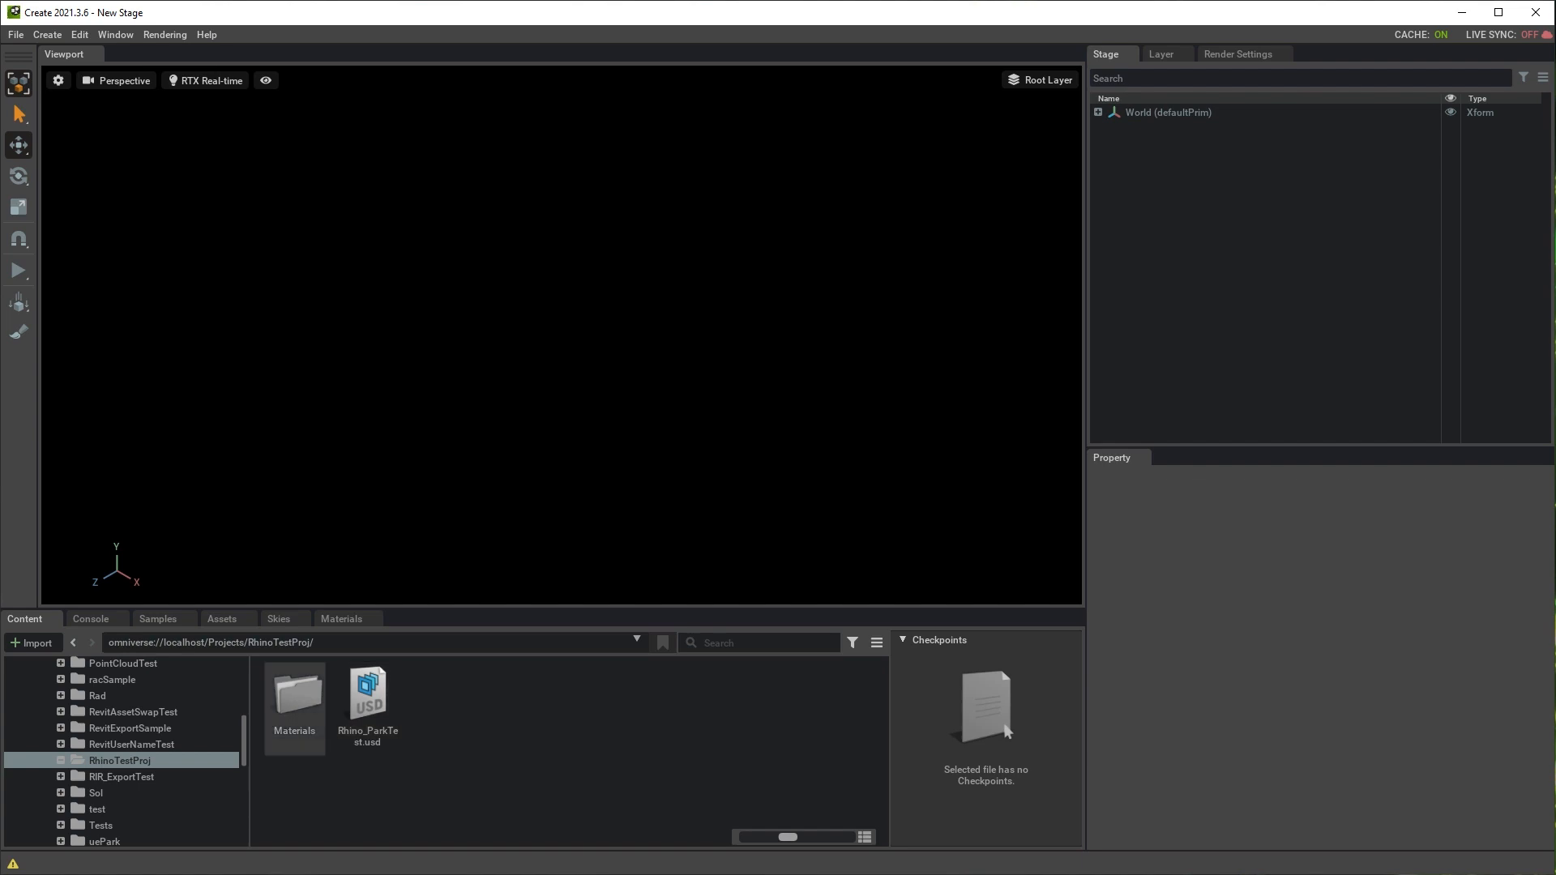
double_click(294, 701)
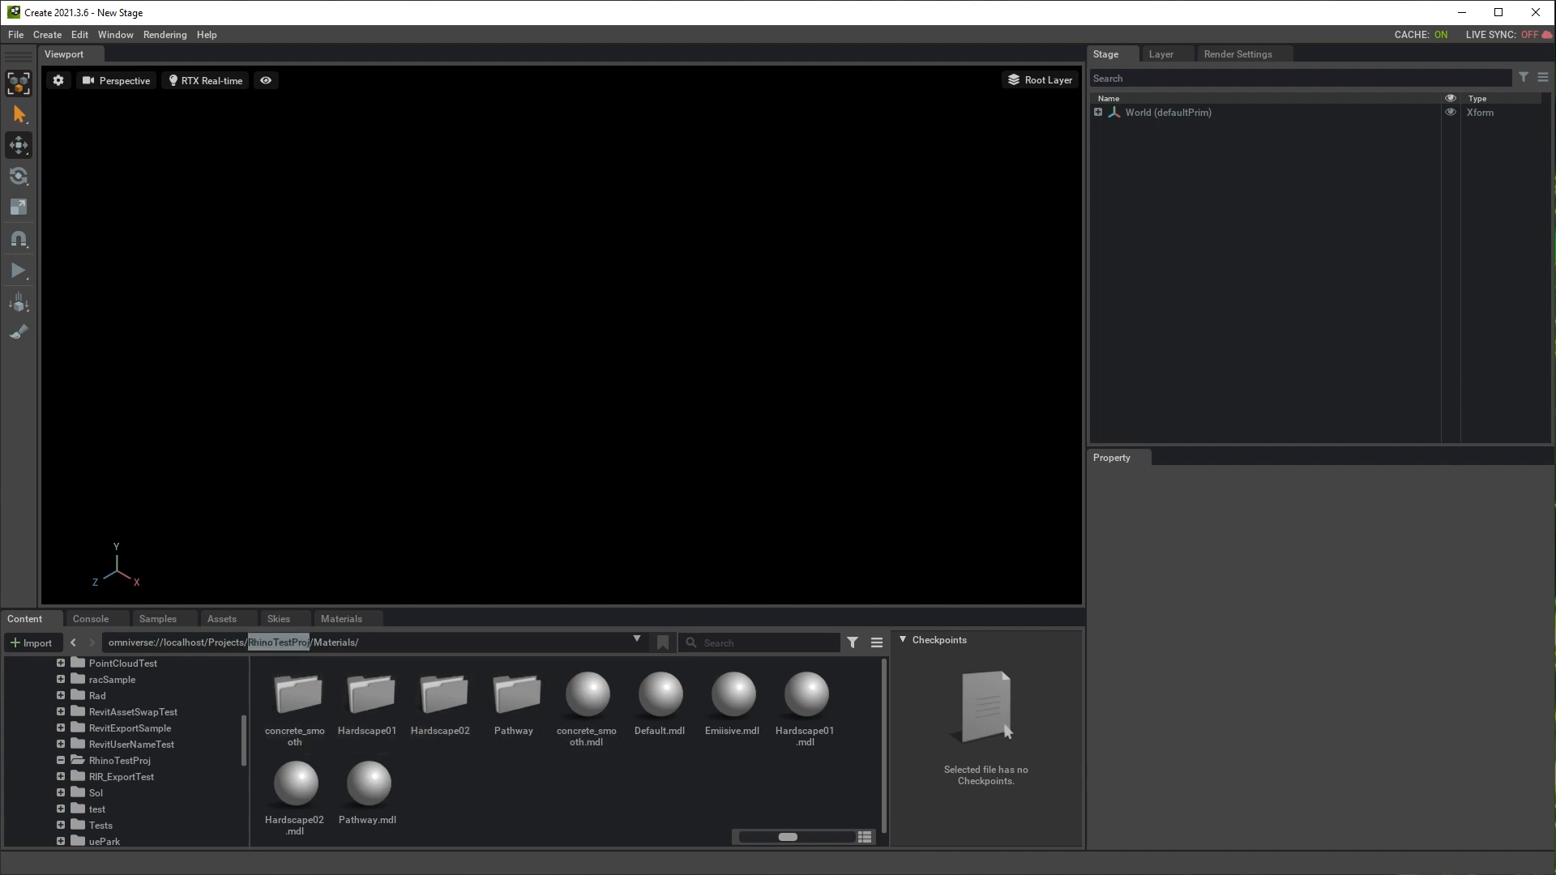
click(278, 642)
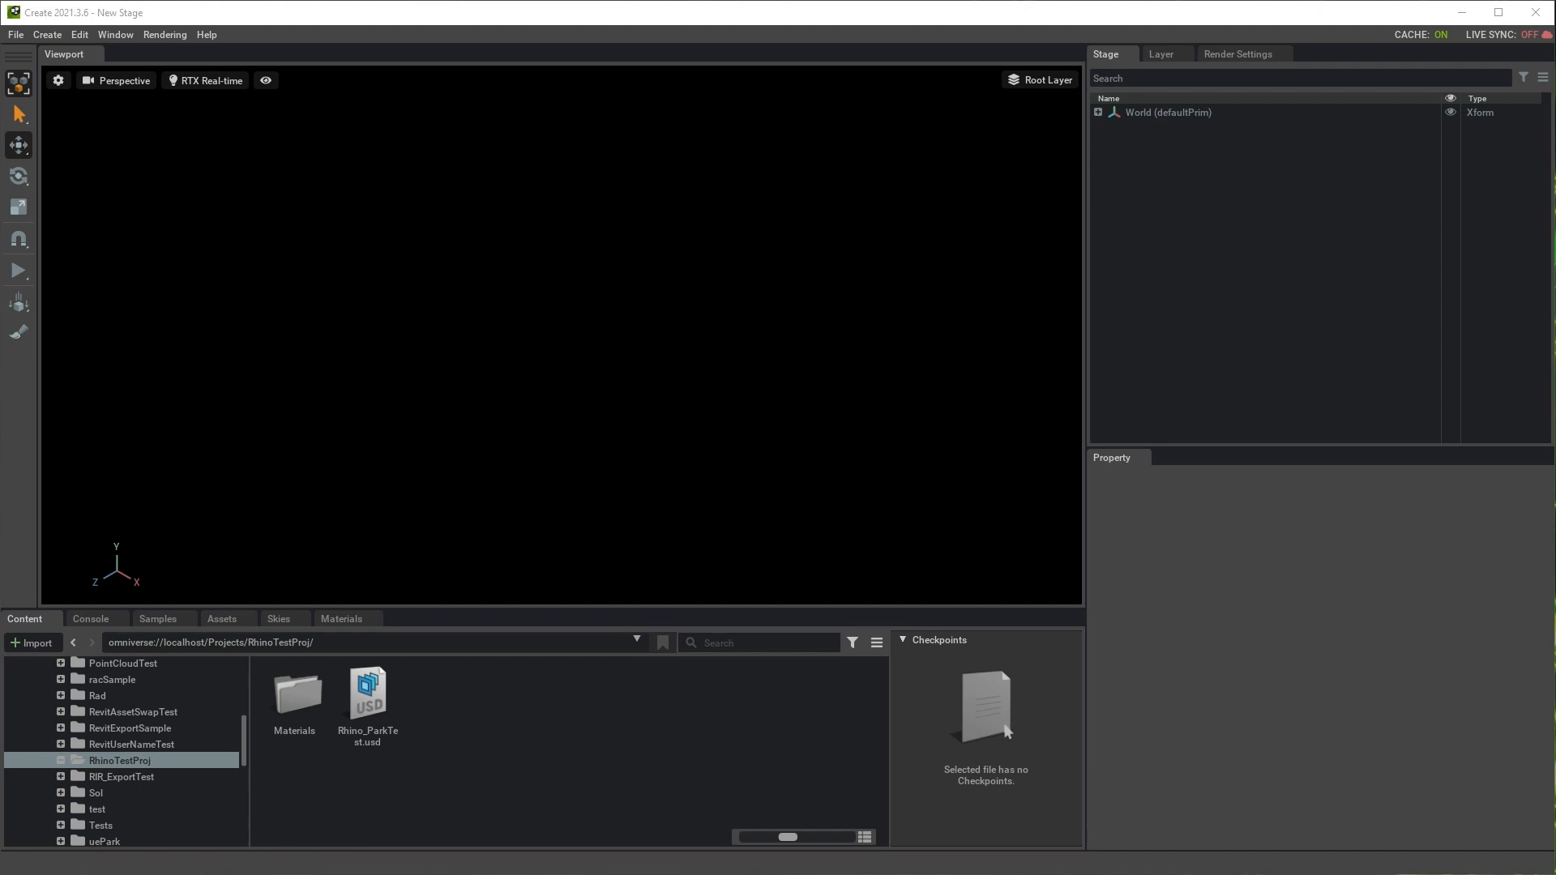
- Create a new USD file named World_RhinoPark in the RhinoTestProj folder
right_click(463, 679)
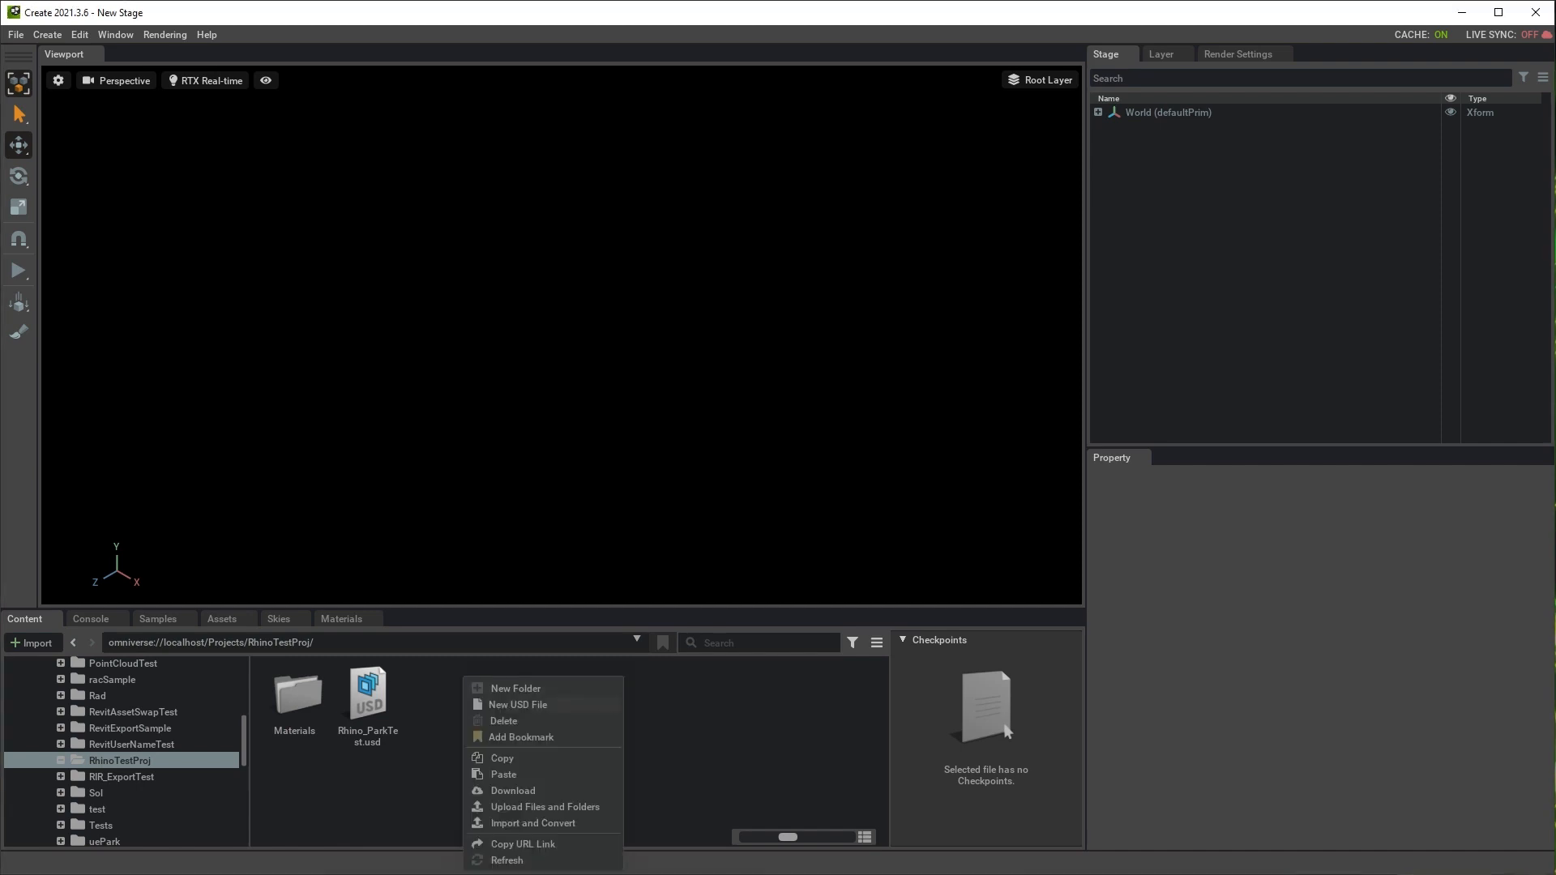
click(518, 705)
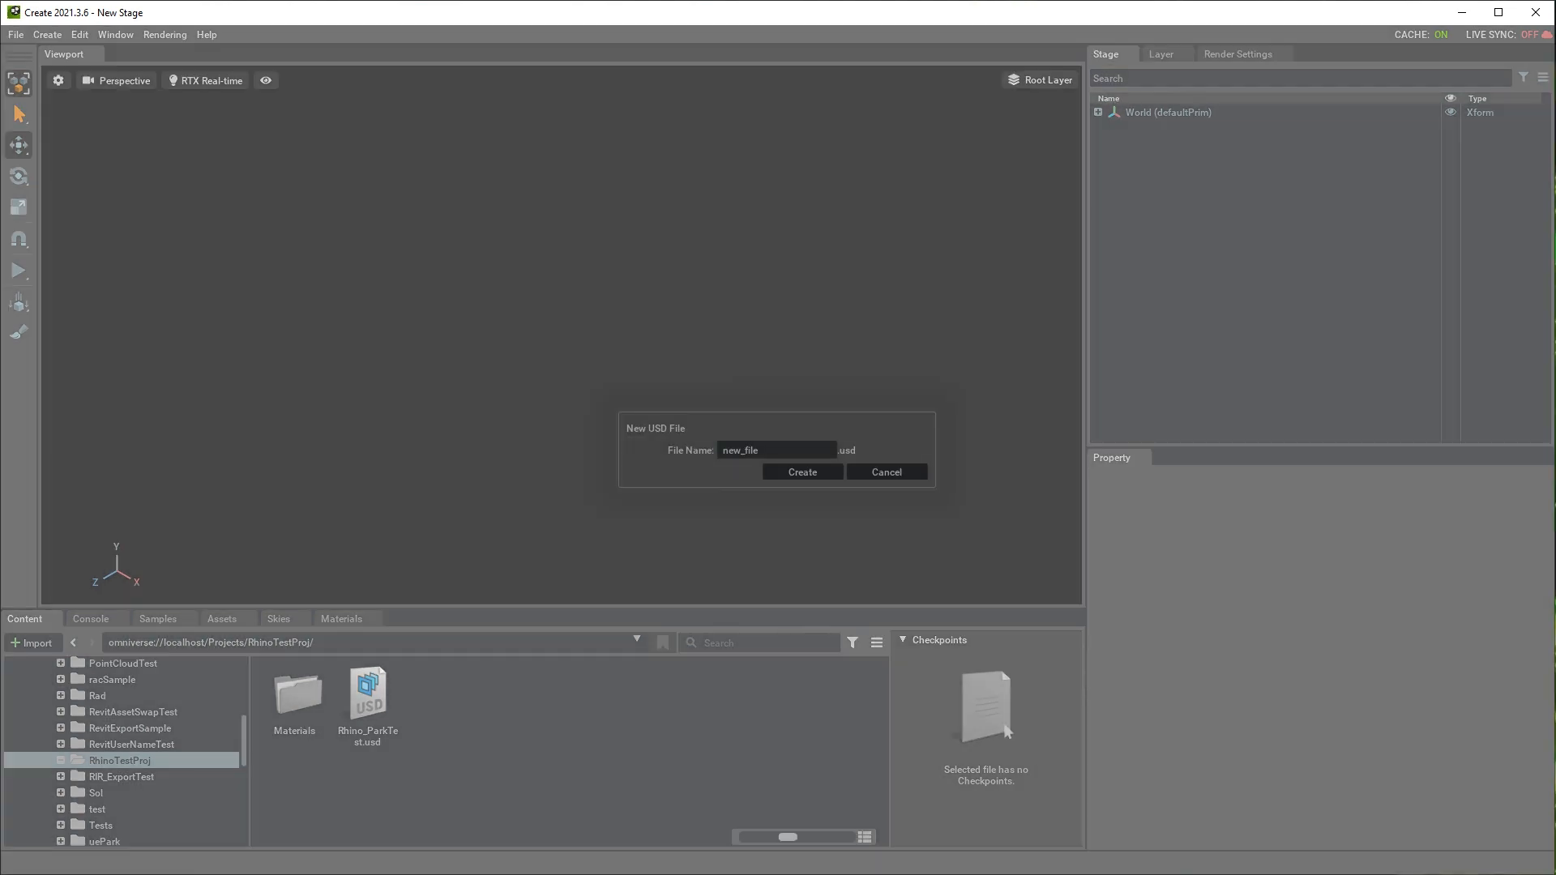
double_click(740, 450)
text(World)
text(_RhinoPar)
click(803, 472)
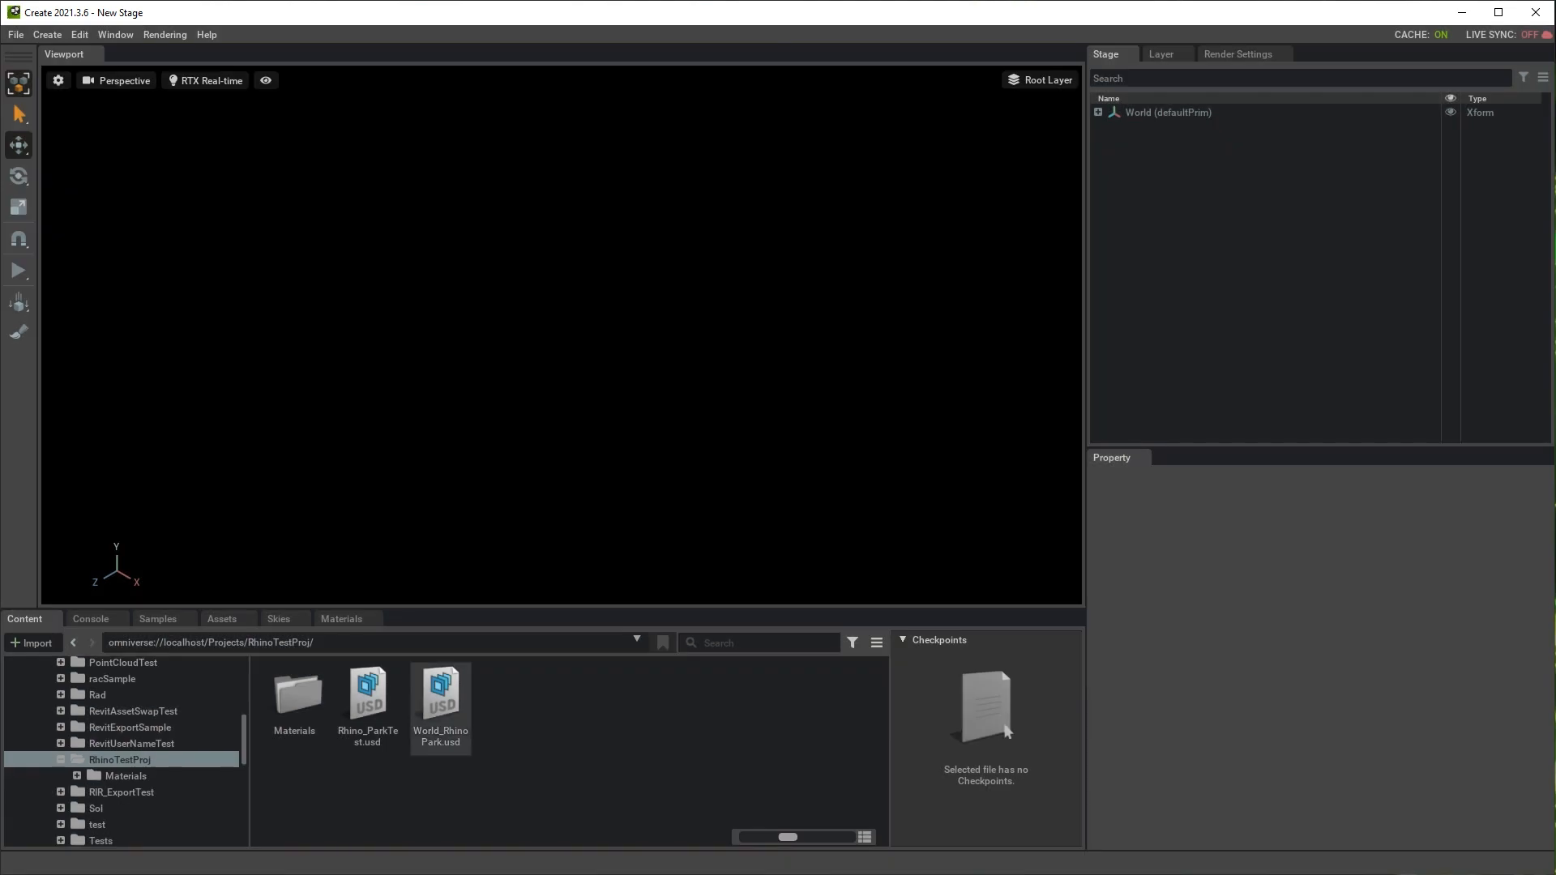
- Open World_RhinoPark.usd and set its root layer's world axis to Z
double_click(440, 708)
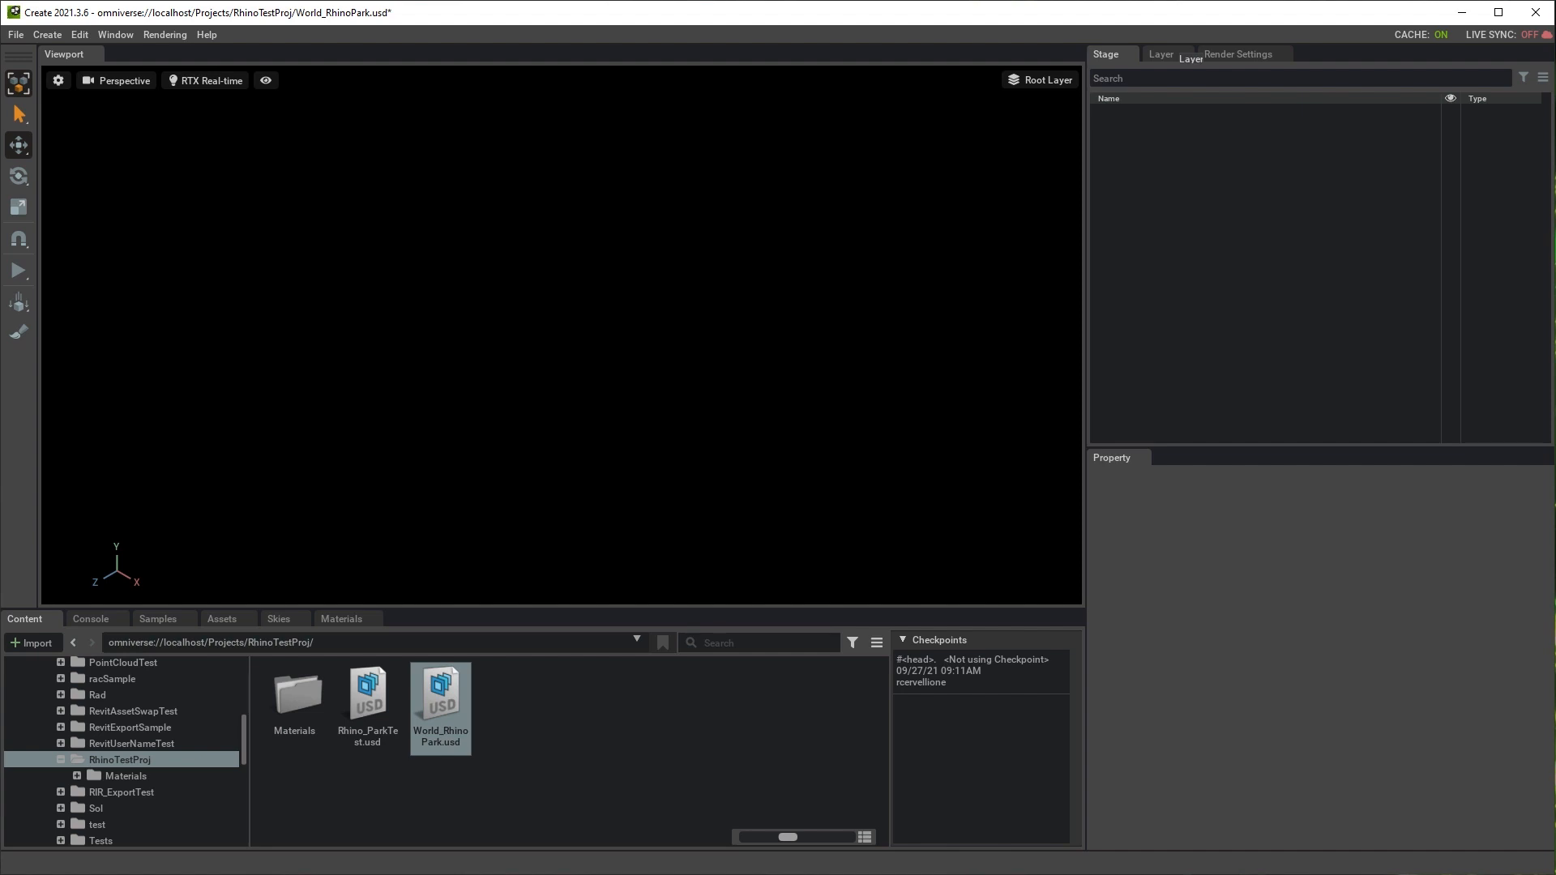
click(1167, 54)
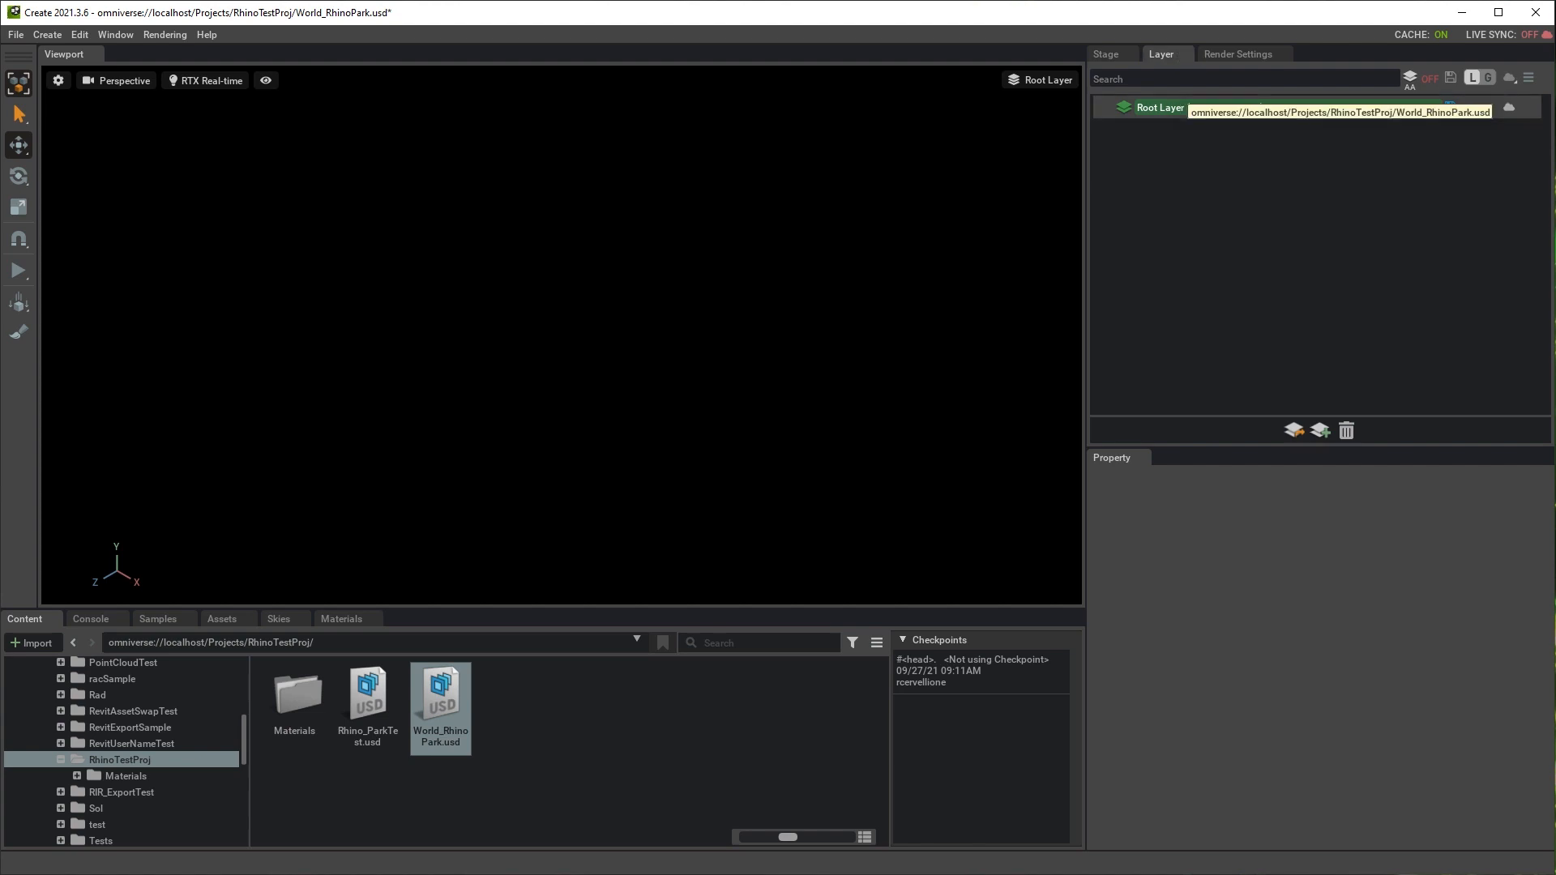
click(1171, 108)
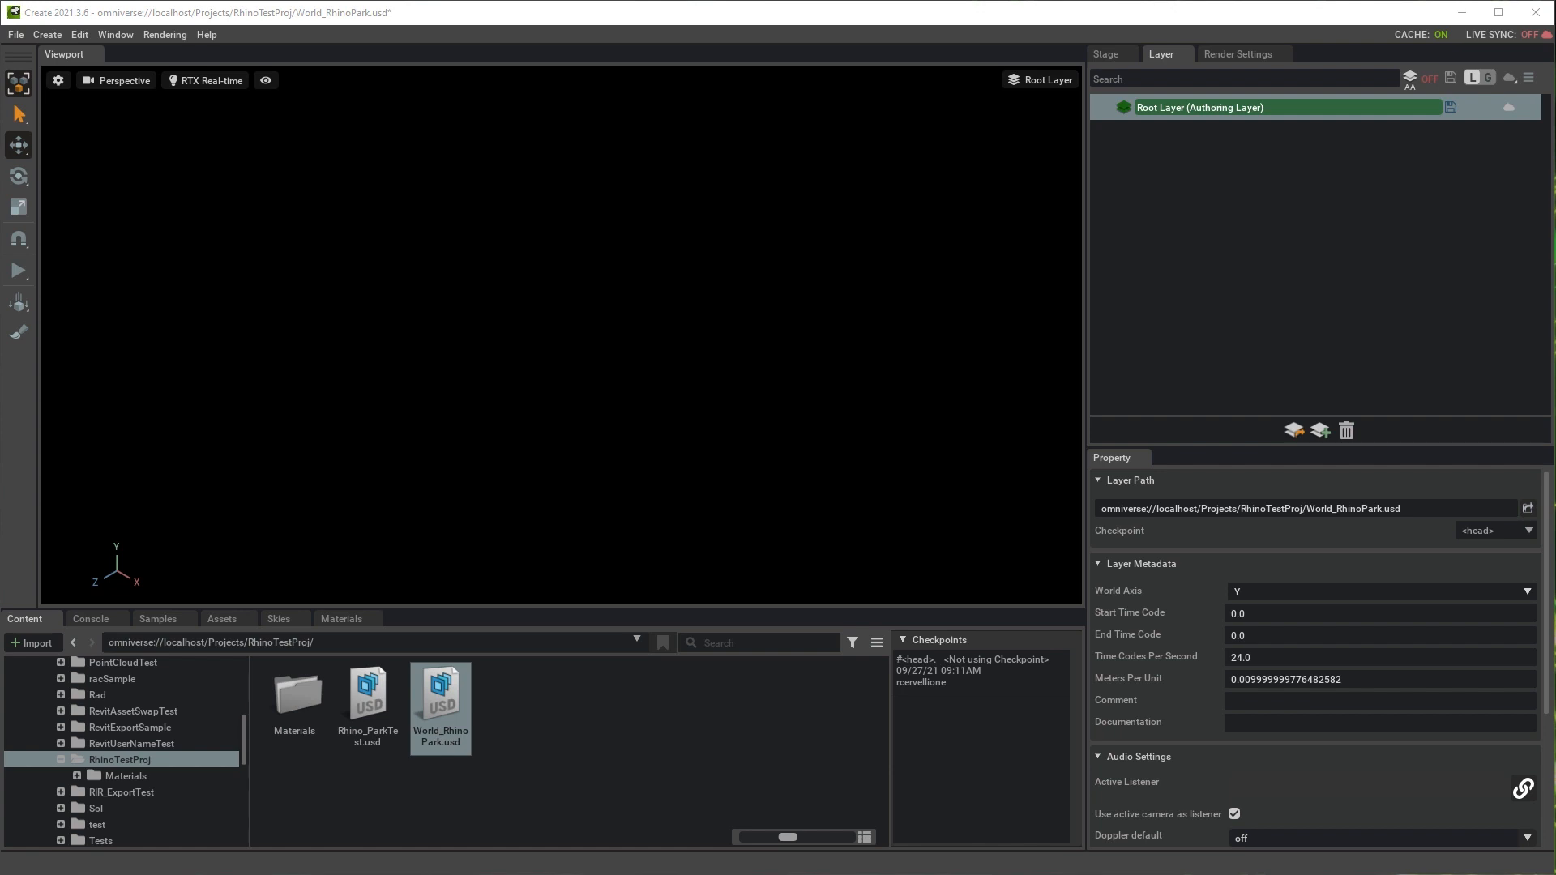
click(1380, 591)
click(1380, 625)
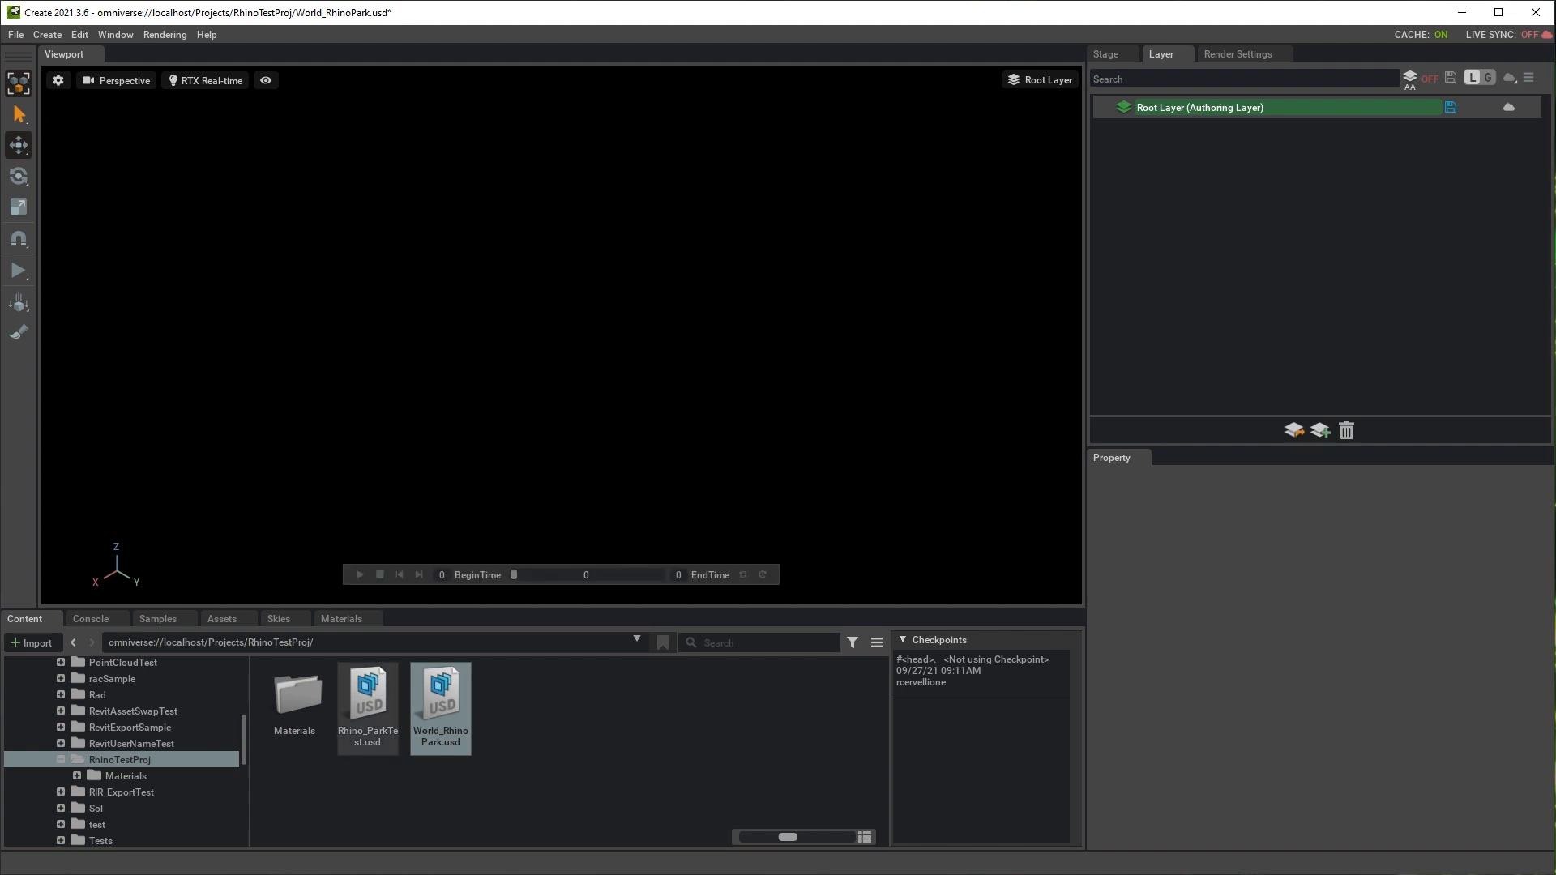
- Add Rhino_ParkTest.usd as a sublayer of the root layer and inspect the loaded park model
drag(369, 701, 1248, 242)
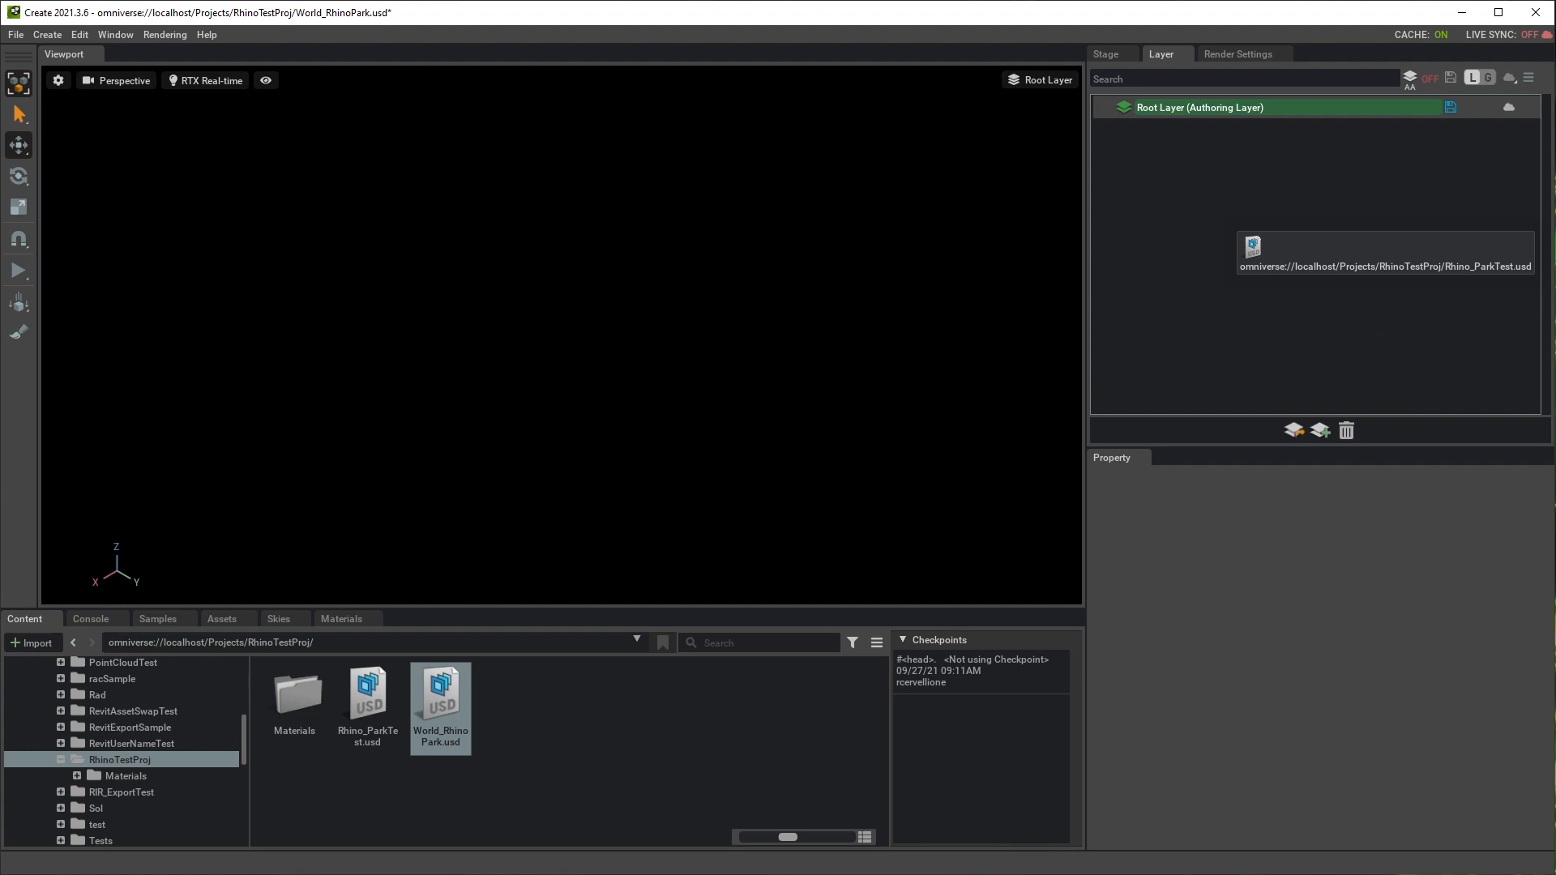
drag(1248, 243, 1249, 244)
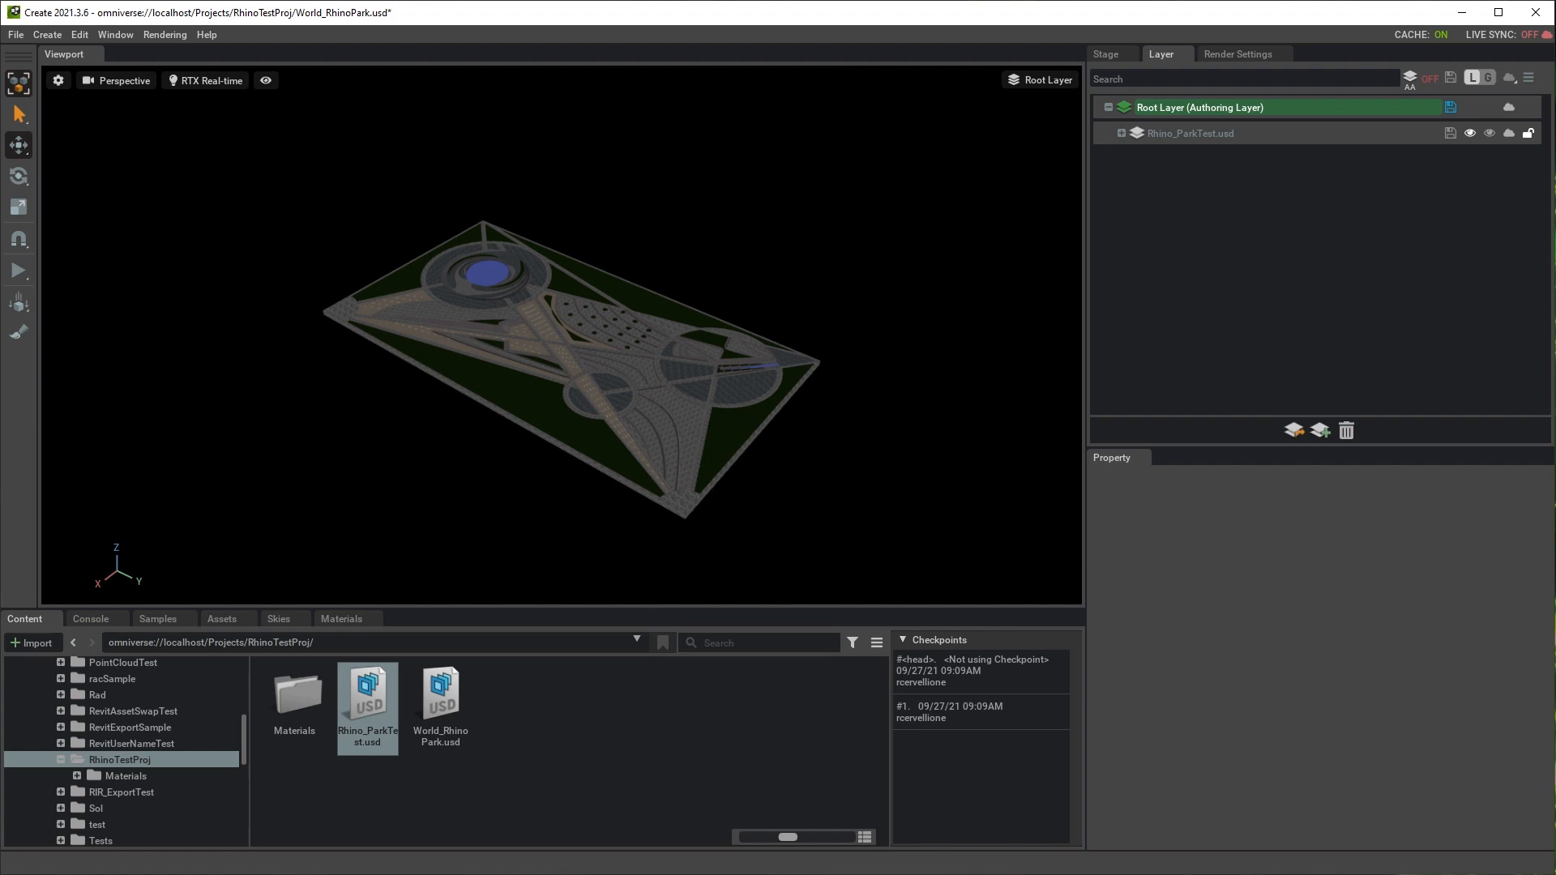
right_drag(561, 335, 730, 335)
middle_drag(365, 332, 629, 320)
scroll(629, 320, up, 4)
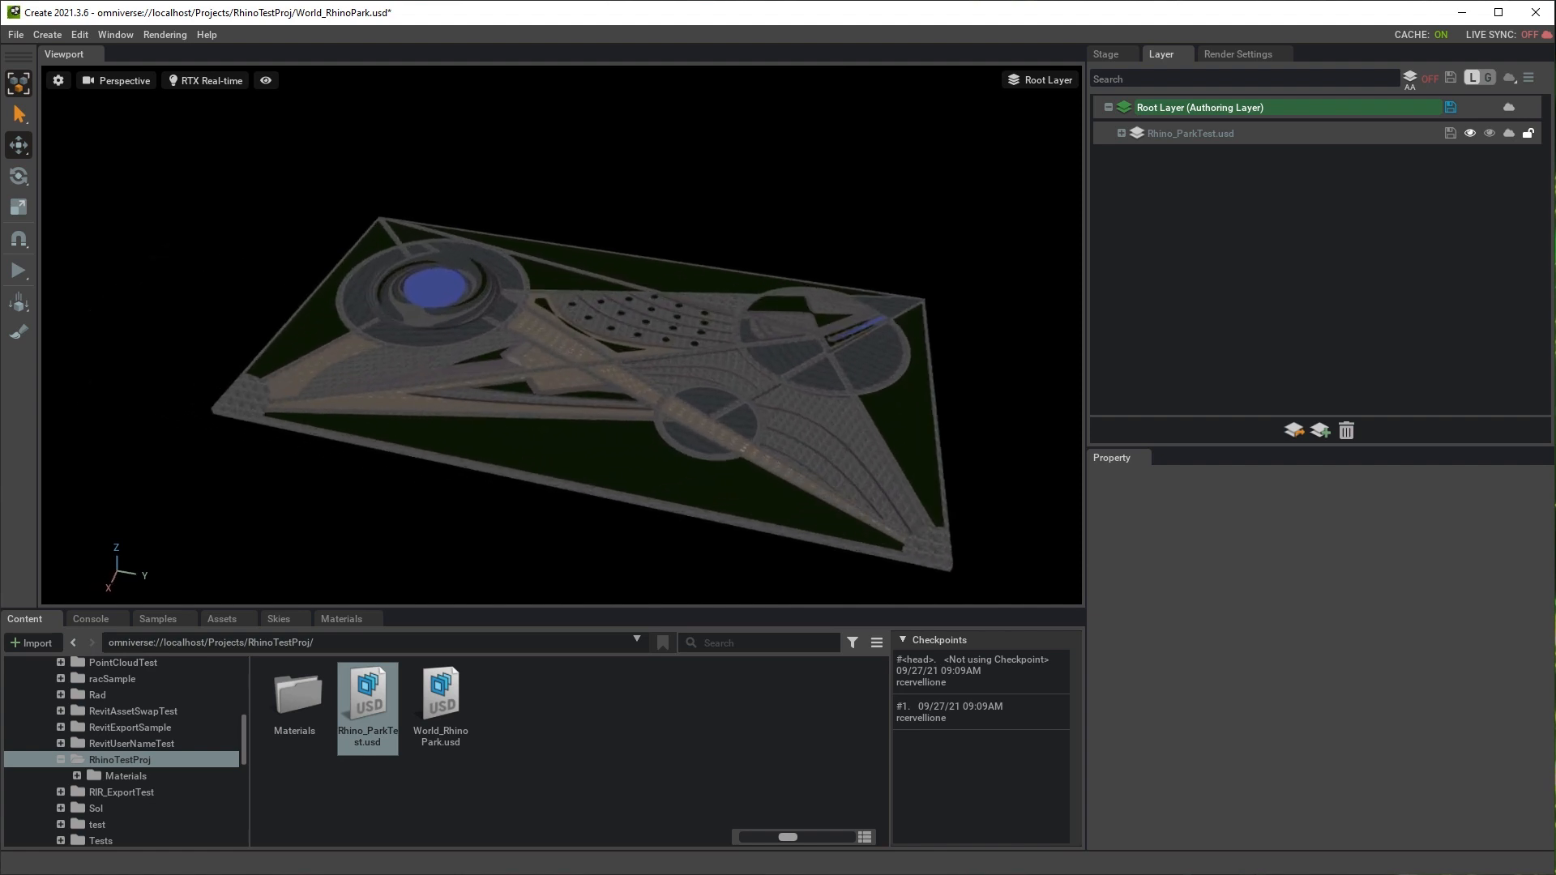
scroll(561, 335, up, 4)
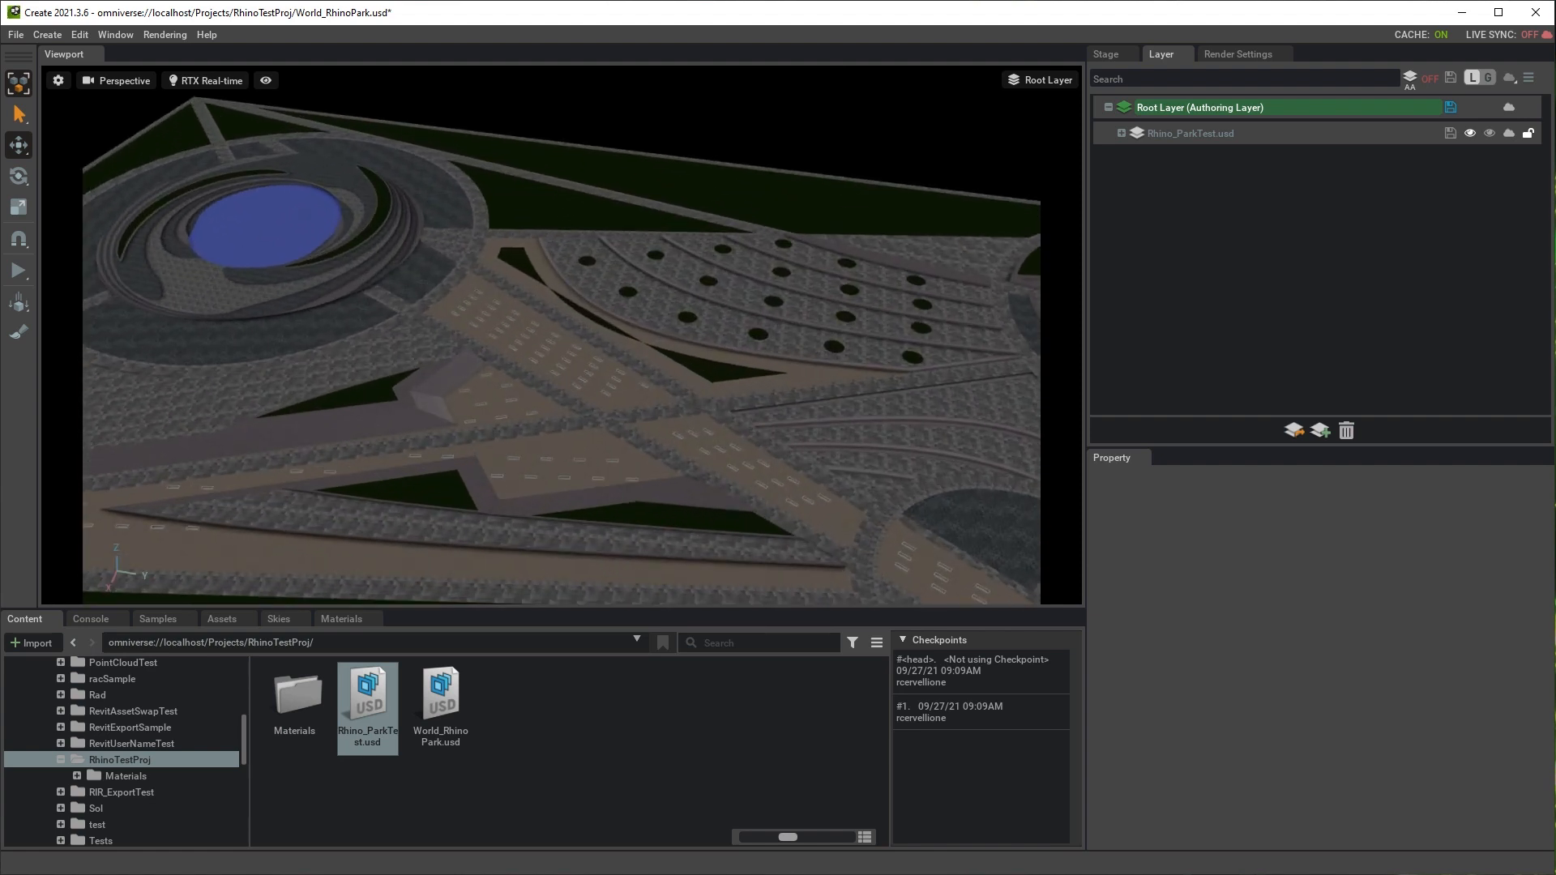
alt+drag(562, 335, 624, 295)
middle_drag(562, 364, 607, 251)
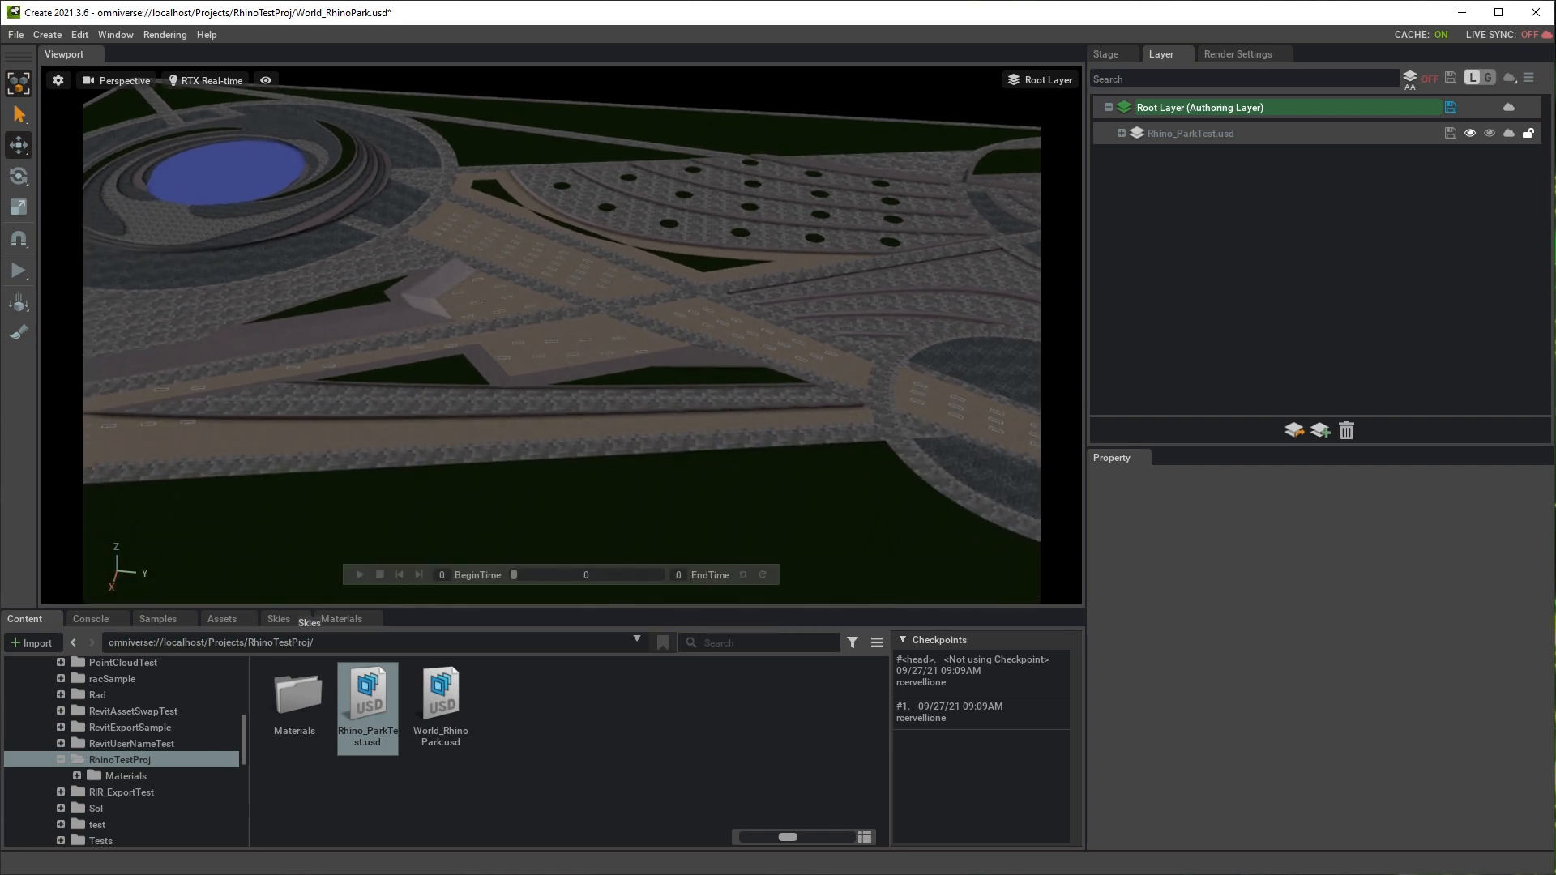
- Apply the dynamic CumulusLight sky to the world
click(291, 619)
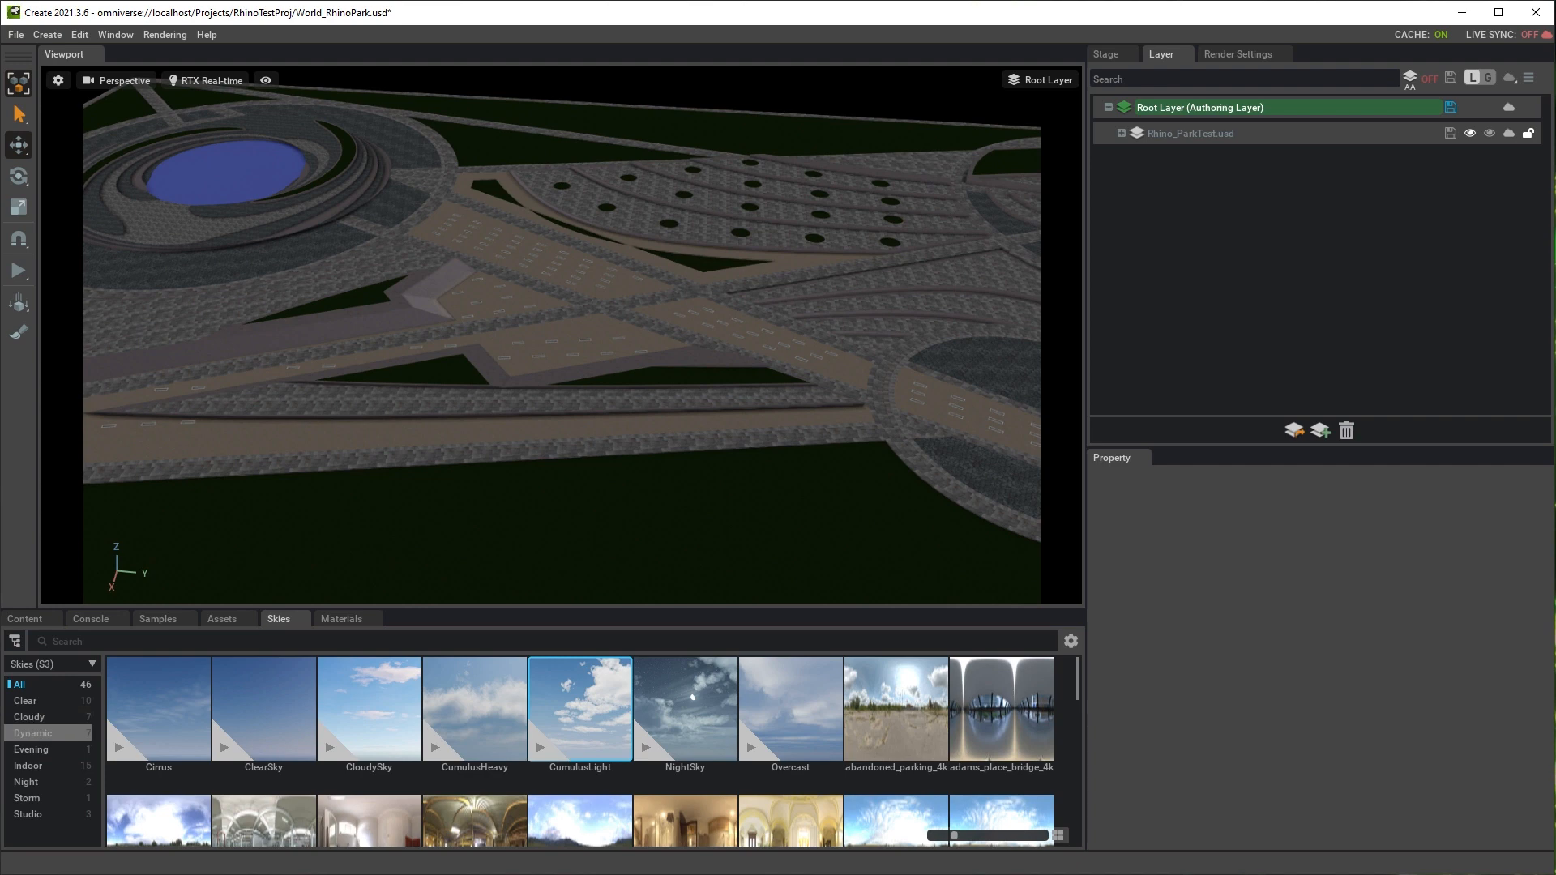
click(32, 733)
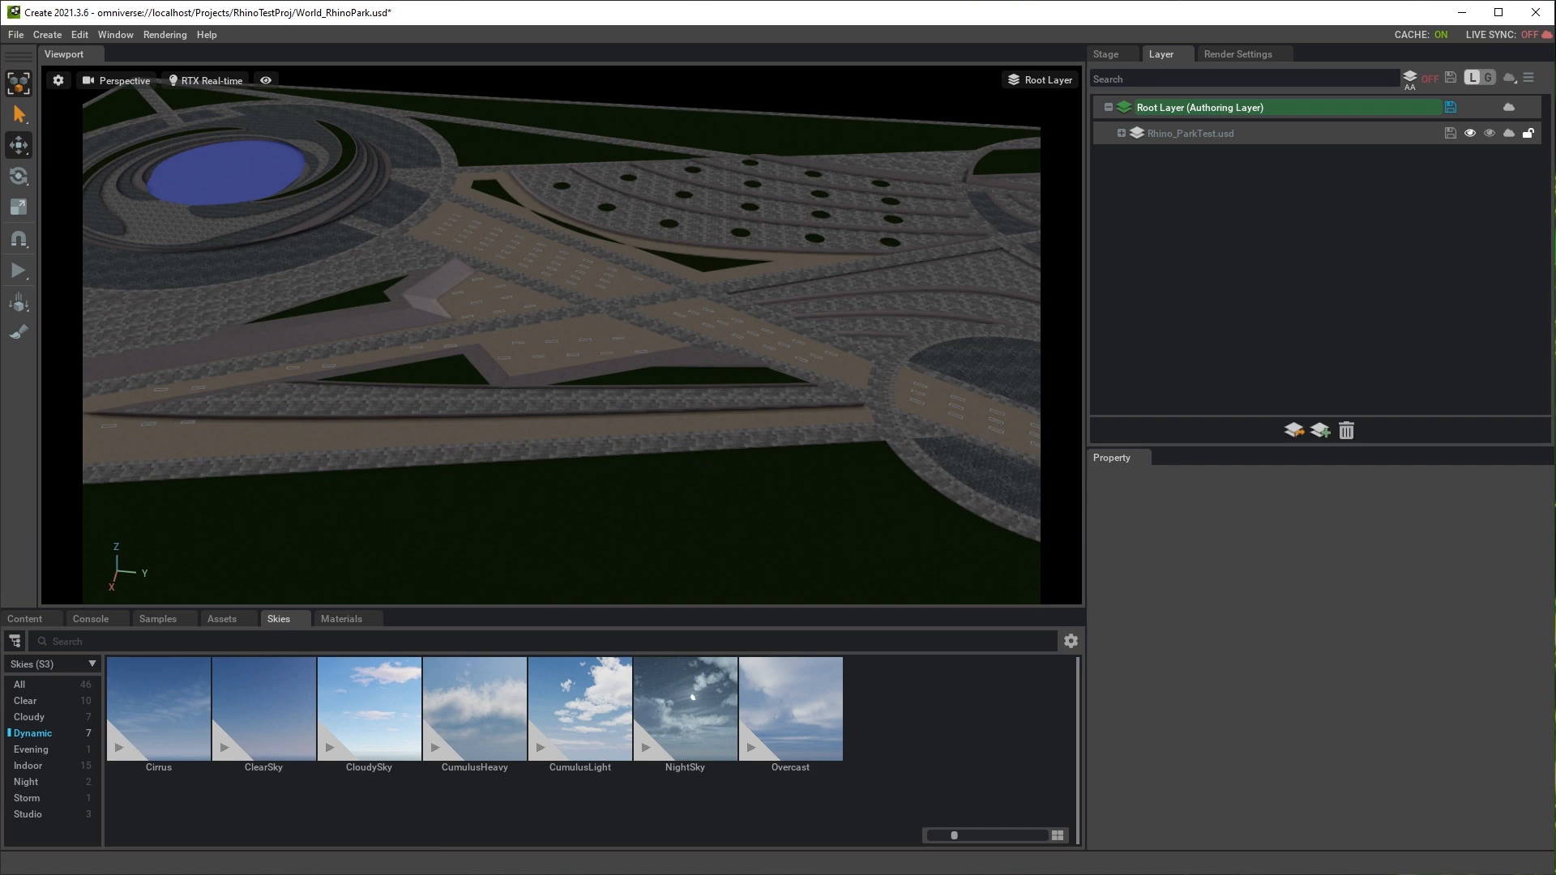
right_click(573, 692)
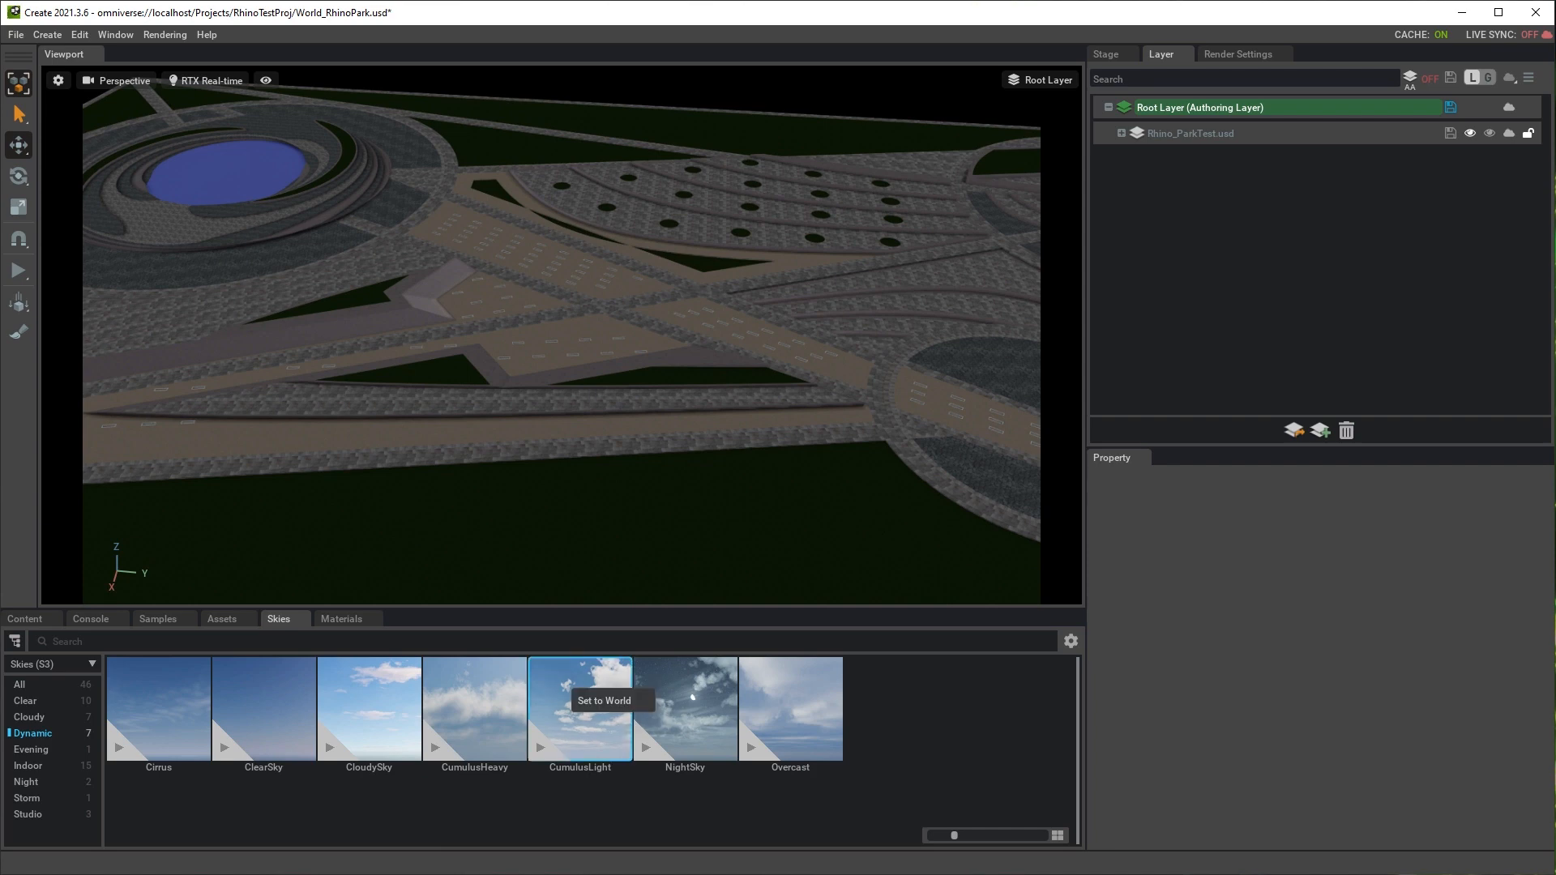
click(604, 700)
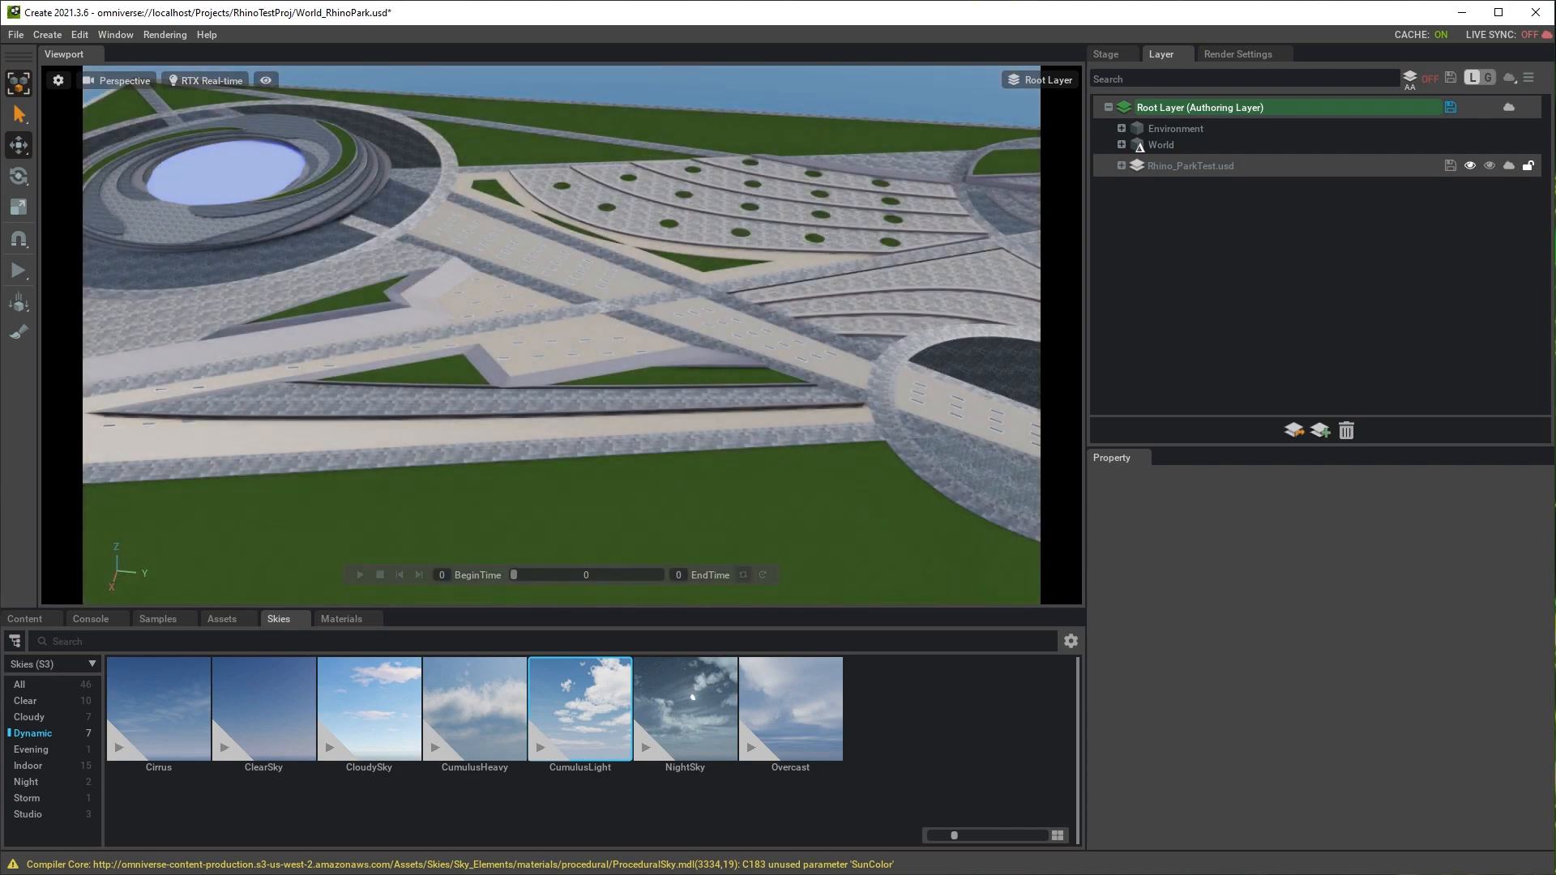
- Examine the park's paving, grass and recessed pavement lights under the new sky, from the overall site to close range
right_drag(561, 335, 519, 300)
middle_drag(561, 356, 484, 272)
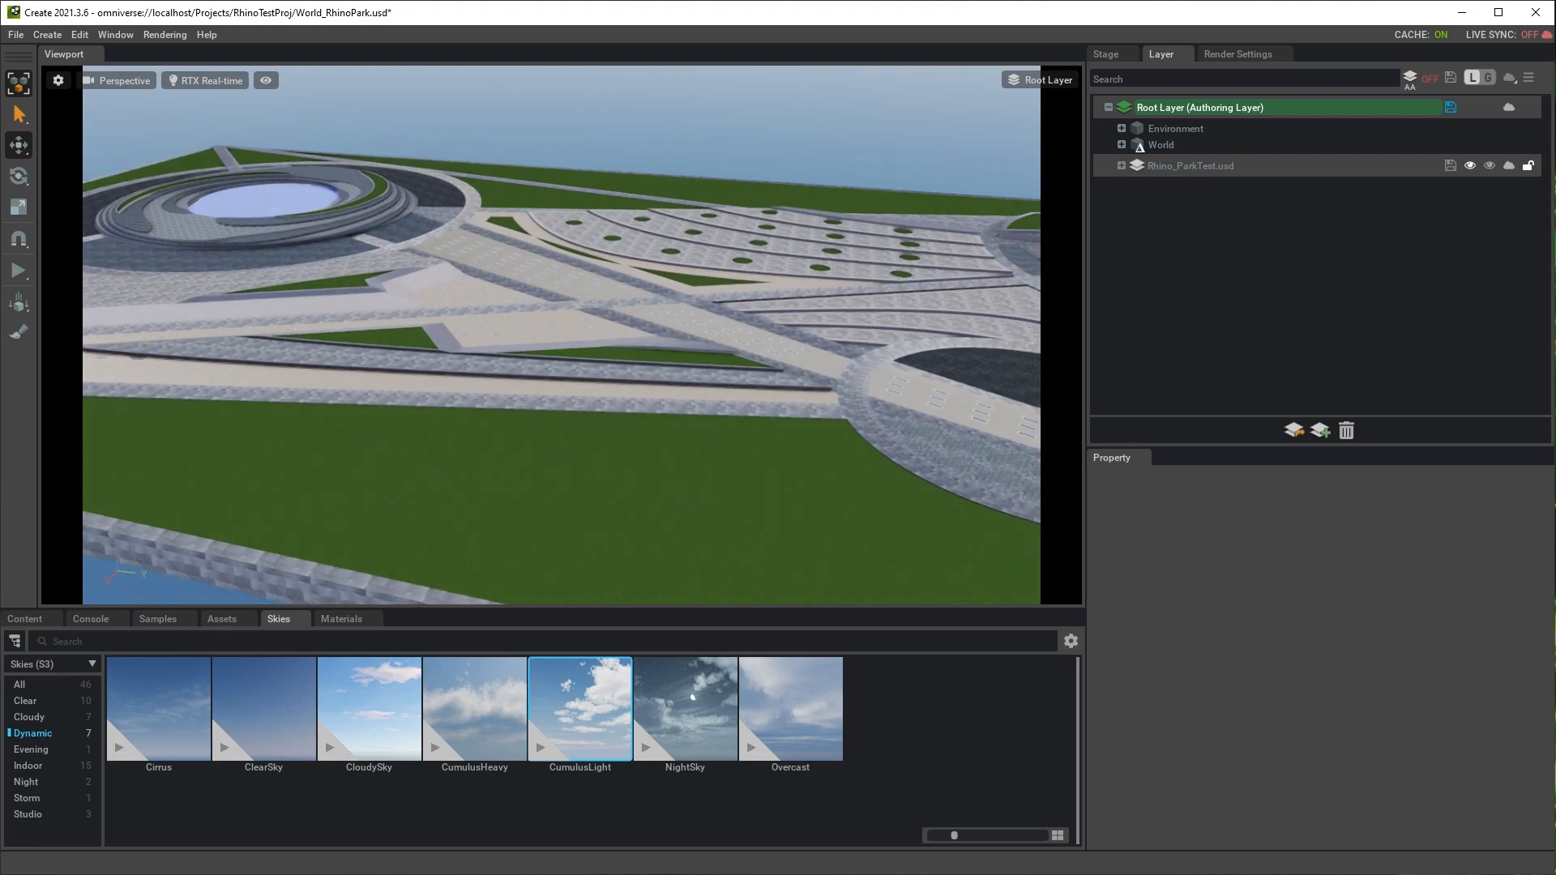
mouse_move(562, 334)
right_down()
mouse_move(616, 381)
mouse_move(592, 328)
right_up()
scroll(562, 335, up, 3)
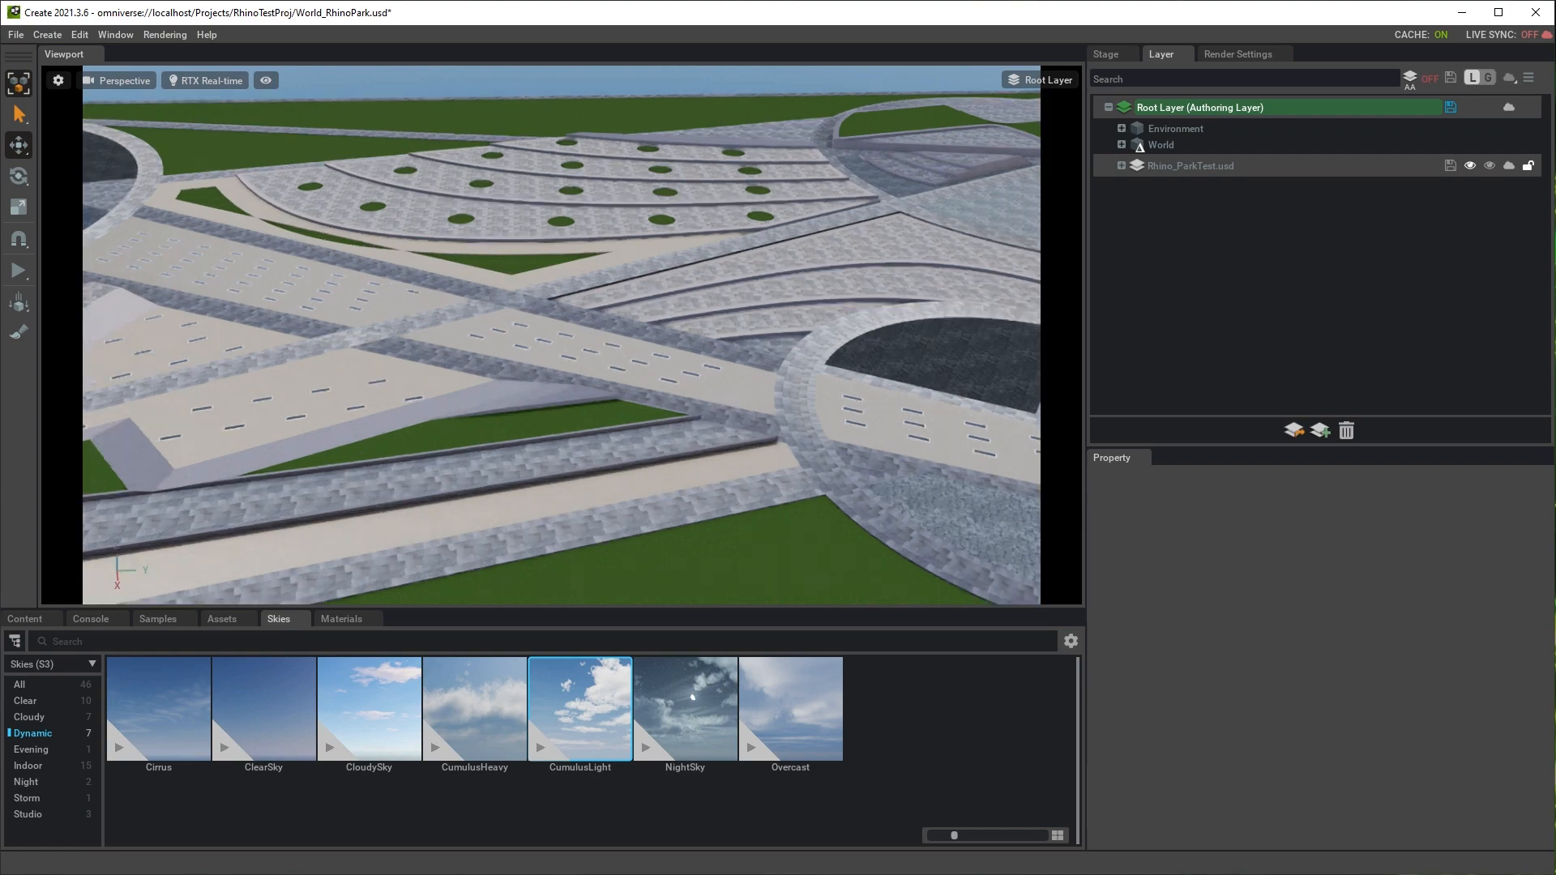
right_drag(561, 334, 551, 284)
middle_drag(562, 334, 600, 239)
middle_drag(562, 335, 697, 405)
scroll(562, 334, up, 2)
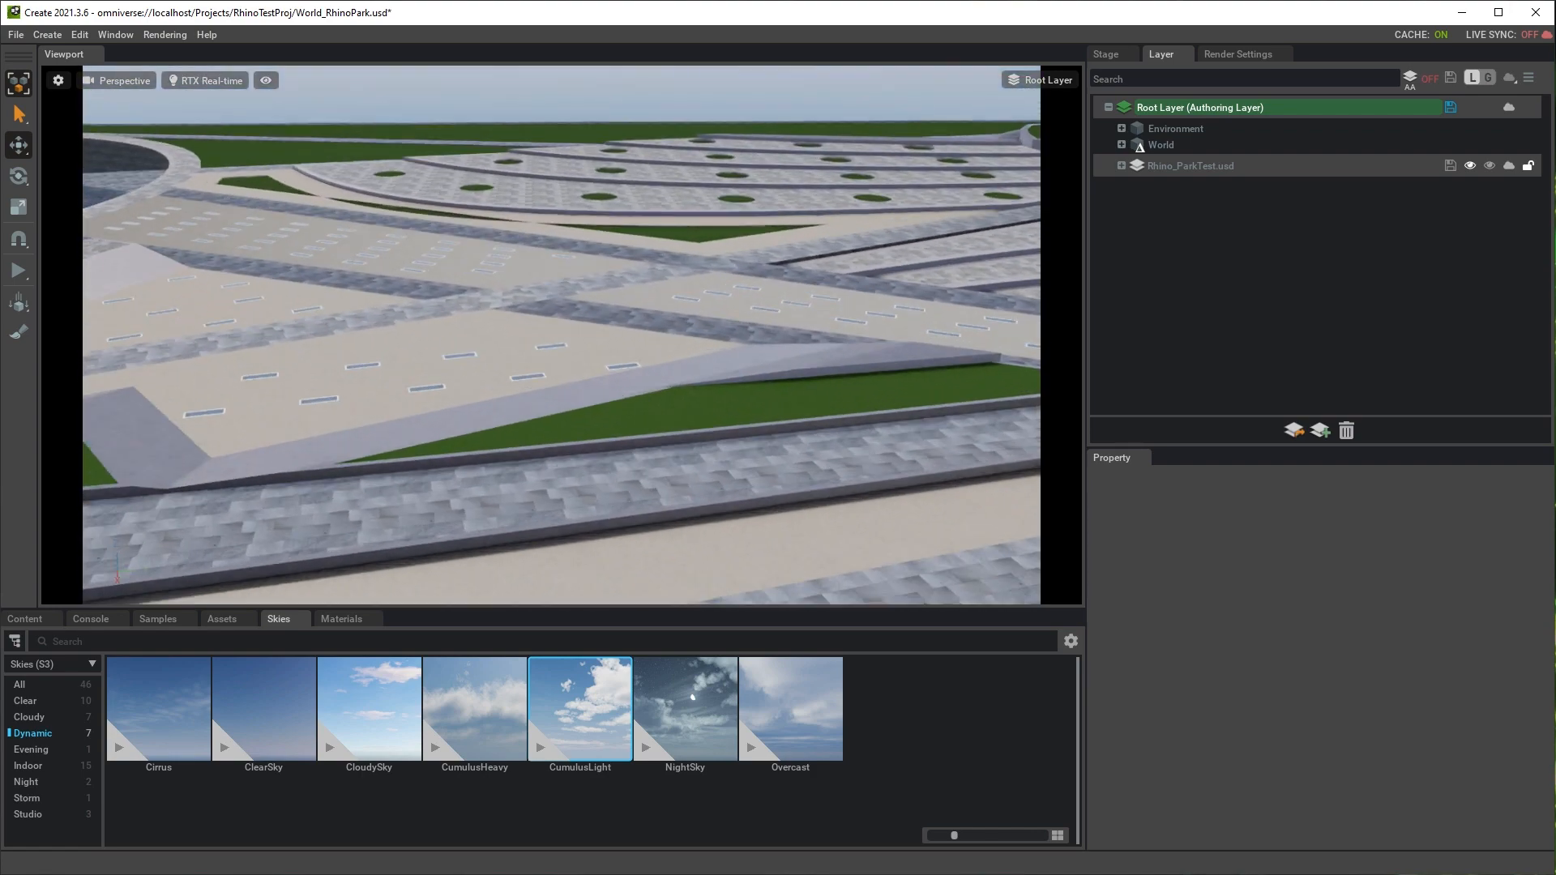
right_drag(561, 335, 357, 312)
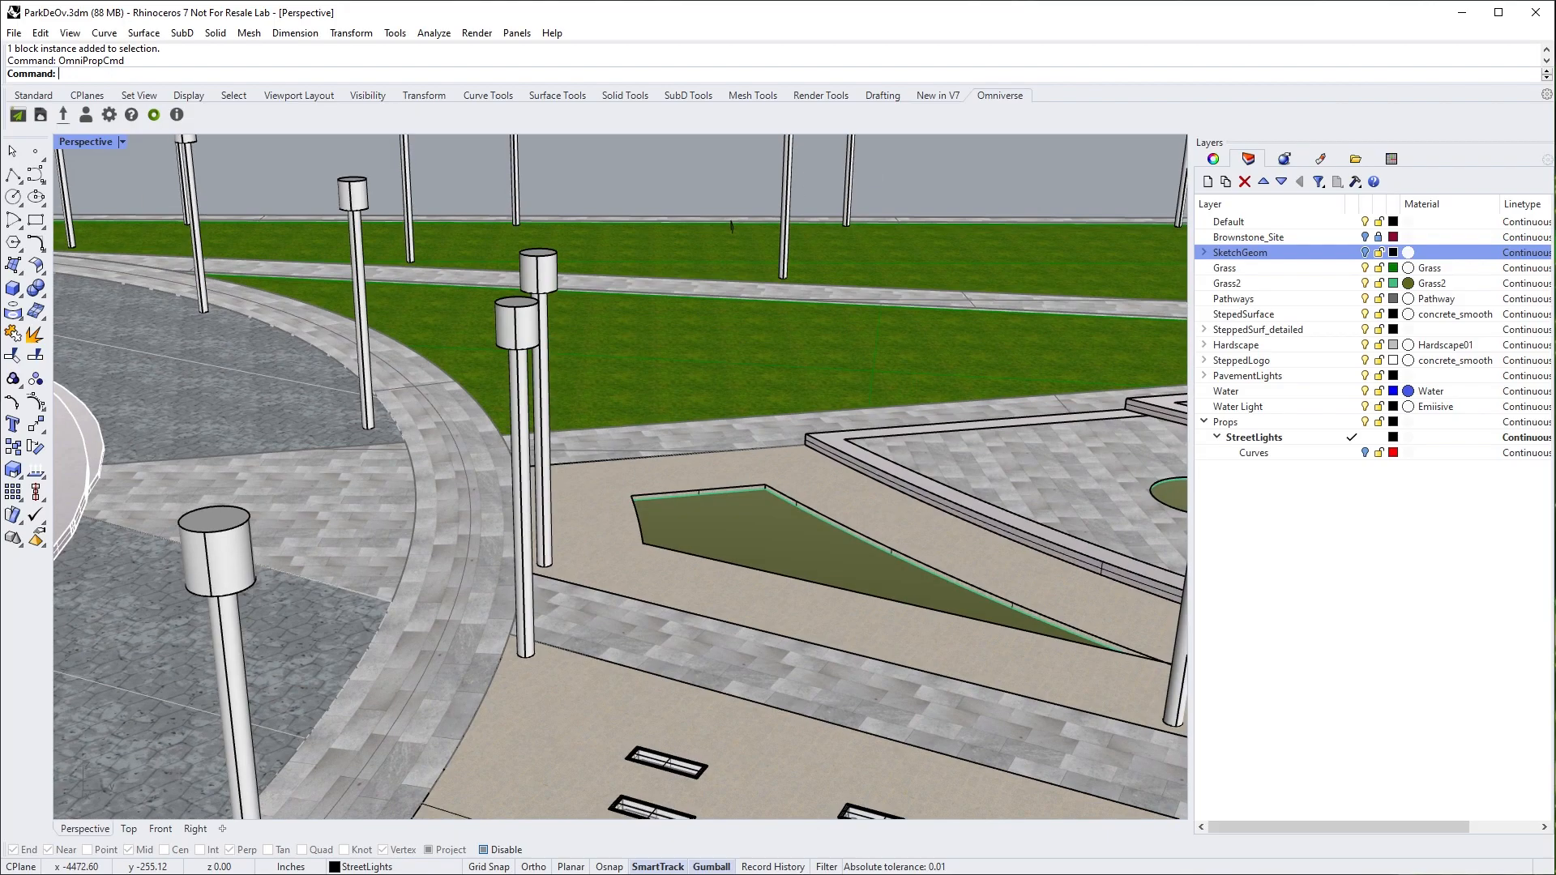
- Switch to Rhino, examine the recessed pavement lights up close, and expand the PavementLights layer
scroll(619, 476, up, 6)
scroll(620, 476, down, 3)
scroll(620, 477, up, 3)
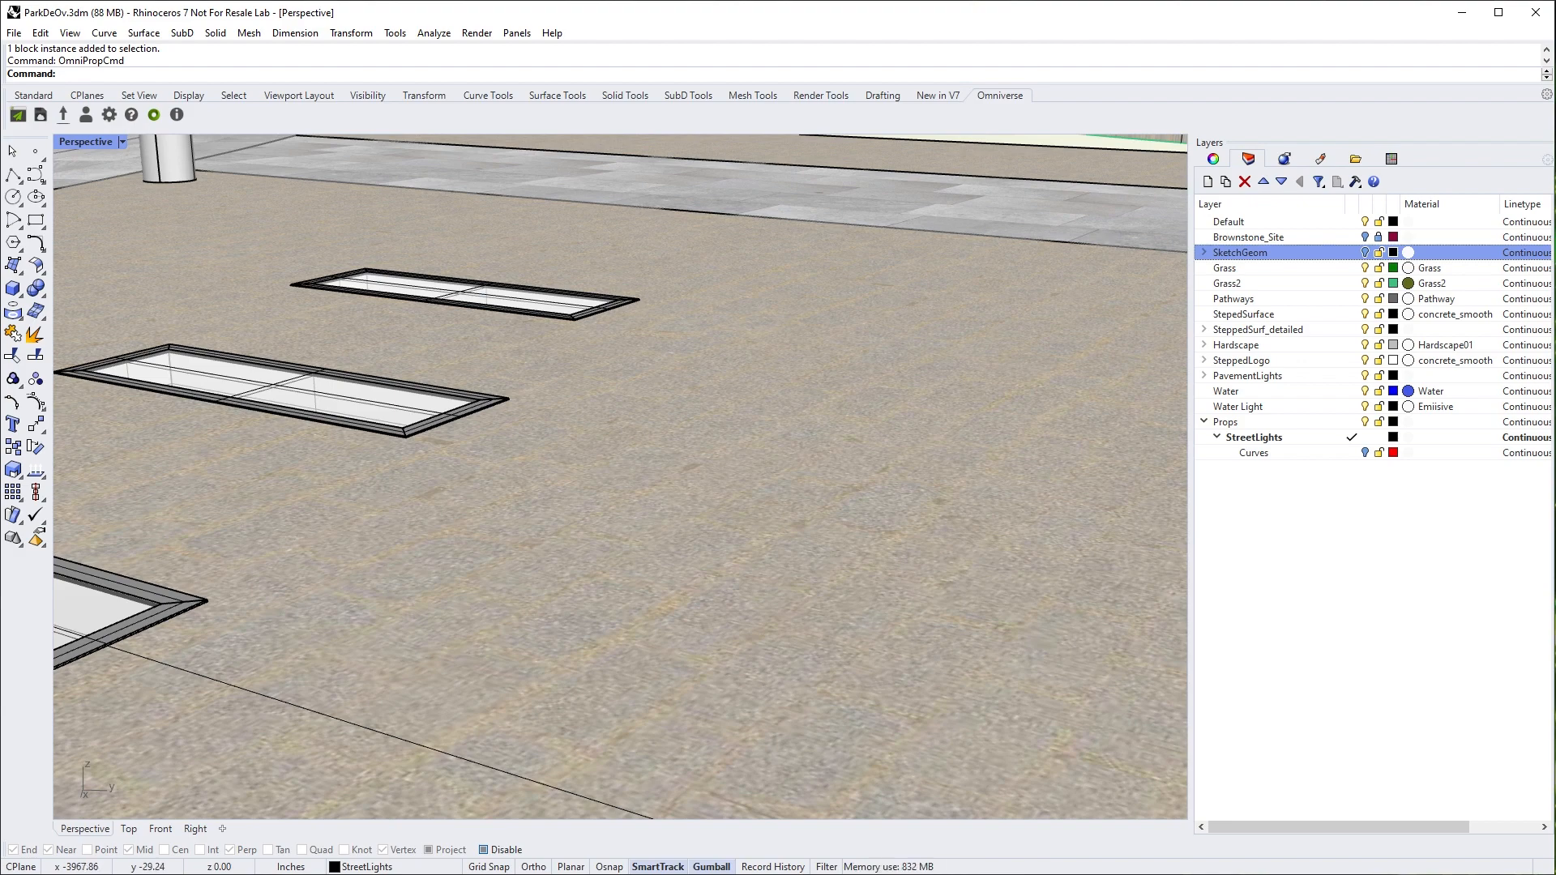
click(1204, 375)
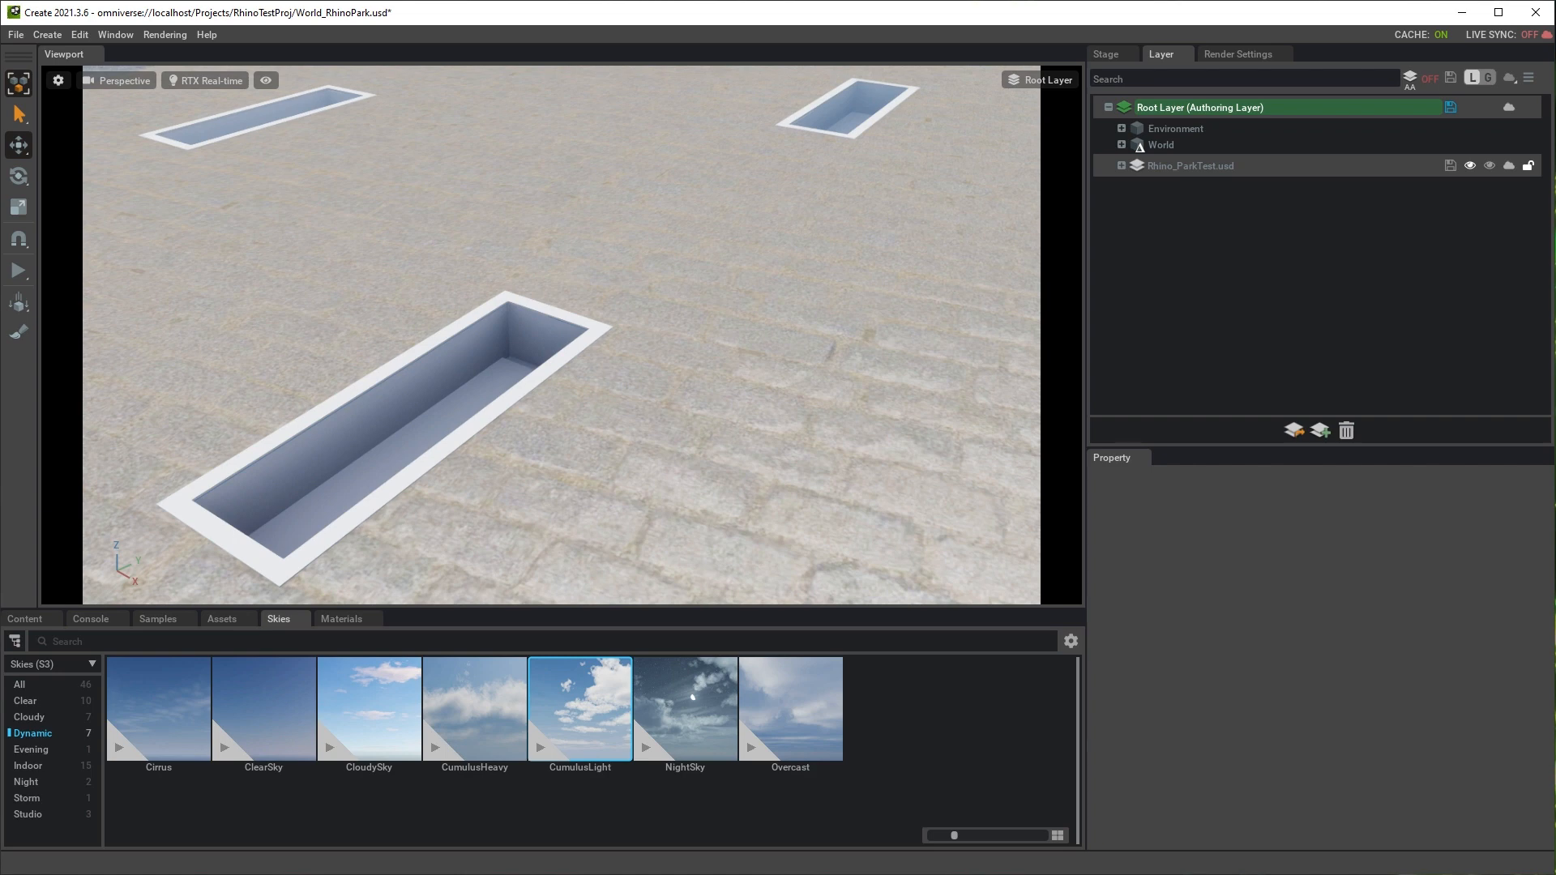
- Expand the stage hierarchy through World and ParkDeOv, check the contents of Blocks, and reveal the groups inside Geometry
click(1107, 55)
click(1098, 112)
click(1115, 128)
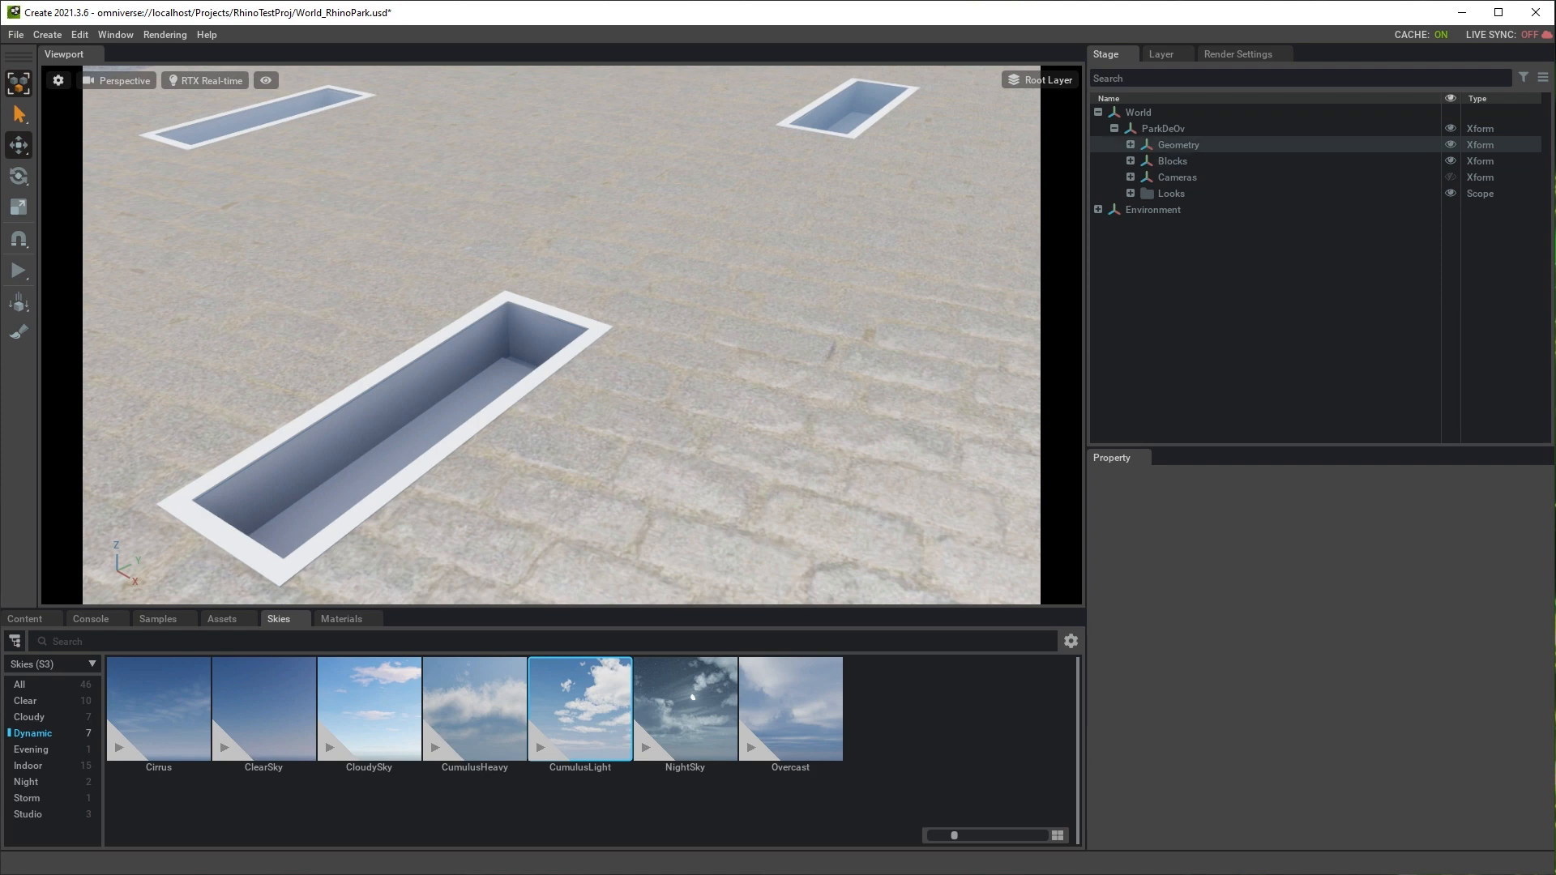
click(1130, 160)
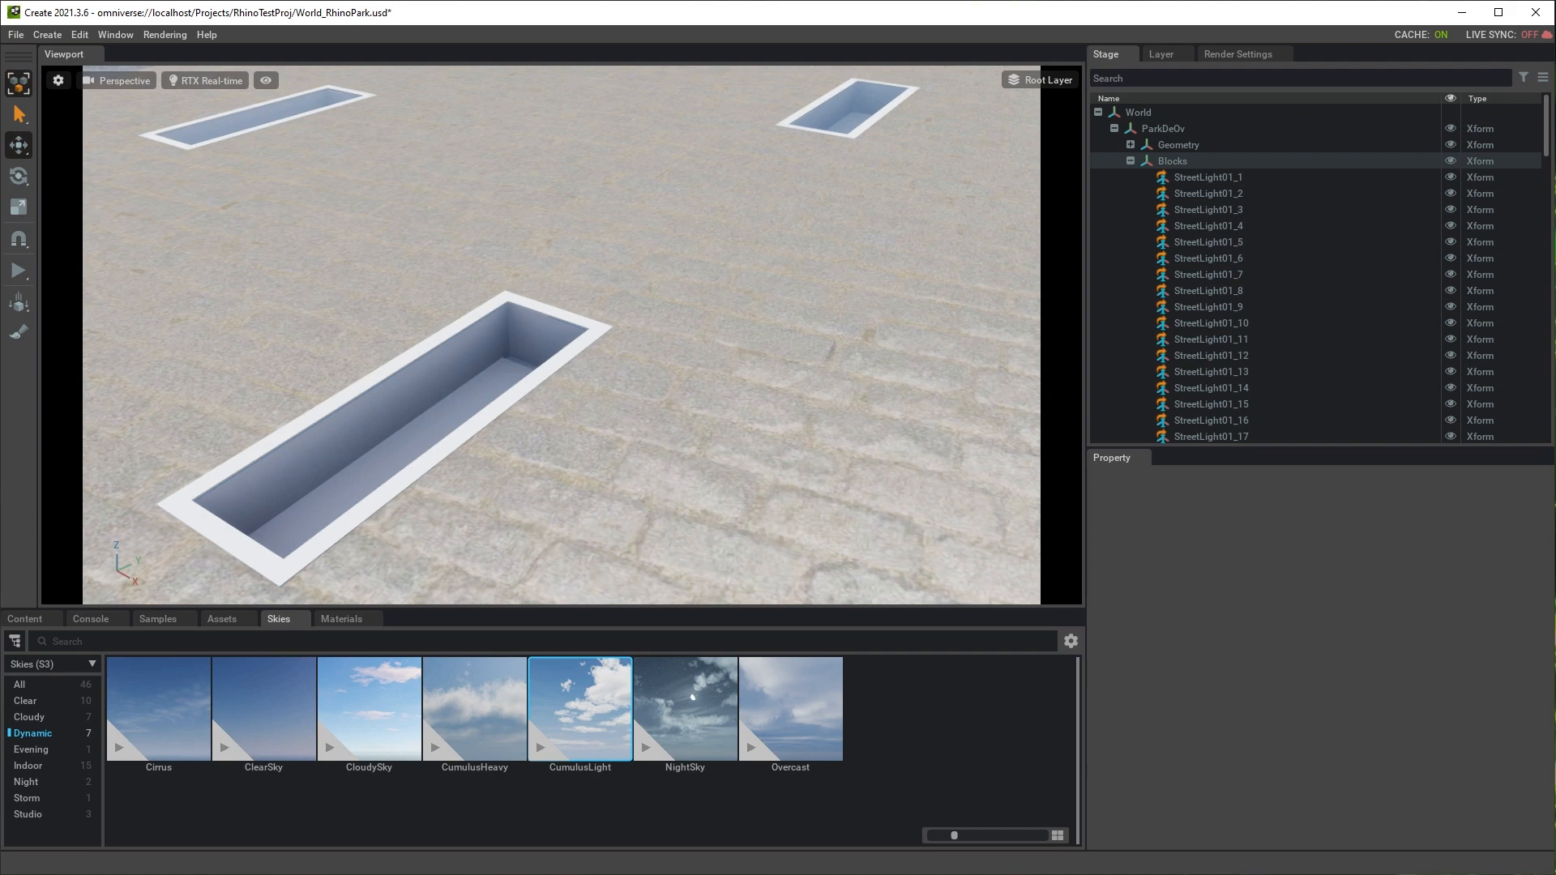
click(1130, 160)
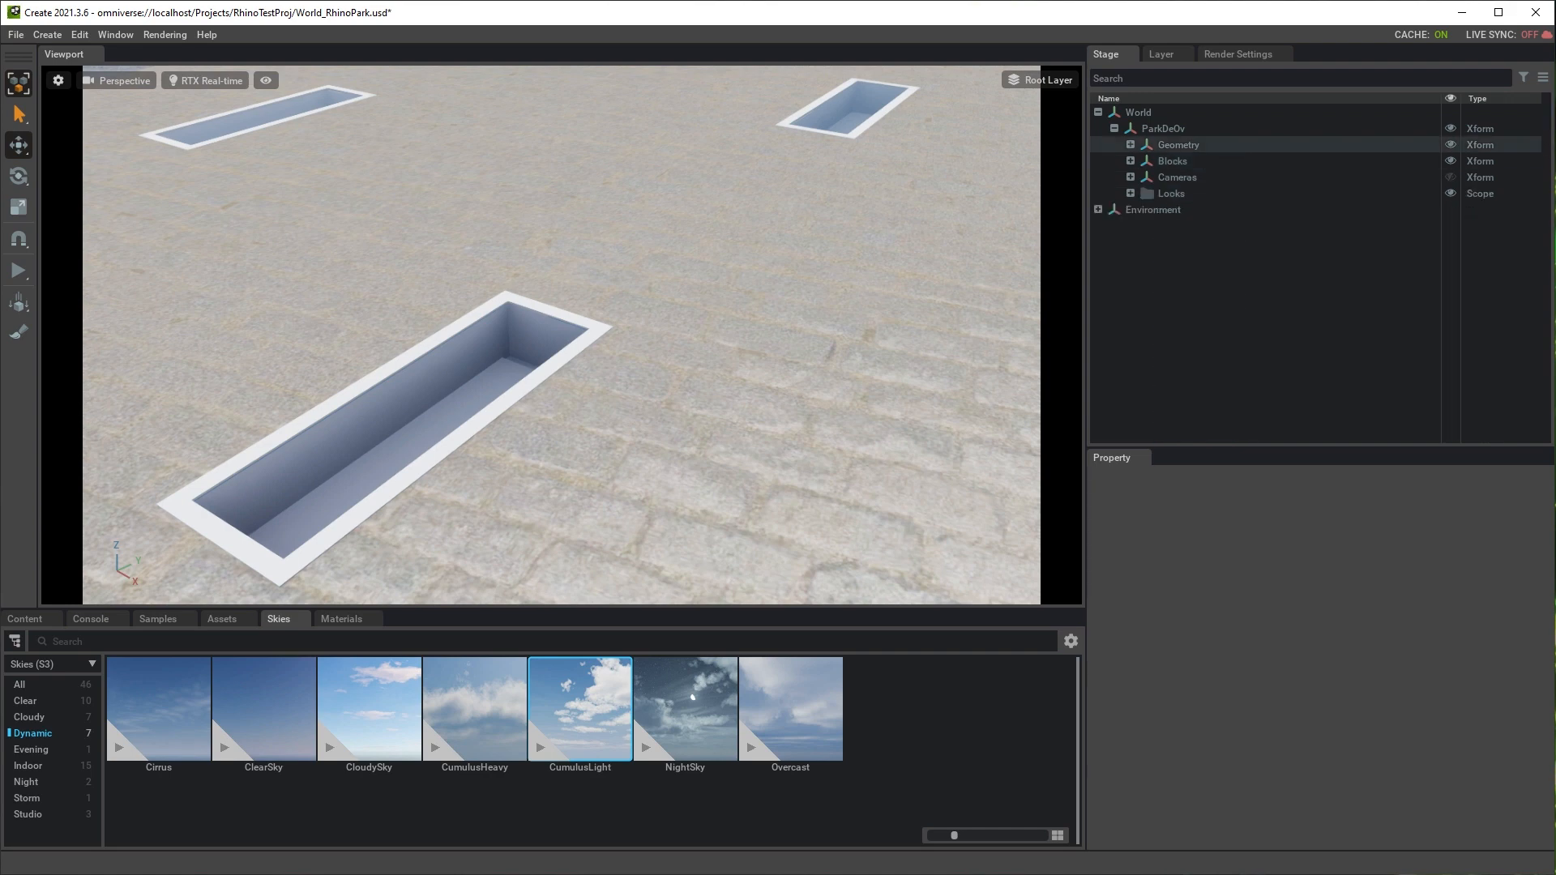
click(1131, 144)
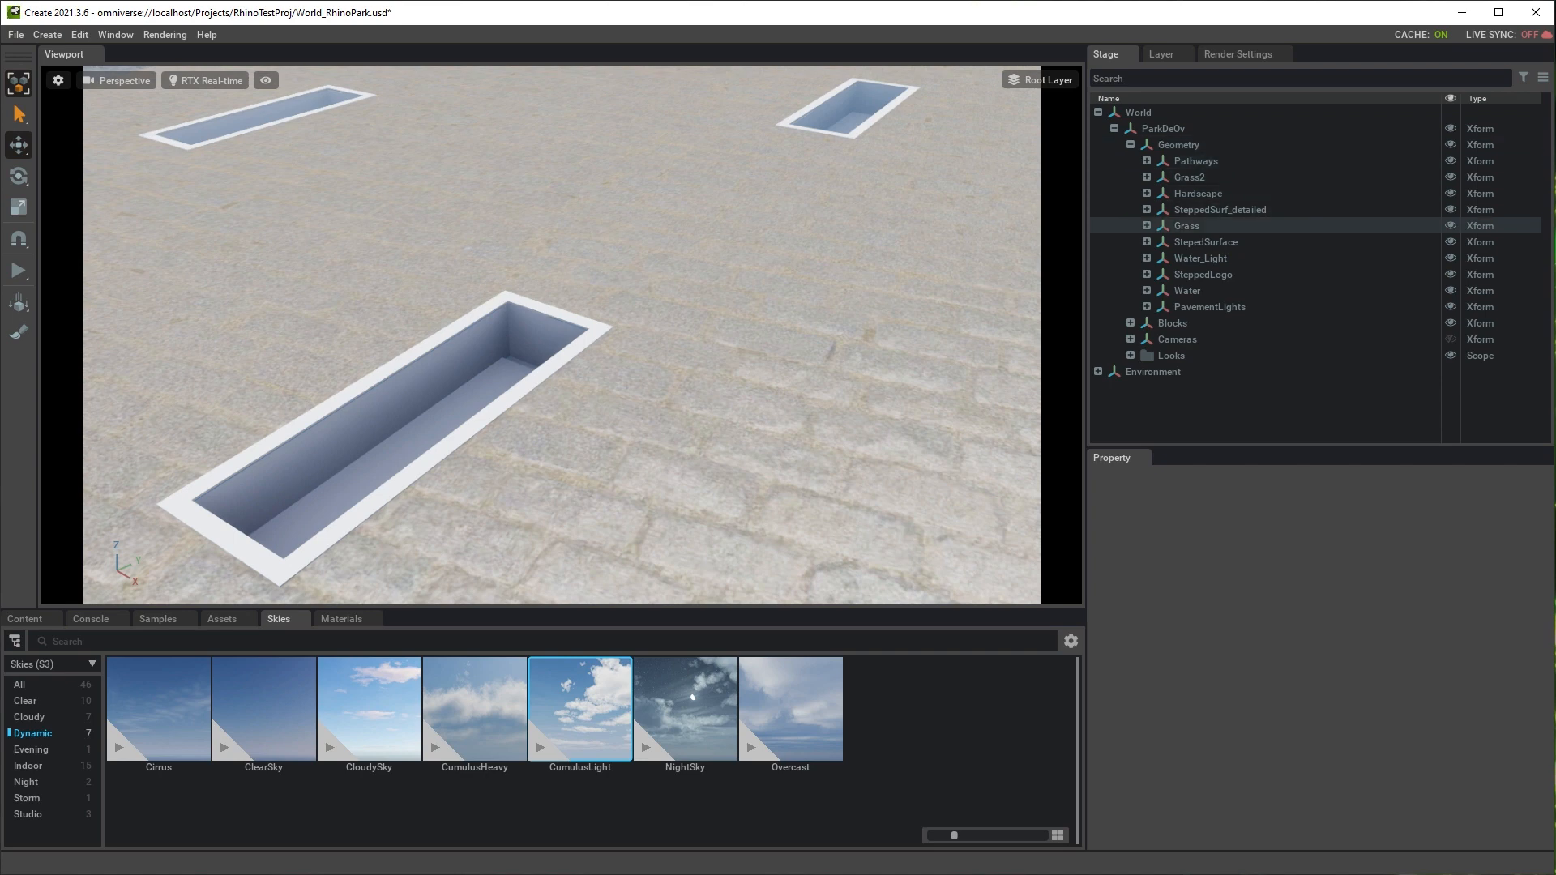
- Expand PavementLights within Geometry and examine the meshes inside its Frame group
click(1146, 290)
click(1146, 290)
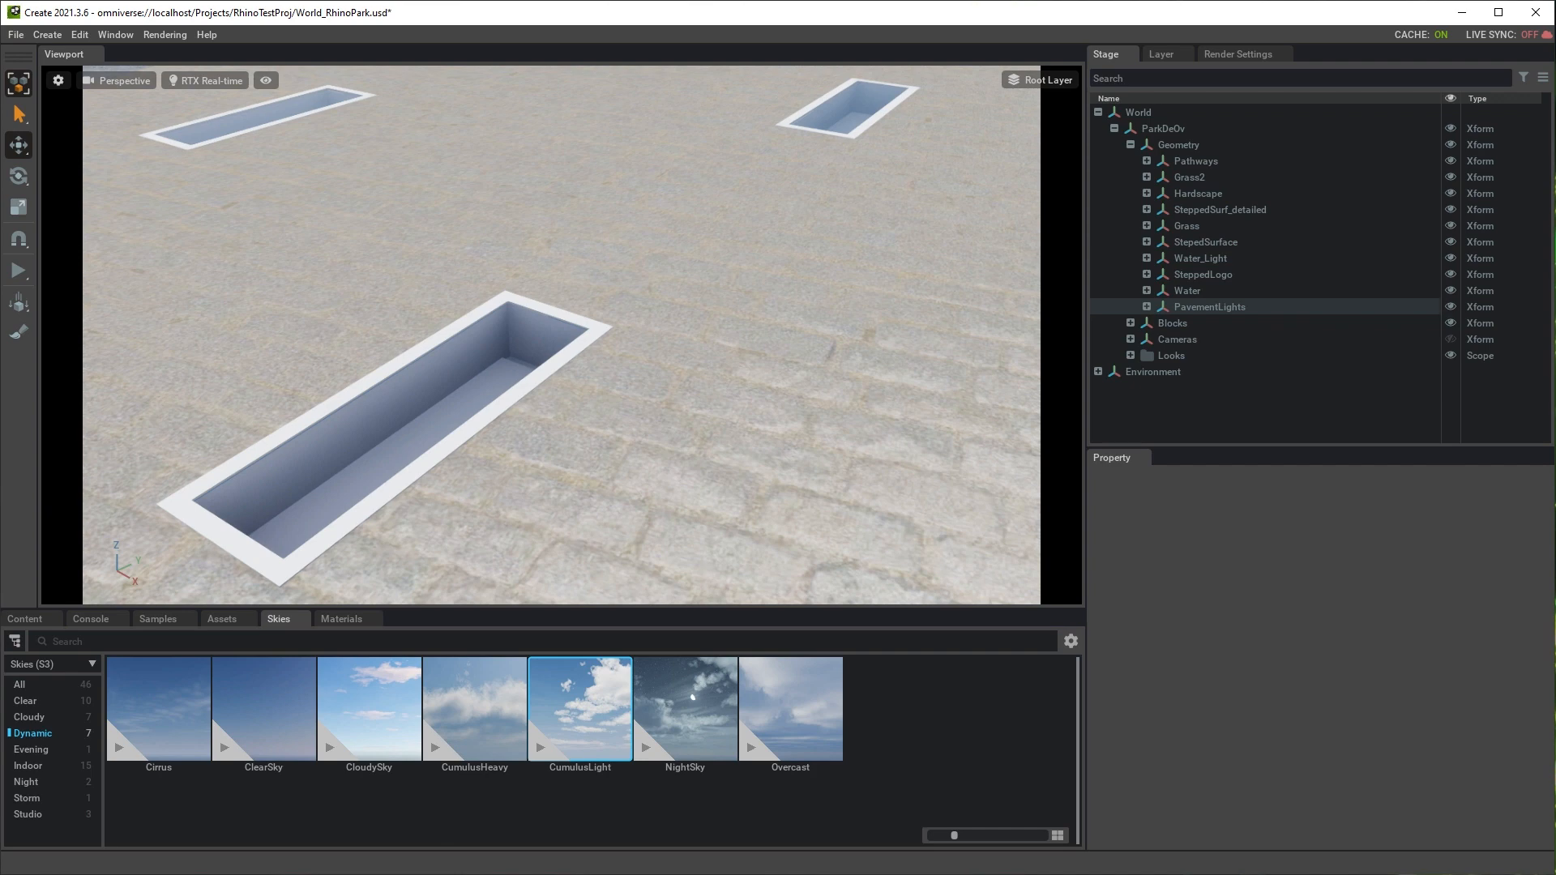
click(1146, 306)
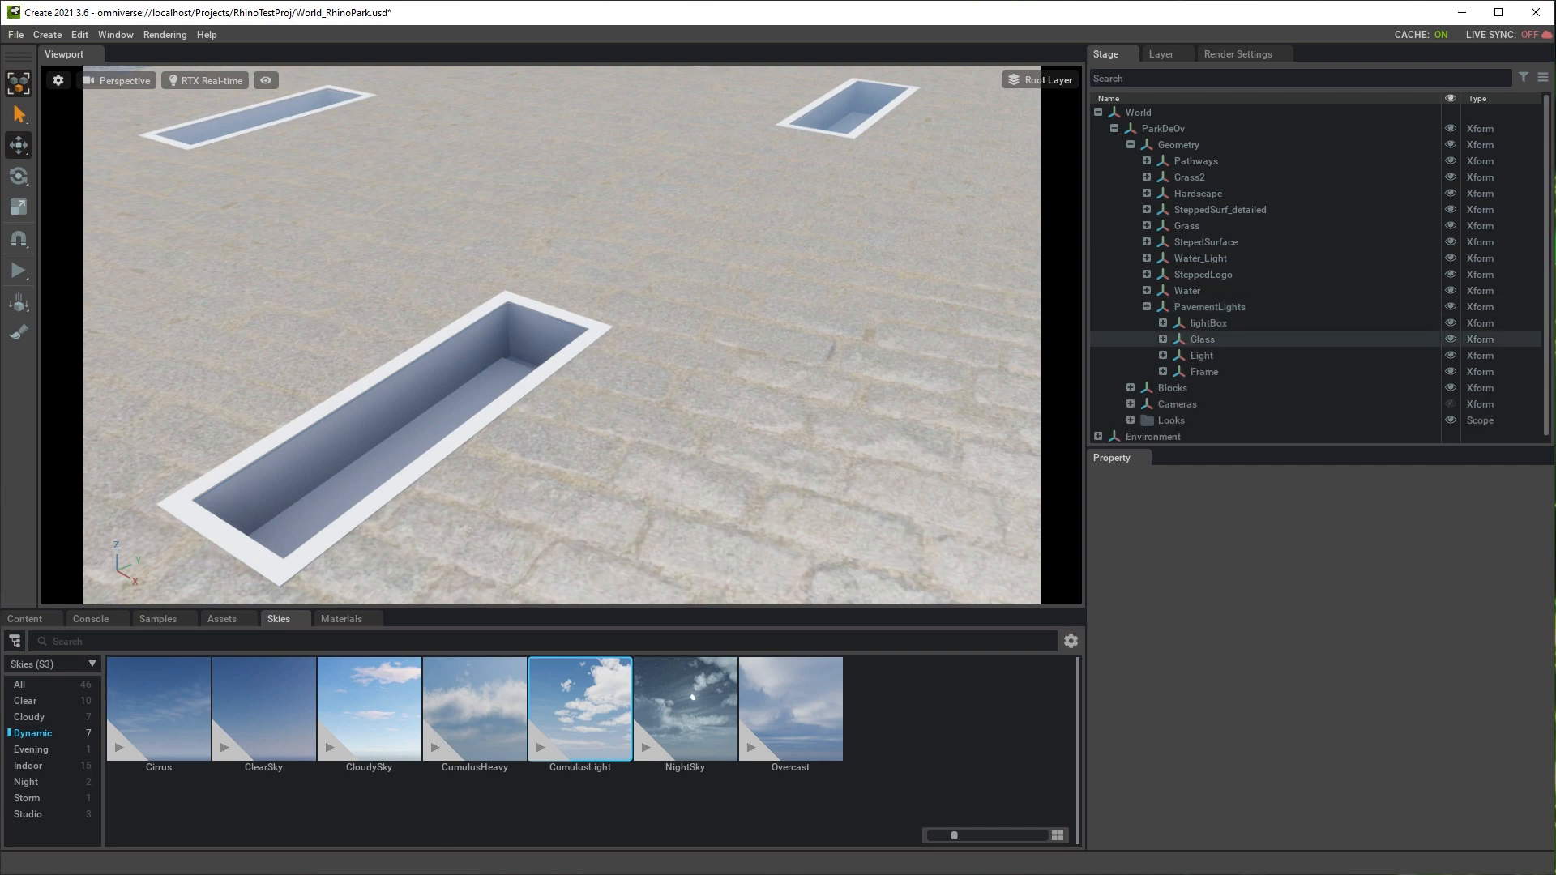
click(1163, 371)
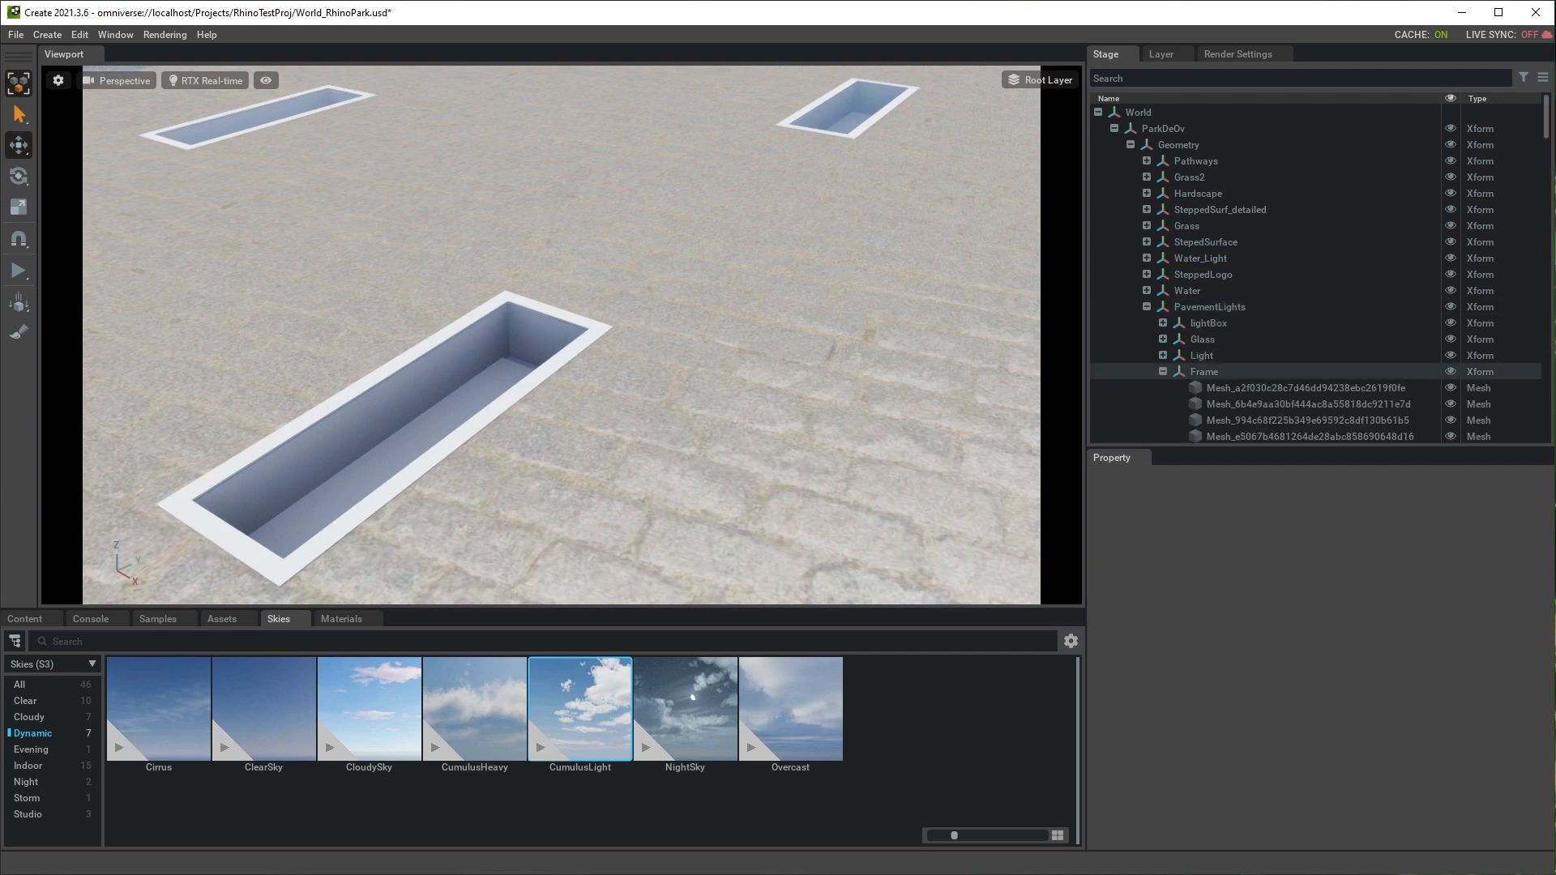
scroll(1316, 273, down, 3)
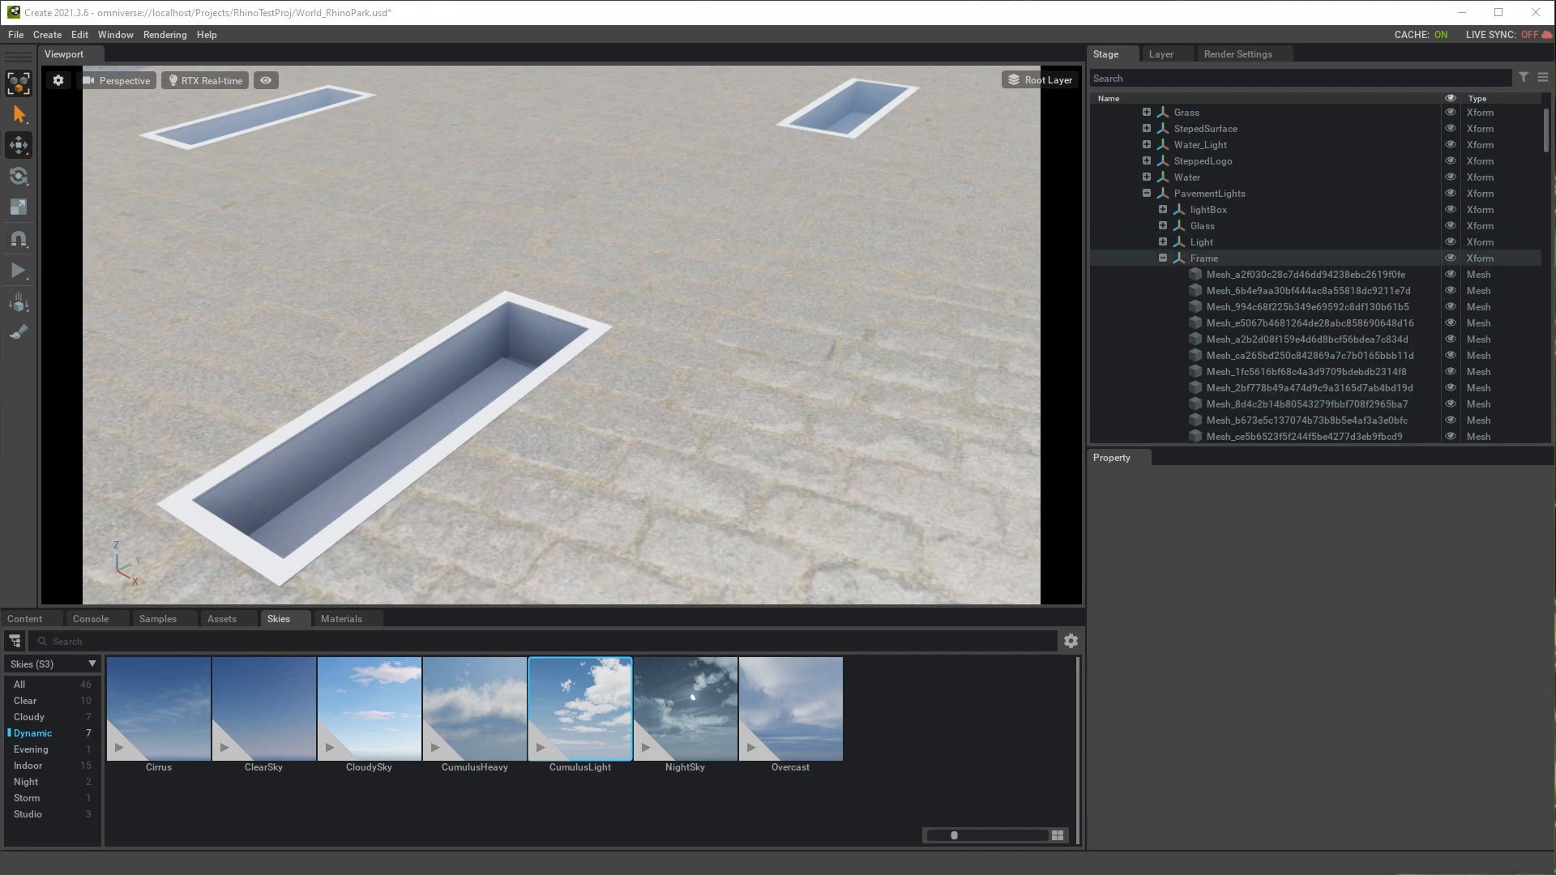
click(1163, 258)
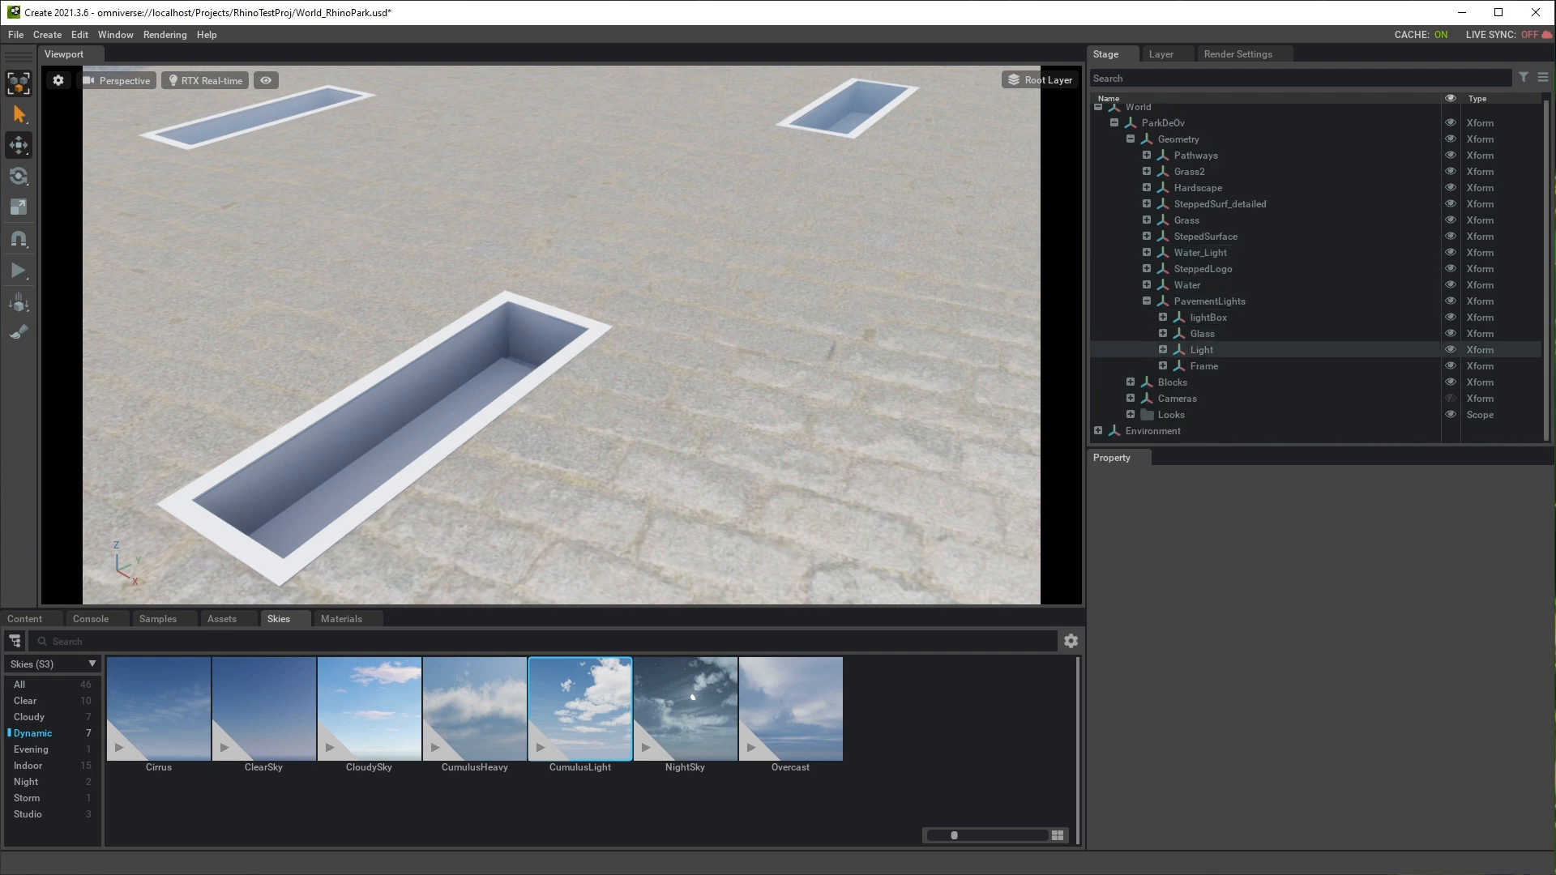
- Apply the Light_7000K emissive material to the Light group under PavementLights
click(1201, 349)
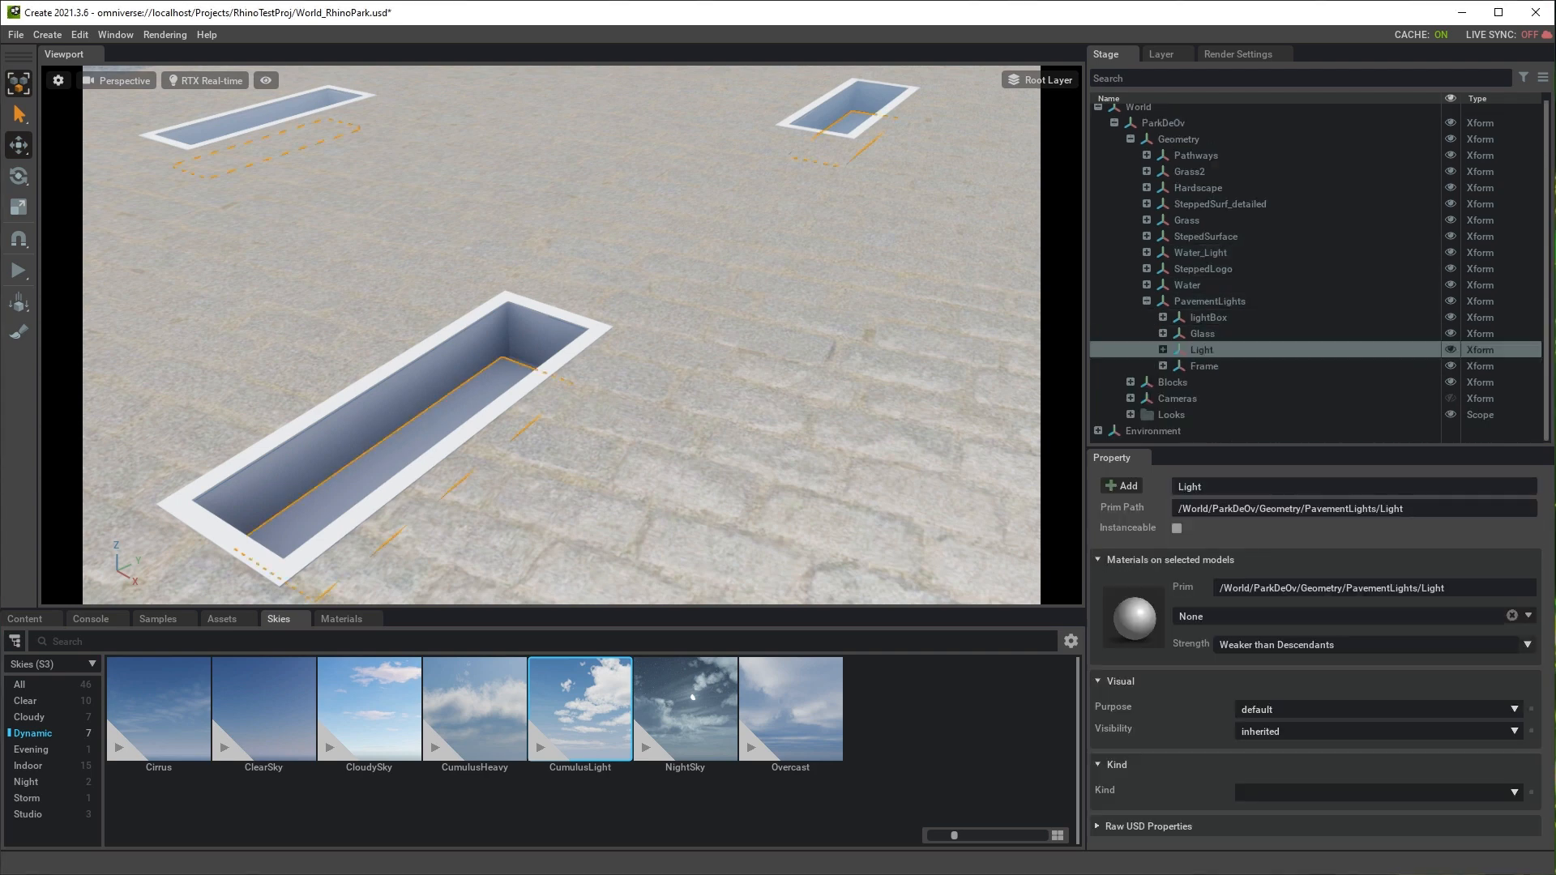
click(1162, 349)
scroll(1297, 284, down, 3)
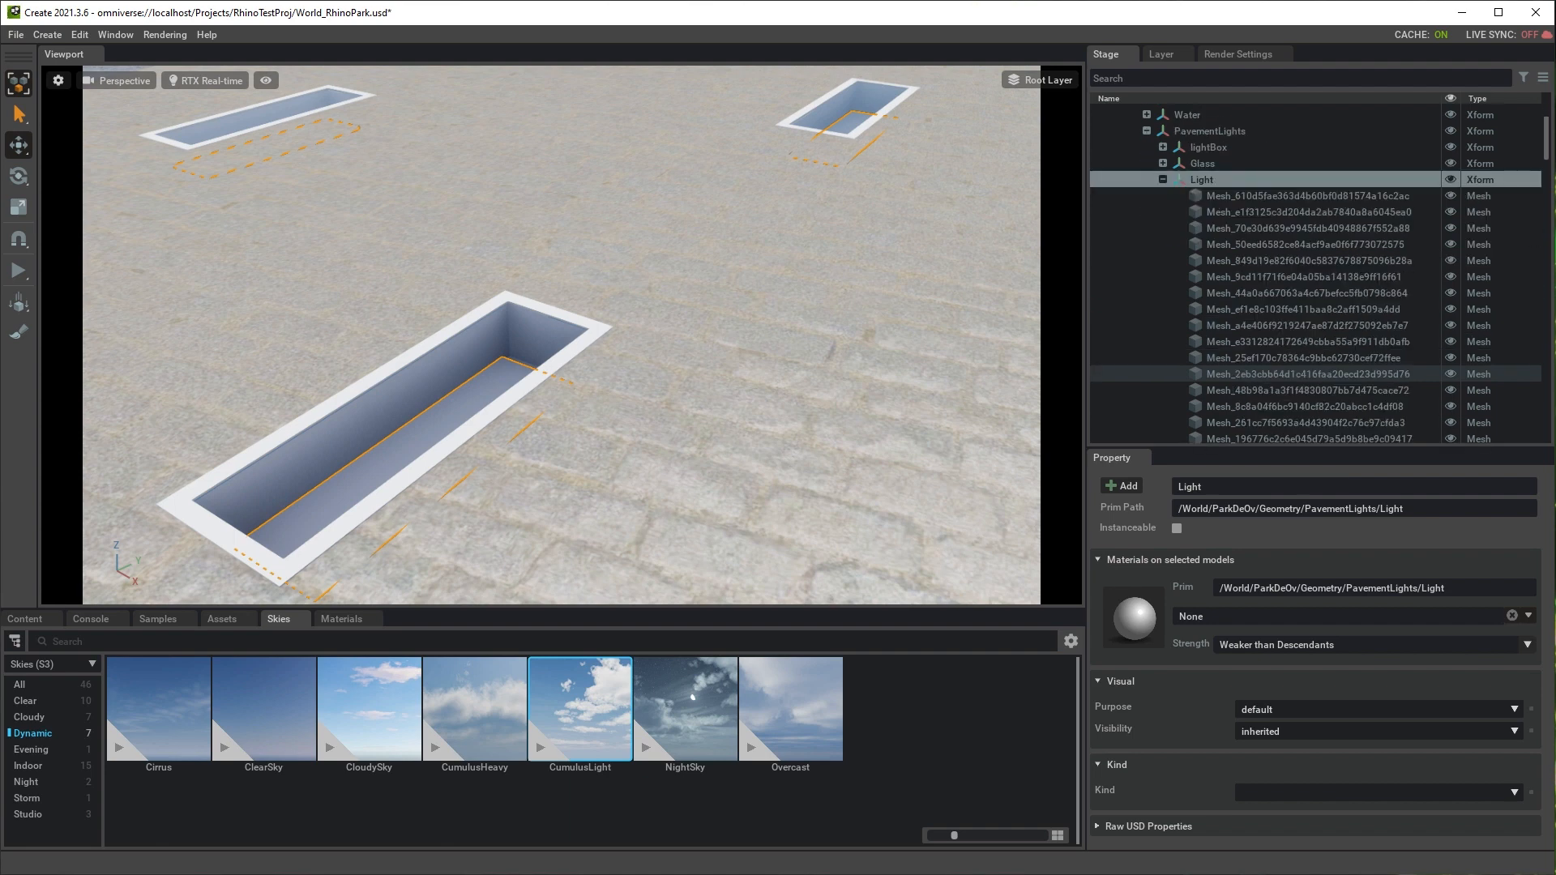
click(1163, 179)
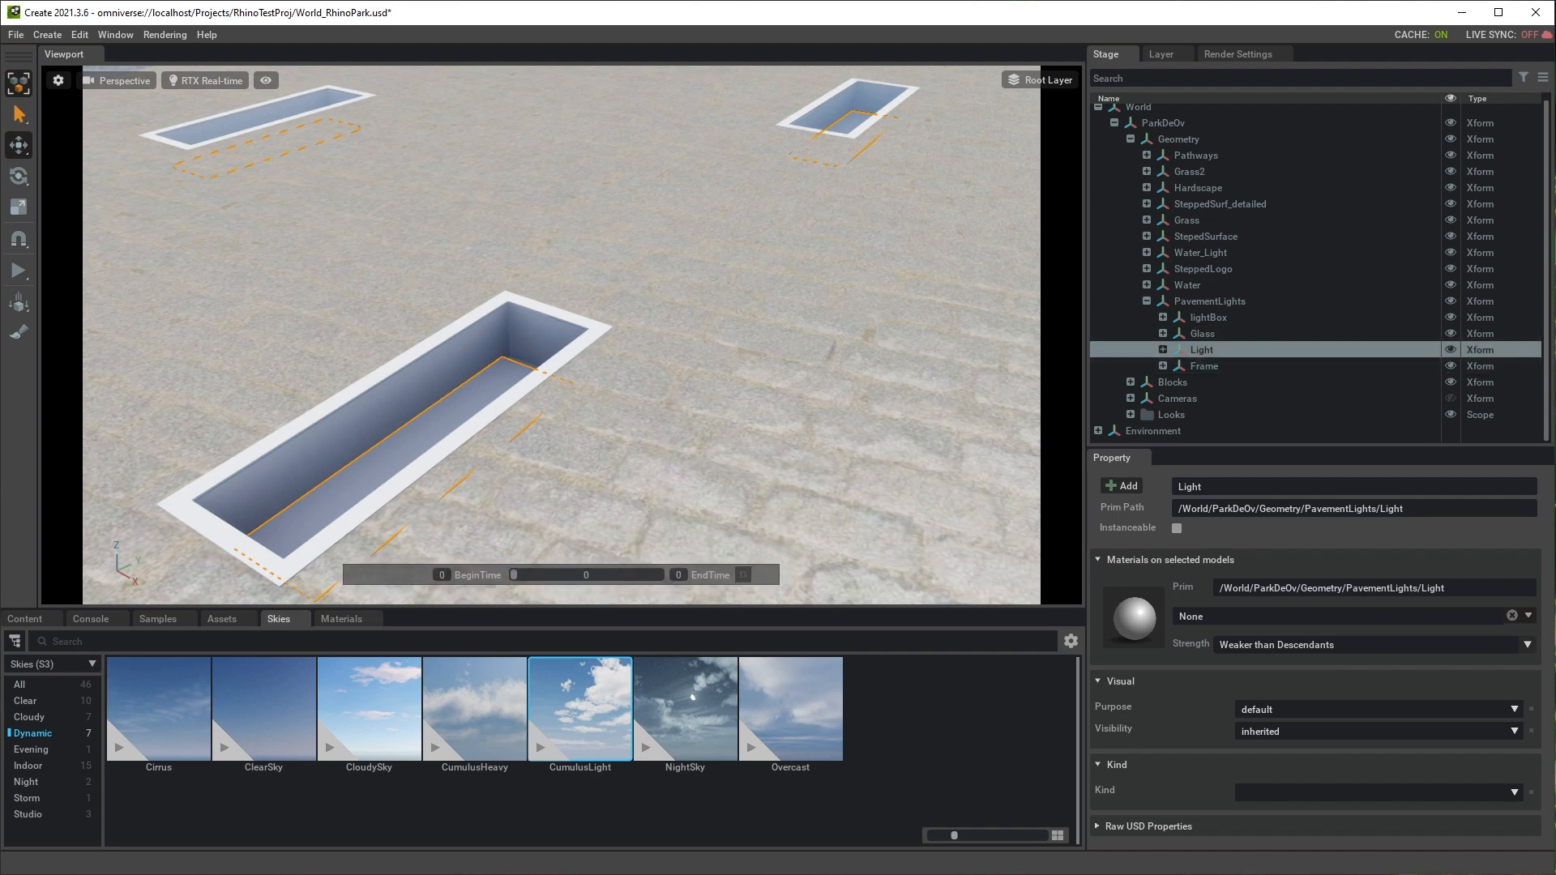
click(341, 618)
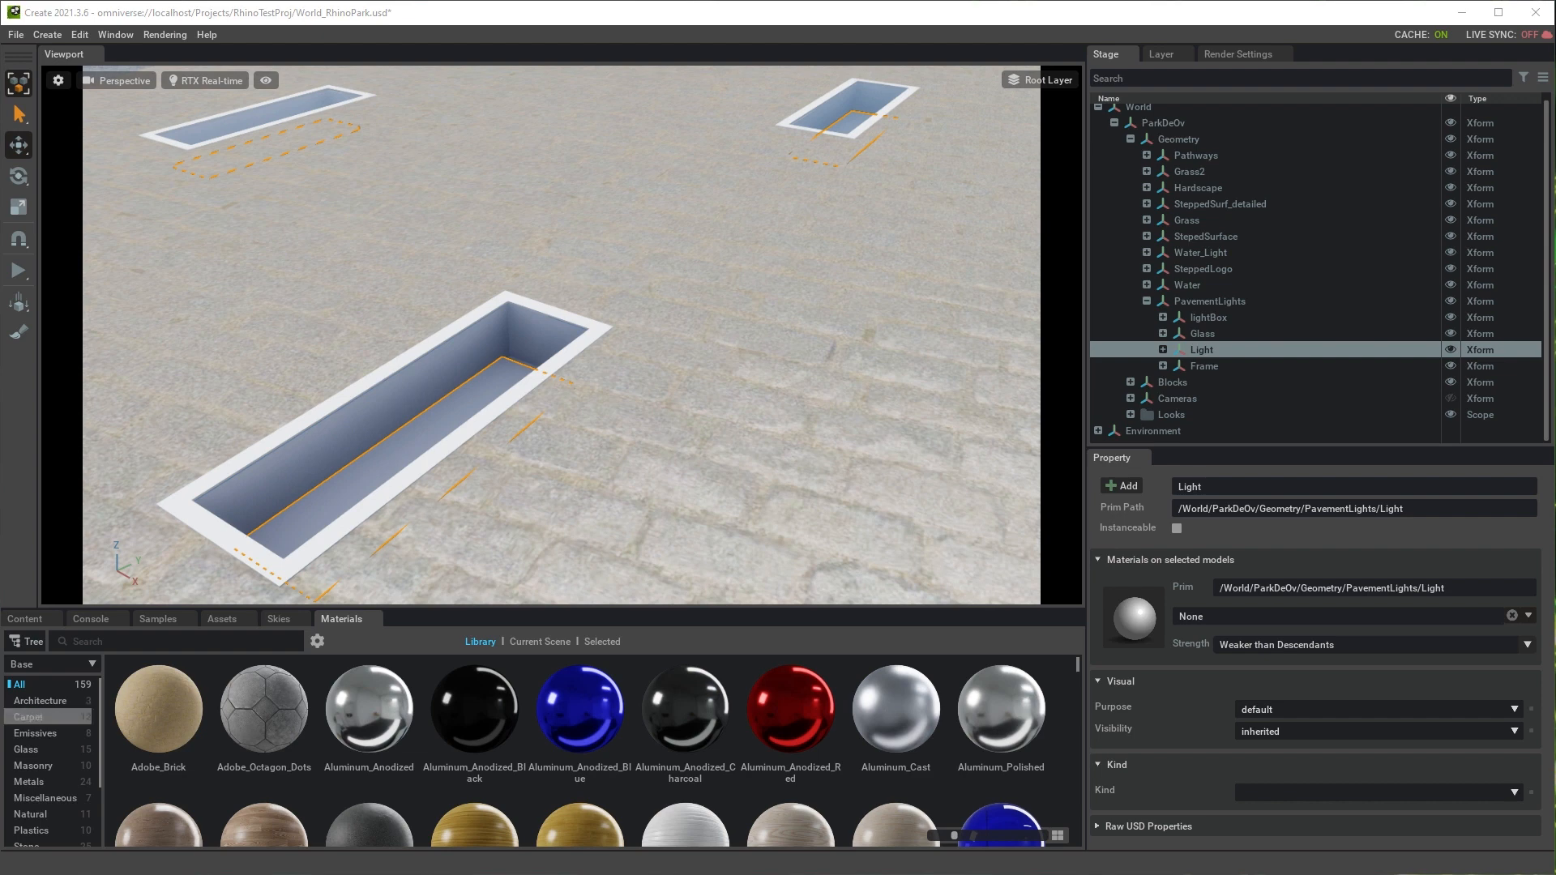
click(35, 733)
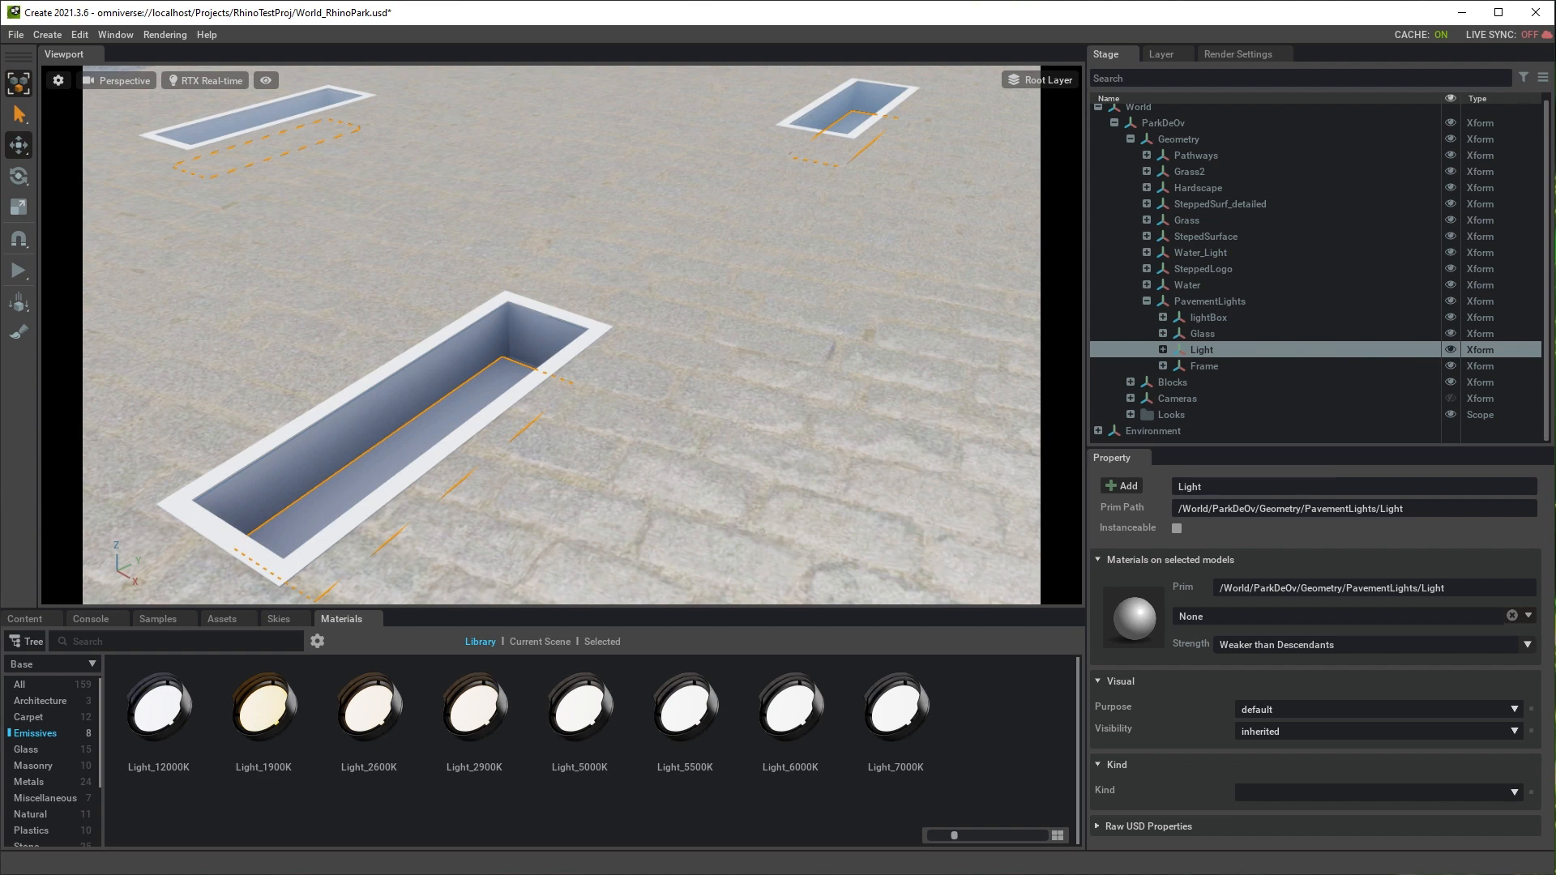
right_click(902, 708)
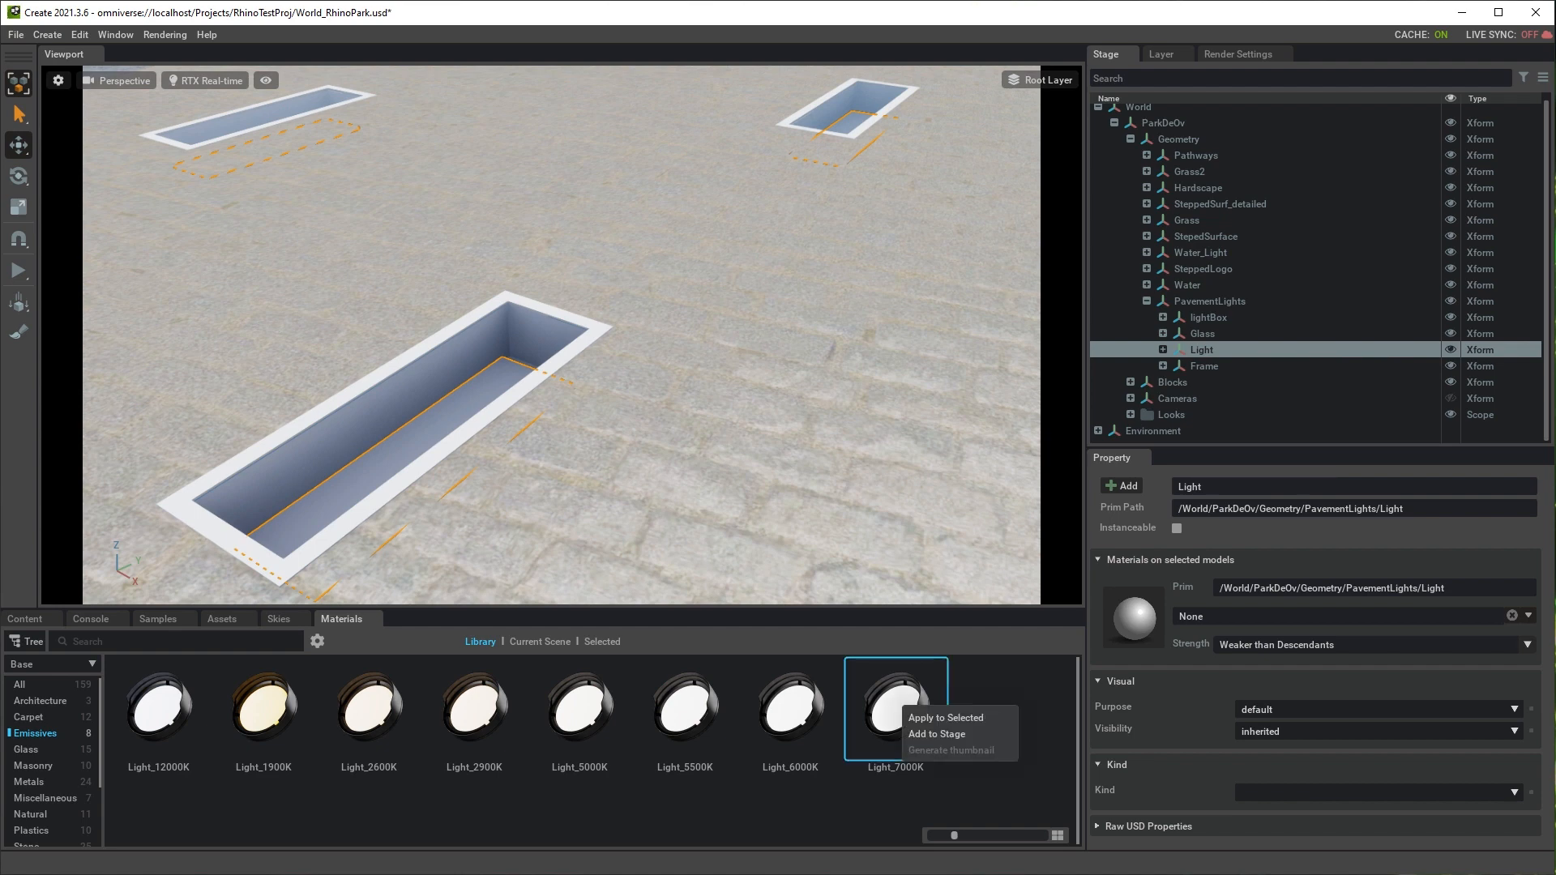
click(945, 718)
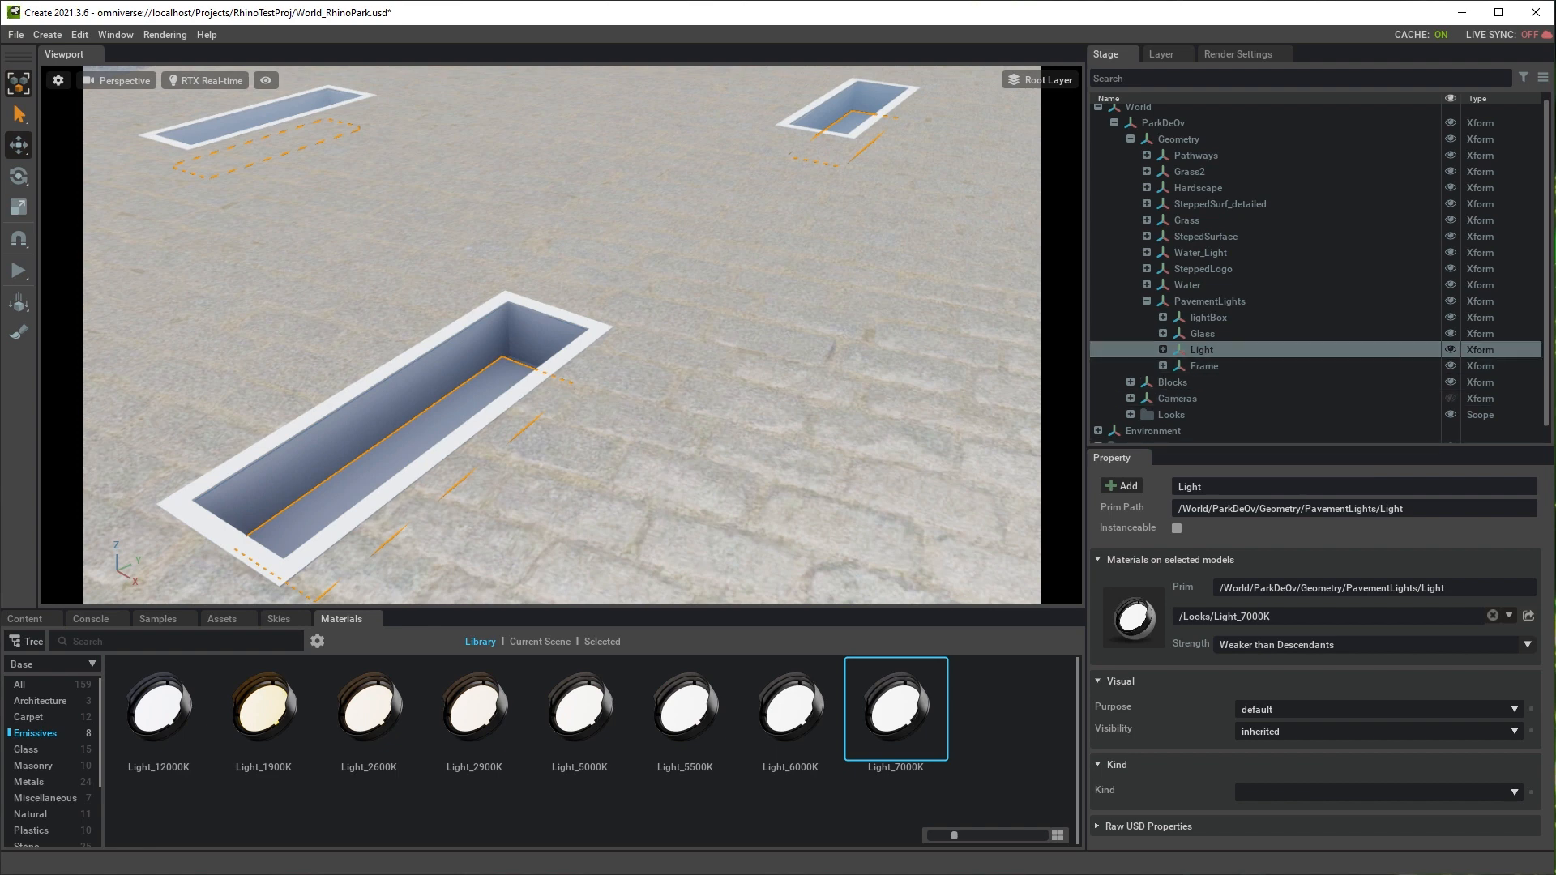
- Compare the material assigned to the first child mesh of the Light group with the material on the group itself
click(1162, 350)
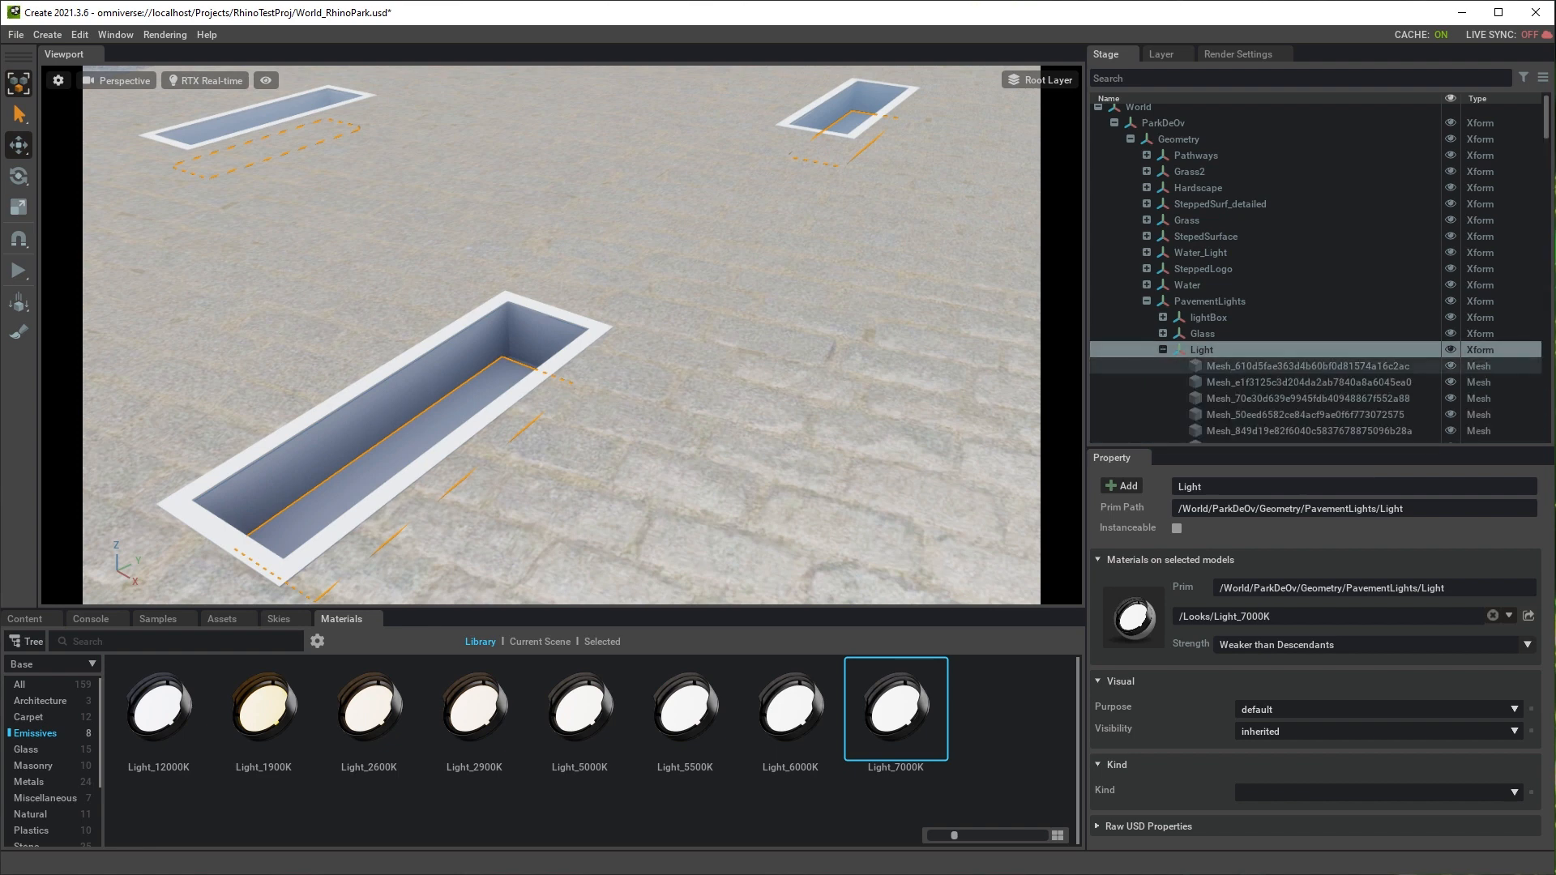
click(1240, 382)
click(1201, 349)
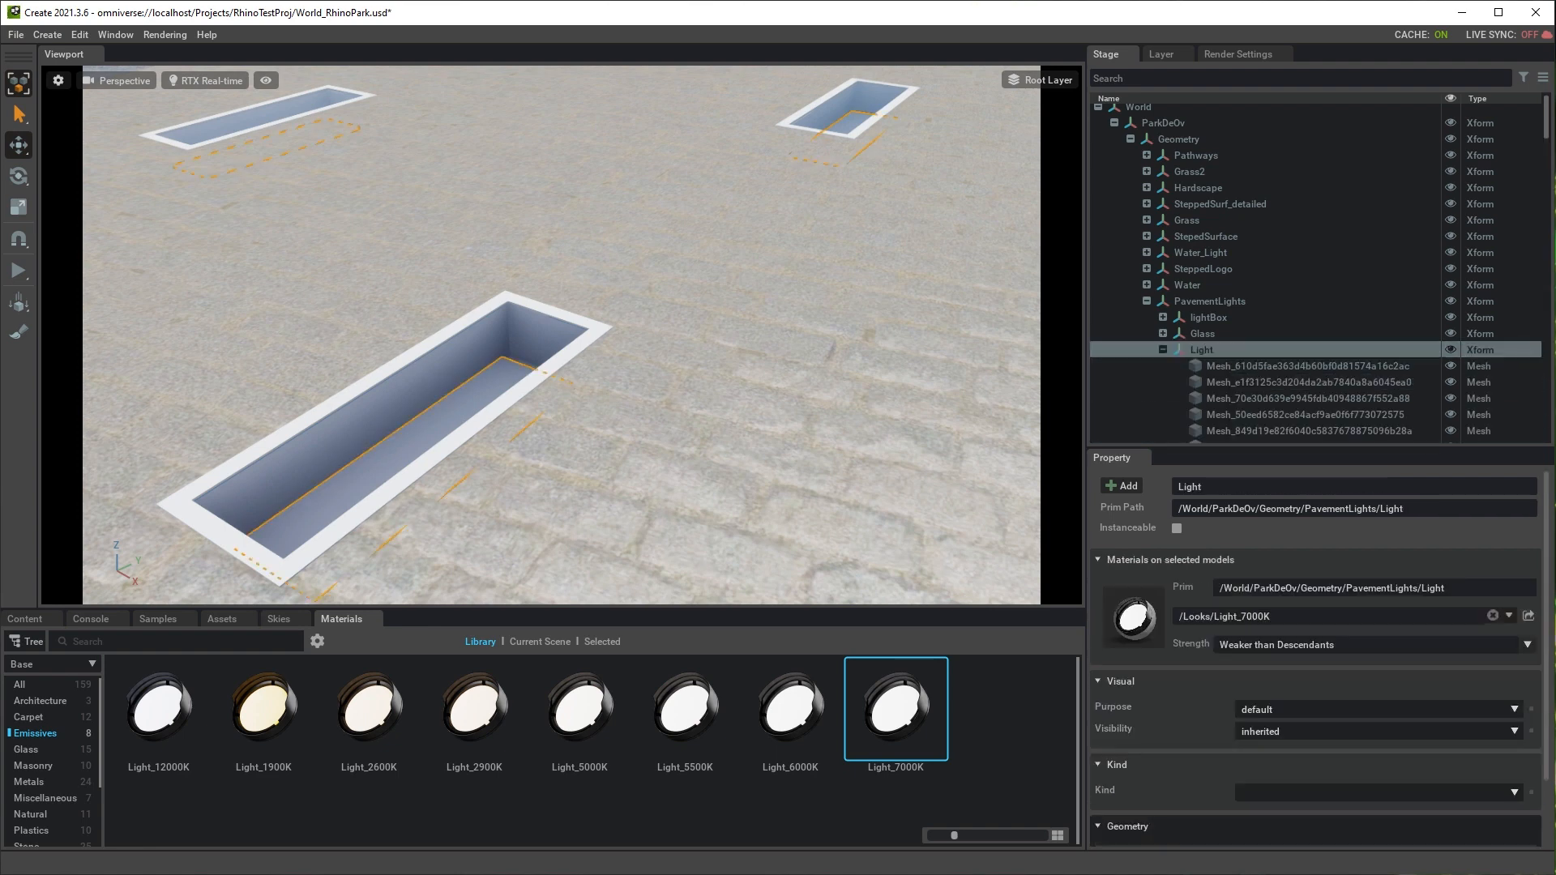
click(1162, 349)
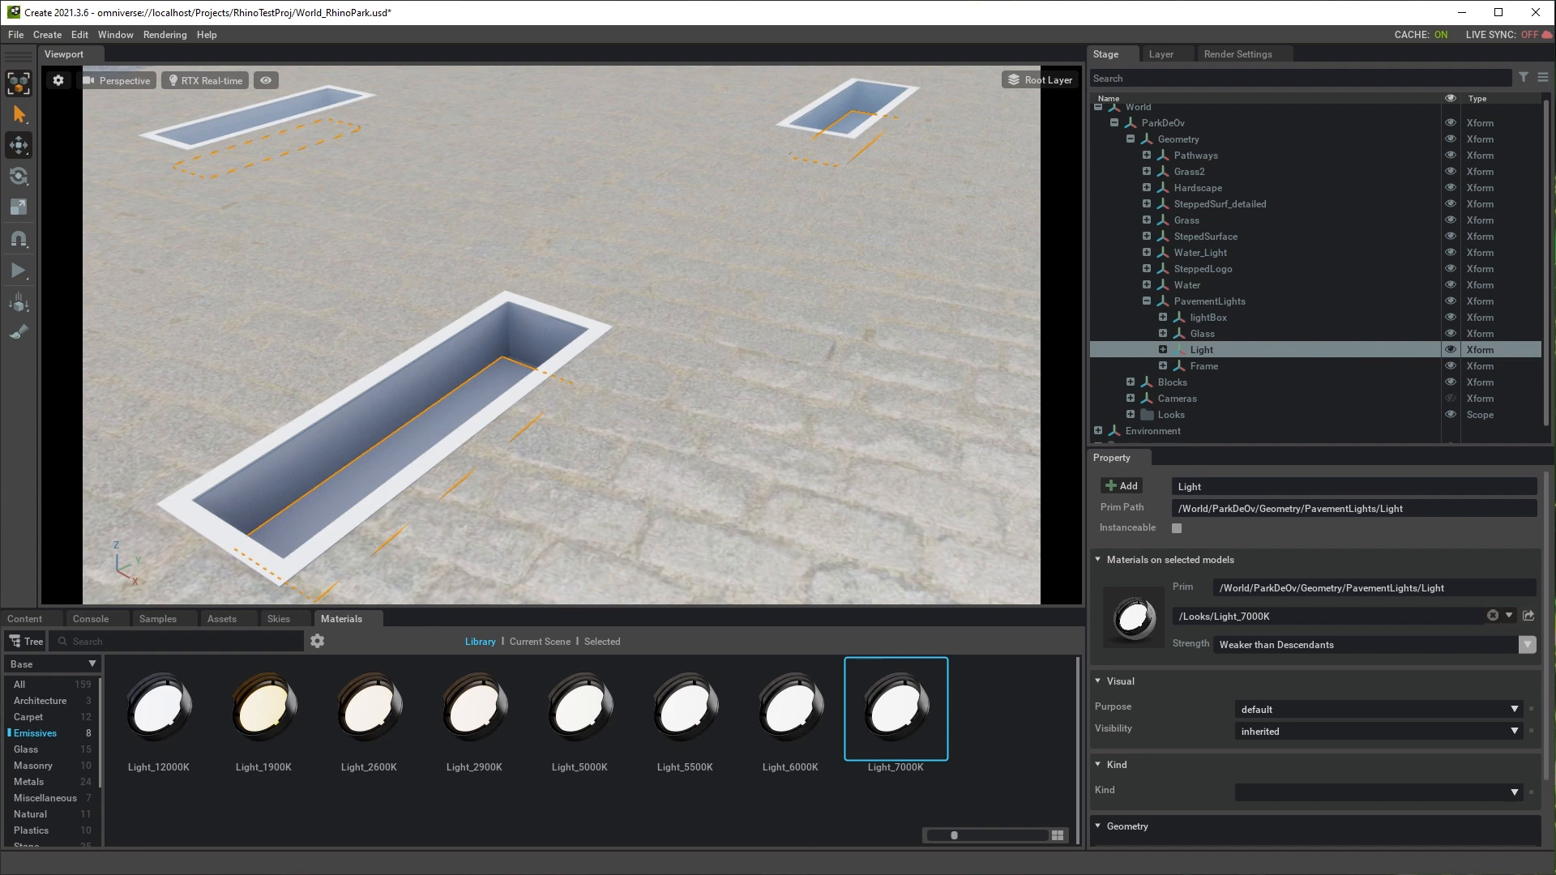
click(1162, 350)
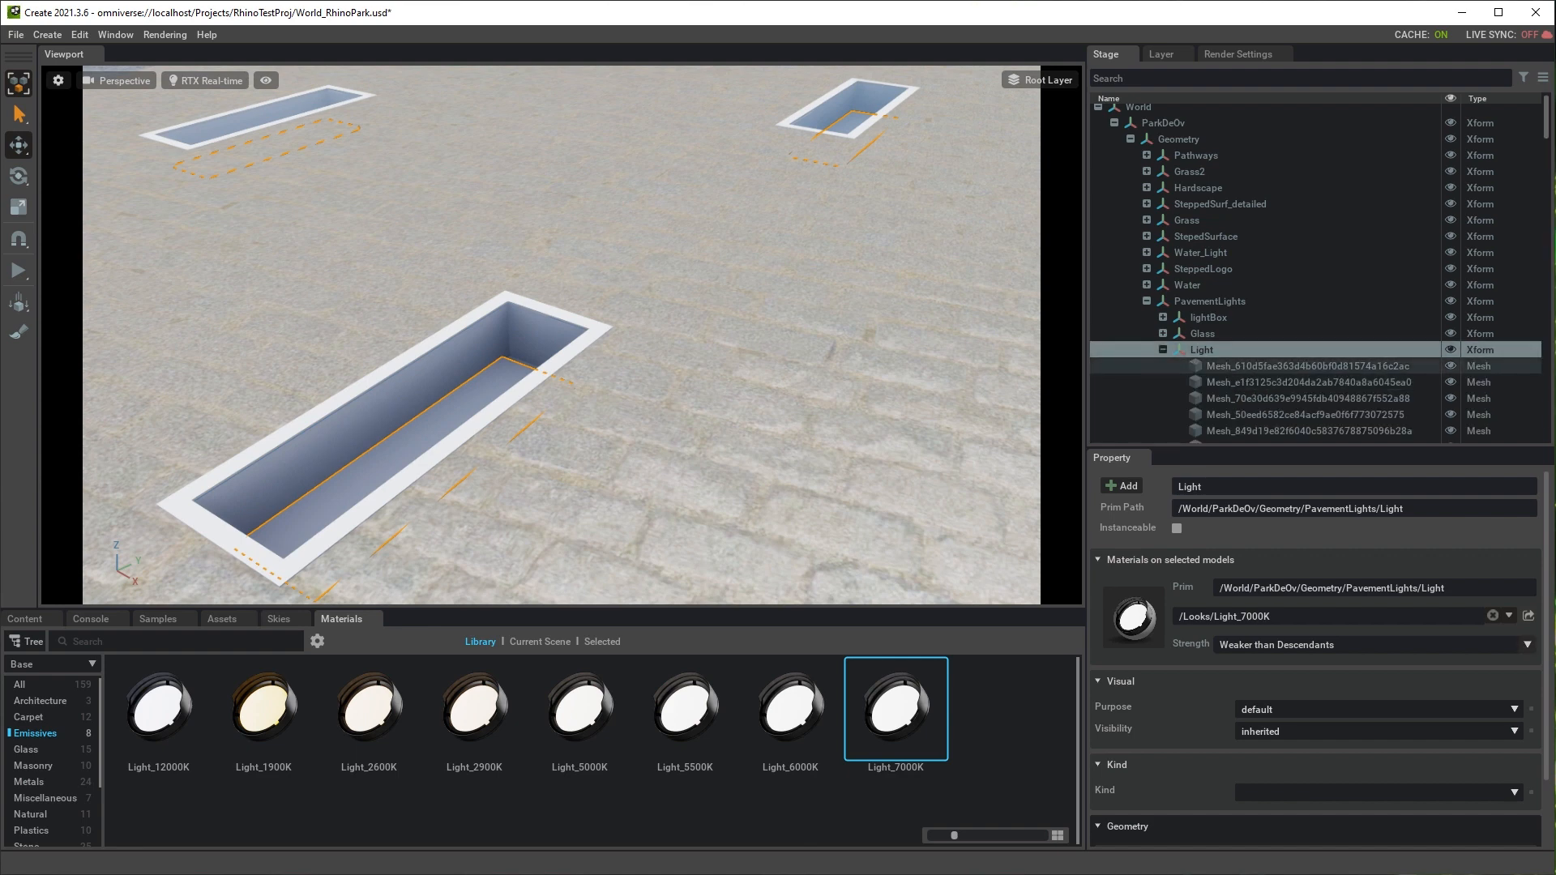
click(1308, 366)
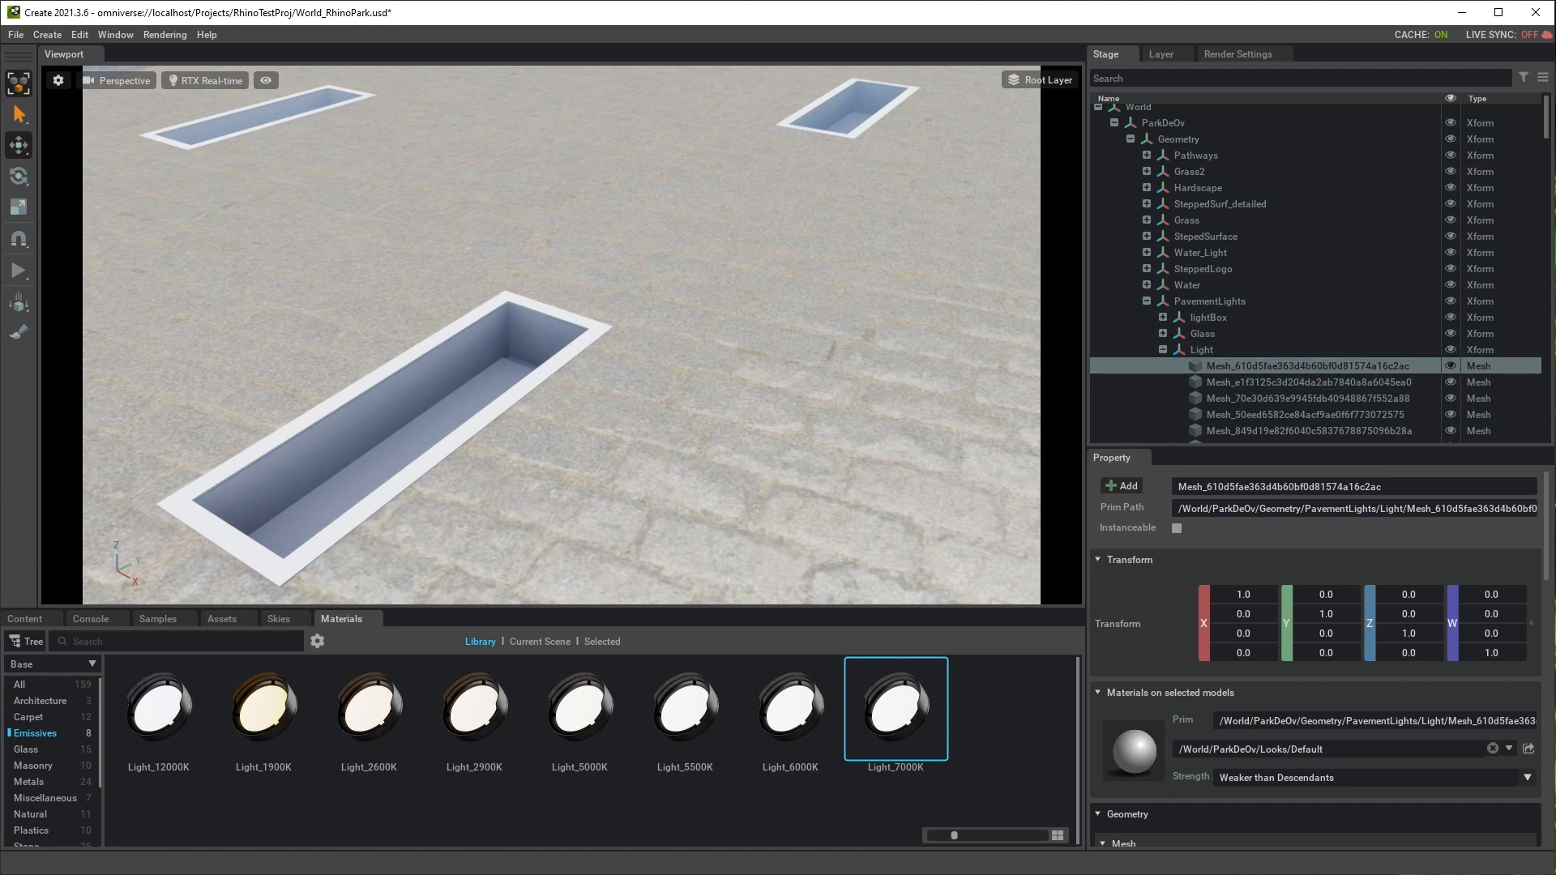
click(1201, 349)
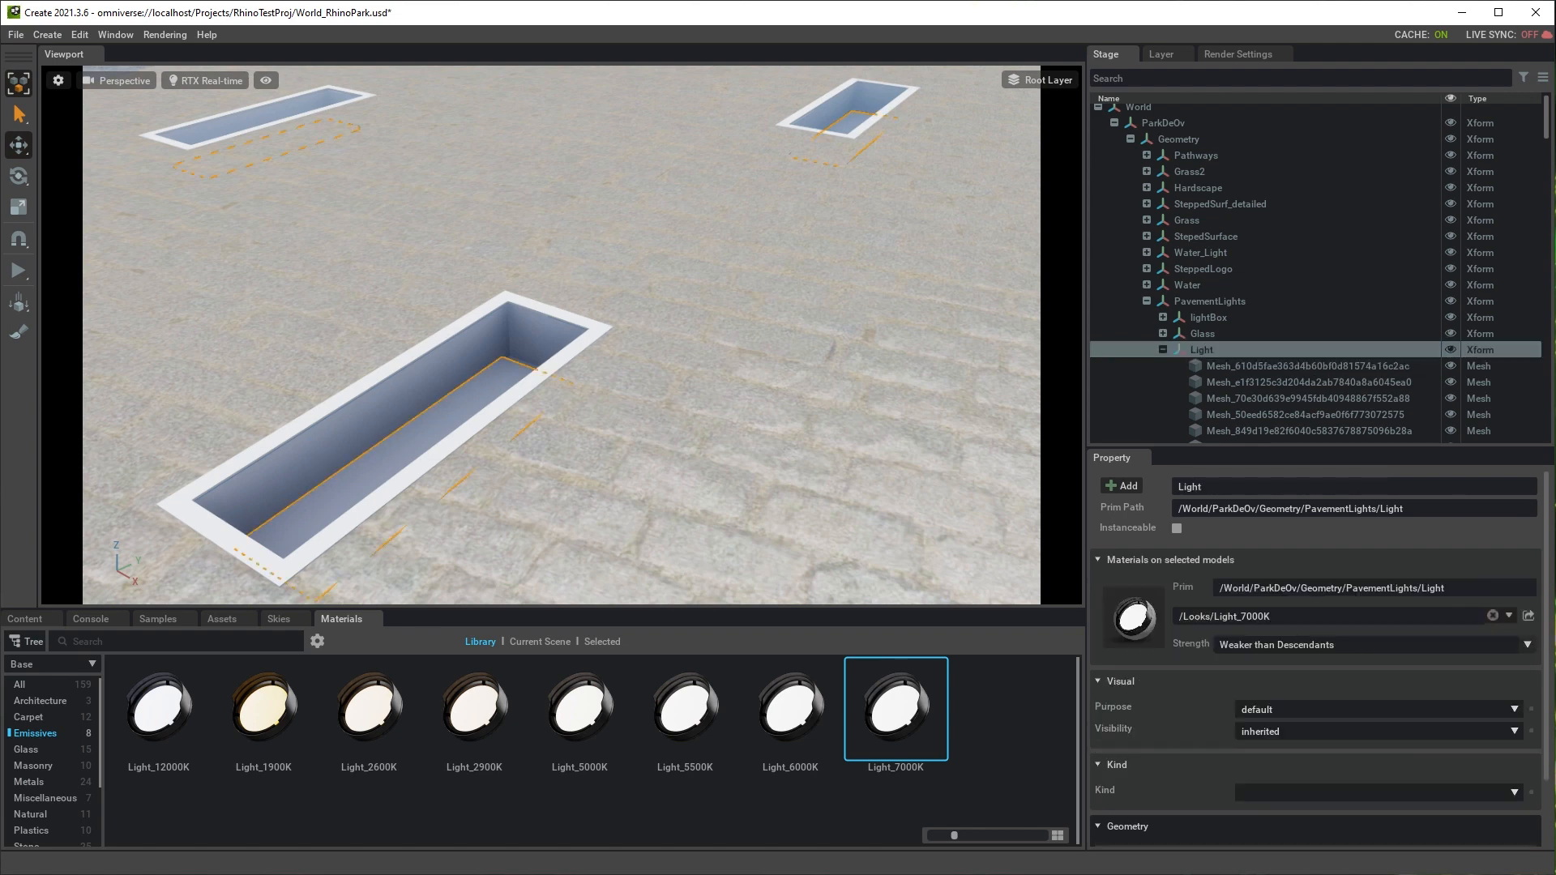
click(1162, 349)
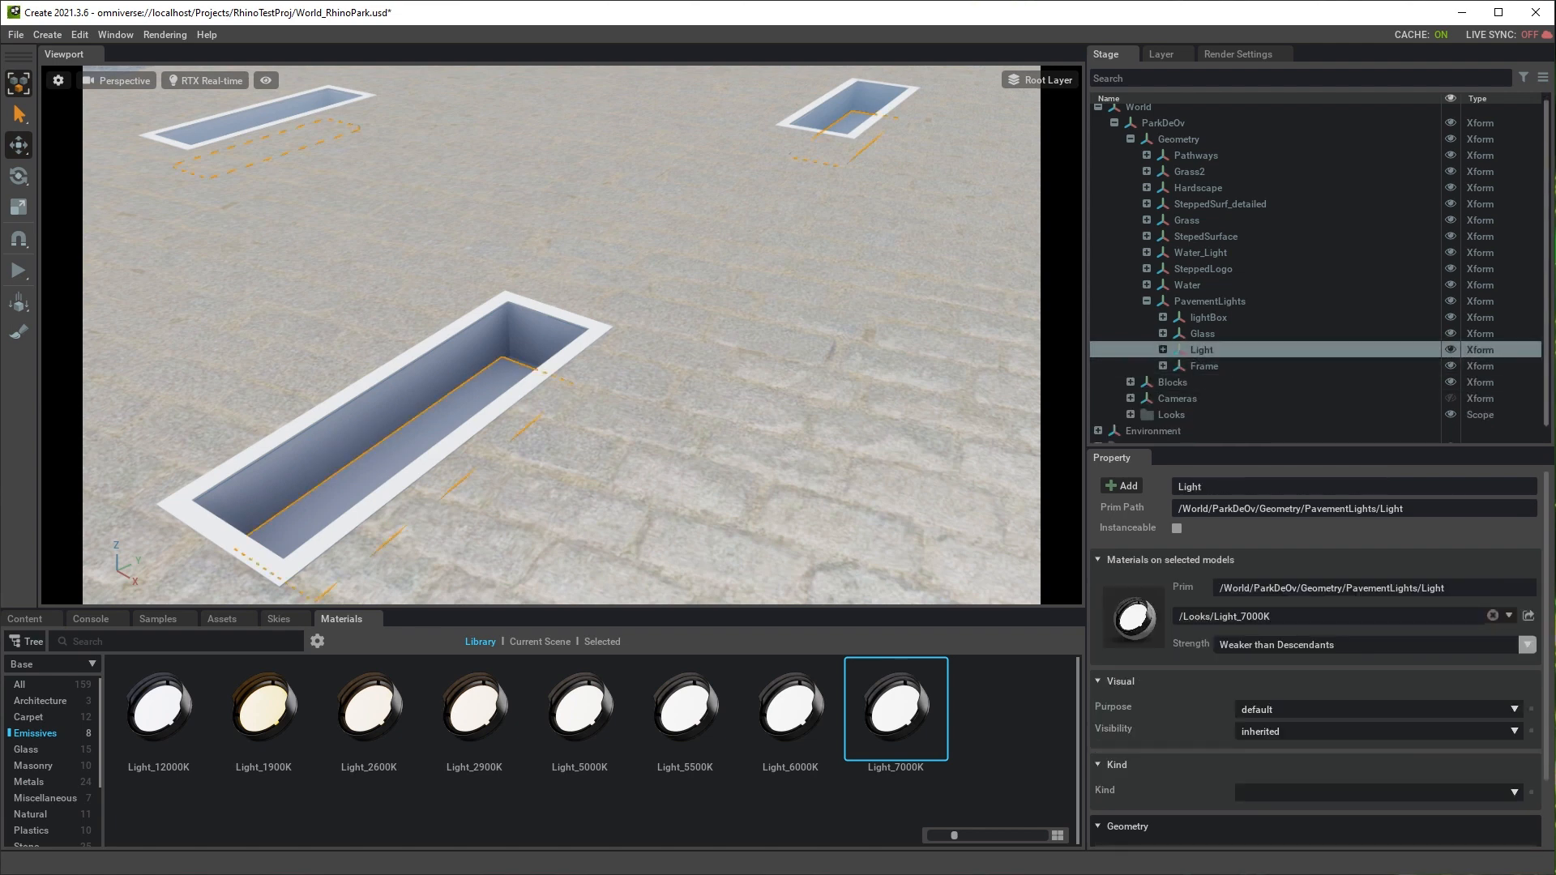
- Set the Light group's material strength to Stronger than Descendants and check the pavement lights along the path
click(1527, 644)
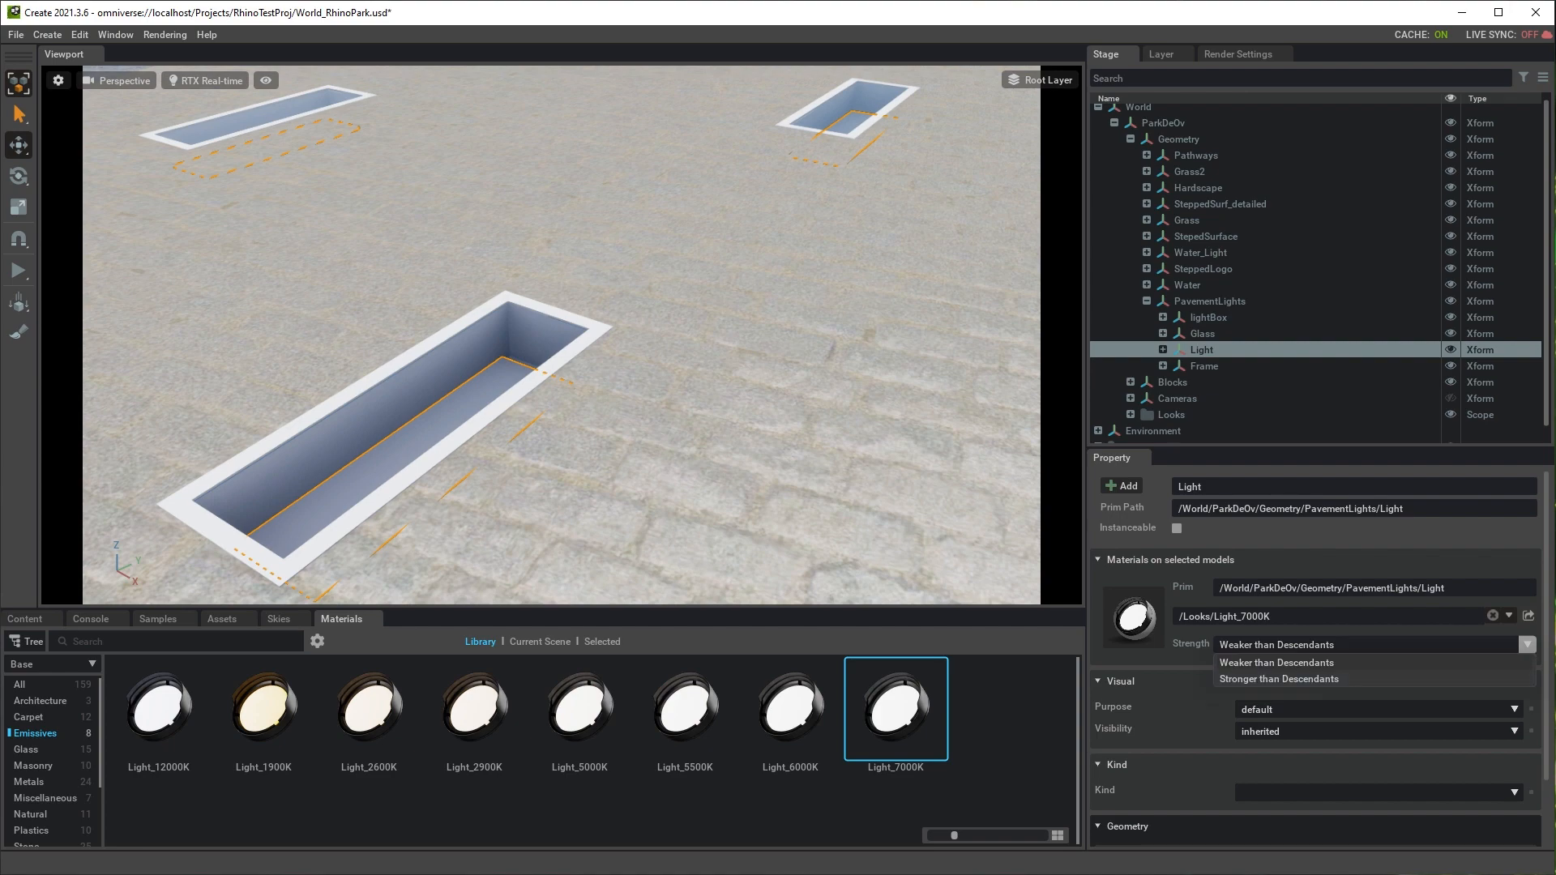
click(1278, 678)
middle_drag(560, 335, 705, 210)
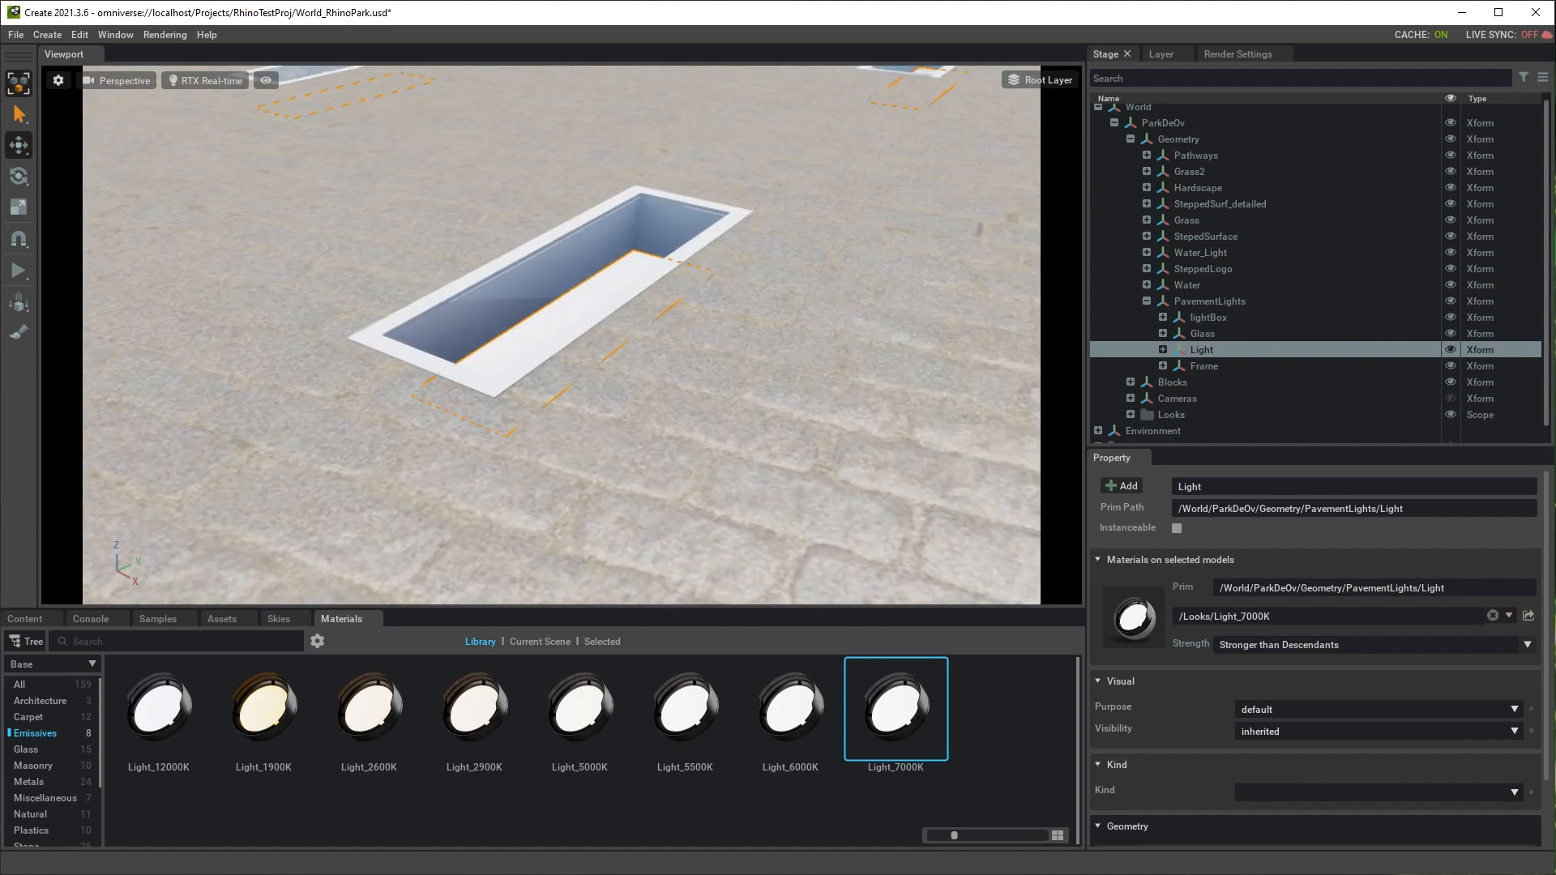
middle_drag(560, 335, 590, 335)
scroll(561, 334, down, 5)
right_drag(561, 334, 523, 191)
- Open Sun Study, set the time of day to 7:44 PM, and clear the selection to view the pavement lights in the dark
click(115, 34)
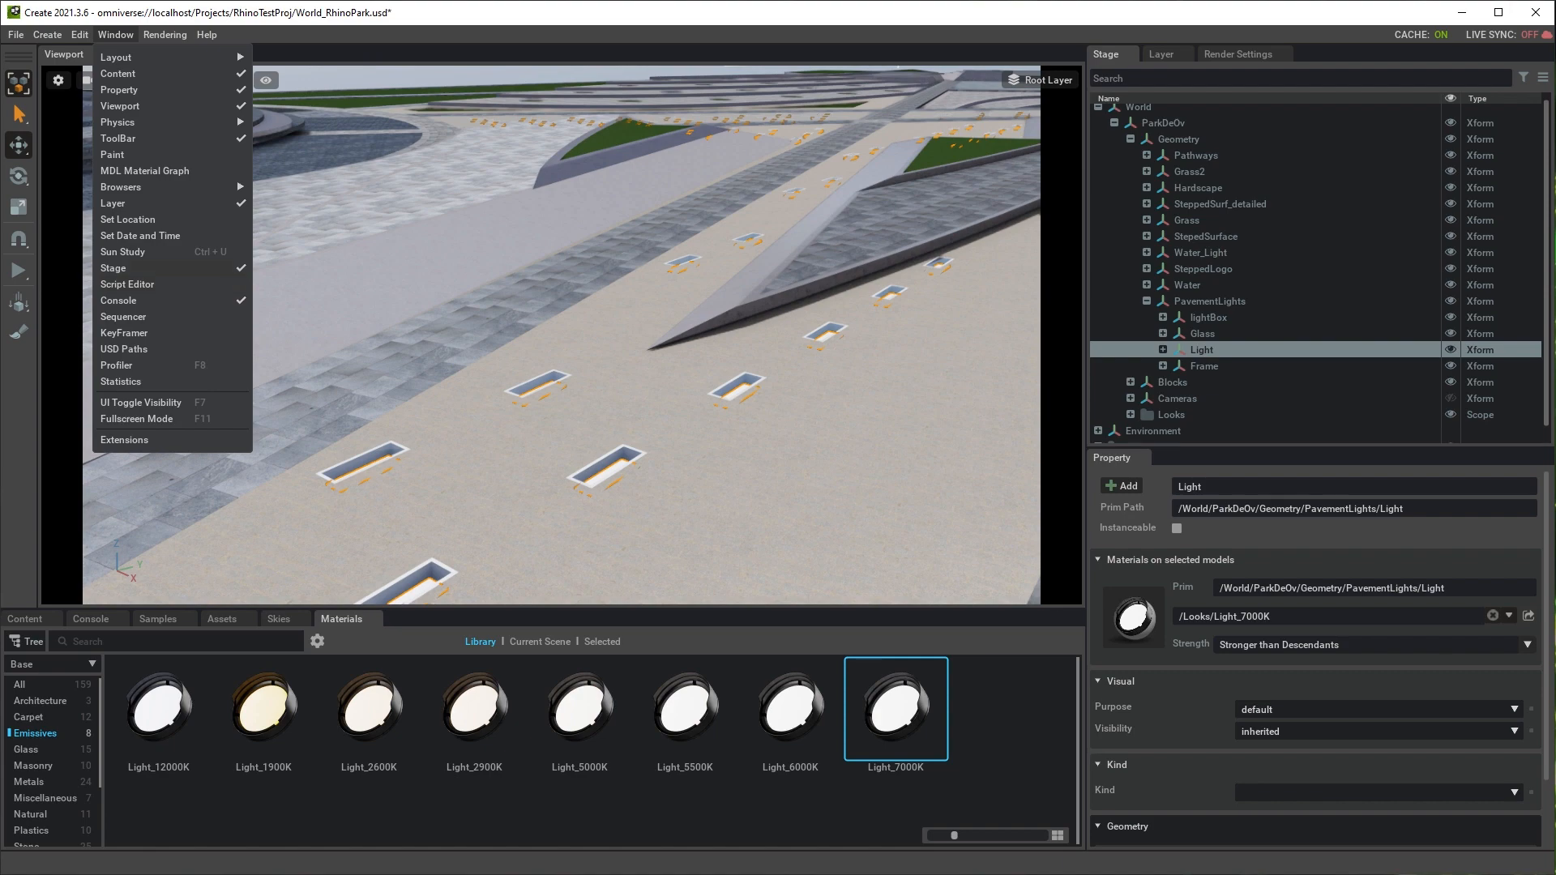
click(122, 251)
drag(450, 559, 553, 559)
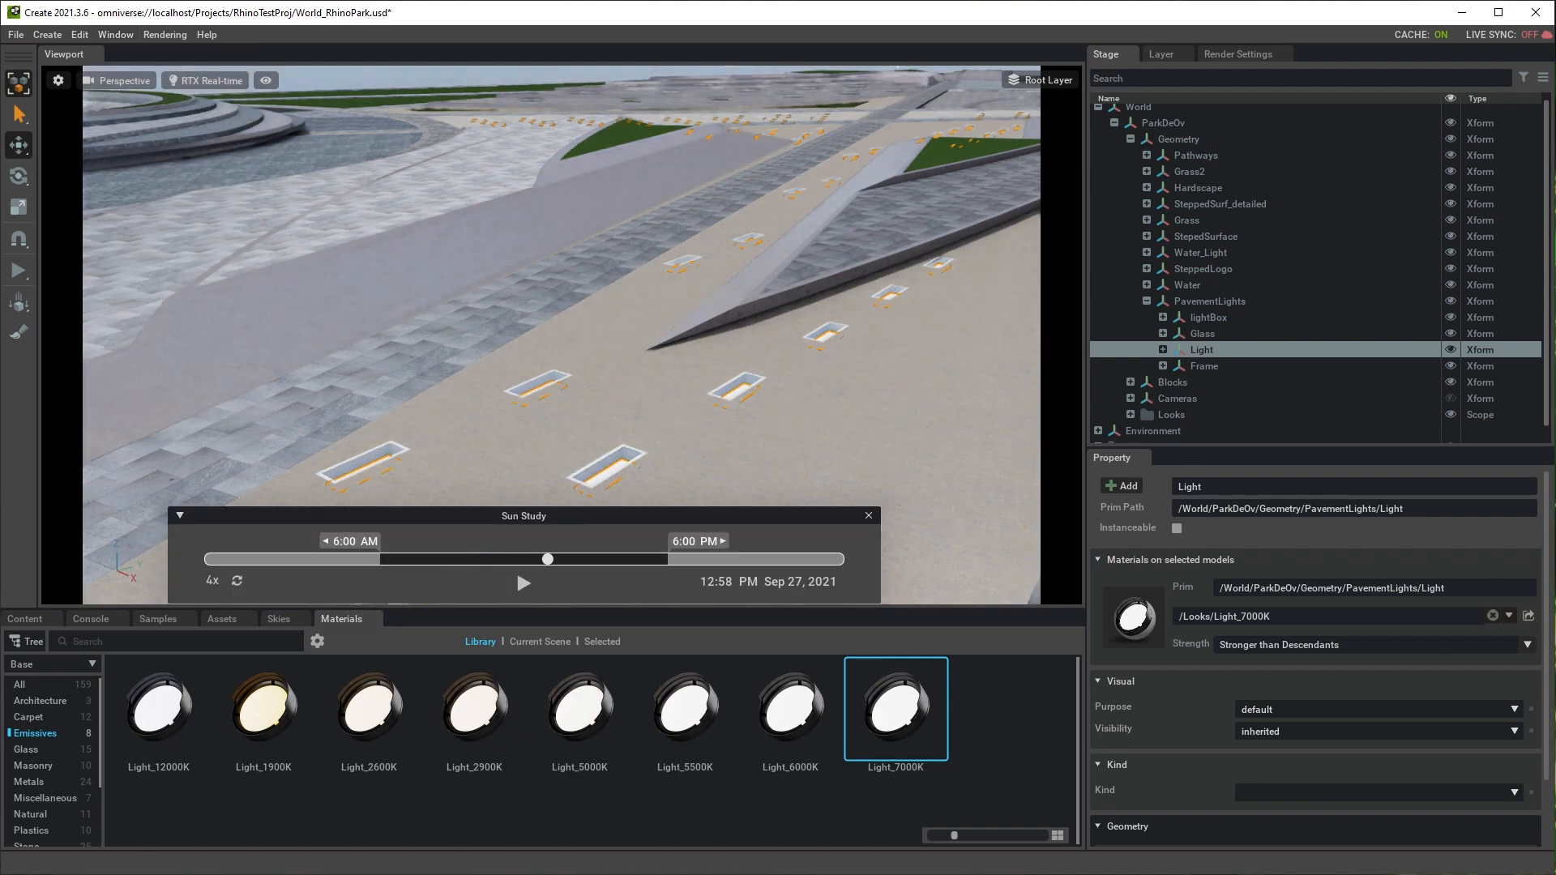
drag(552, 559, 689, 560)
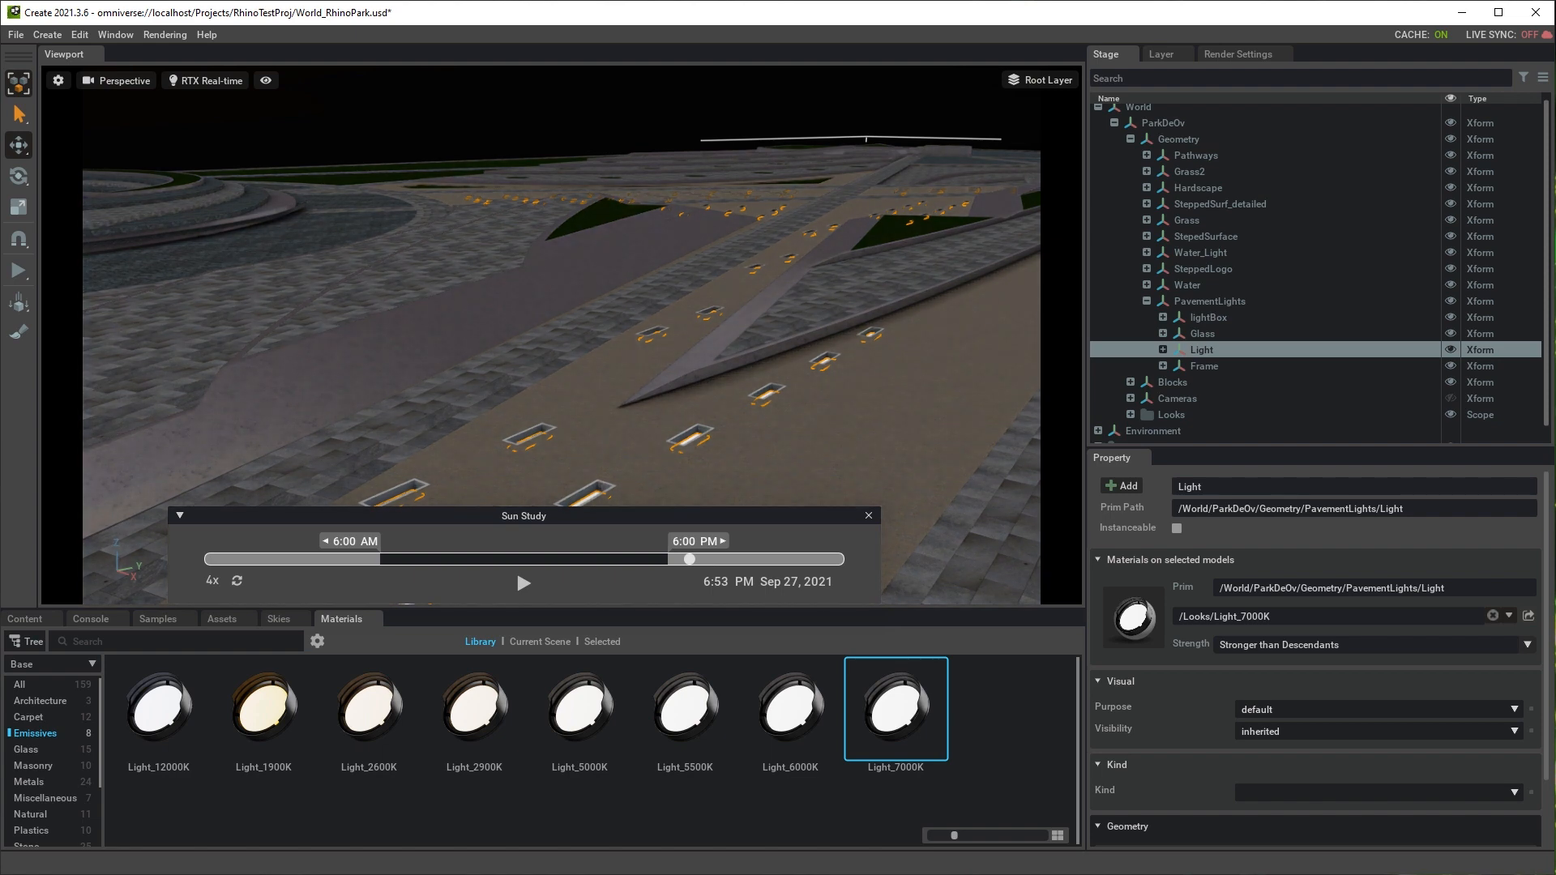
right_drag(562, 335, 607, 311)
key(Escape)
drag(689, 559, 710, 560)
right_drag(561, 335, 540, 397)
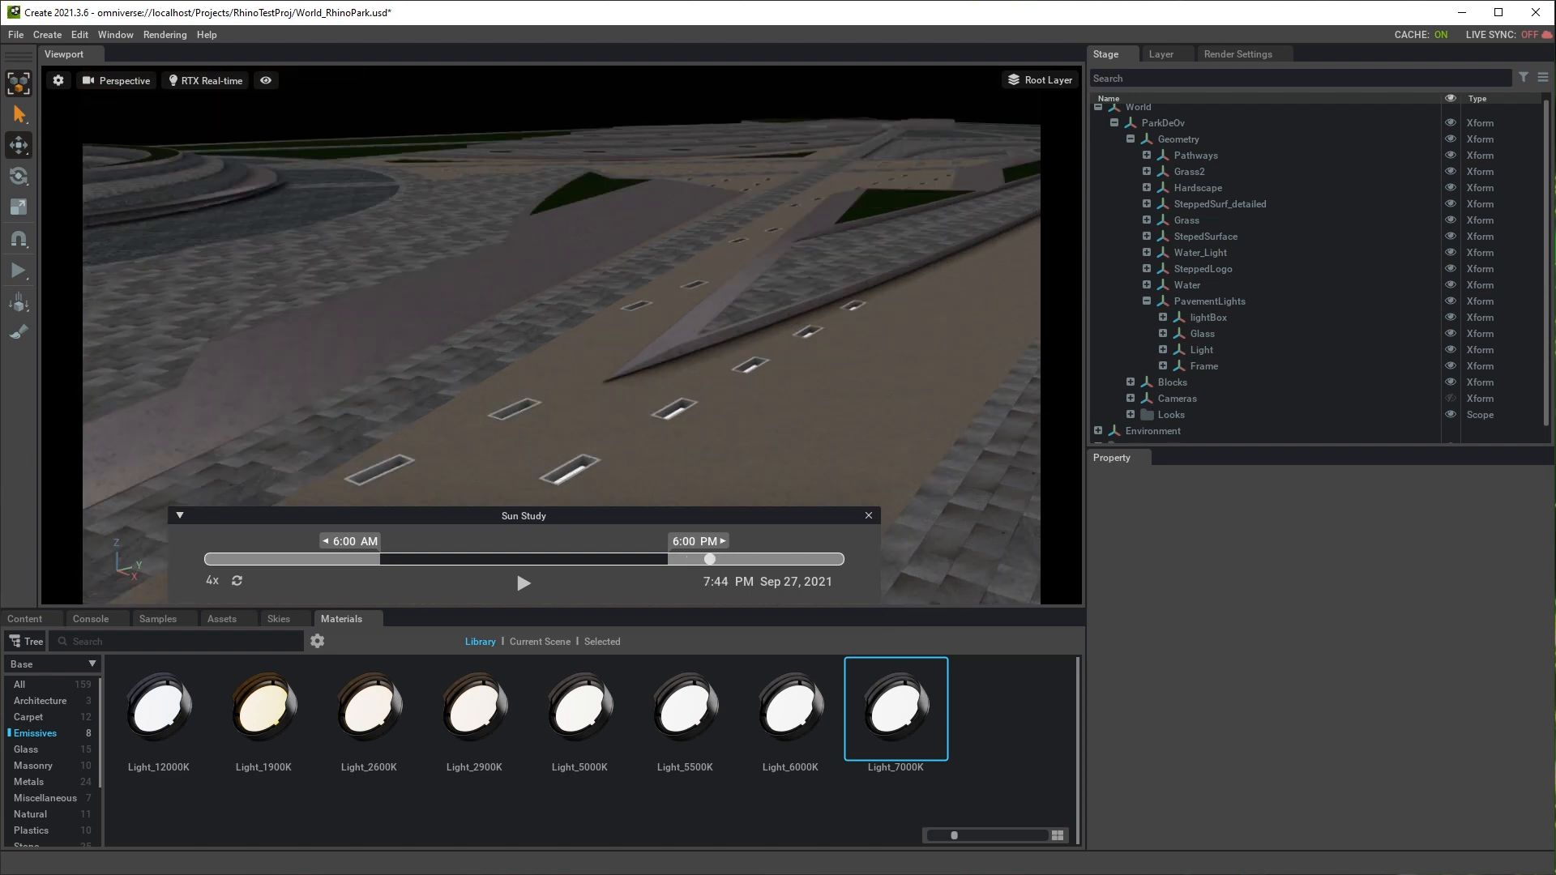
- Switch the renderer to RTX Path-traced and set the tone mapping Film ISO to about 440.2 and Camera Shutter to about 9.998
click(207, 80)
click(284, 108)
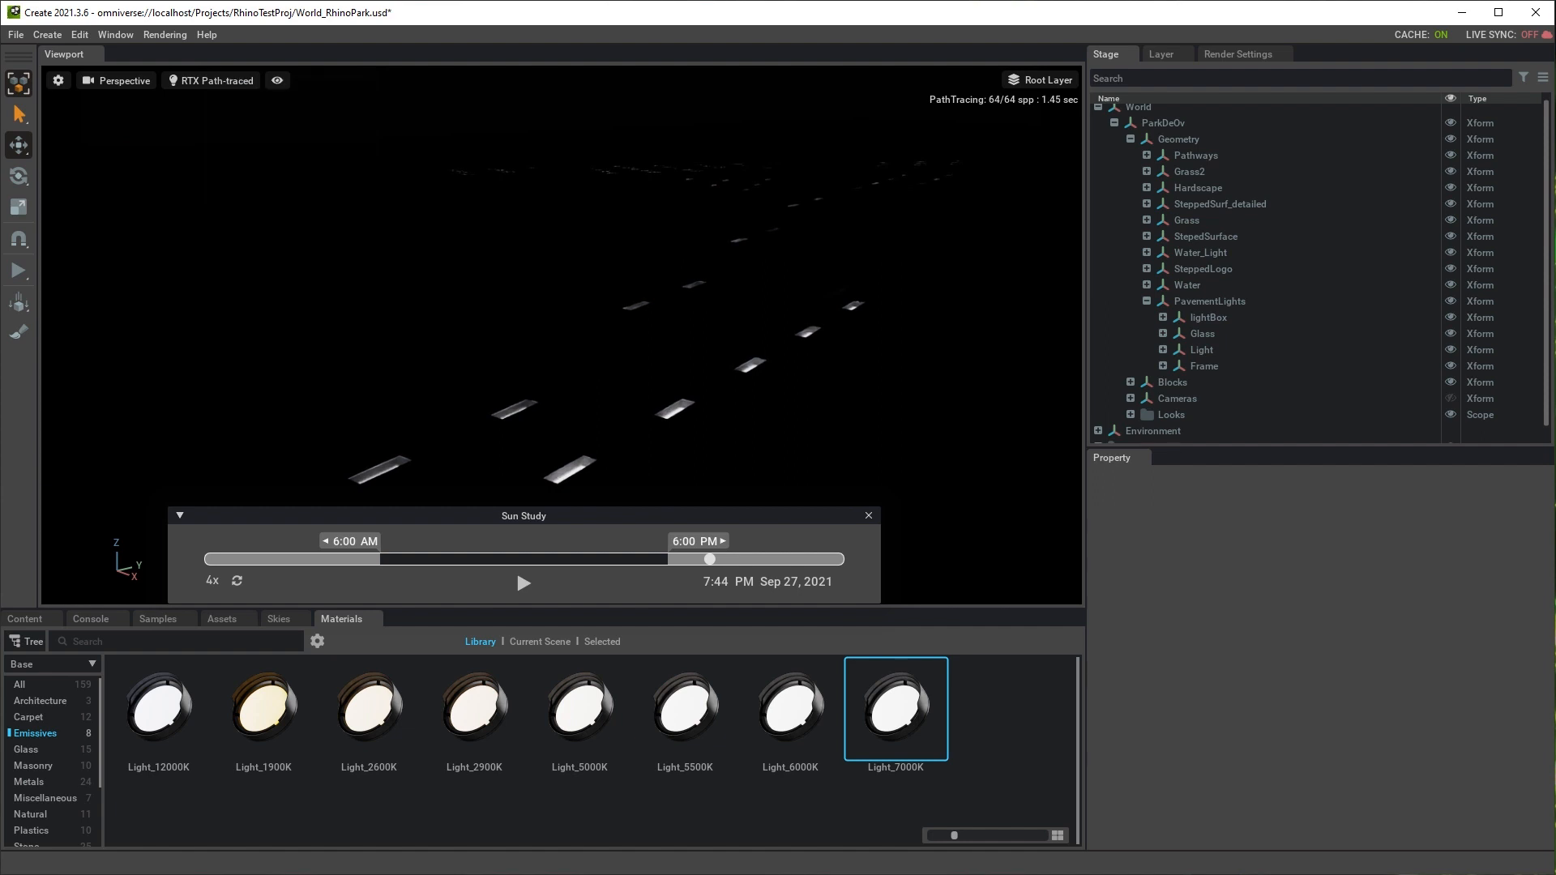
click(1238, 53)
click(1467, 112)
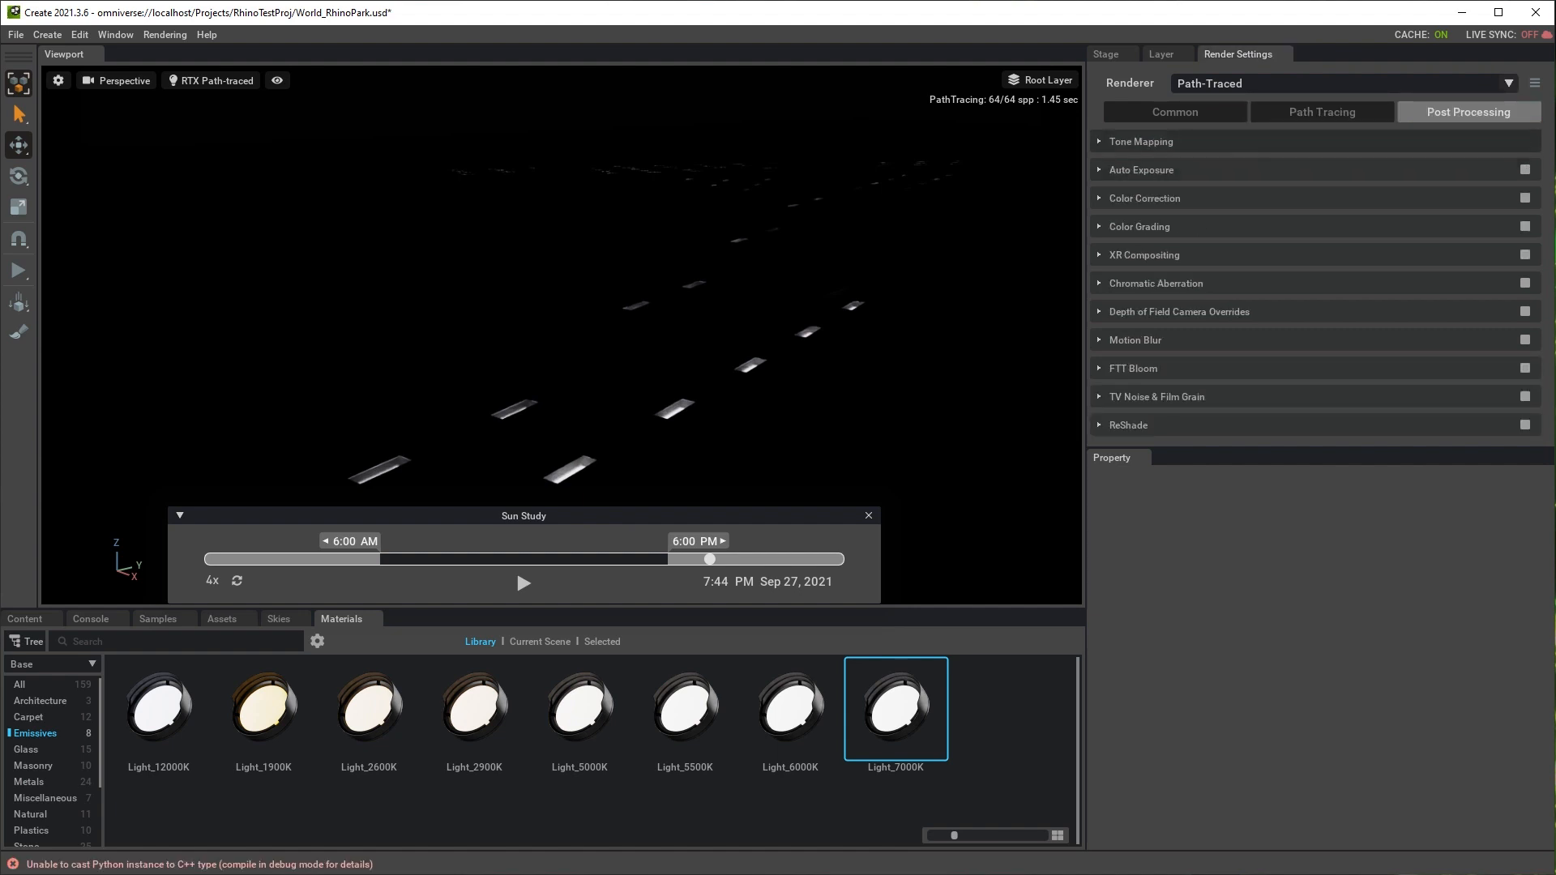
click(1140, 141)
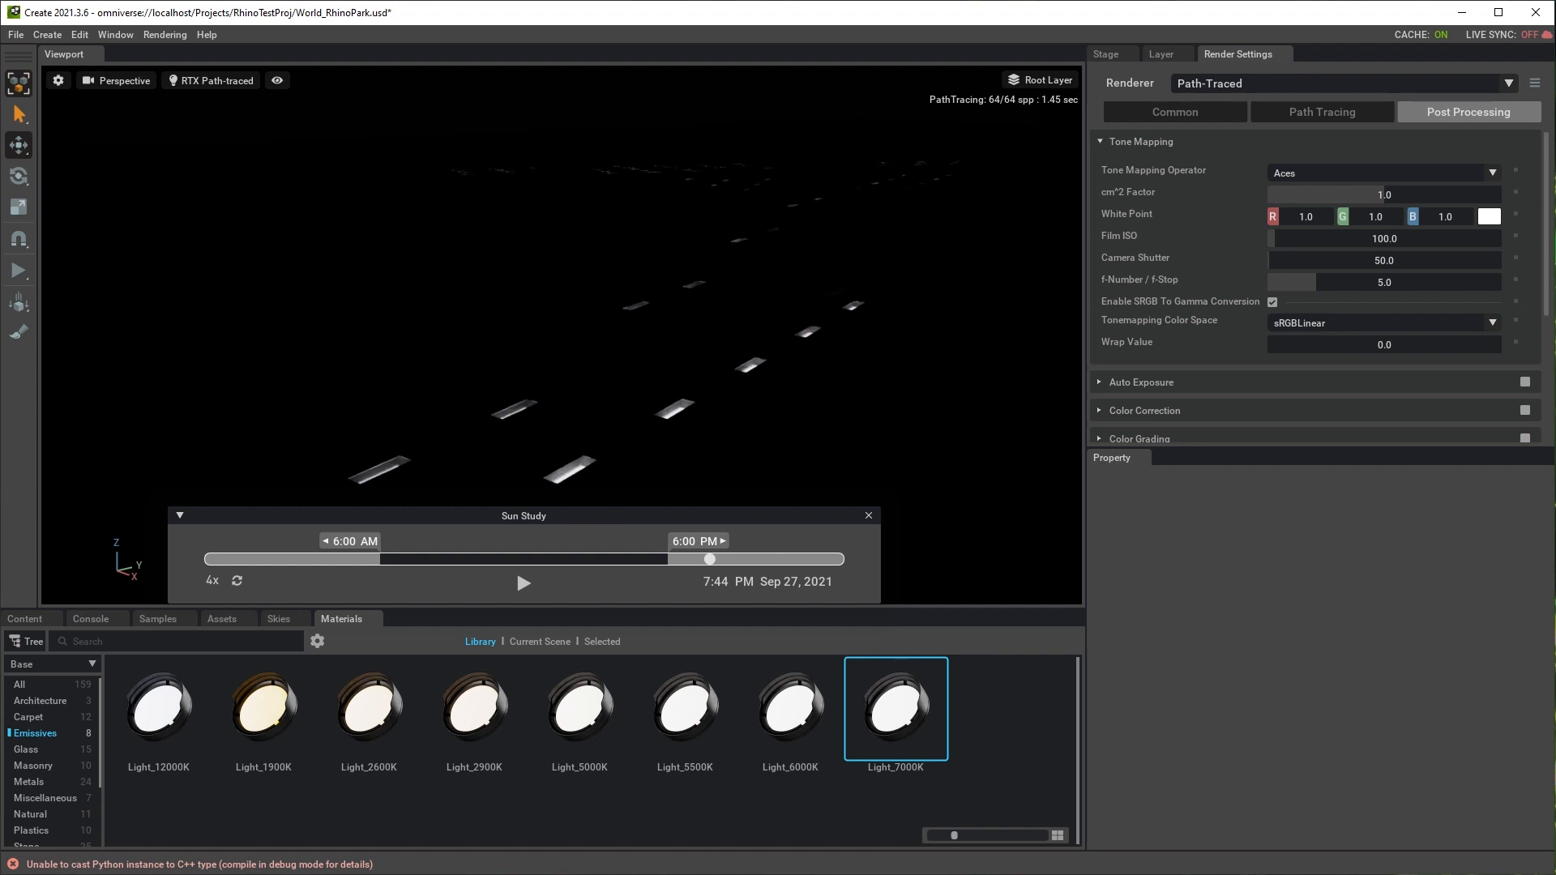
drag(1275, 238, 1326, 239)
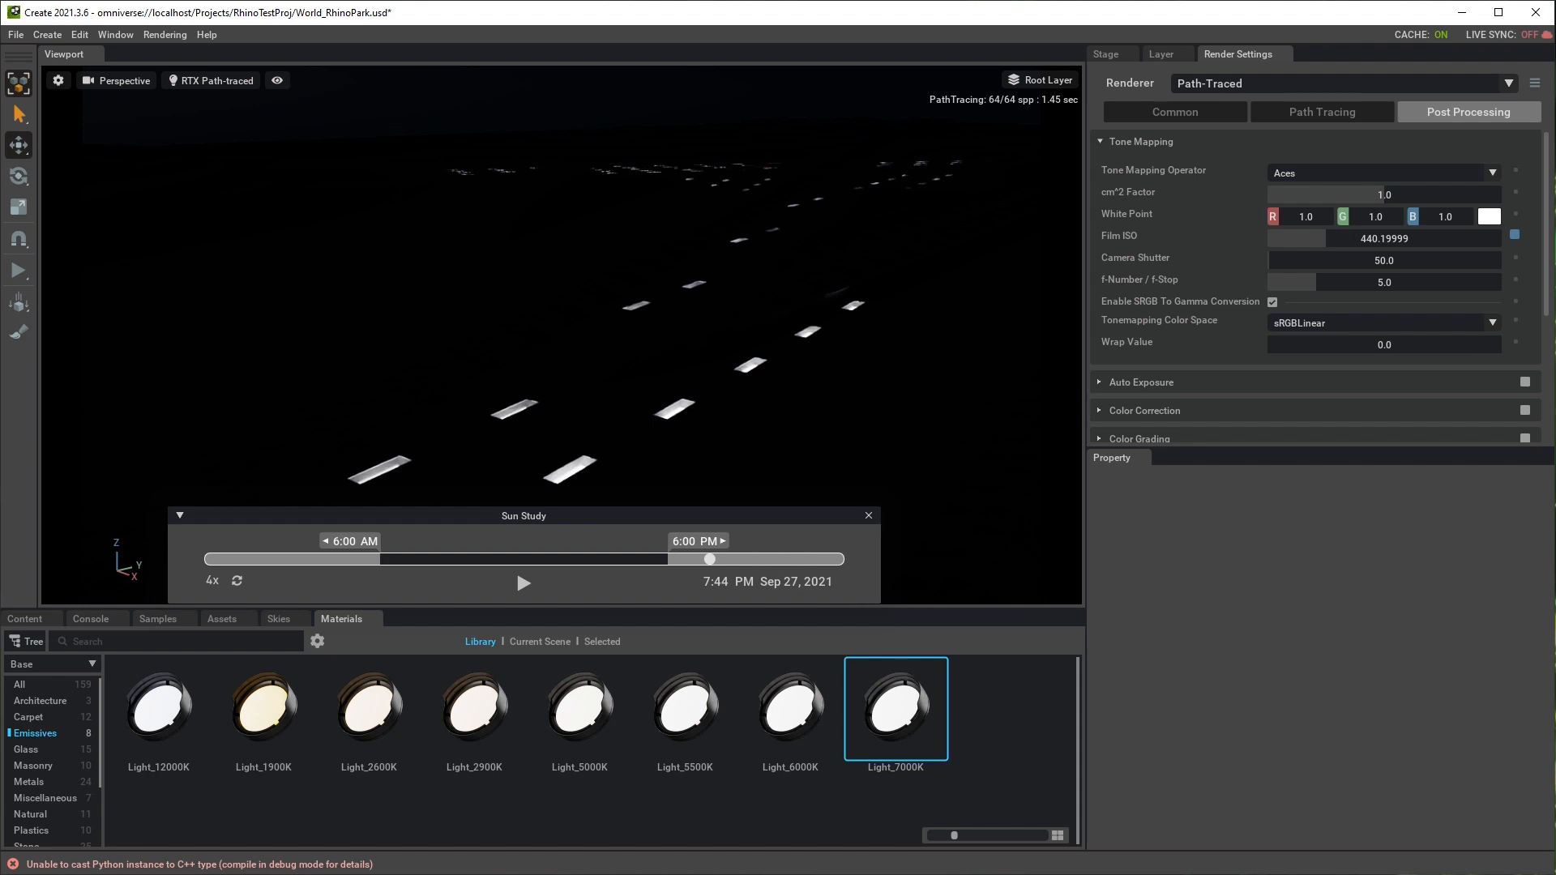
drag(1383, 261, 1351, 260)
mouse_move(561, 335)
right_down()
mouse_move(561, 406)
mouse_move(547, 311)
right_up()
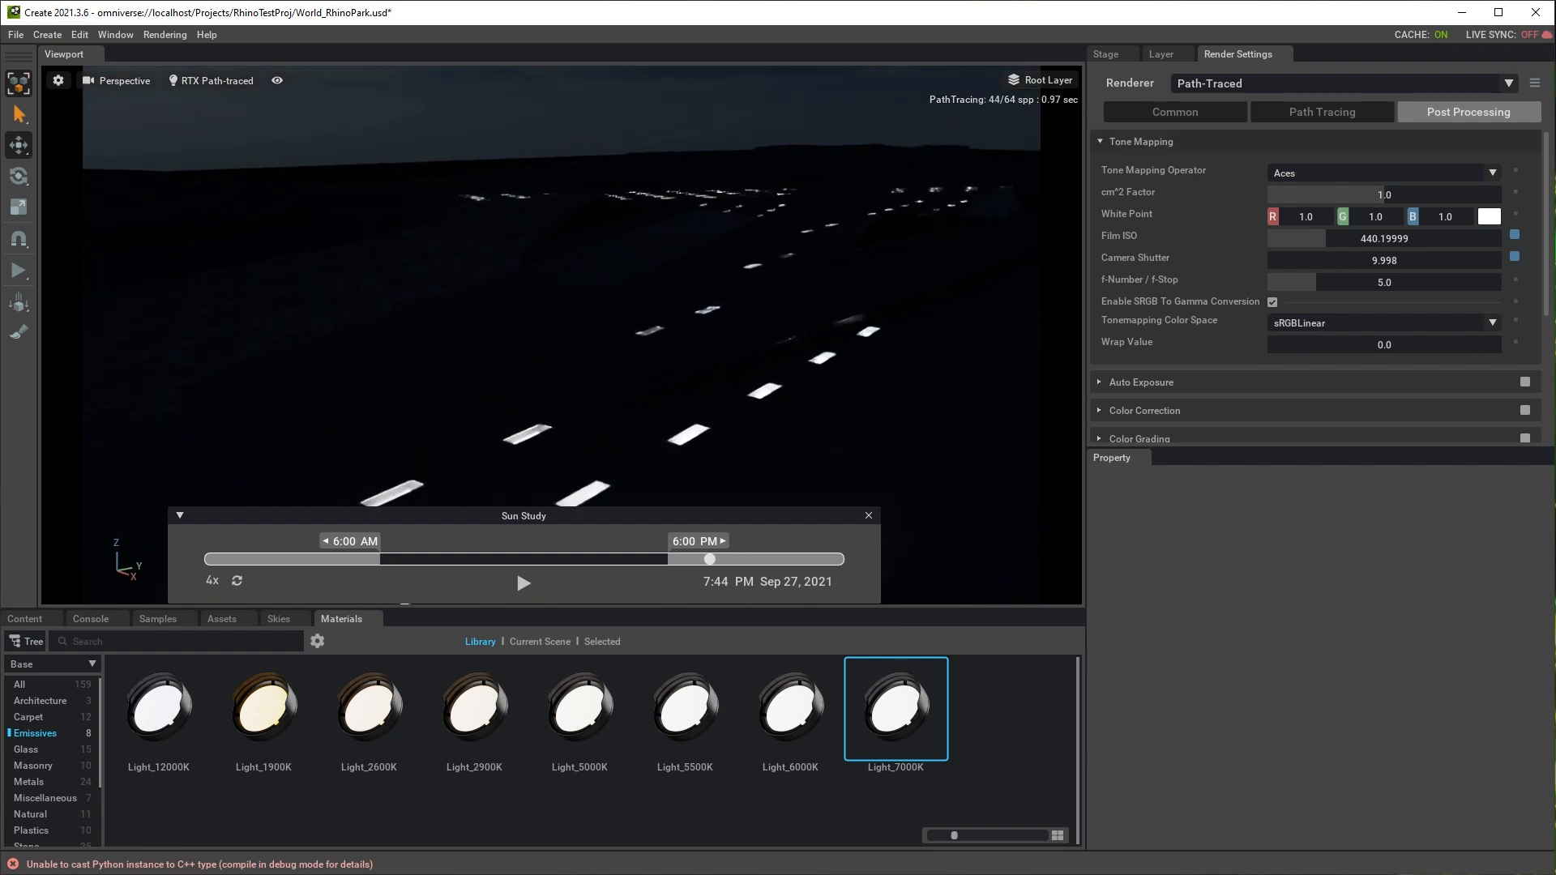
click(1106, 53)
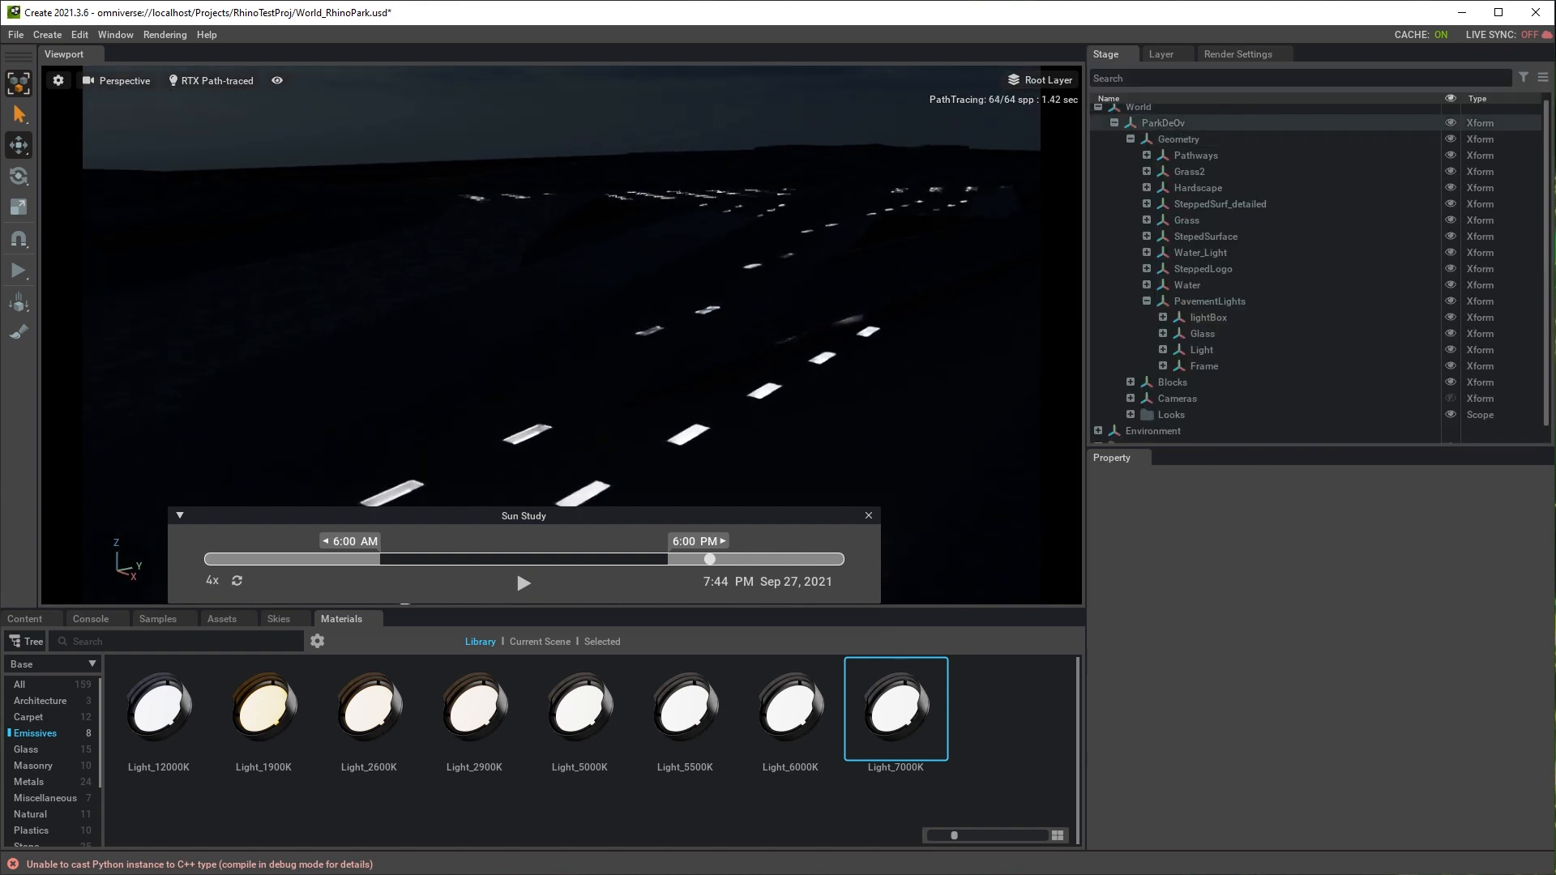
- Set the Emissive Intensity of the Light_7000K material in the root Looks folder to 50000 and check the brighter pavement lights
click(1114, 122)
click(1098, 160)
click(1169, 176)
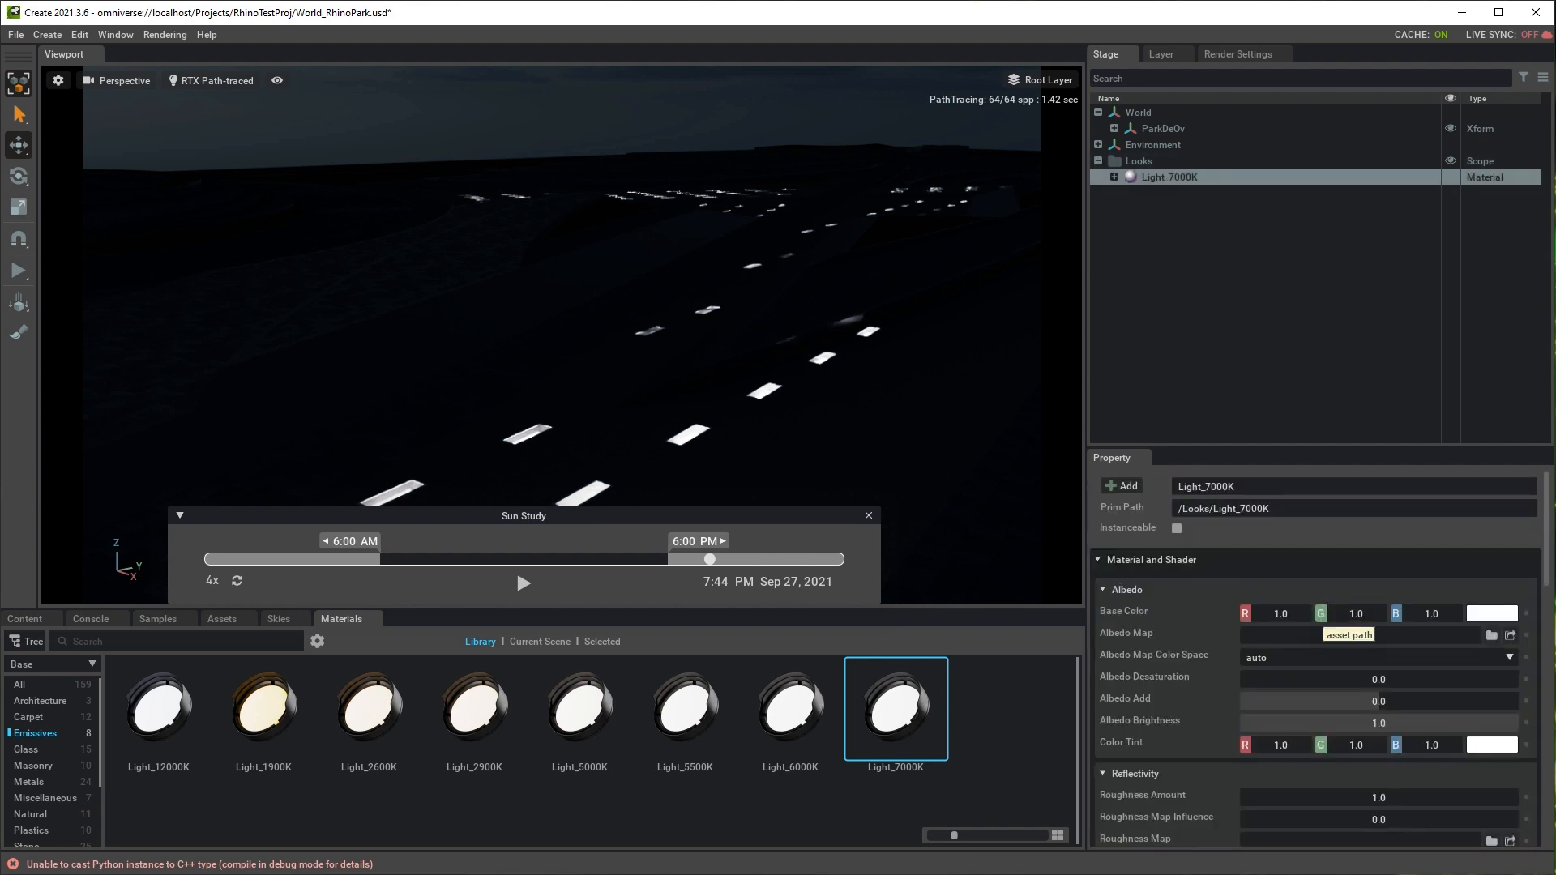
scroll(1337, 632, down, 4)
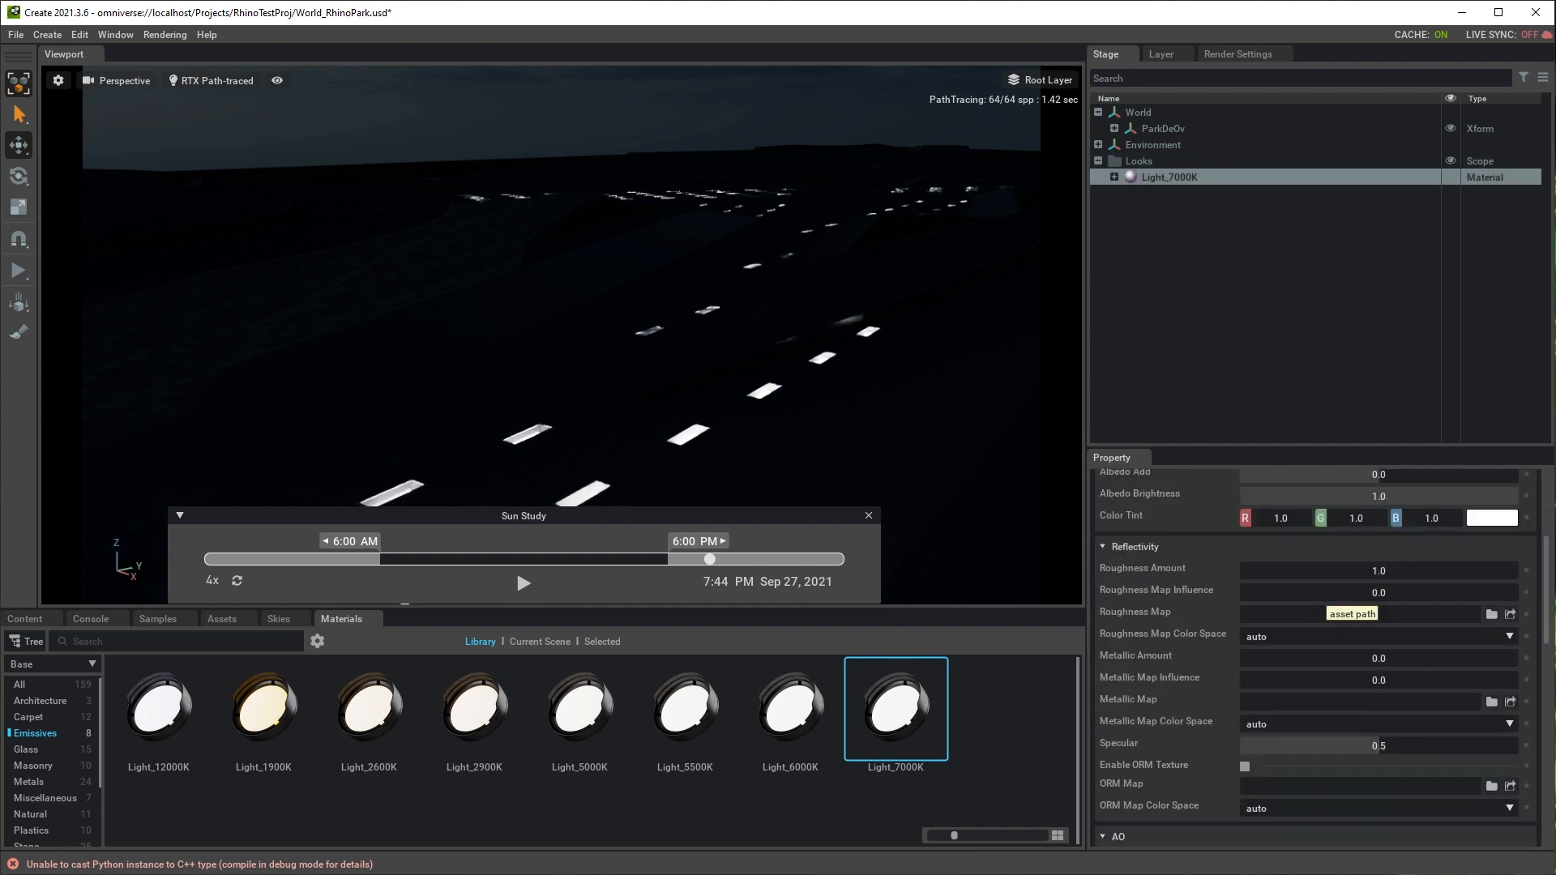
scroll(1337, 616, down, 2)
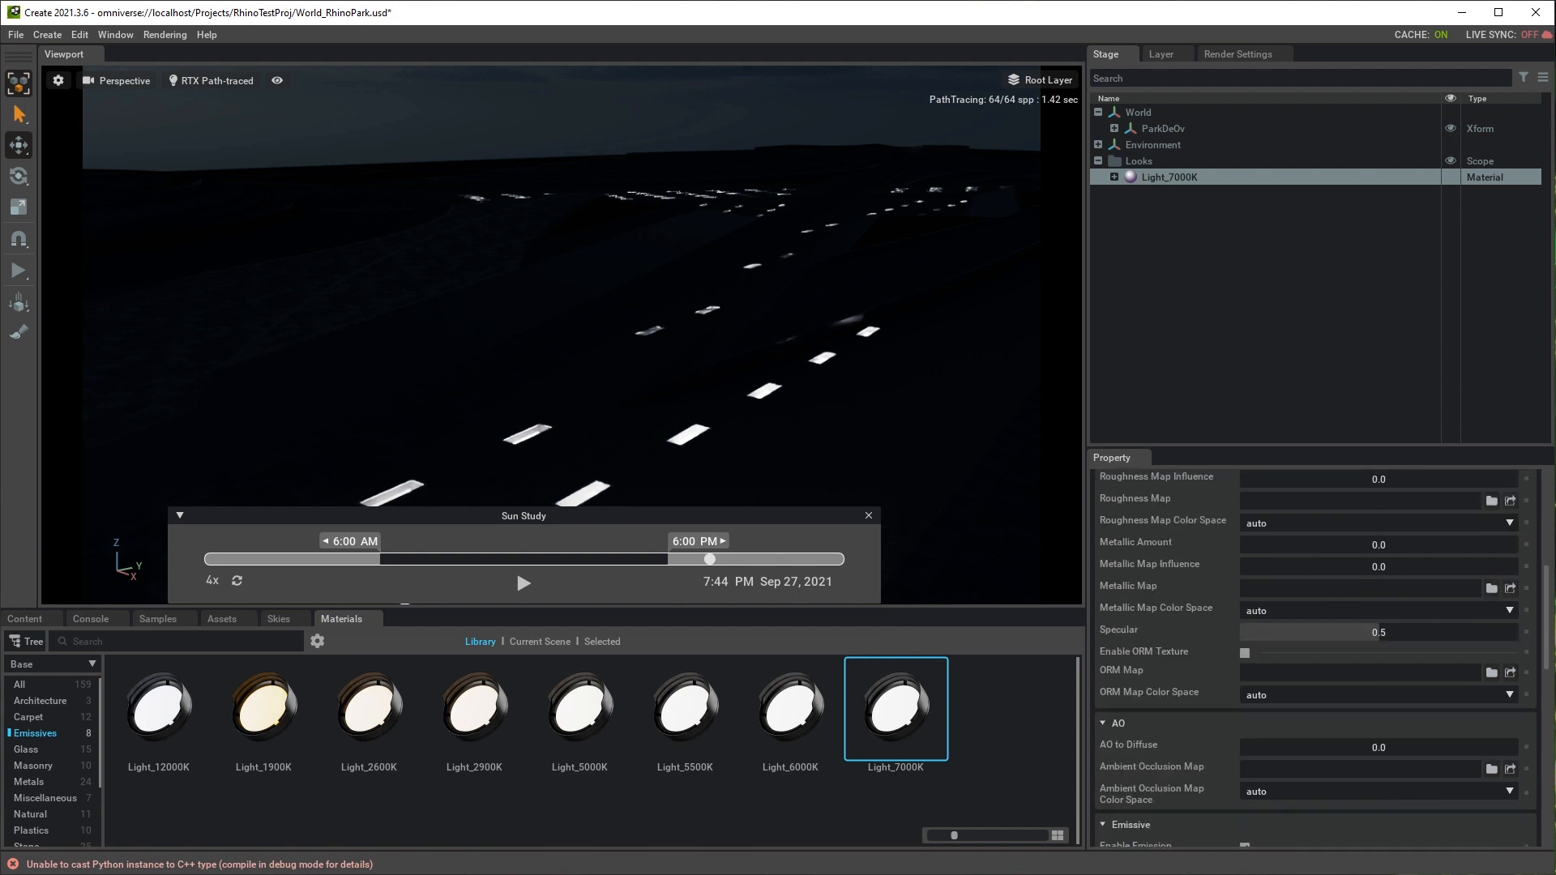
scroll(1297, 689, down, 4)
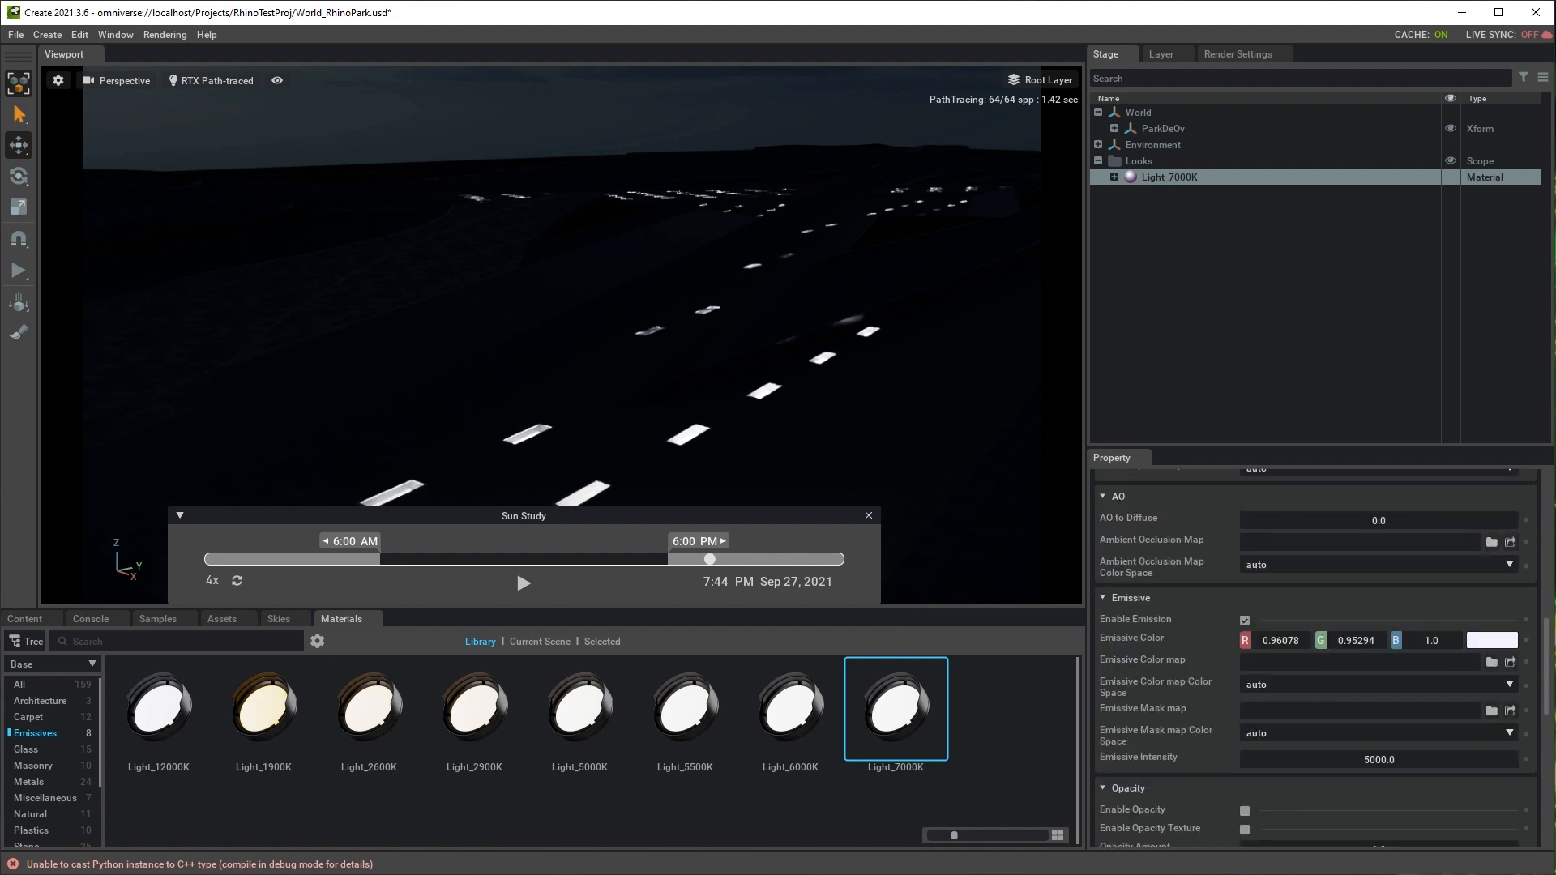
double_click(1258, 759)
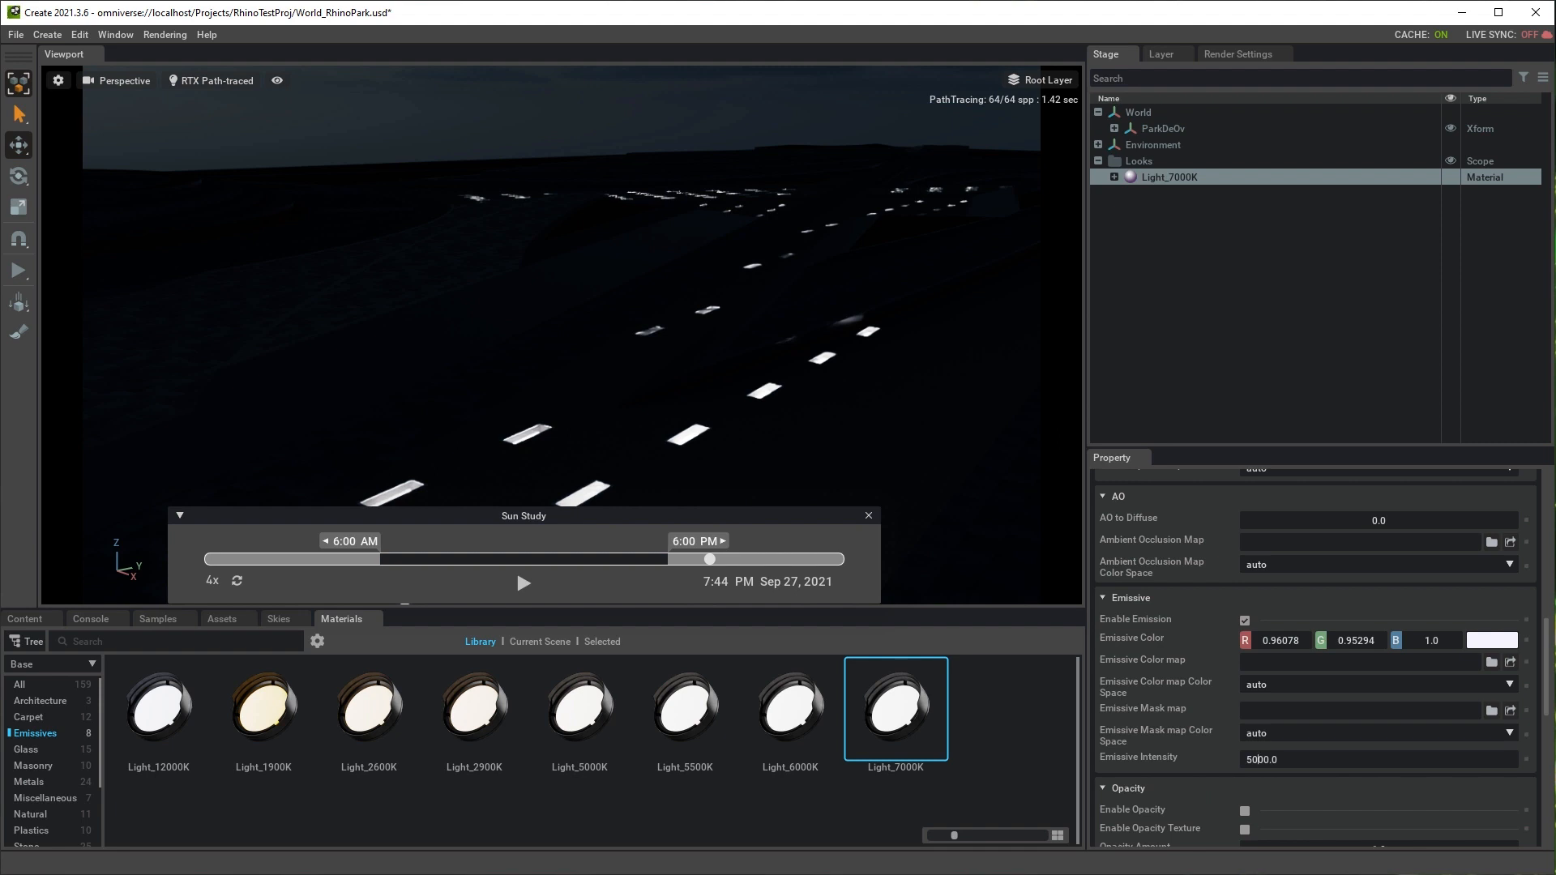
text(0)
key(Return)
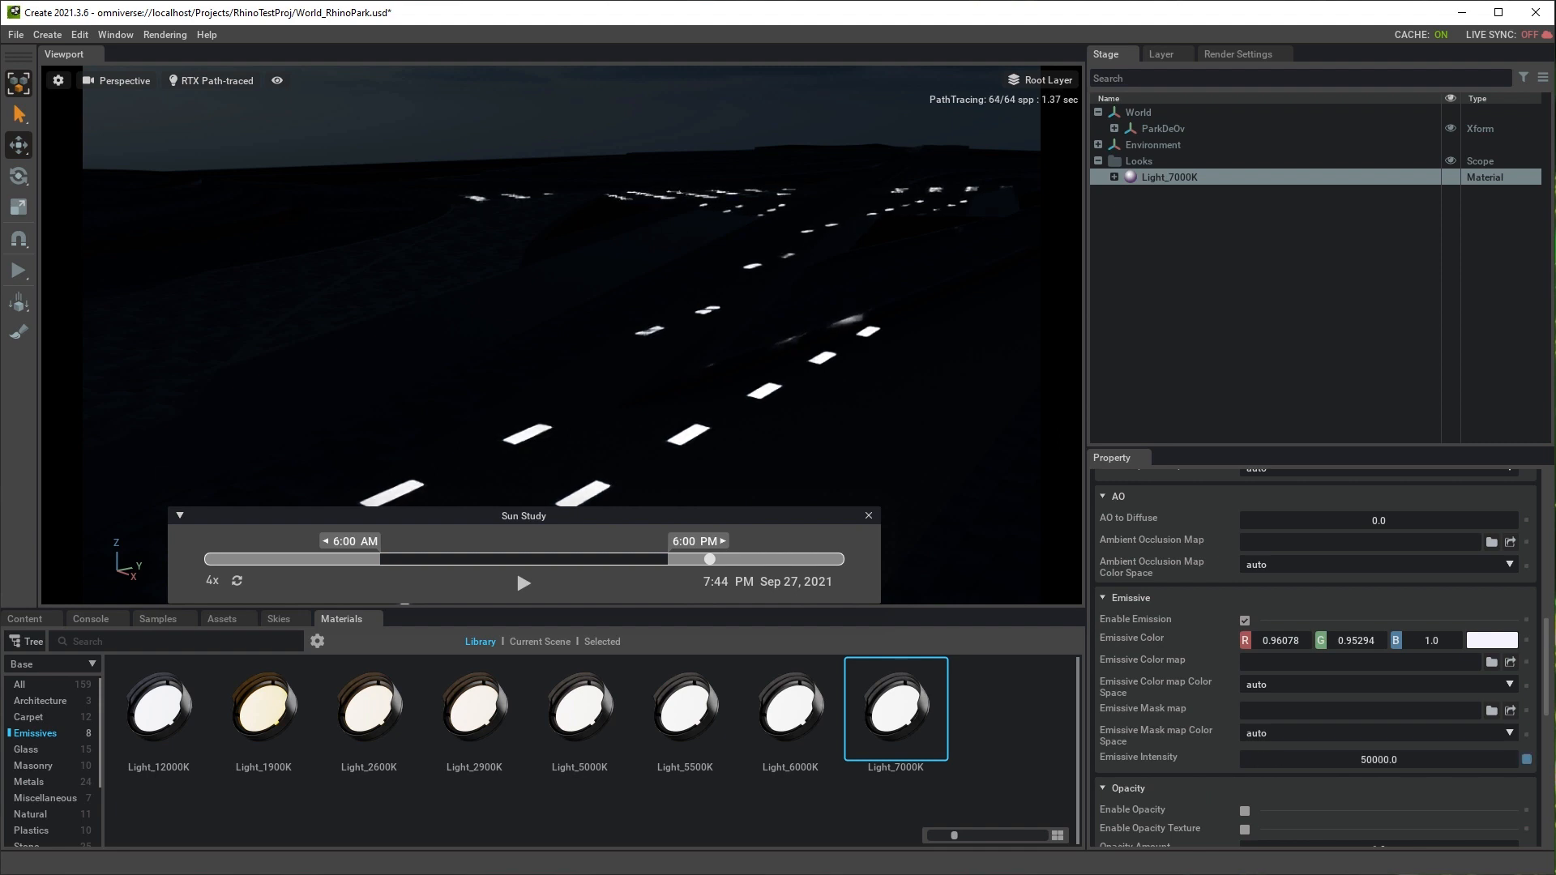
right_drag(561, 324, 561, 420)
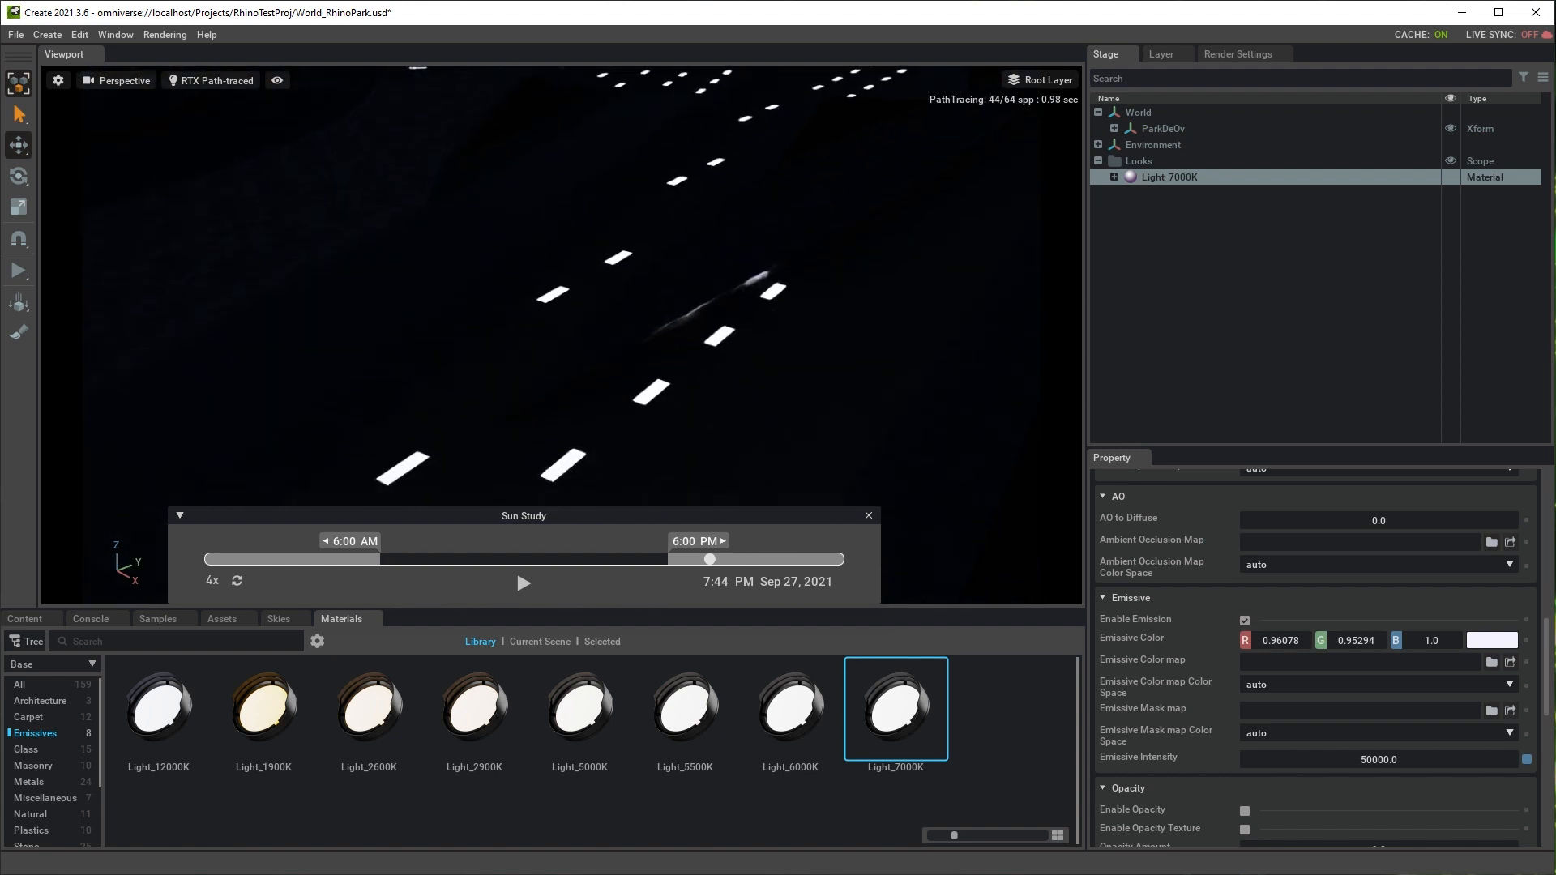
- Set the time of day to 3:14 PM and enable Auto Exposure in the post-processing render settings
drag(710, 560, 601, 560)
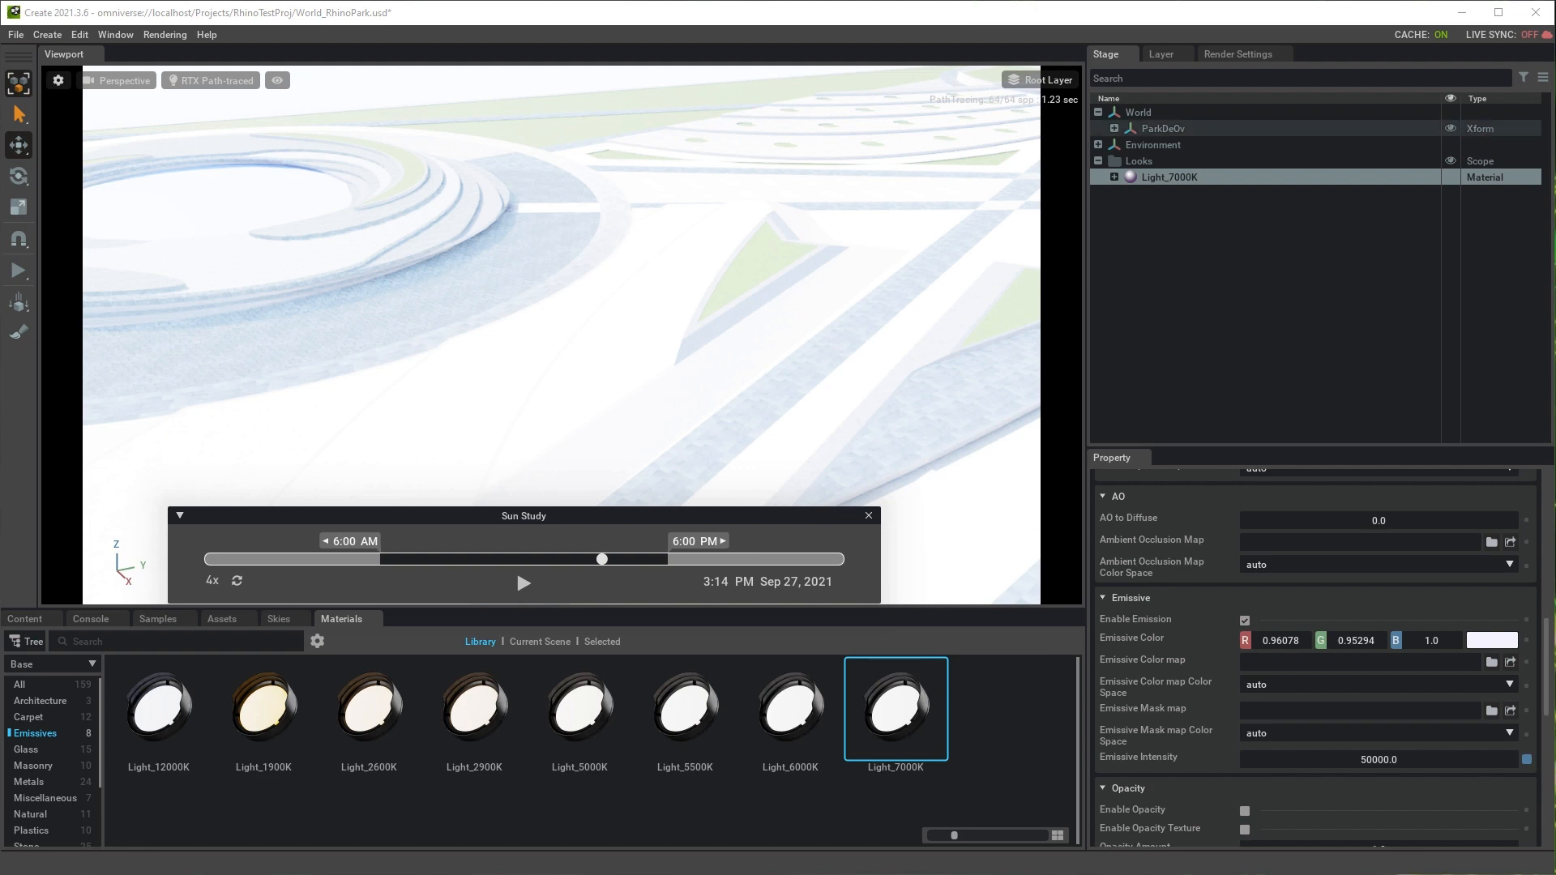
click(1237, 53)
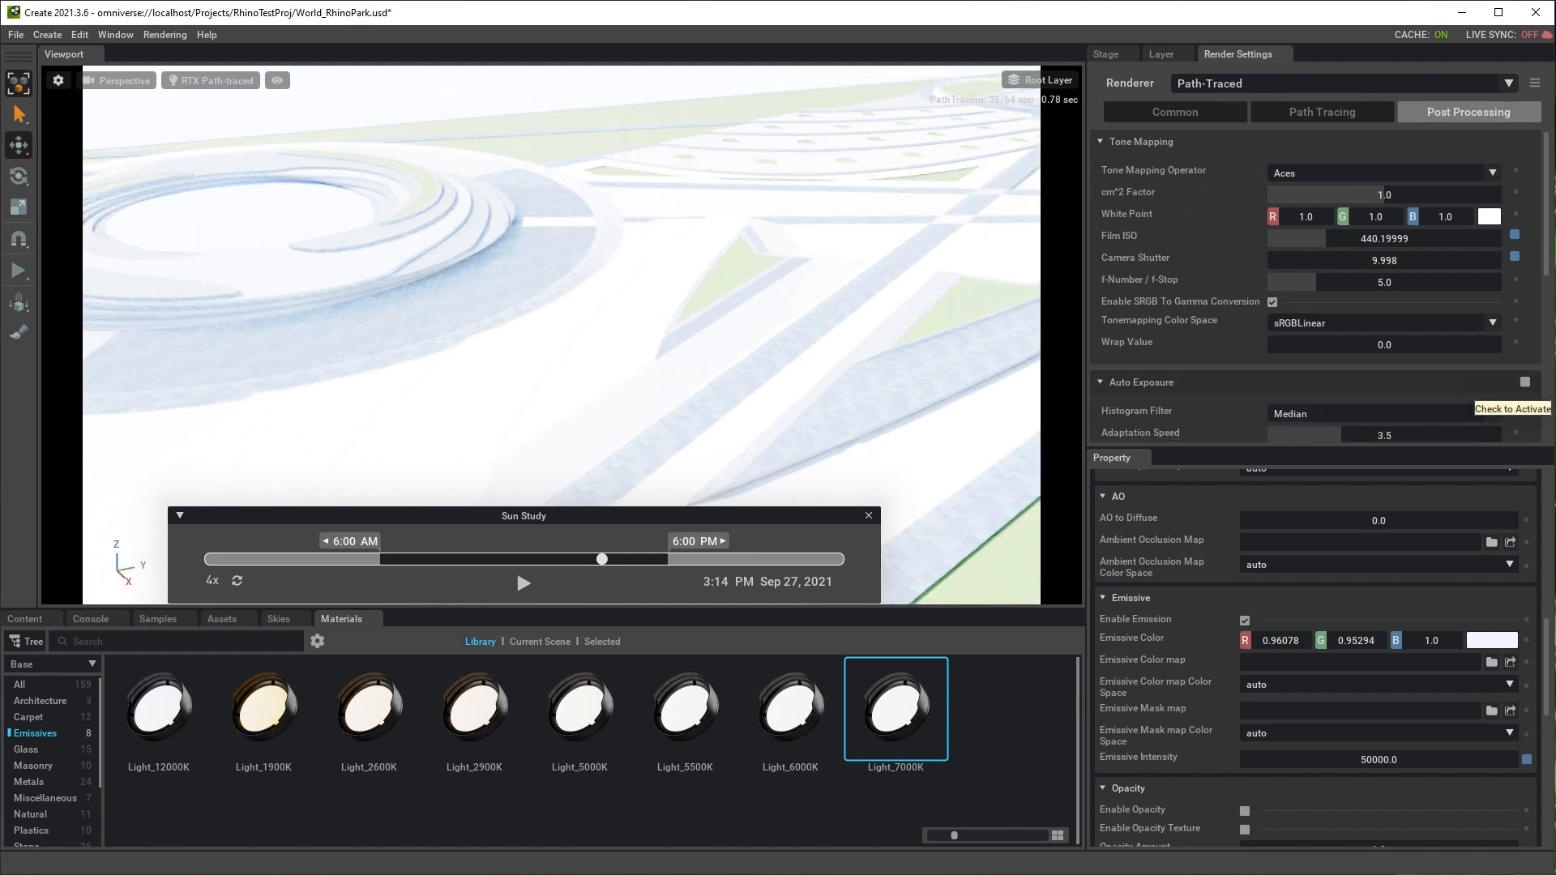
click(1524, 382)
scroll(1312, 267, down, 3)
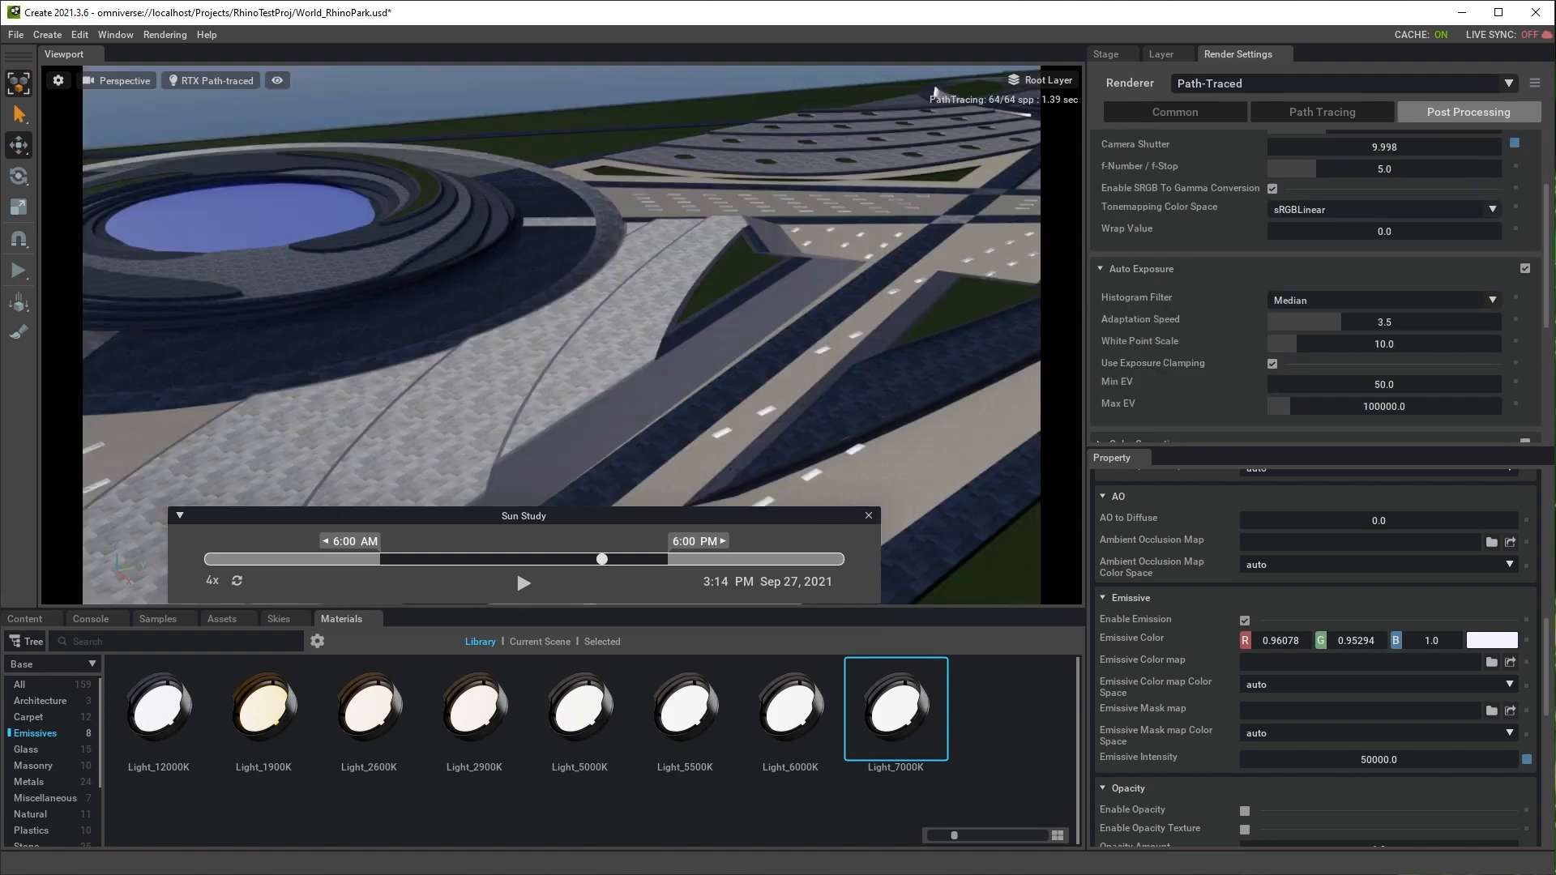
- Set the Auto Exposure Adaptation Speed to 10 and the White Point Scale to about 2.61
drag(1341, 321, 1501, 321)
drag(1365, 344, 1278, 344)
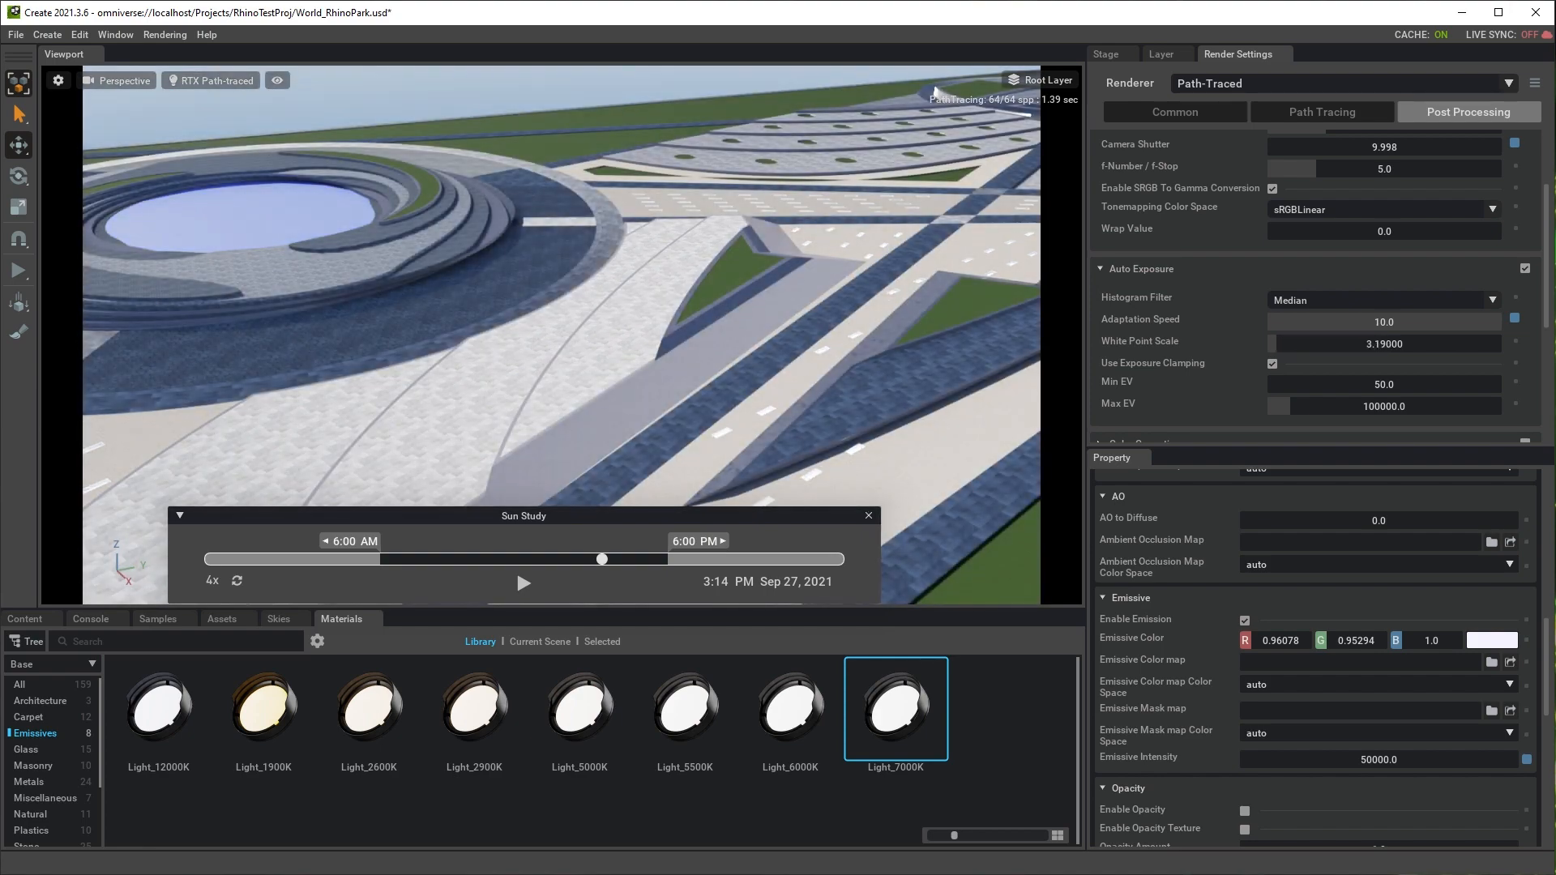
drag(1277, 344, 1274, 343)
alt+drag(561, 335, 519, 301)
middle_drag(518, 301, 502, 279)
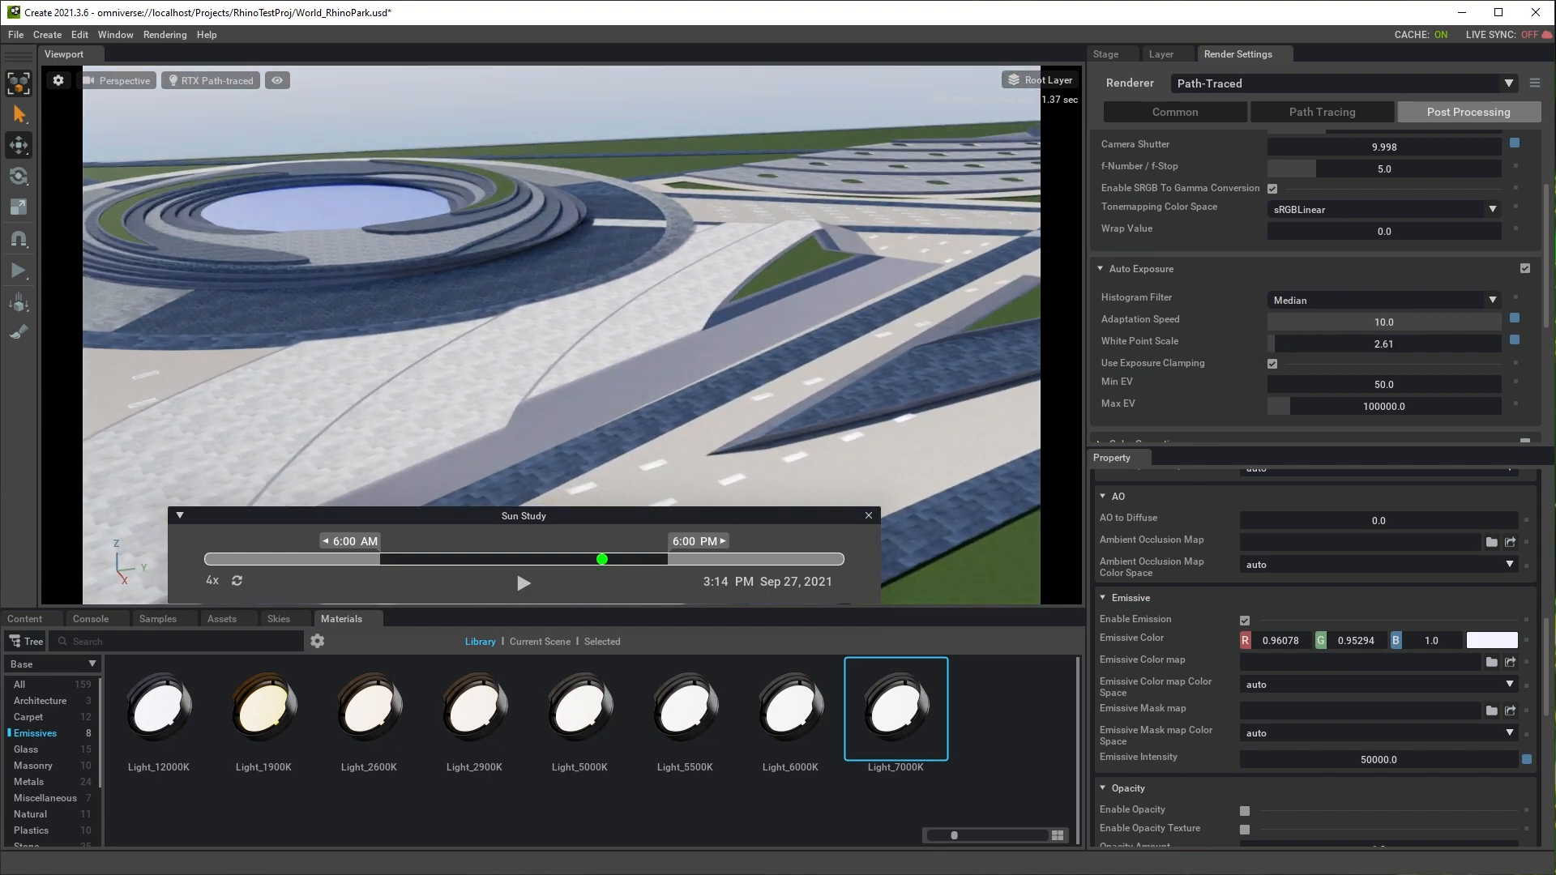
- Set the time of day to 7:27 PM and adjust the Auto Exposure White Point Scale to about 1.74
drag(601, 559, 702, 559)
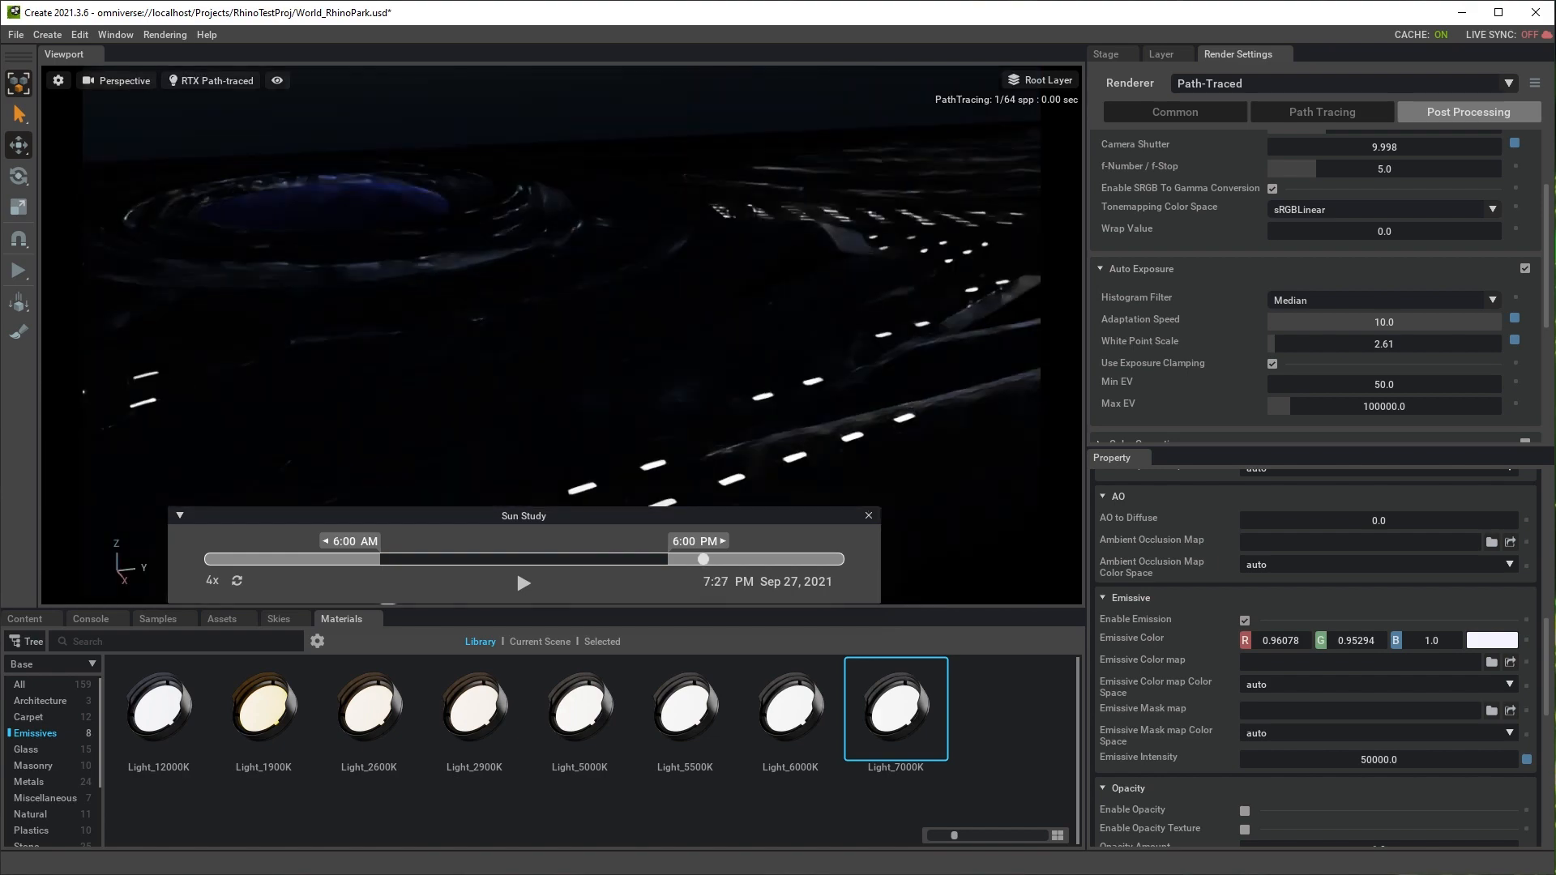
mouse_move(561, 335)
alt+mouse_down()
mouse_move(504, 316)
mouse_move(504, 298)
mouse_move(547, 348)
mouse_move(559, 317)
mouse_move(557, 330)
alt+mouse_up()
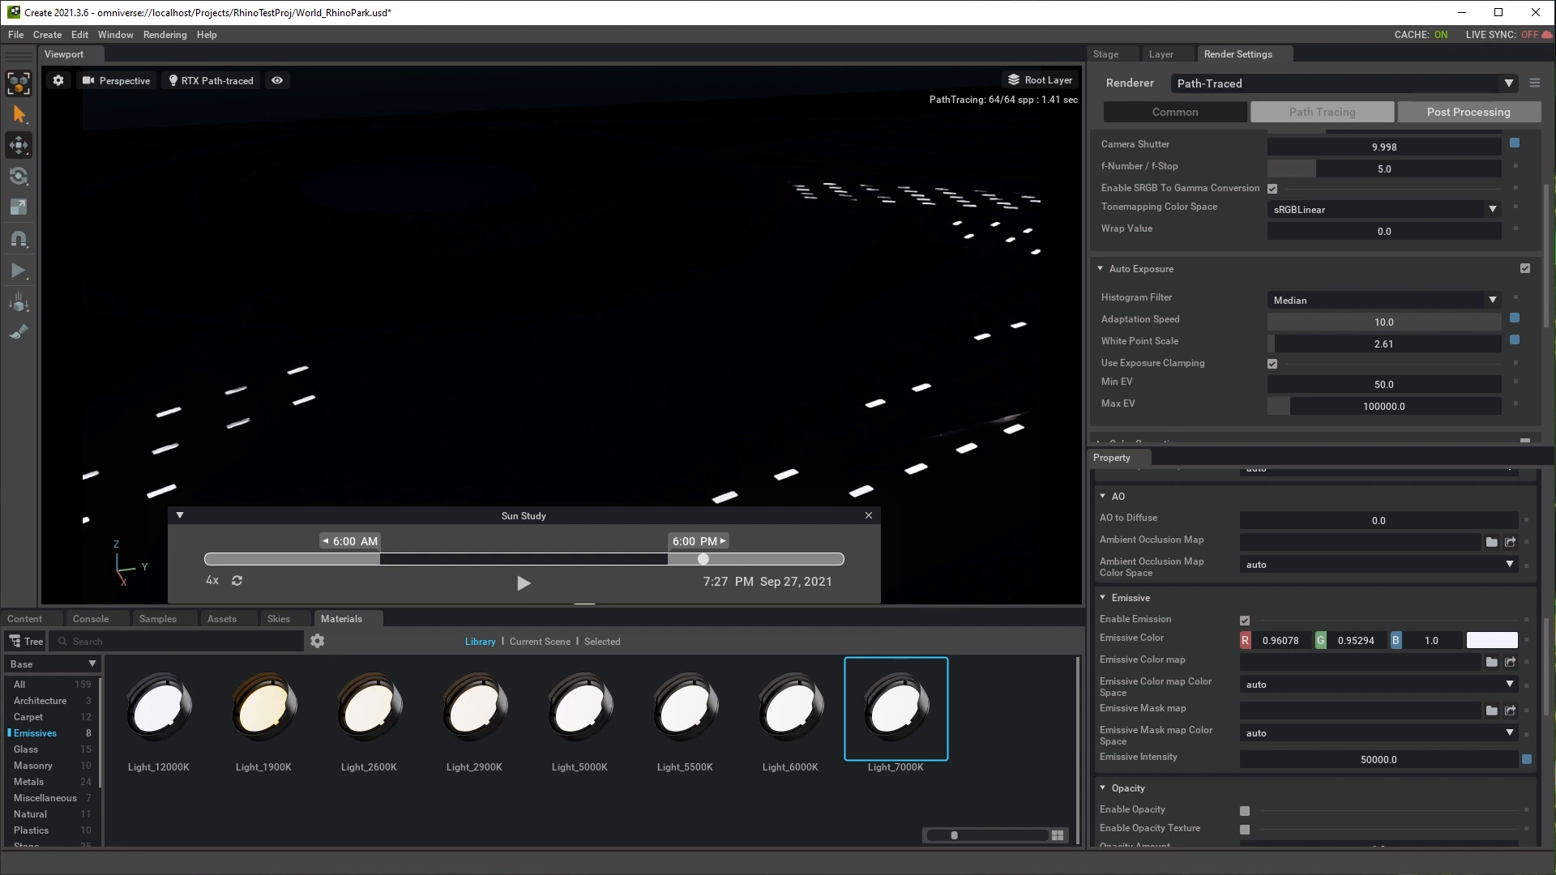
scroll(1313, 275, up, 2)
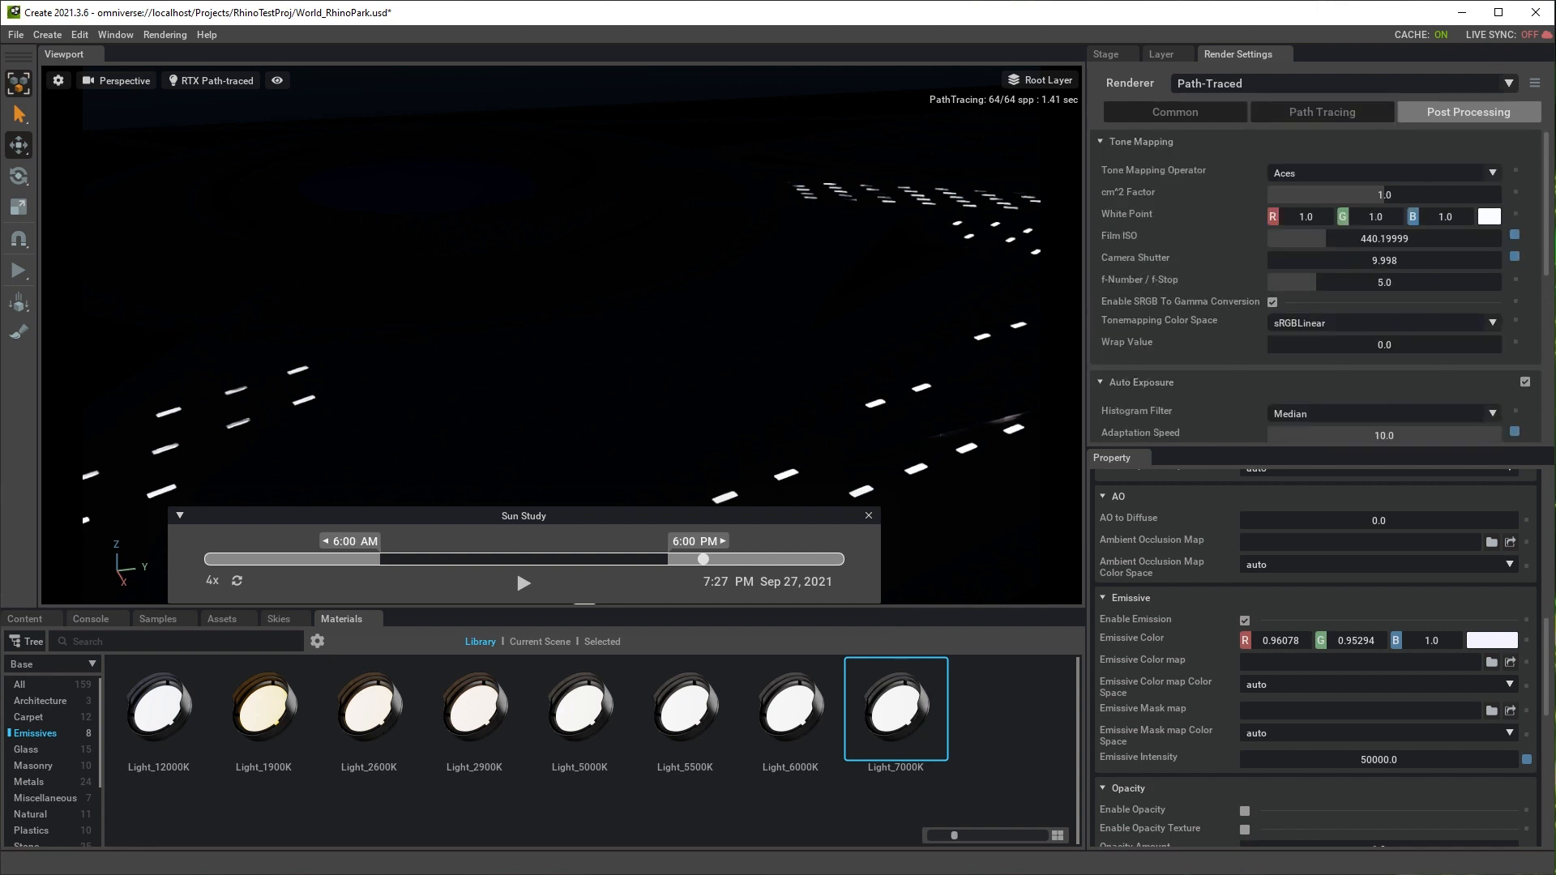
scroll(1313, 276, up, 2)
click(1141, 141)
mouse_move(1274, 244)
mouse_down()
mouse_move(1315, 244)
mouse_move(1268, 244)
mouse_up()
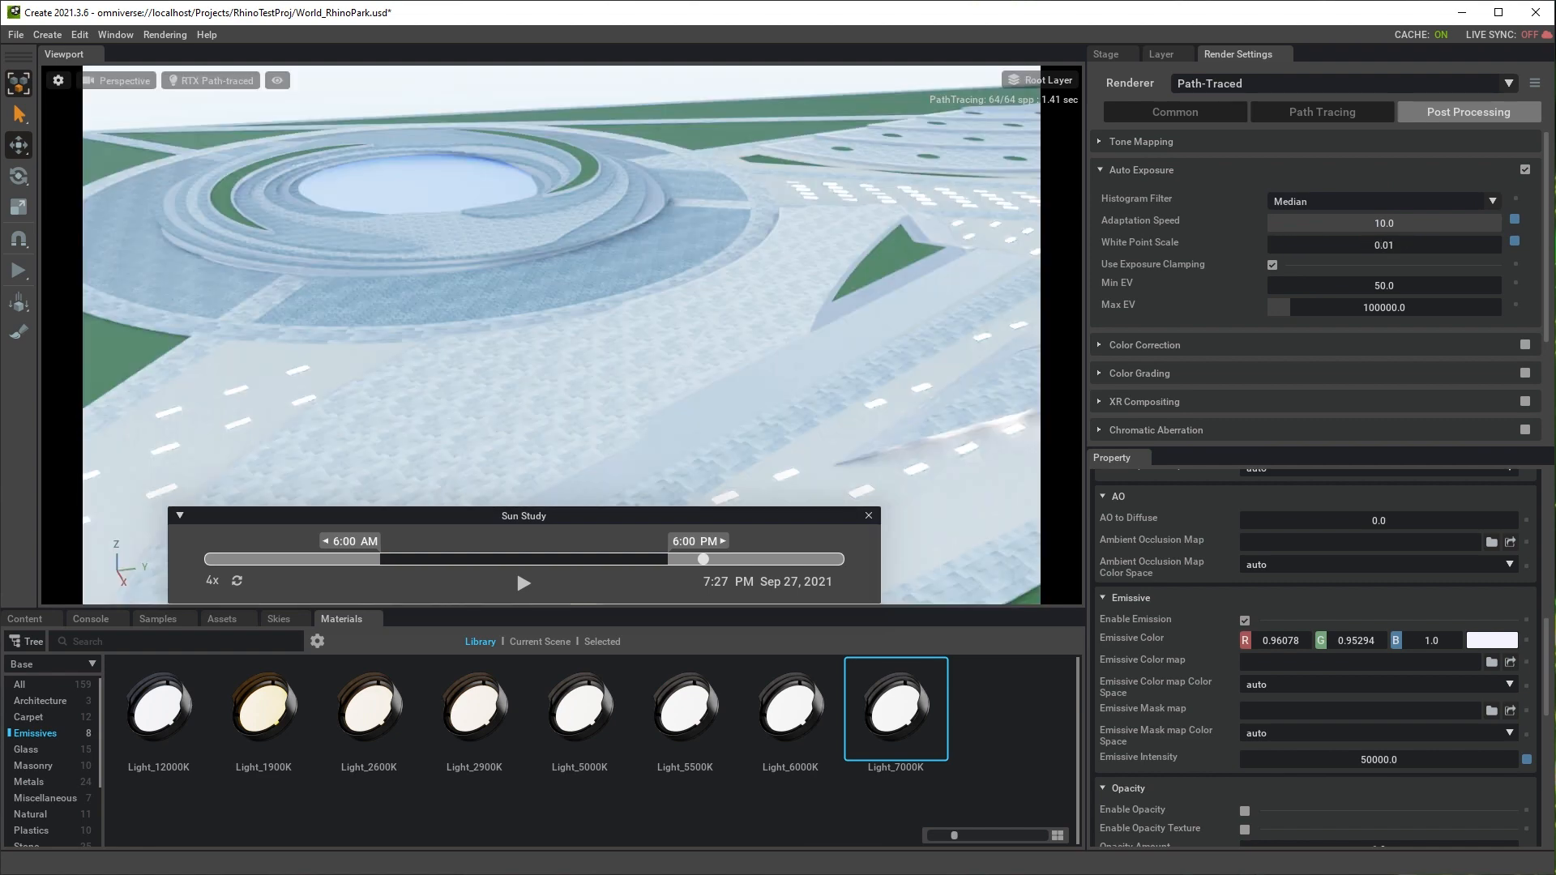
drag(1267, 244, 1272, 244)
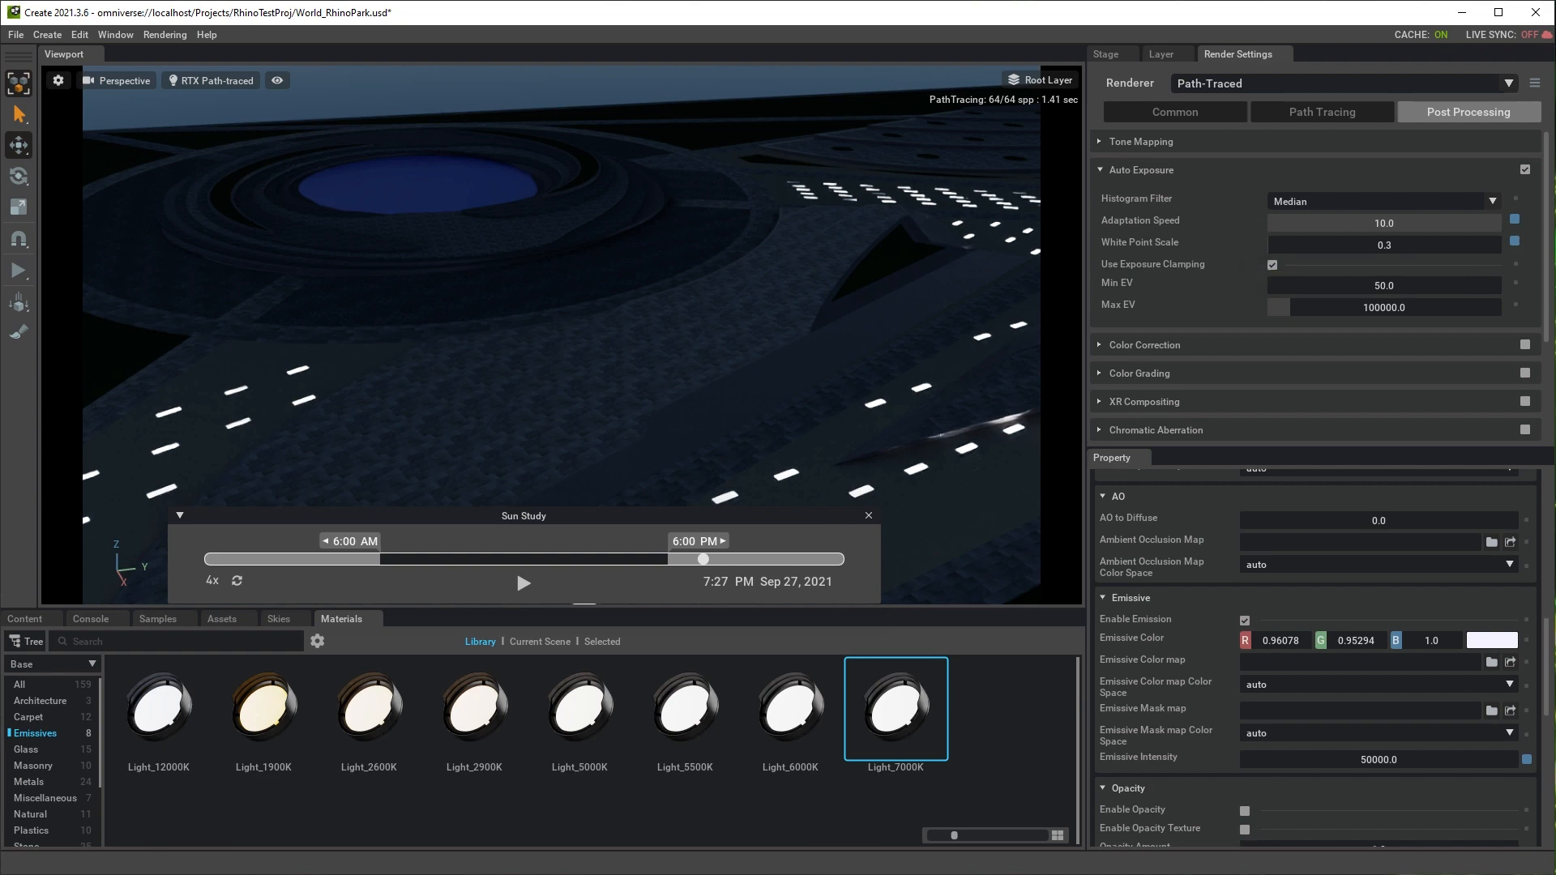
drag(1268, 244, 1272, 243)
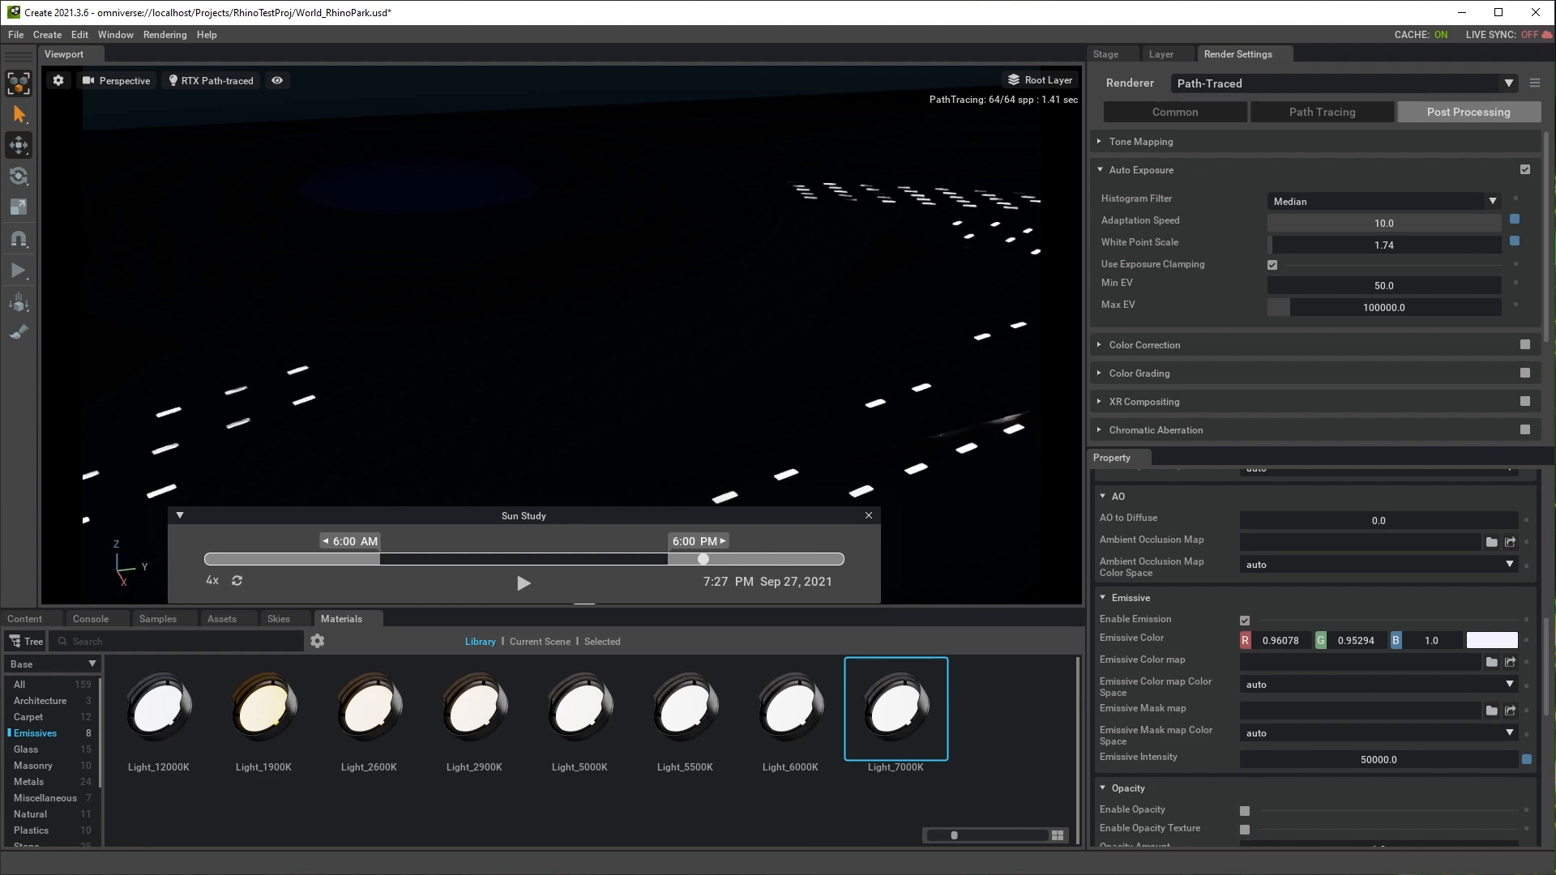
- Set the time of day to 2:58 PM to view the round pool in daylight
drag(704, 559, 596, 559)
right_drag(568, 324, 475, 313)
key(w)
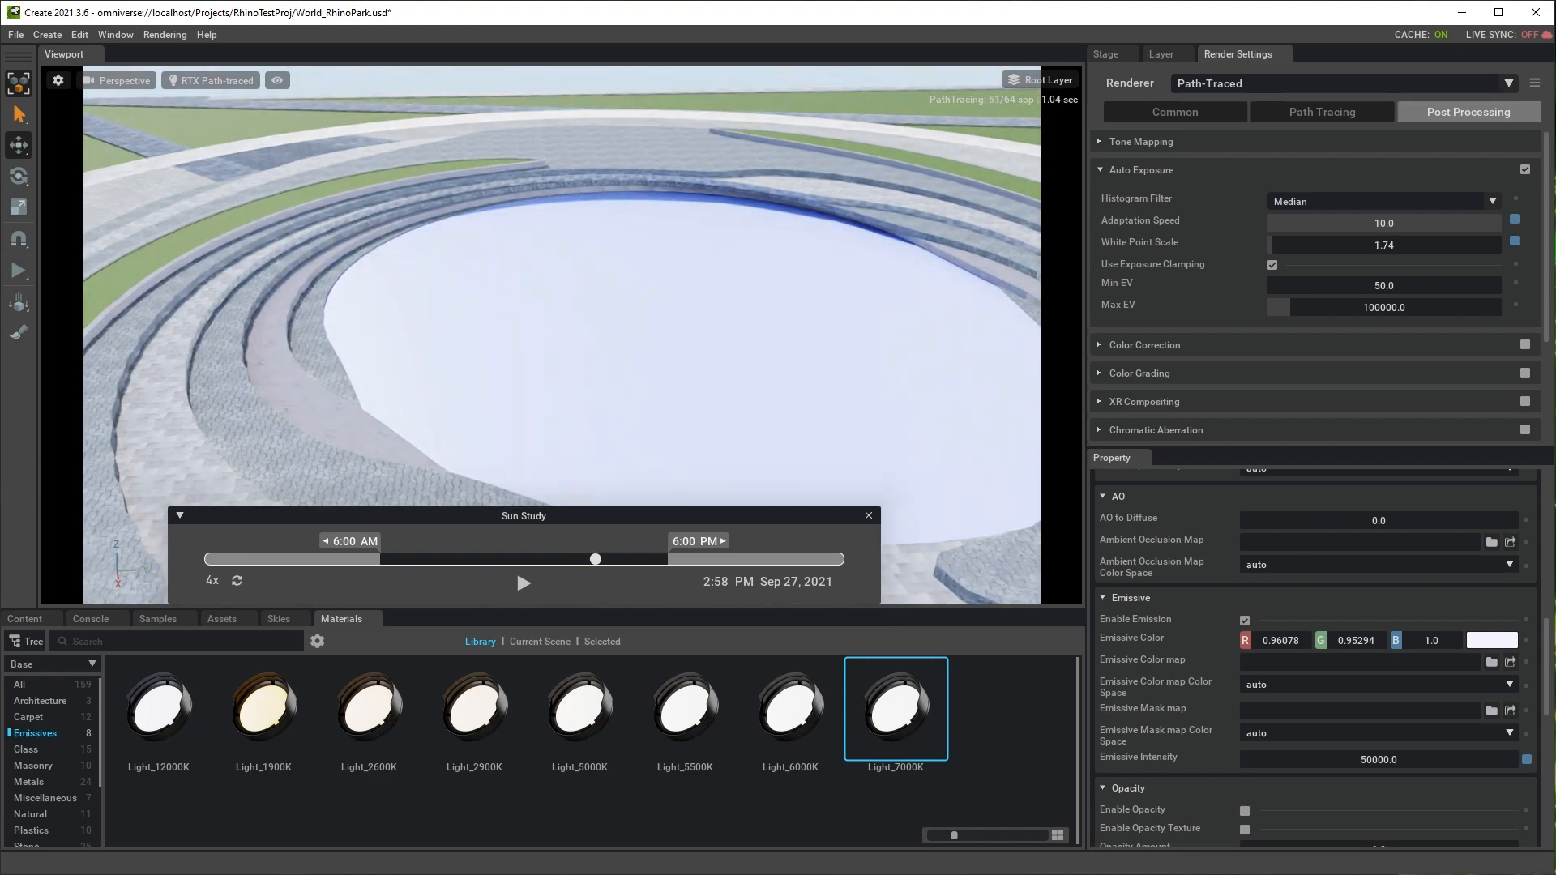
right_drag(518, 324, 559, 364)
- Assign the Water_Pool_Clear_Green material from the vMaterials Liquids category to the round pool's water mesh
click(560, 365)
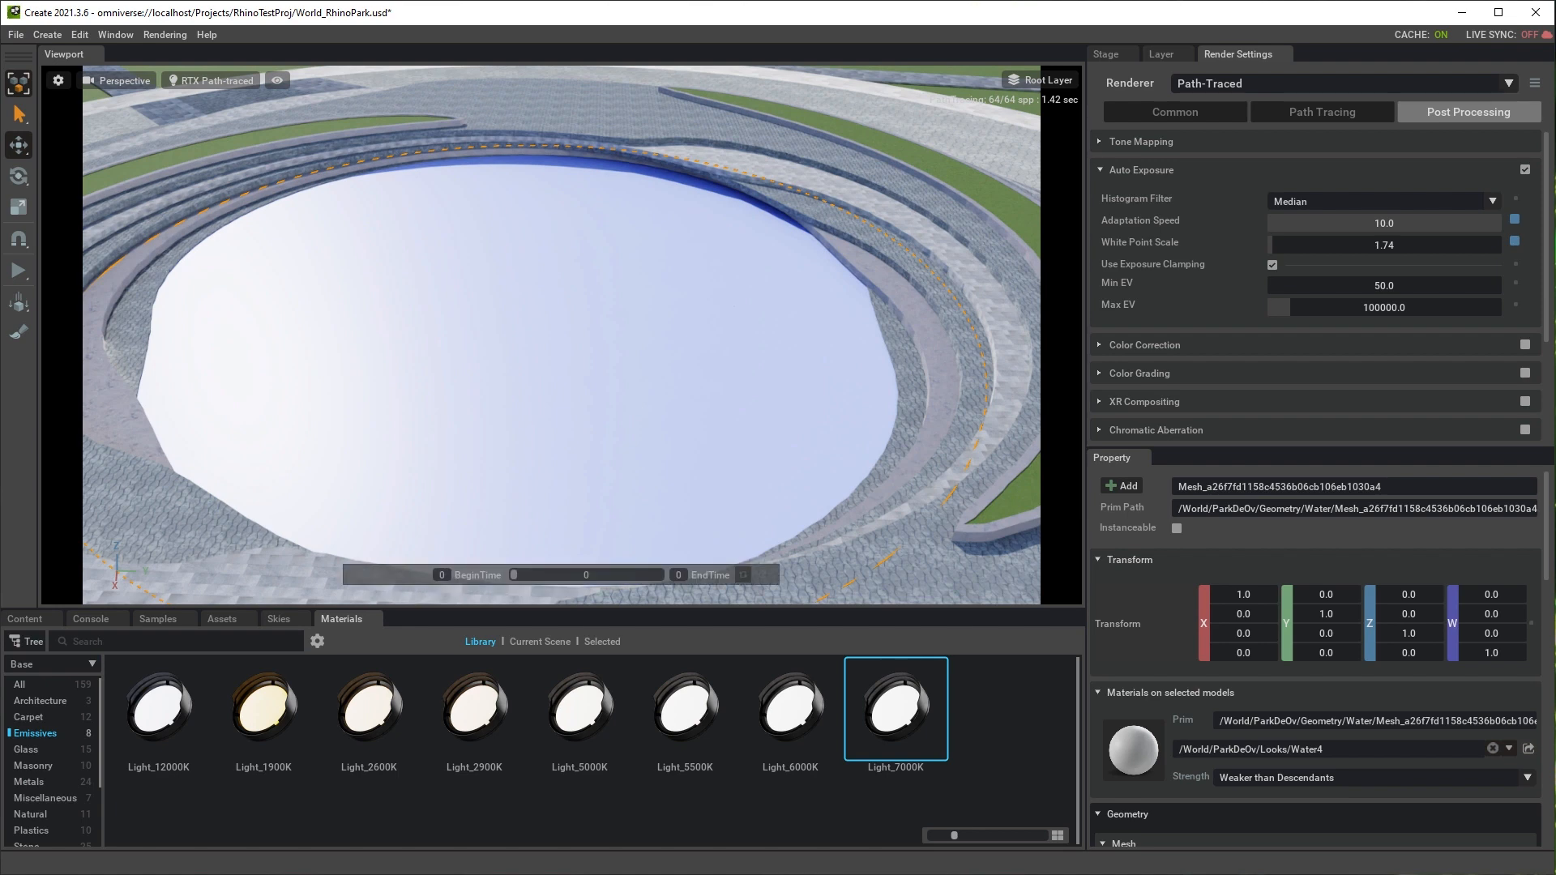
click(52, 664)
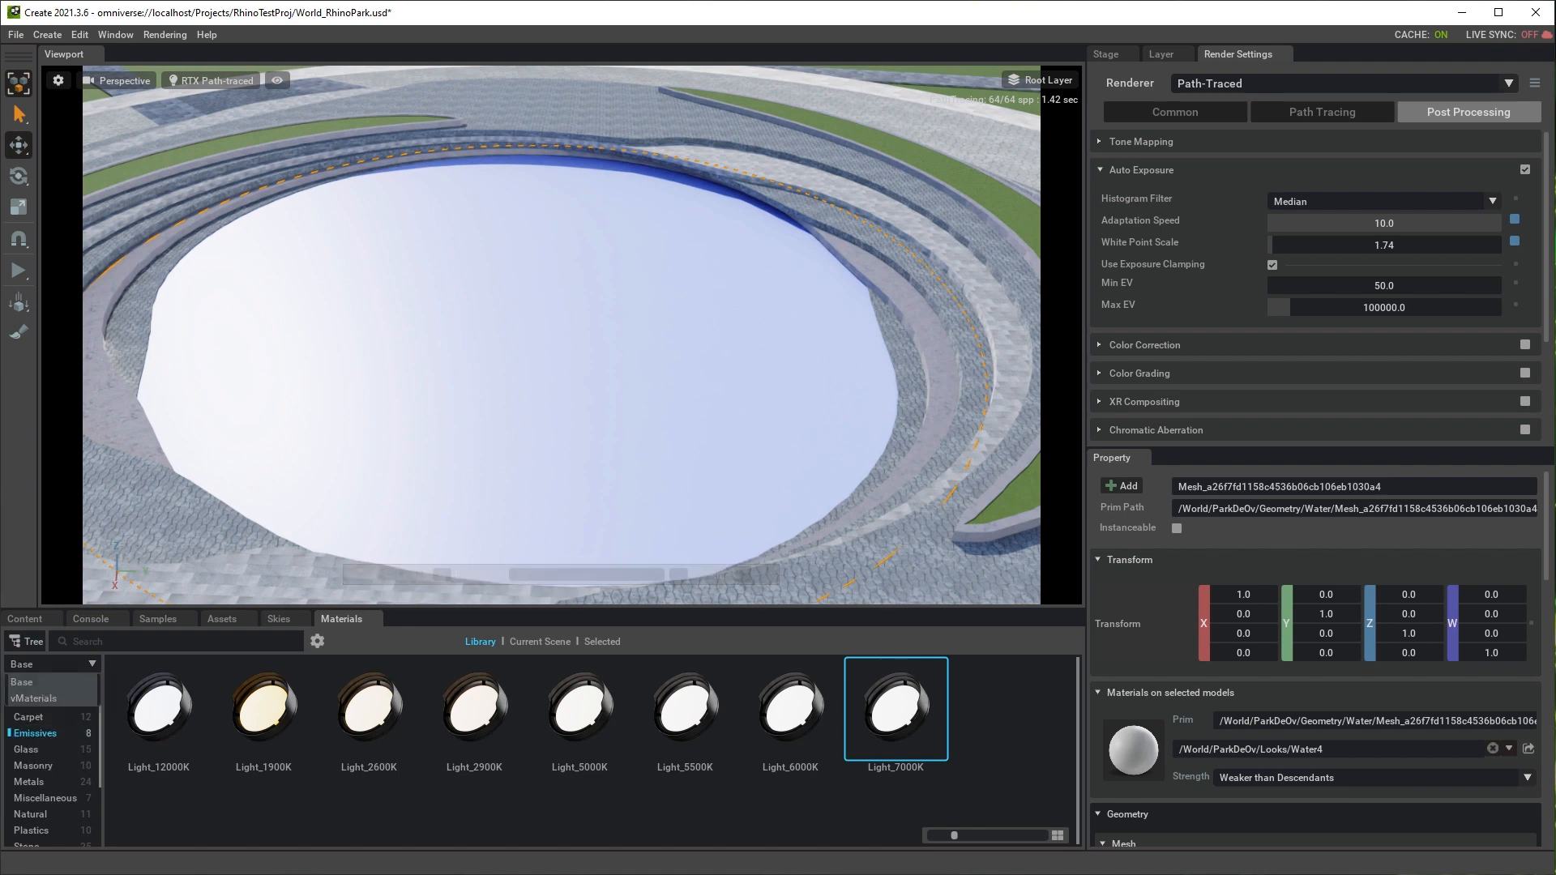
click(34, 698)
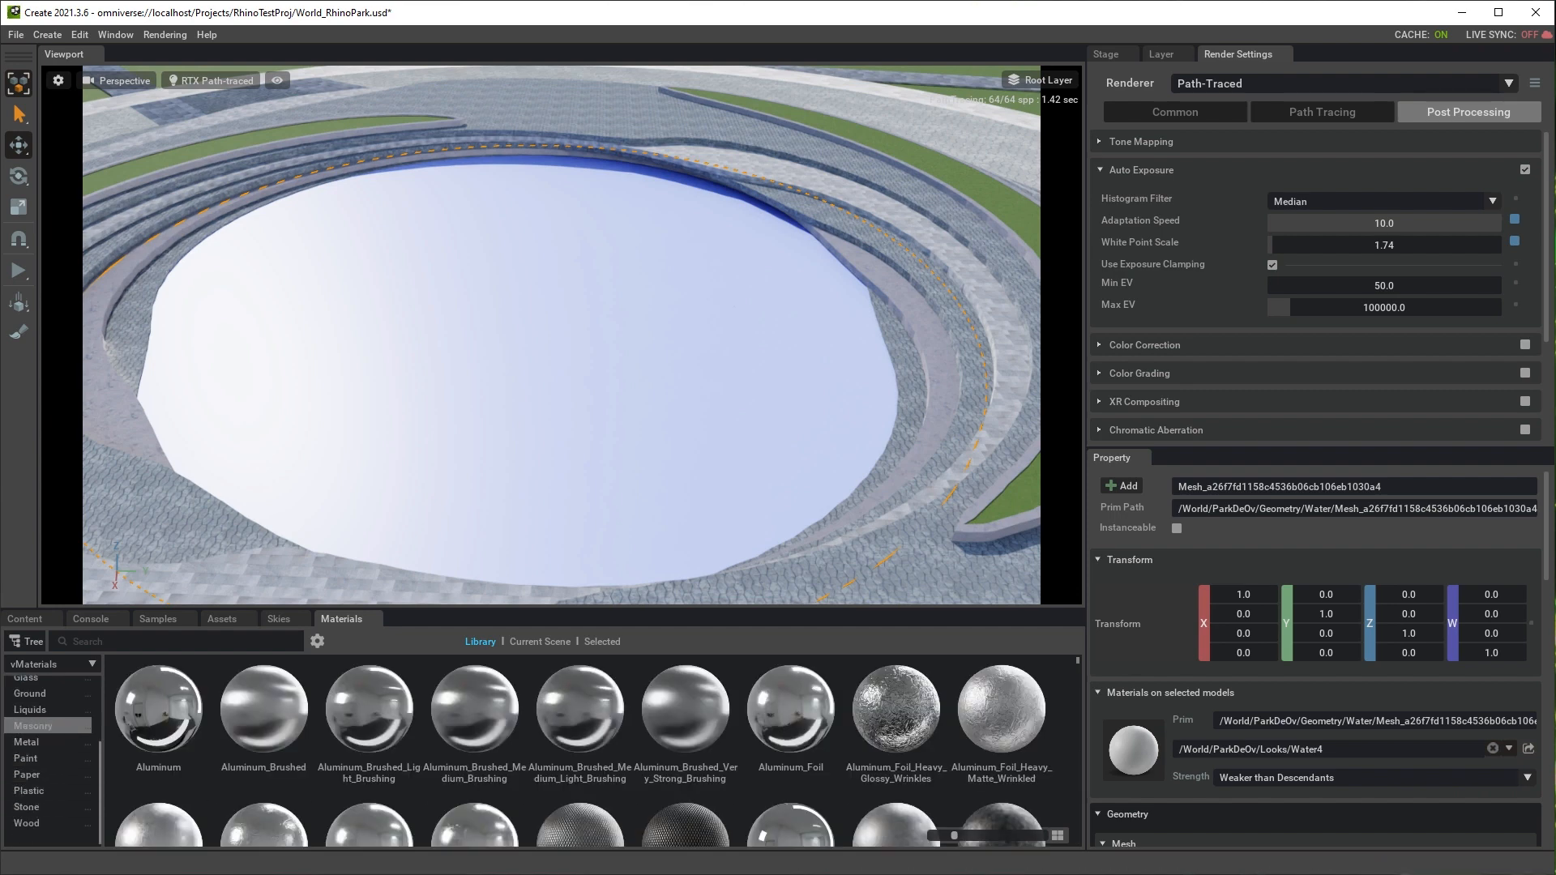
click(30, 709)
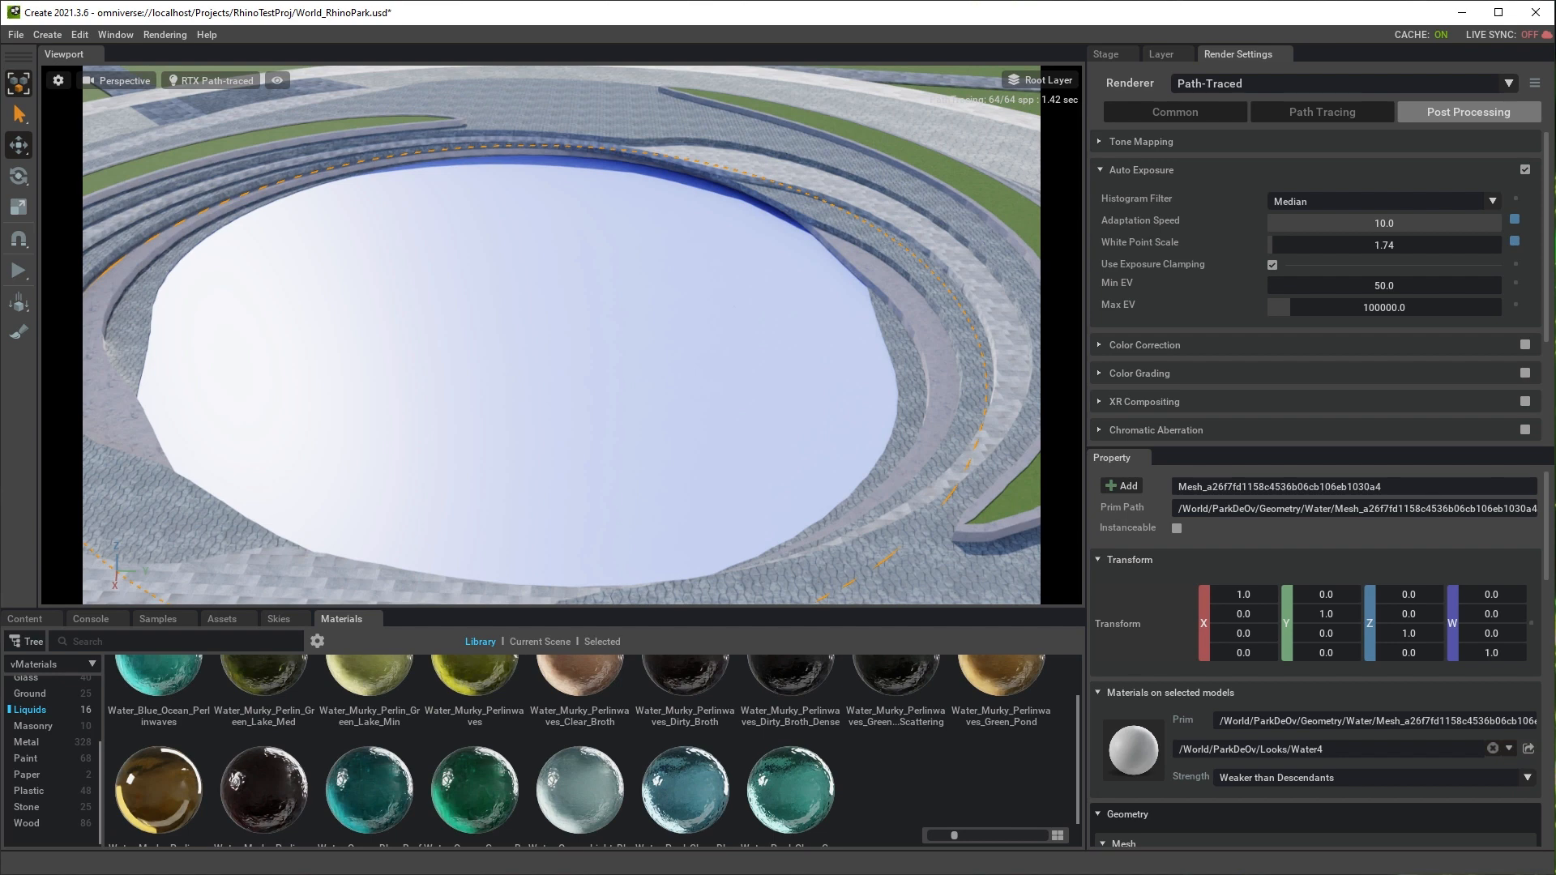
scroll(593, 749, down, 1)
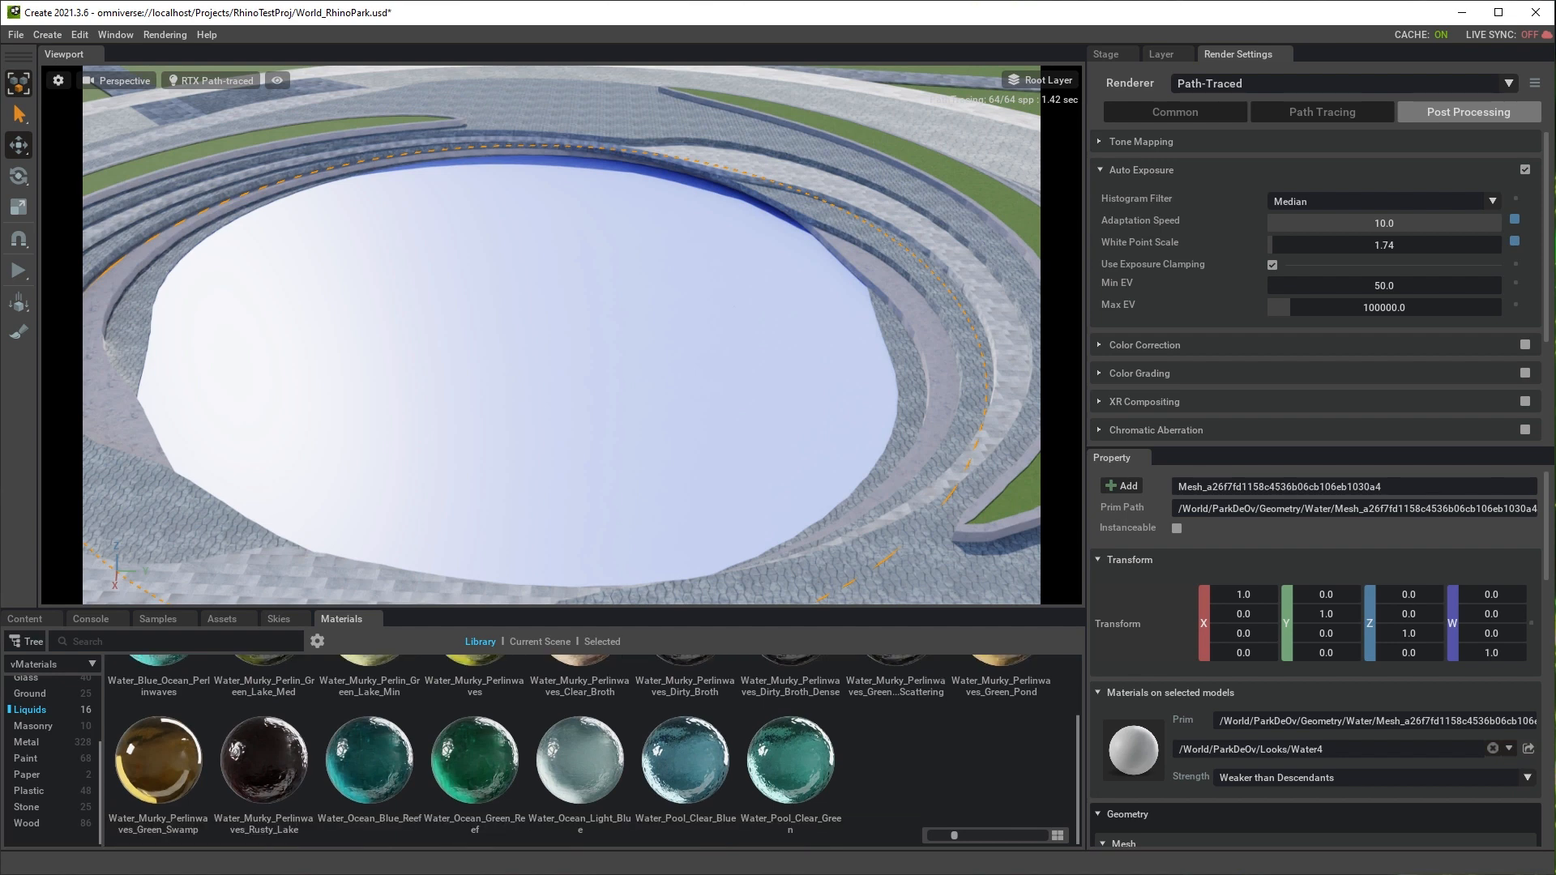
right_click(788, 758)
click(823, 774)
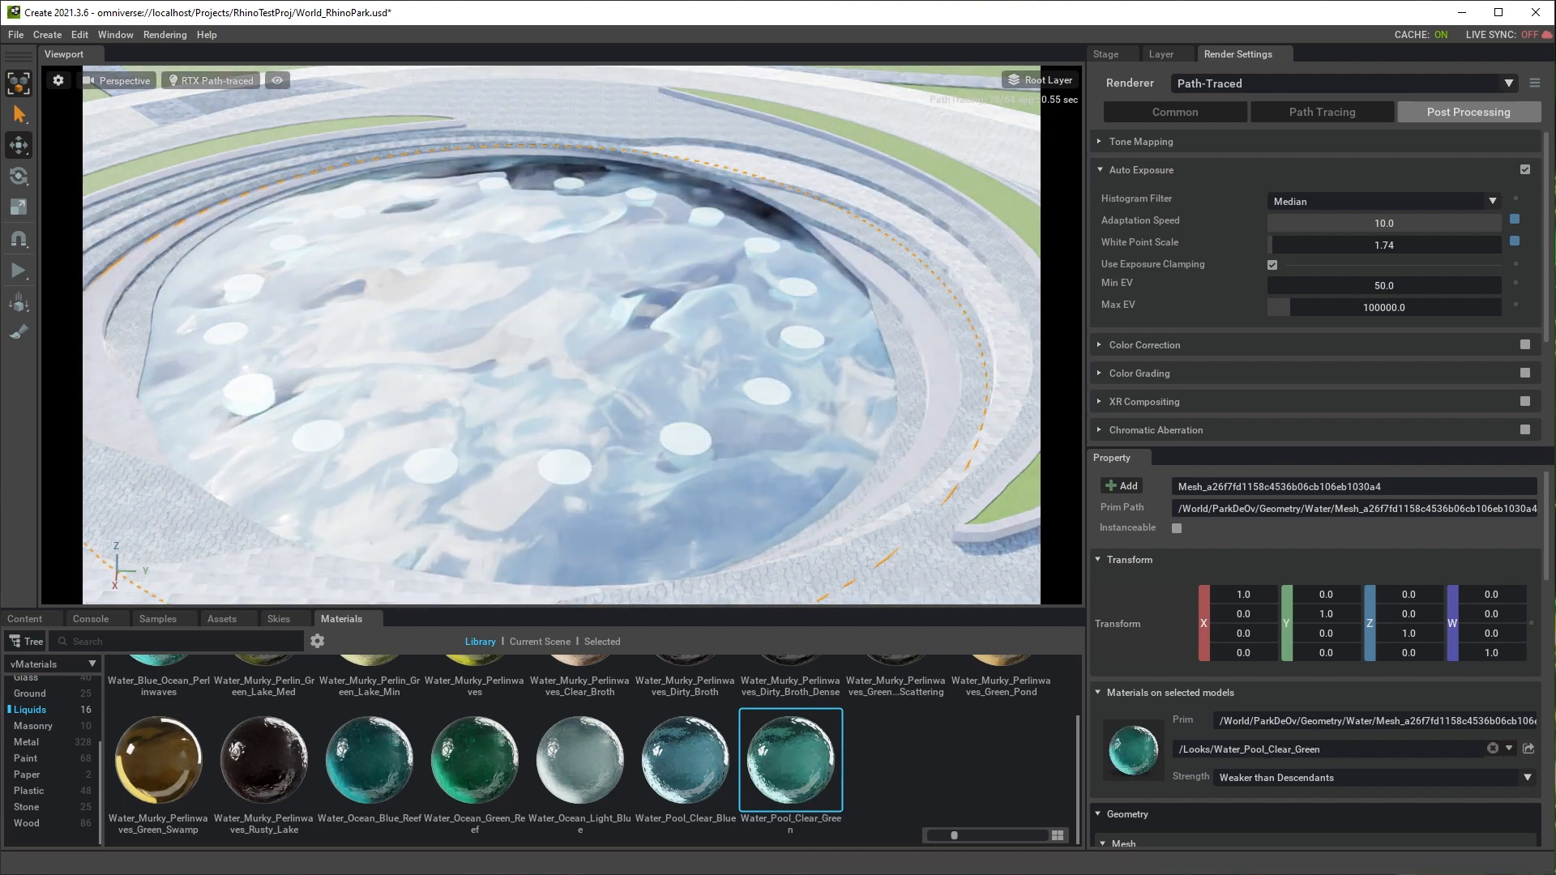
right_drag(561, 335, 713, 259)
mouse_move(486, 364)
middle_down()
mouse_move(758, 239)
mouse_move(672, 324)
middle_up()
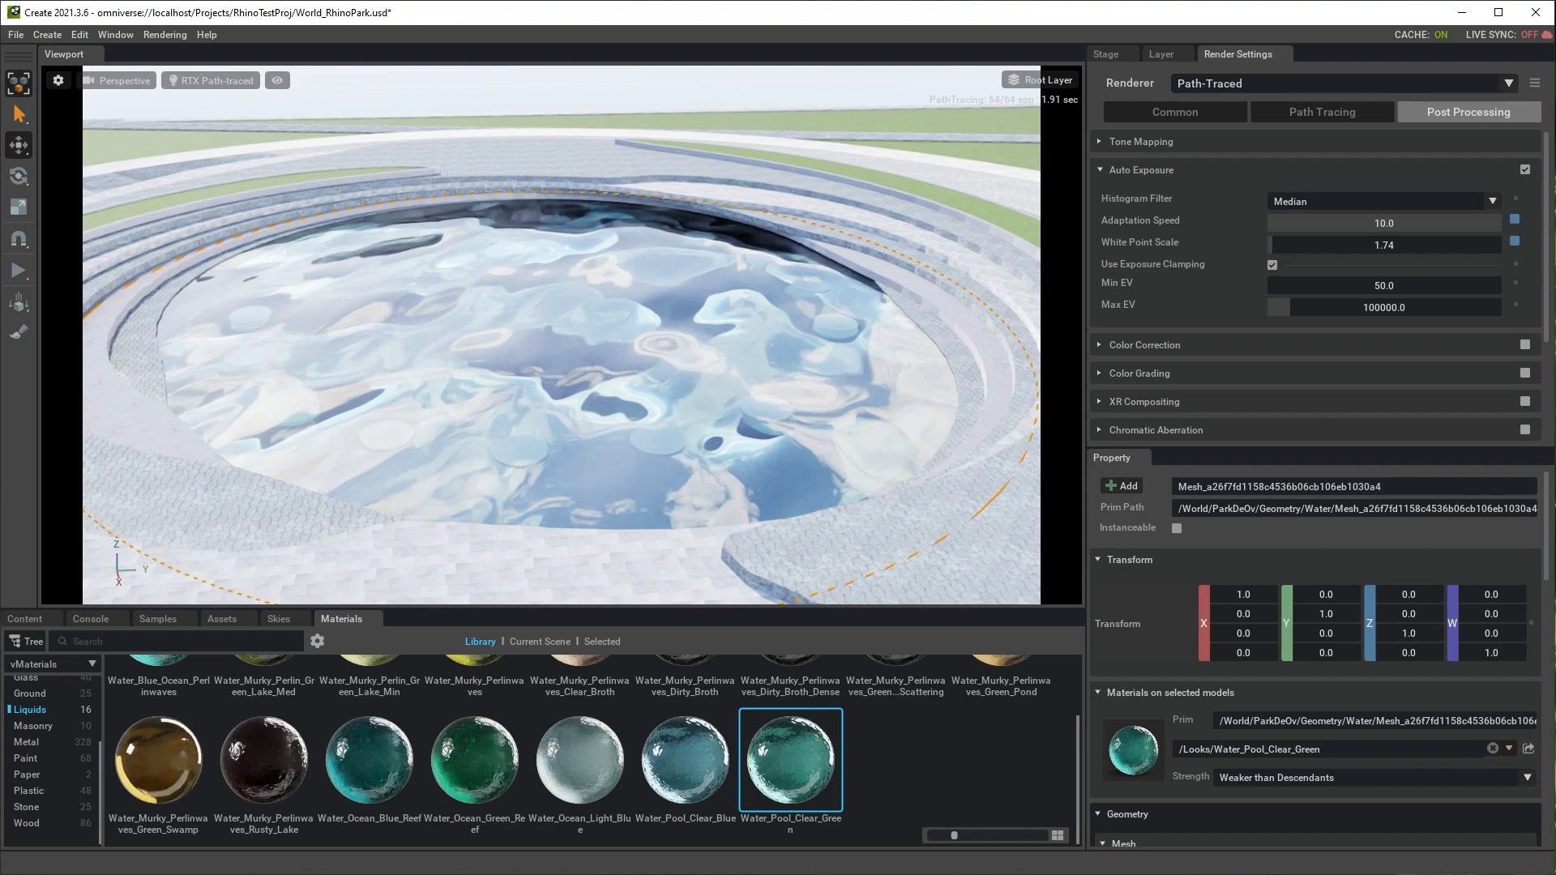
- Set the Texture Scale of the Water_Pool_Clear_Green material to 0.1 in both X and Y
click(1106, 54)
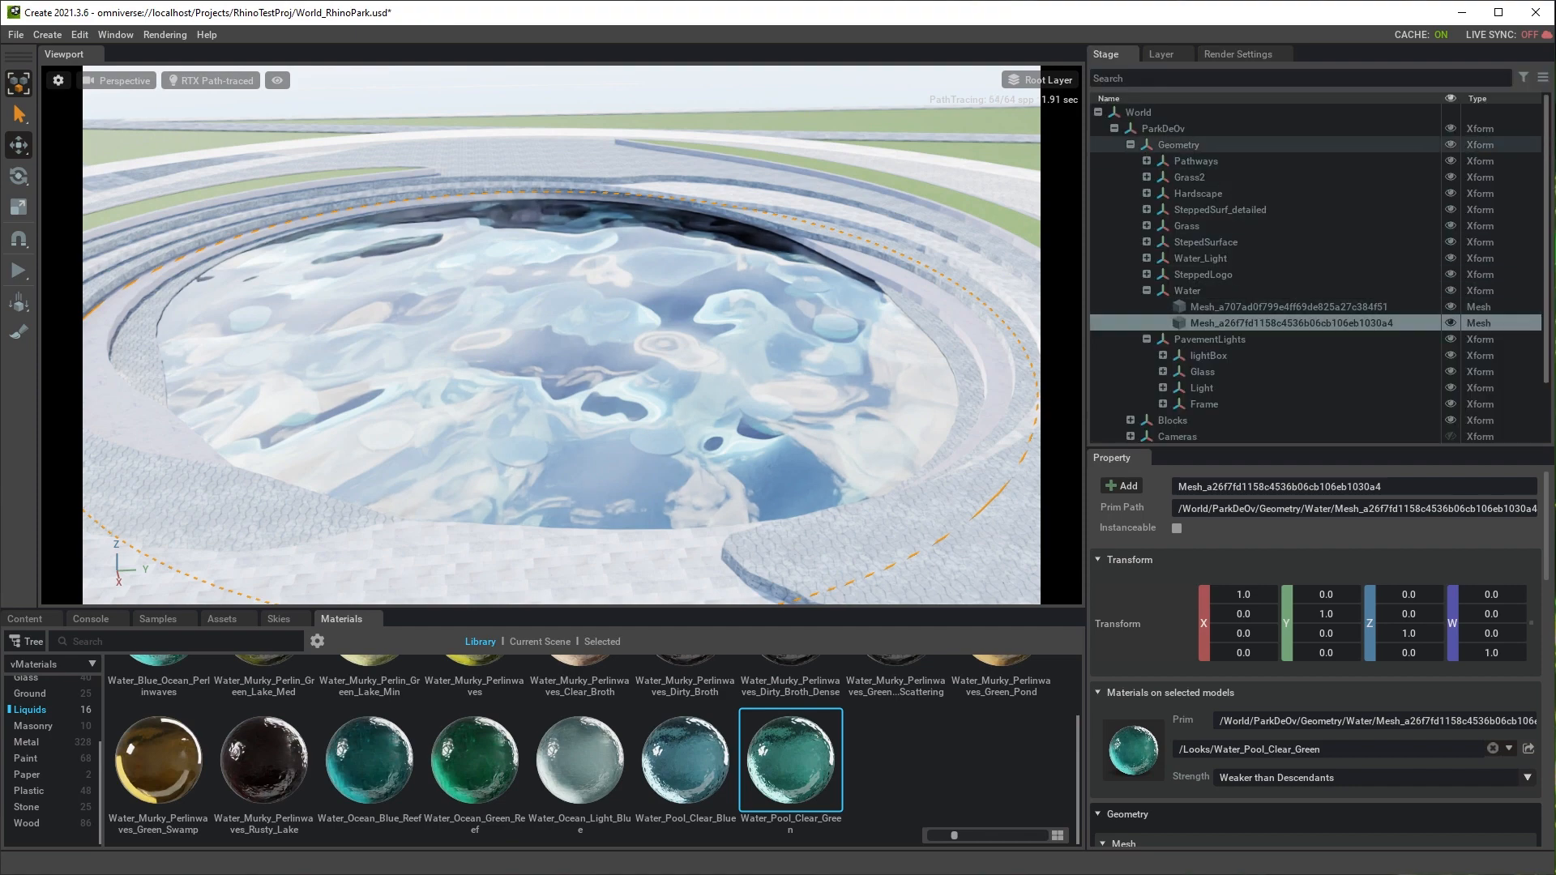
click(1114, 128)
click(1193, 193)
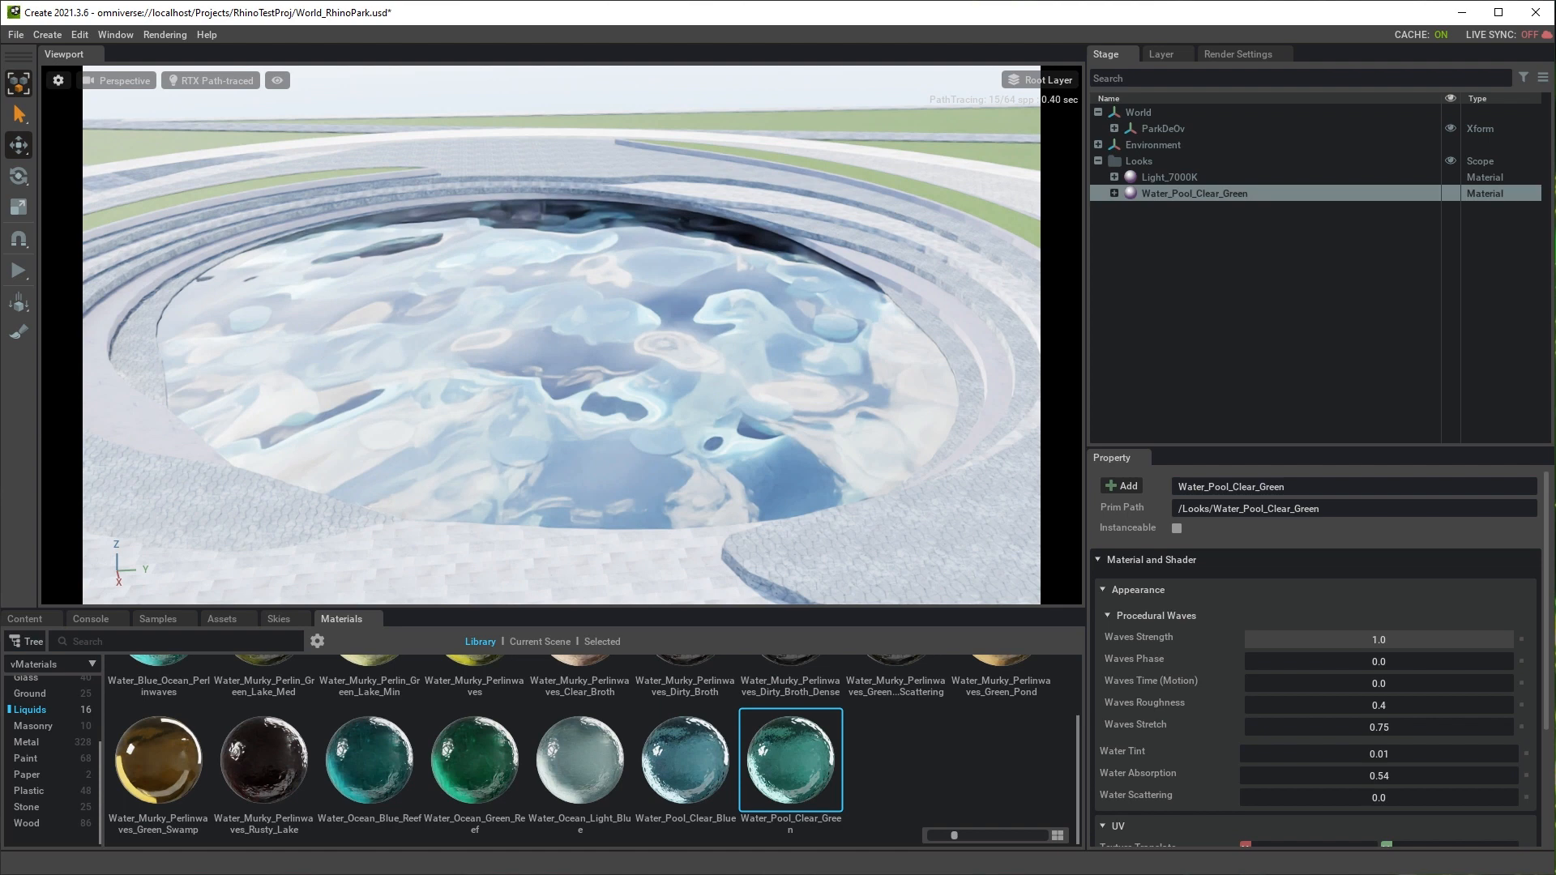
scroll(1313, 649, down, 2)
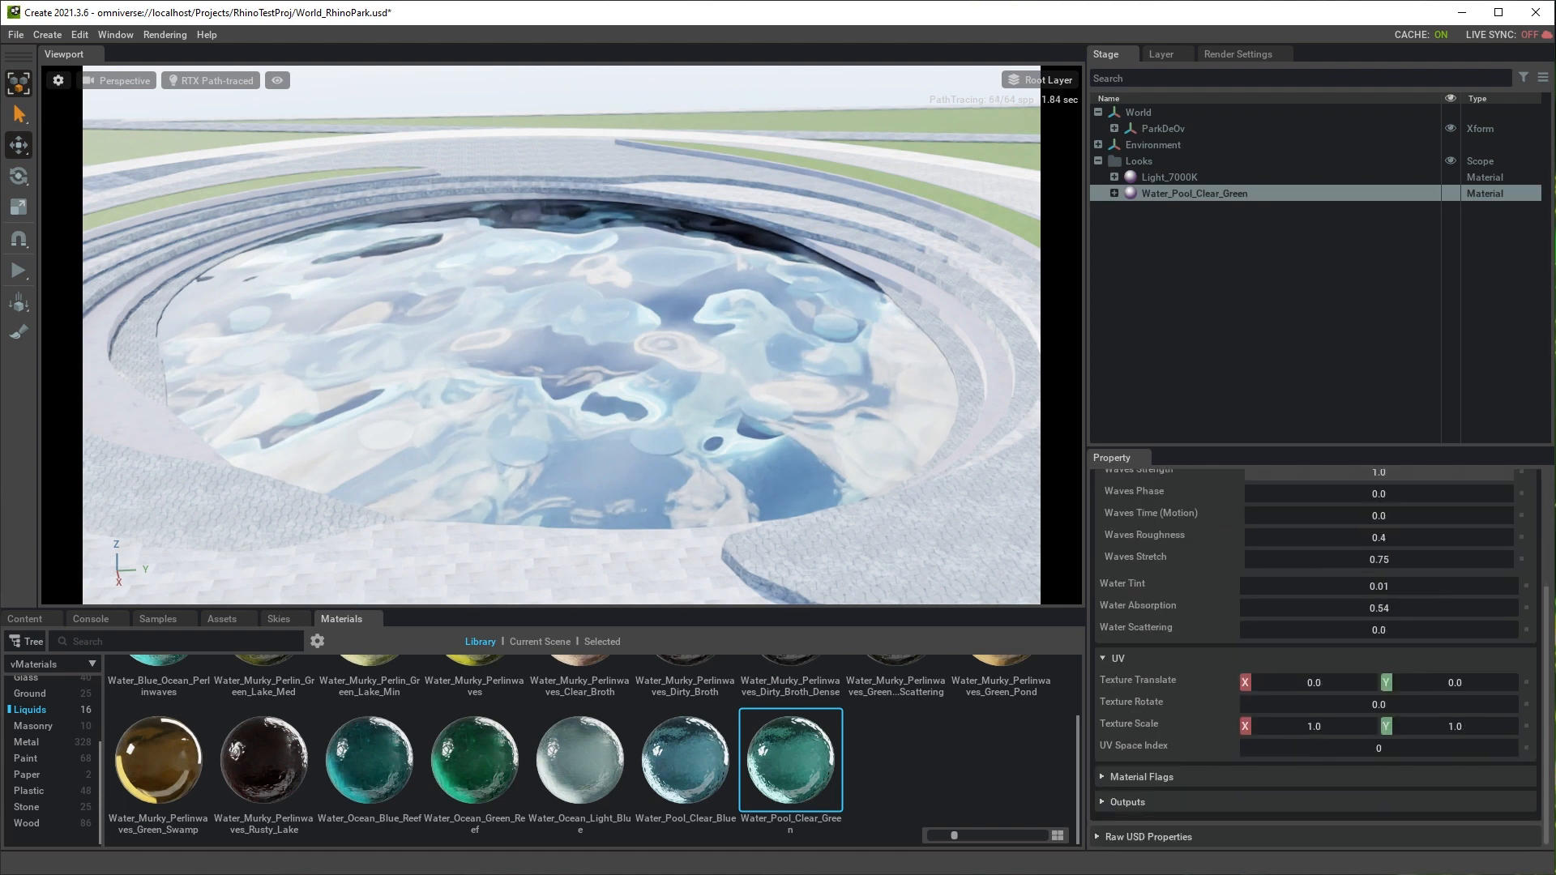
double_click(1313, 726)
text(0.1)
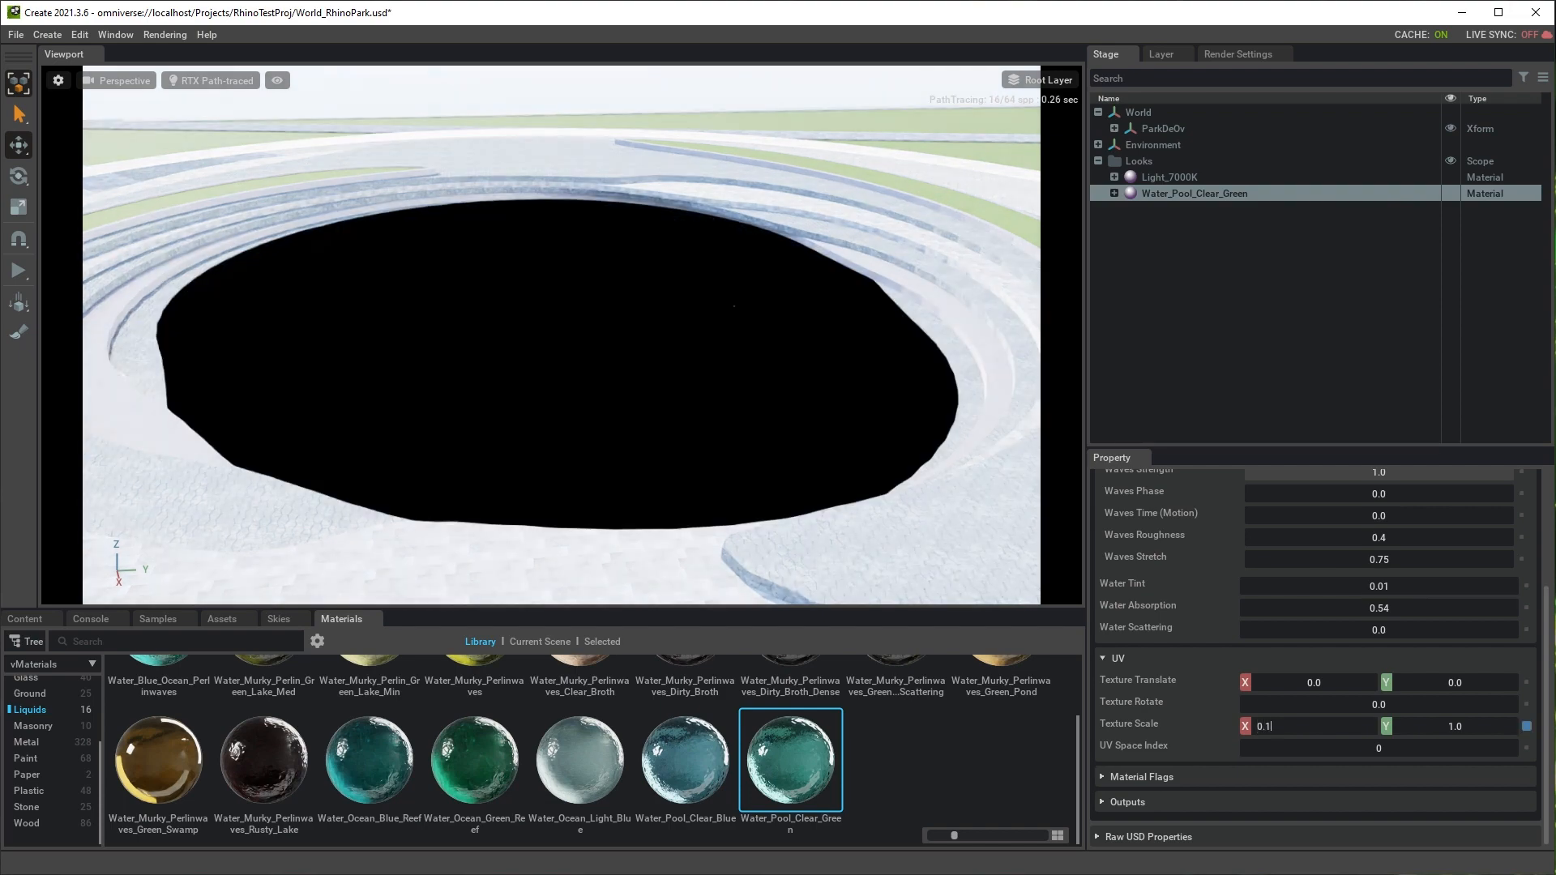
key(Tab)
text(0.1)
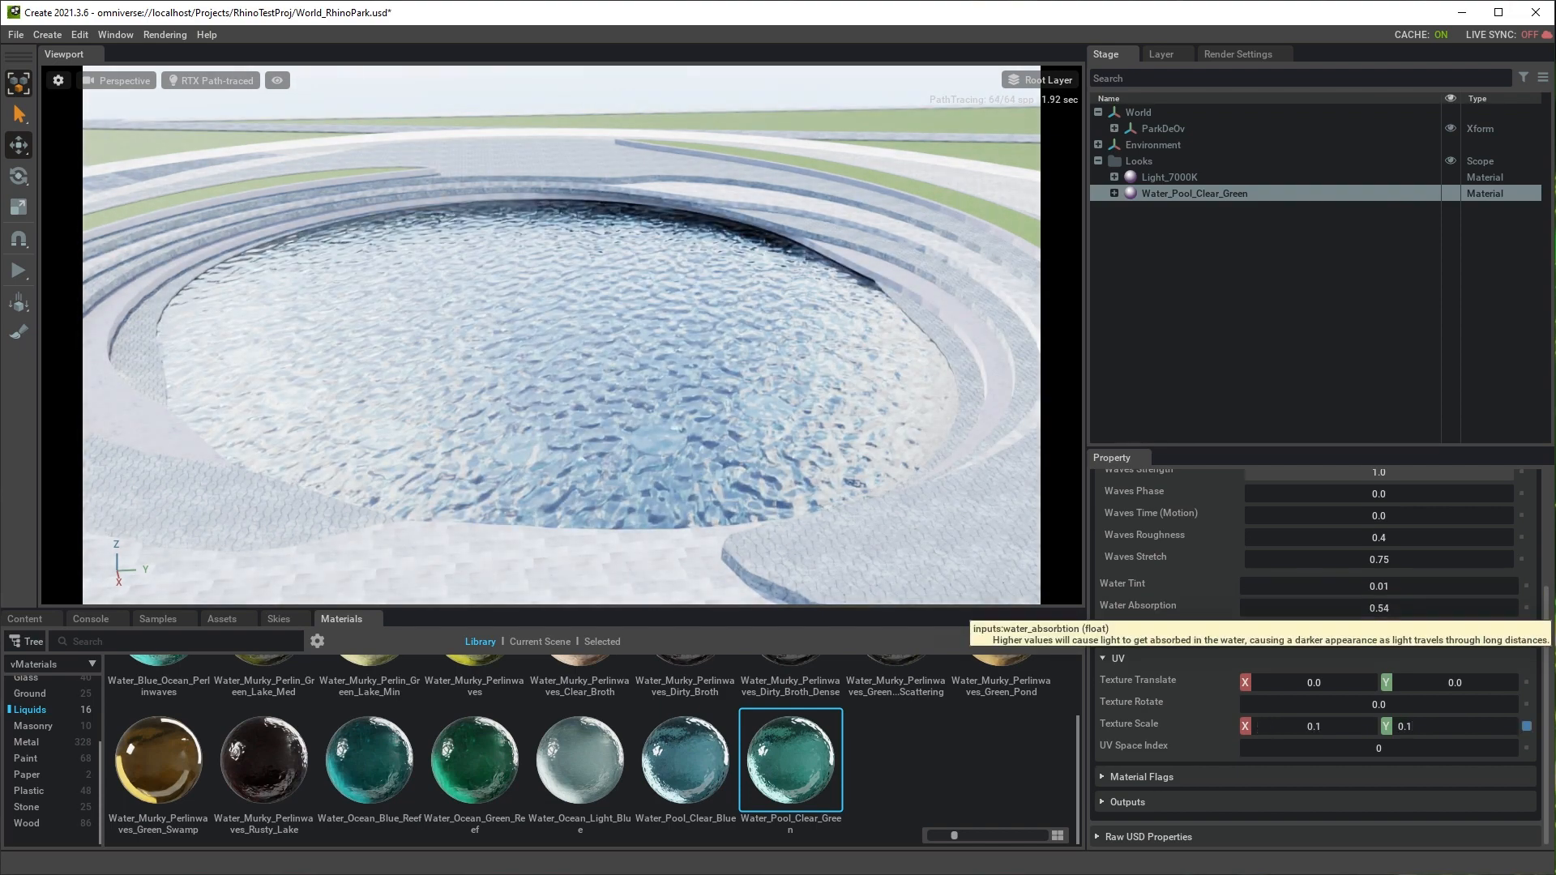
- Reduce the Waves Strength of the Water_Pool_Clear_Green material to about 0.21
right_drag(562, 364, 561, 276)
middle_drag(561, 365, 550, 268)
scroll(1314, 648, up, 3)
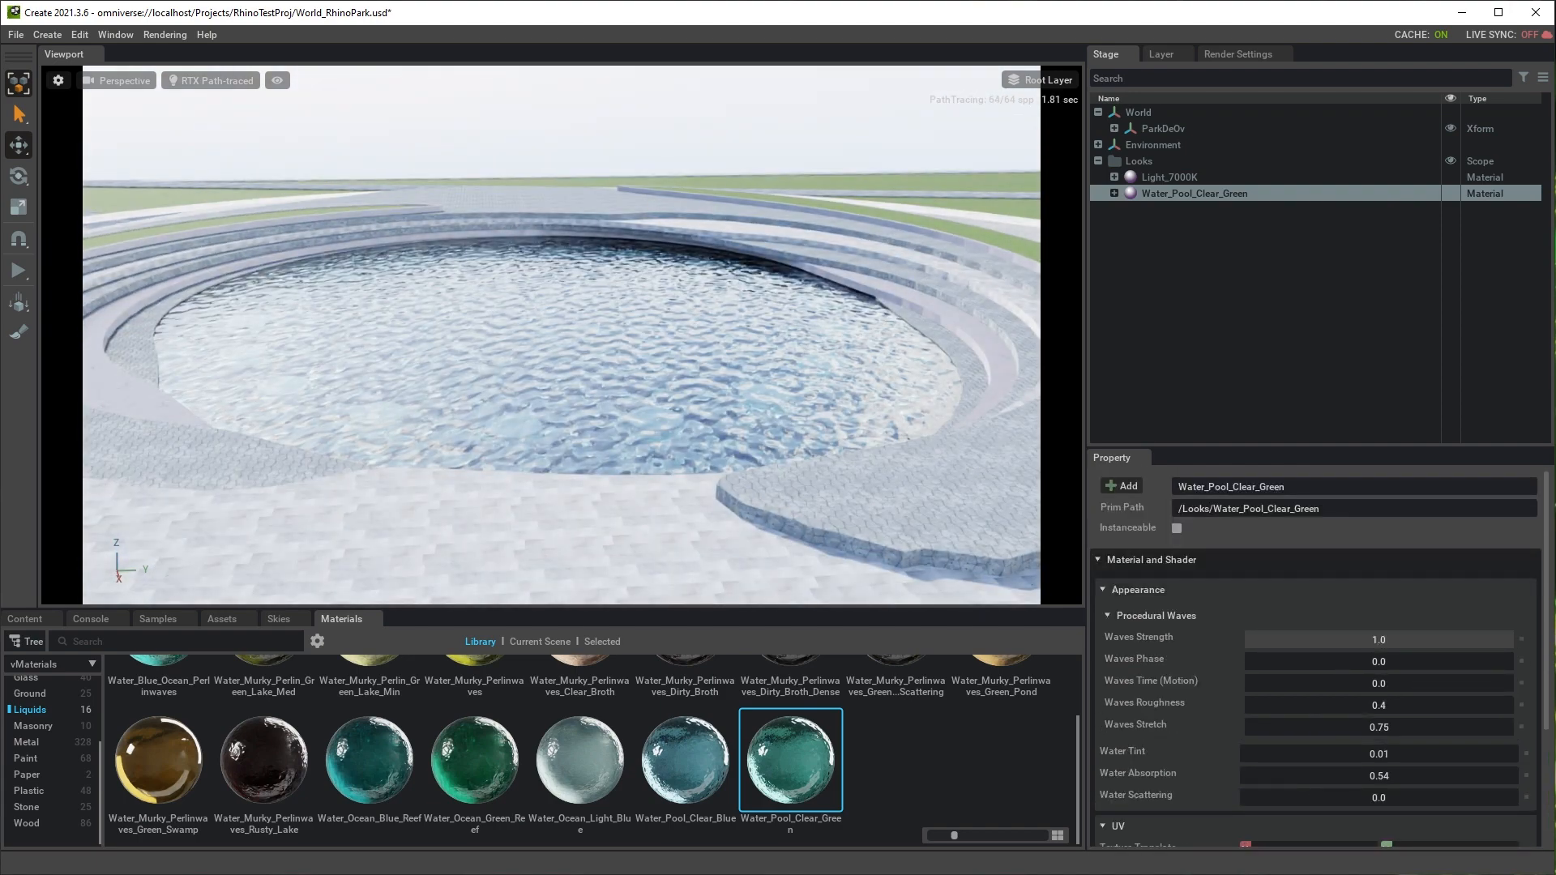
drag(1509, 639, 1301, 639)
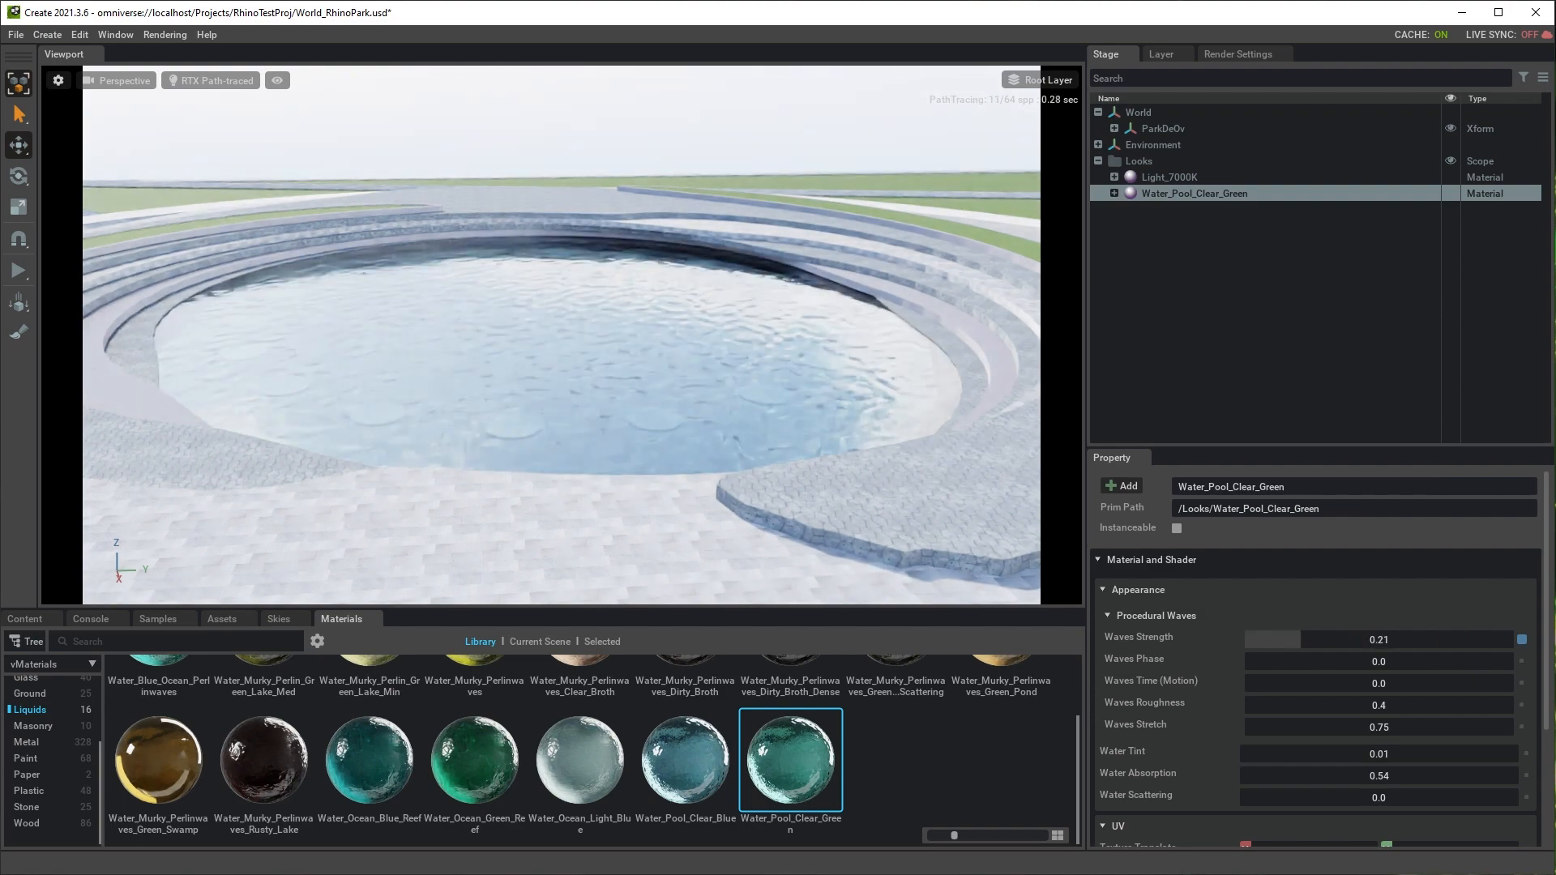
- Raise the Auto Exposure White Point Scale to about 3.76 for a view of the whole pool and park
scroll(562, 335, down, 2)
right_drag(562, 334, 778, 356)
middle_drag(453, 381, 713, 324)
key(s)
right_drag(562, 335, 438, 336)
key(w)
middle_drag(561, 334, 553, 260)
click(1237, 53)
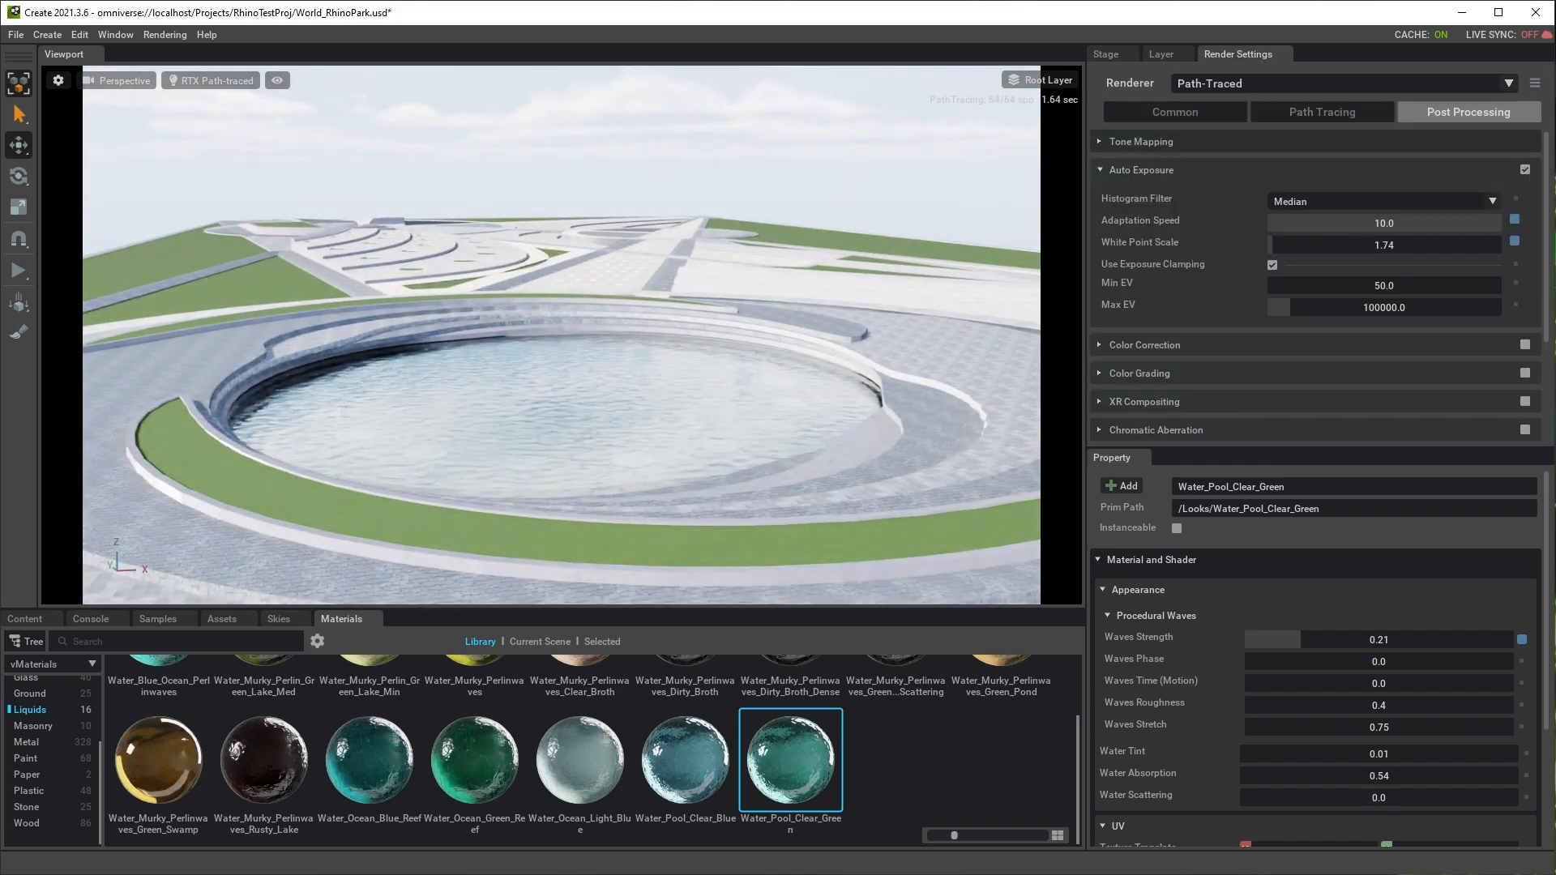
drag(1273, 245, 1278, 245)
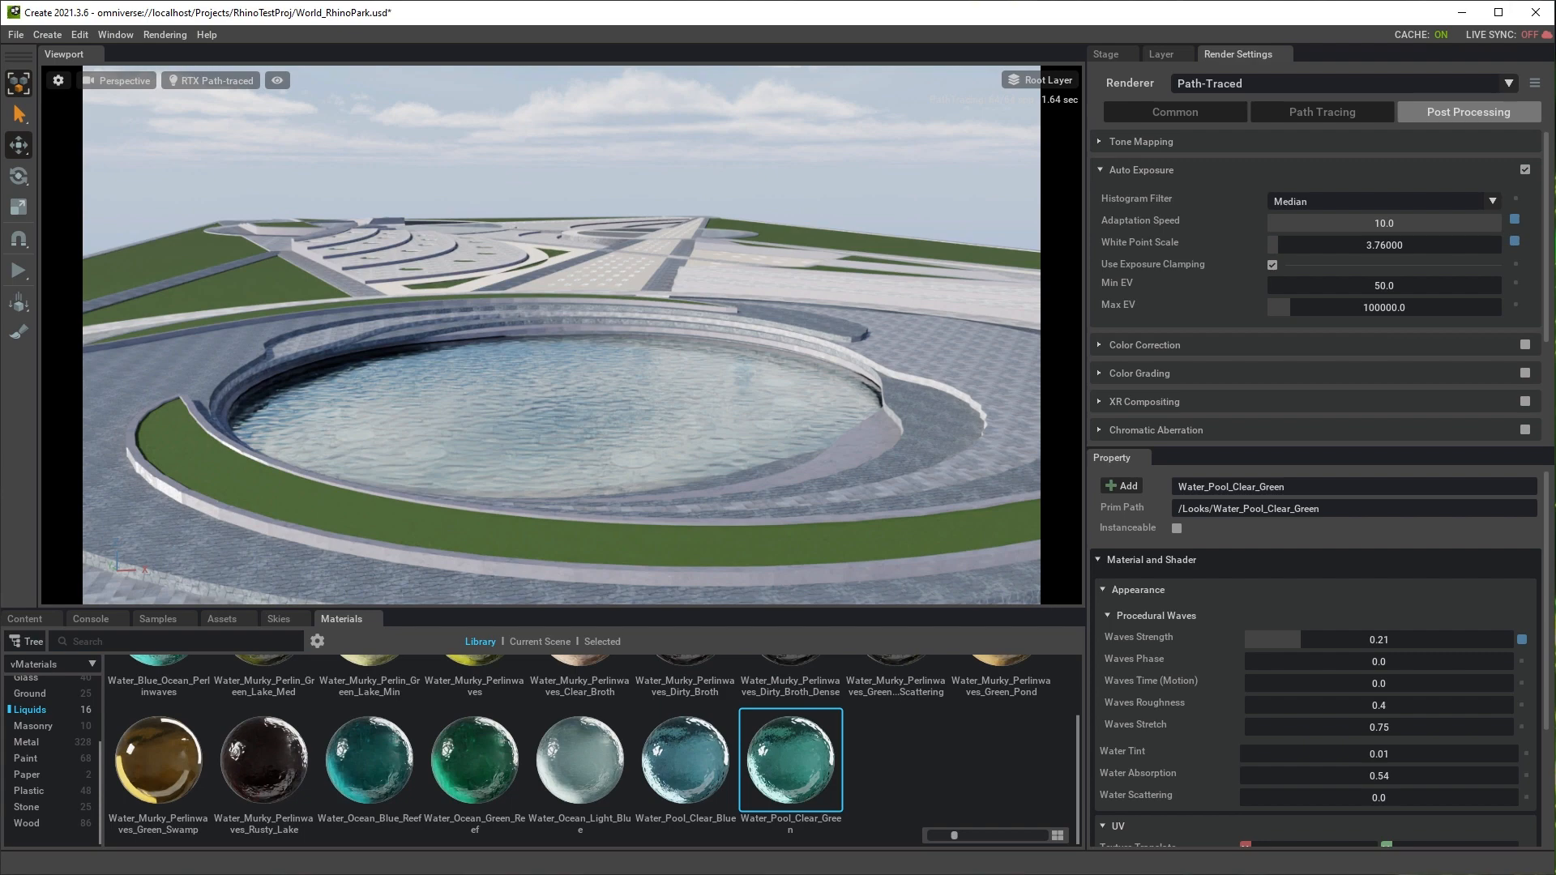
- Set the path tracer's Total Samples per Pixel to 3000
alt+drag(562, 335, 604, 389)
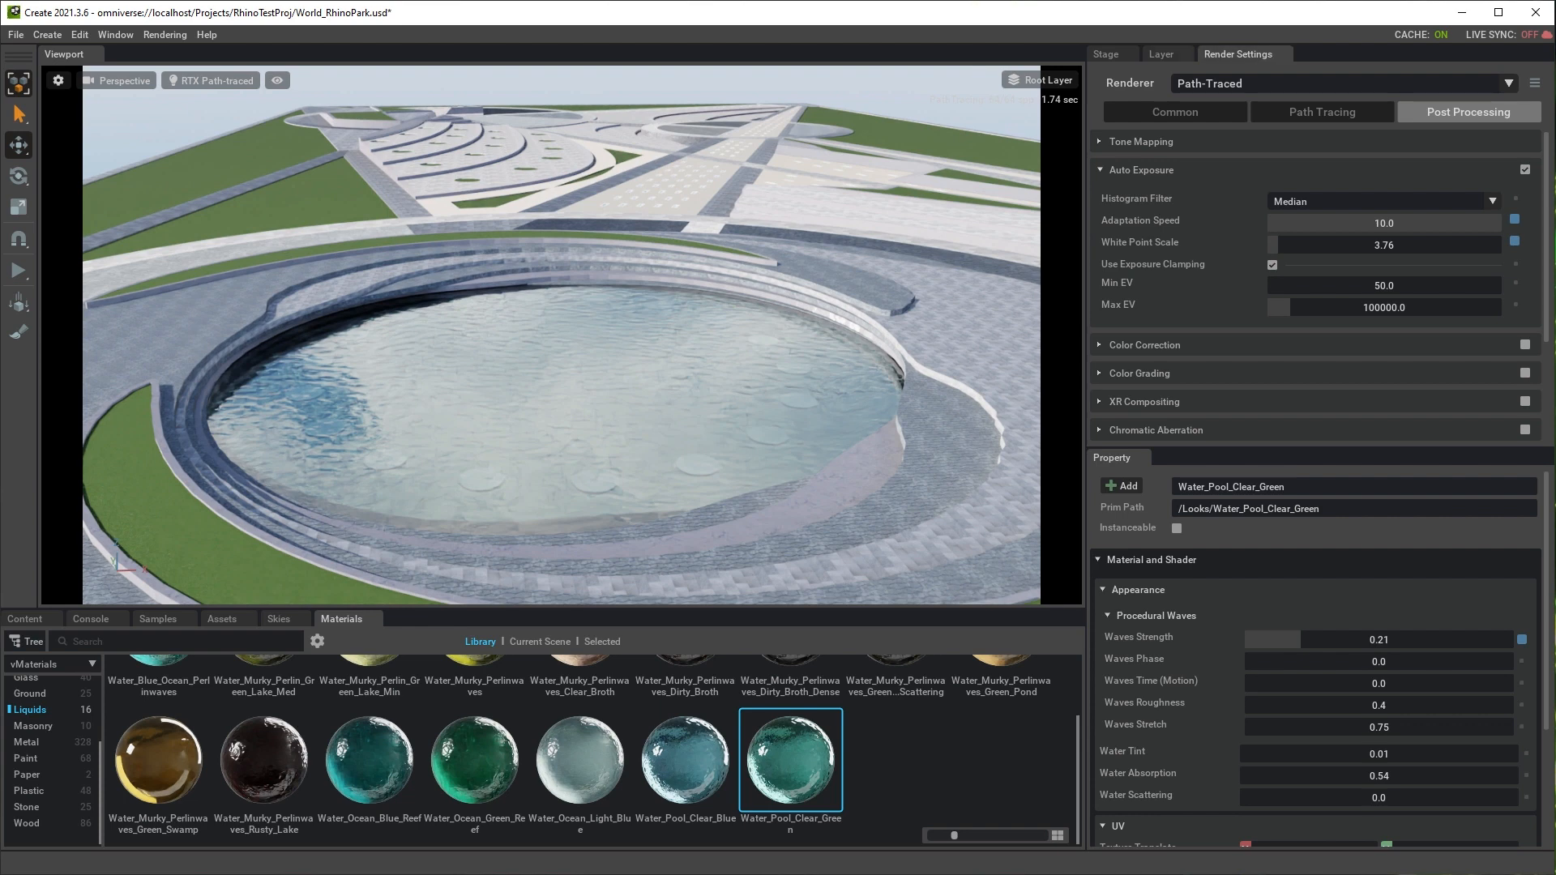
click(1322, 112)
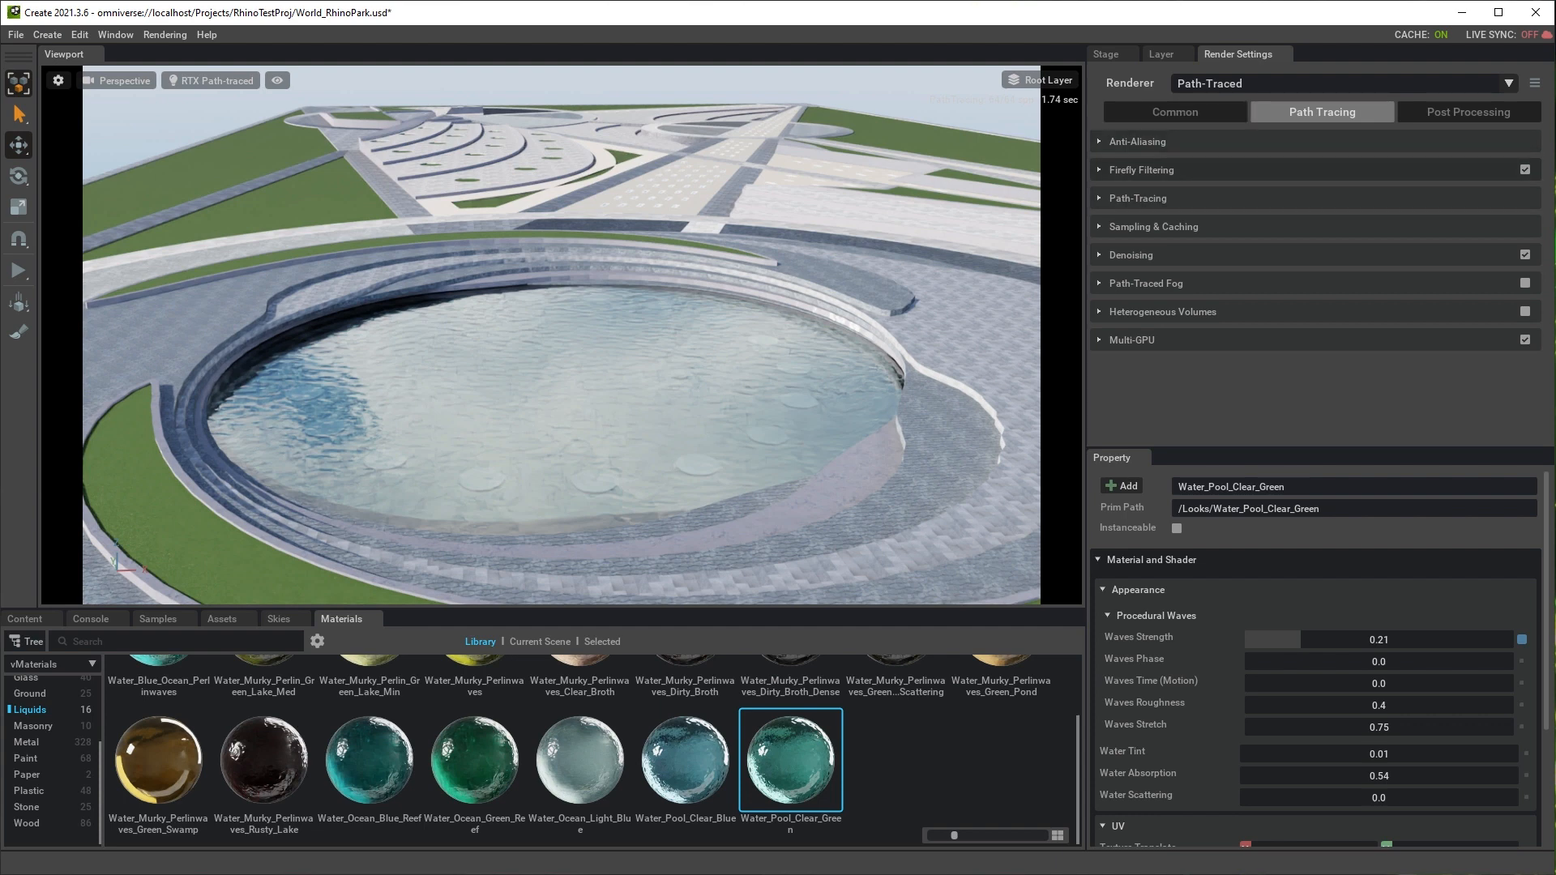
click(1137, 197)
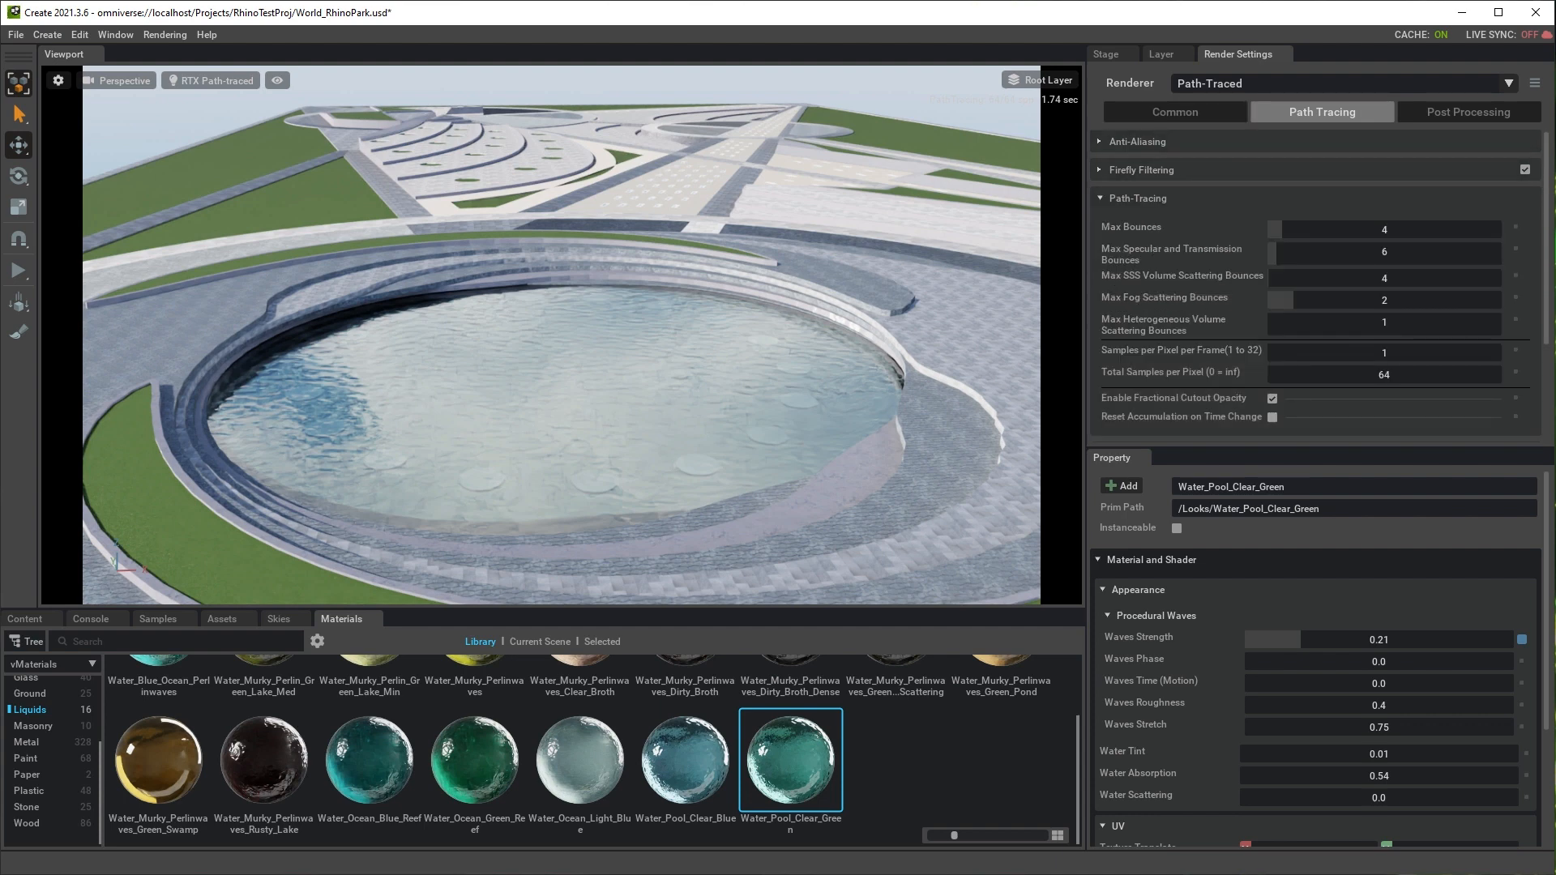
double_click(1383, 375)
text(3000)
key(Return)
- Set the path tracer's Max Bounces to 16 and Max Specular and Transmission Bounces to 12
double_click(1384, 230)
text(16)
key(Return)
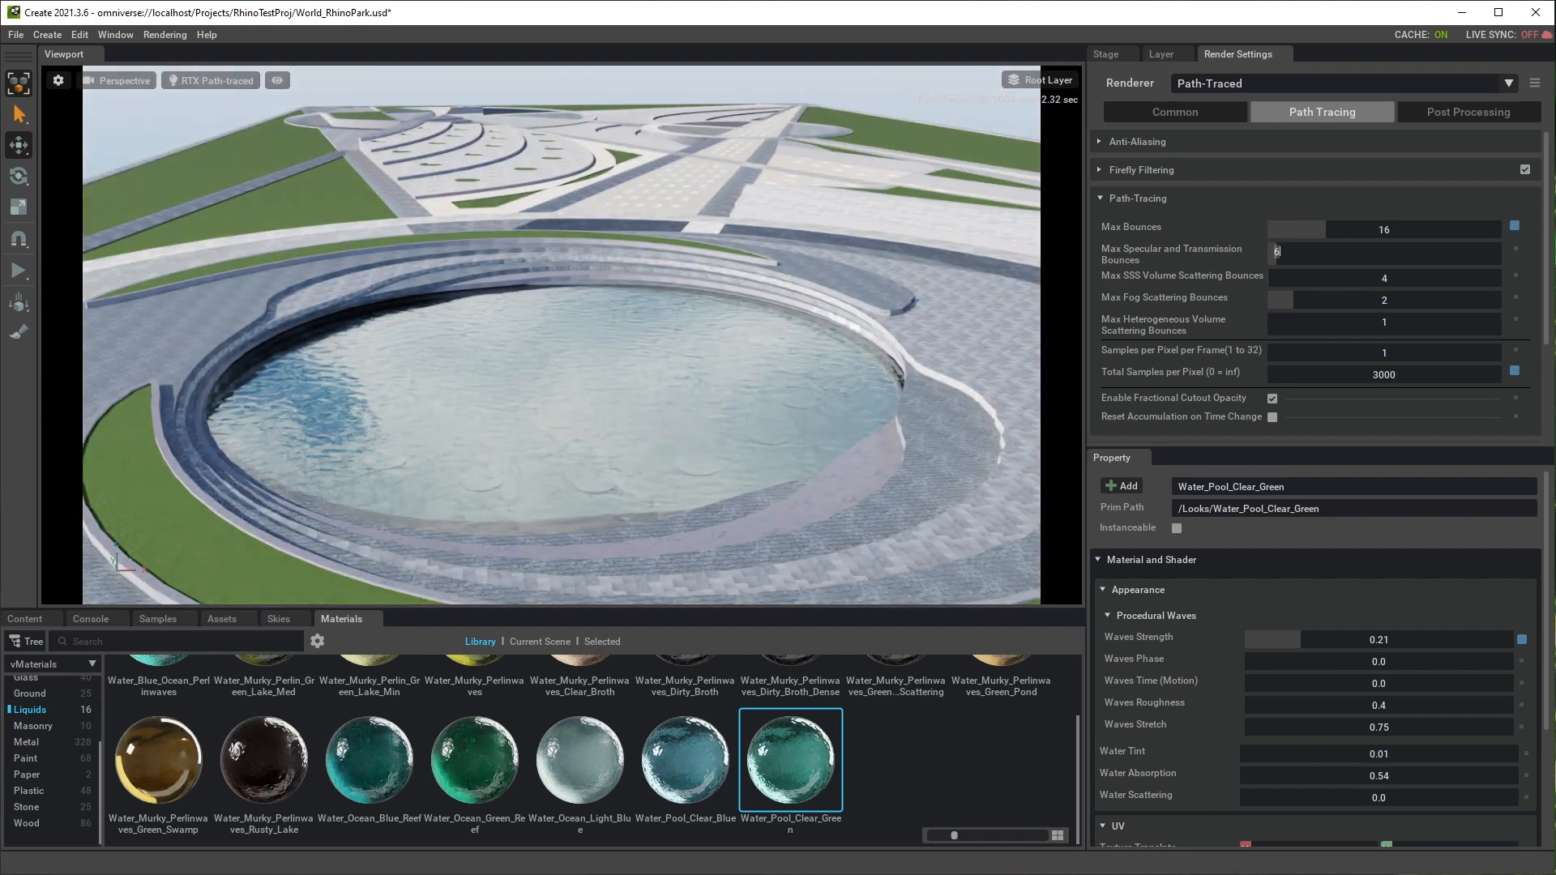
text(12)
key(Return)
- Examine the path-traced pool water, the stepped paving and the wider park from several viewpoints
mouse_move(561, 349)
alt+mouse_down()
mouse_move(604, 356)
mouse_move(625, 316)
alt+mouse_up()
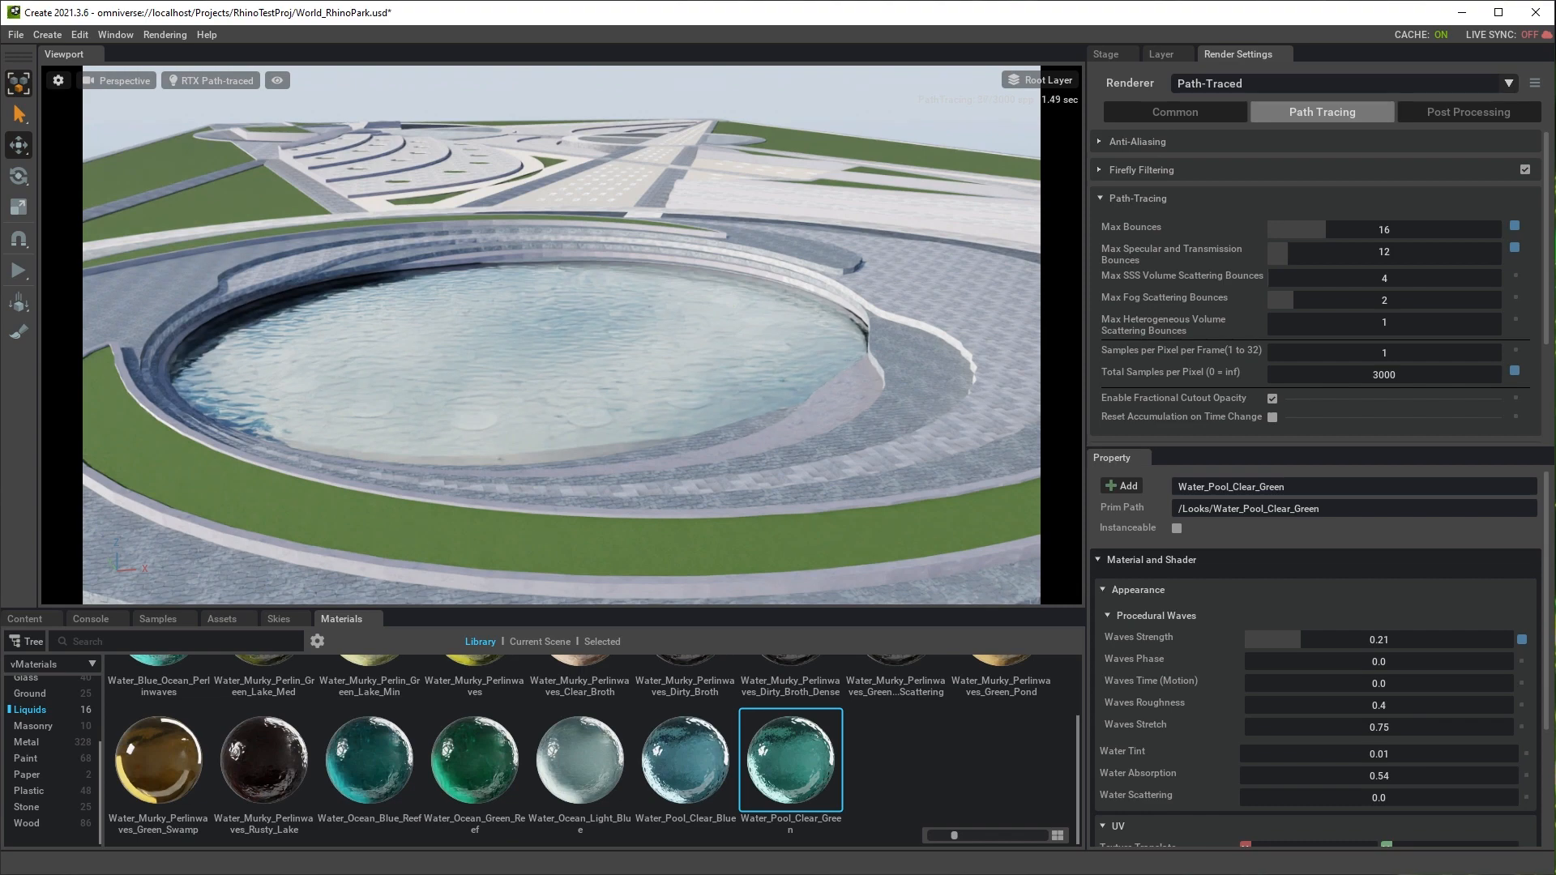
scroll(561, 335, up, 3)
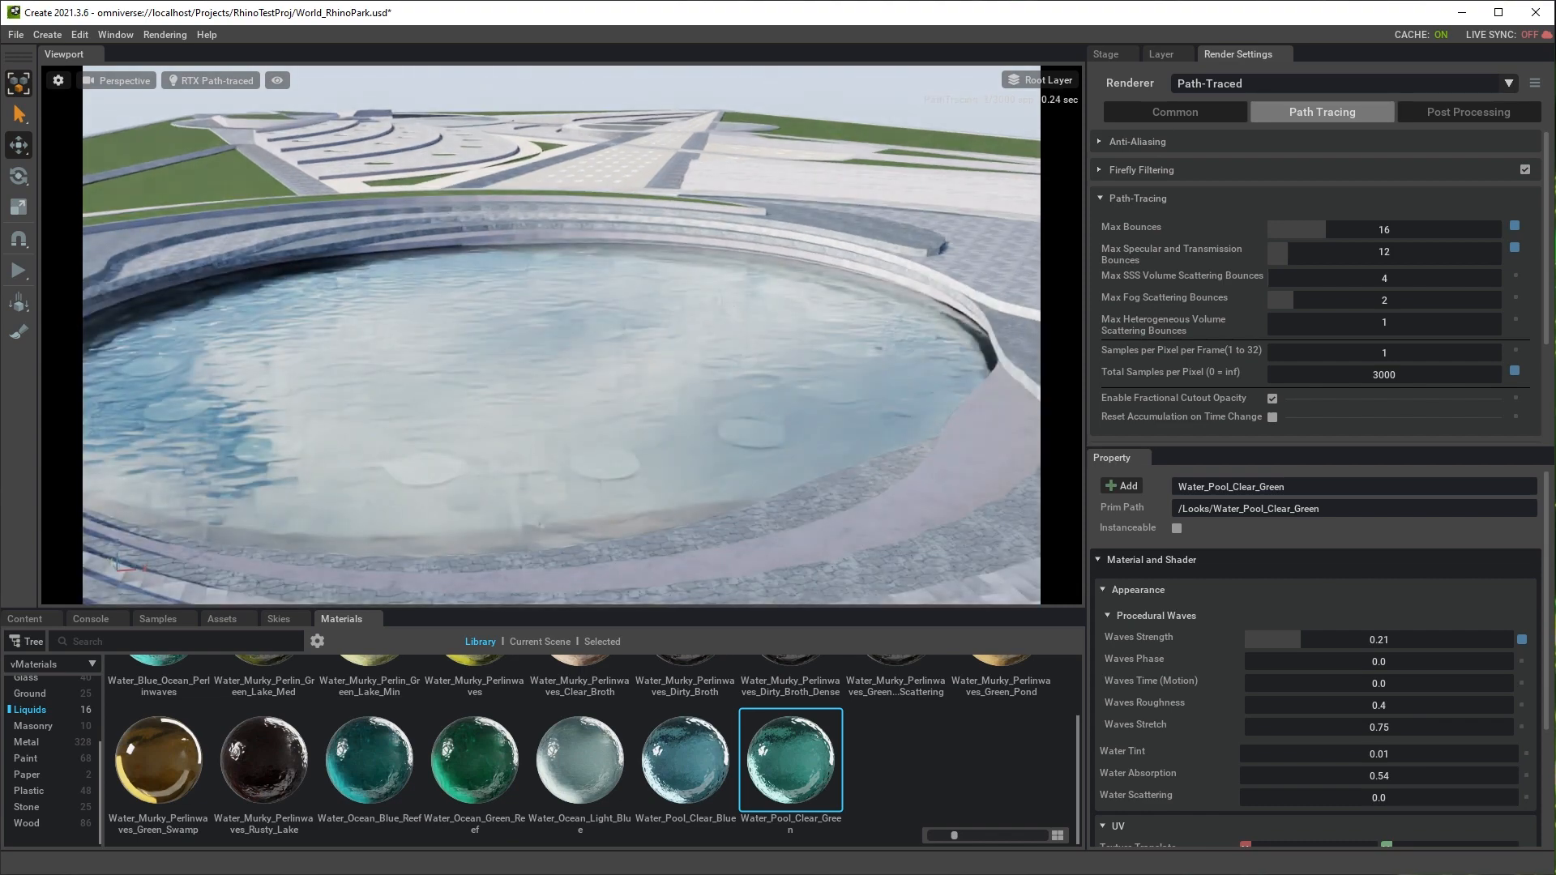
alt+drag(562, 335, 567, 283)
middle_drag(562, 405, 567, 280)
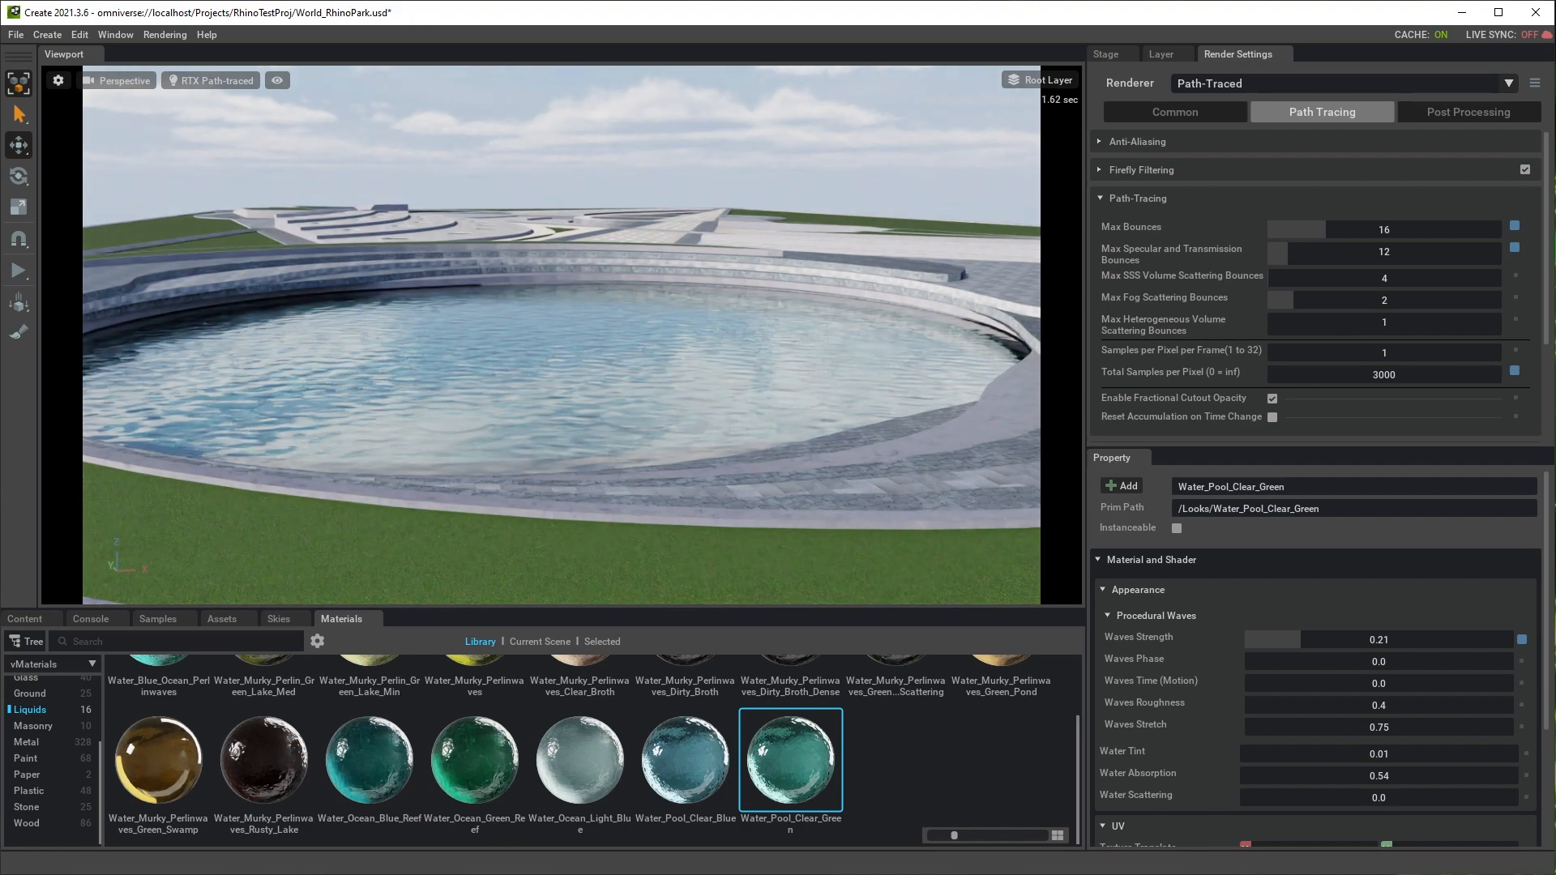
right_drag(562, 334, 713, 413)
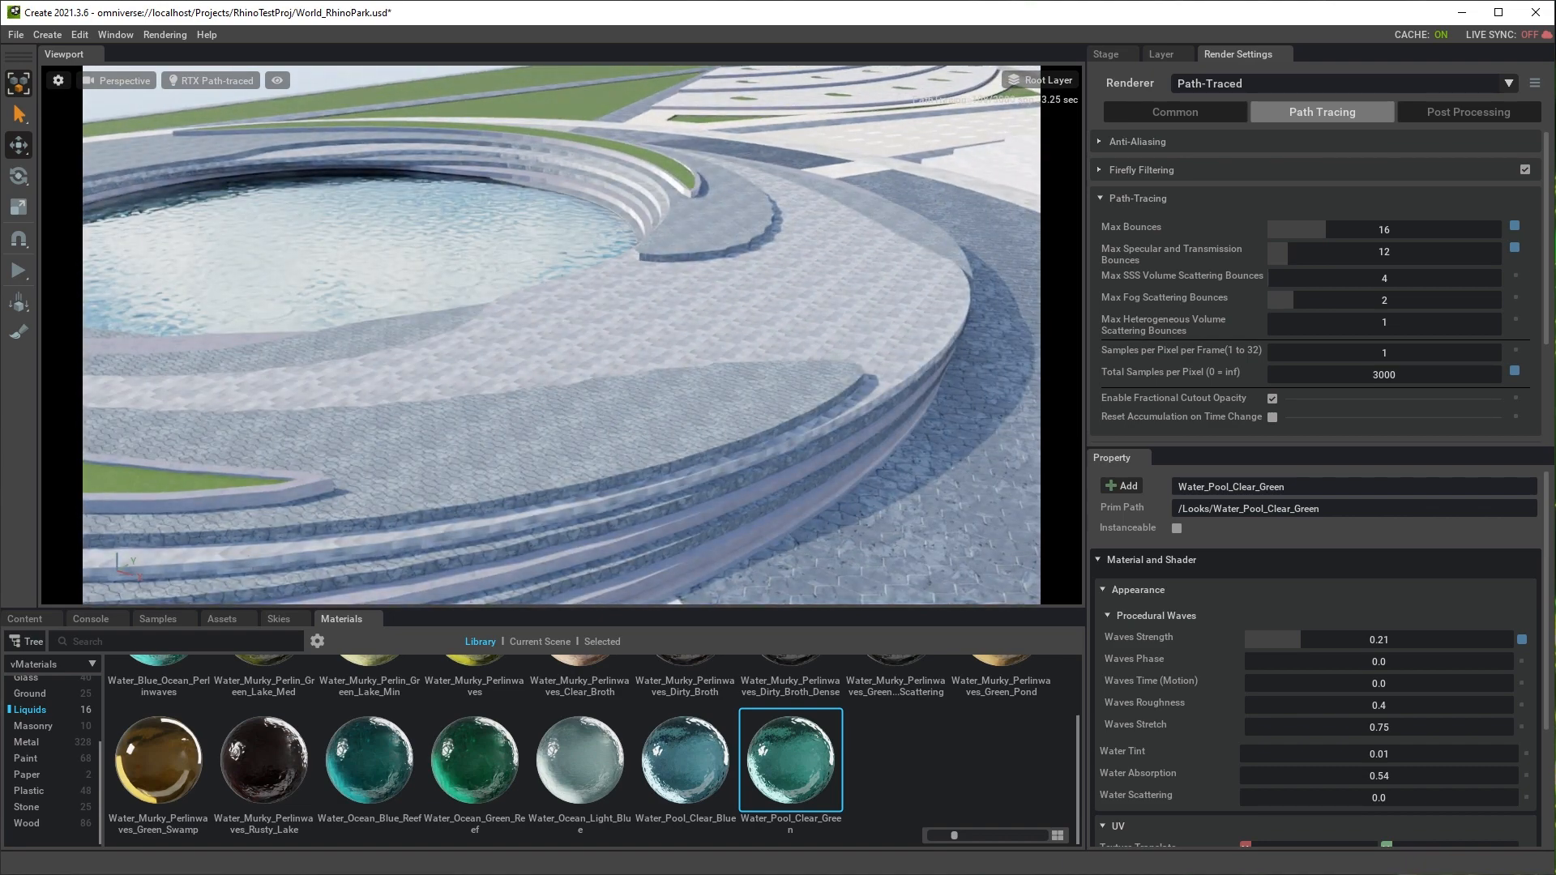
mouse_move(562, 334)
right_down()
mouse_move(734, 322)
mouse_move(705, 283)
right_up()
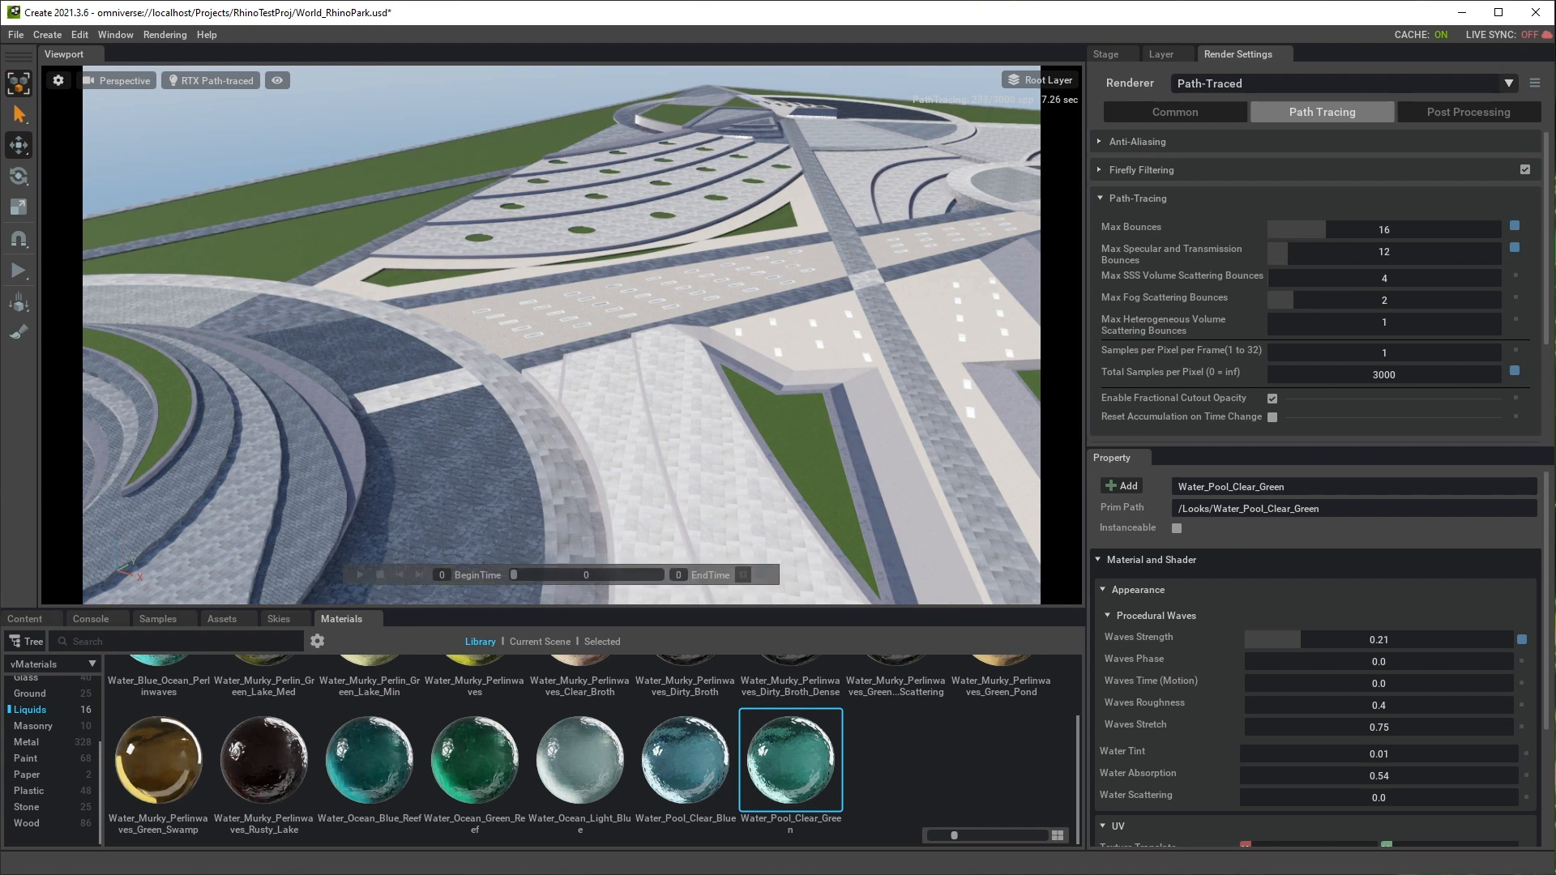
click(24, 618)
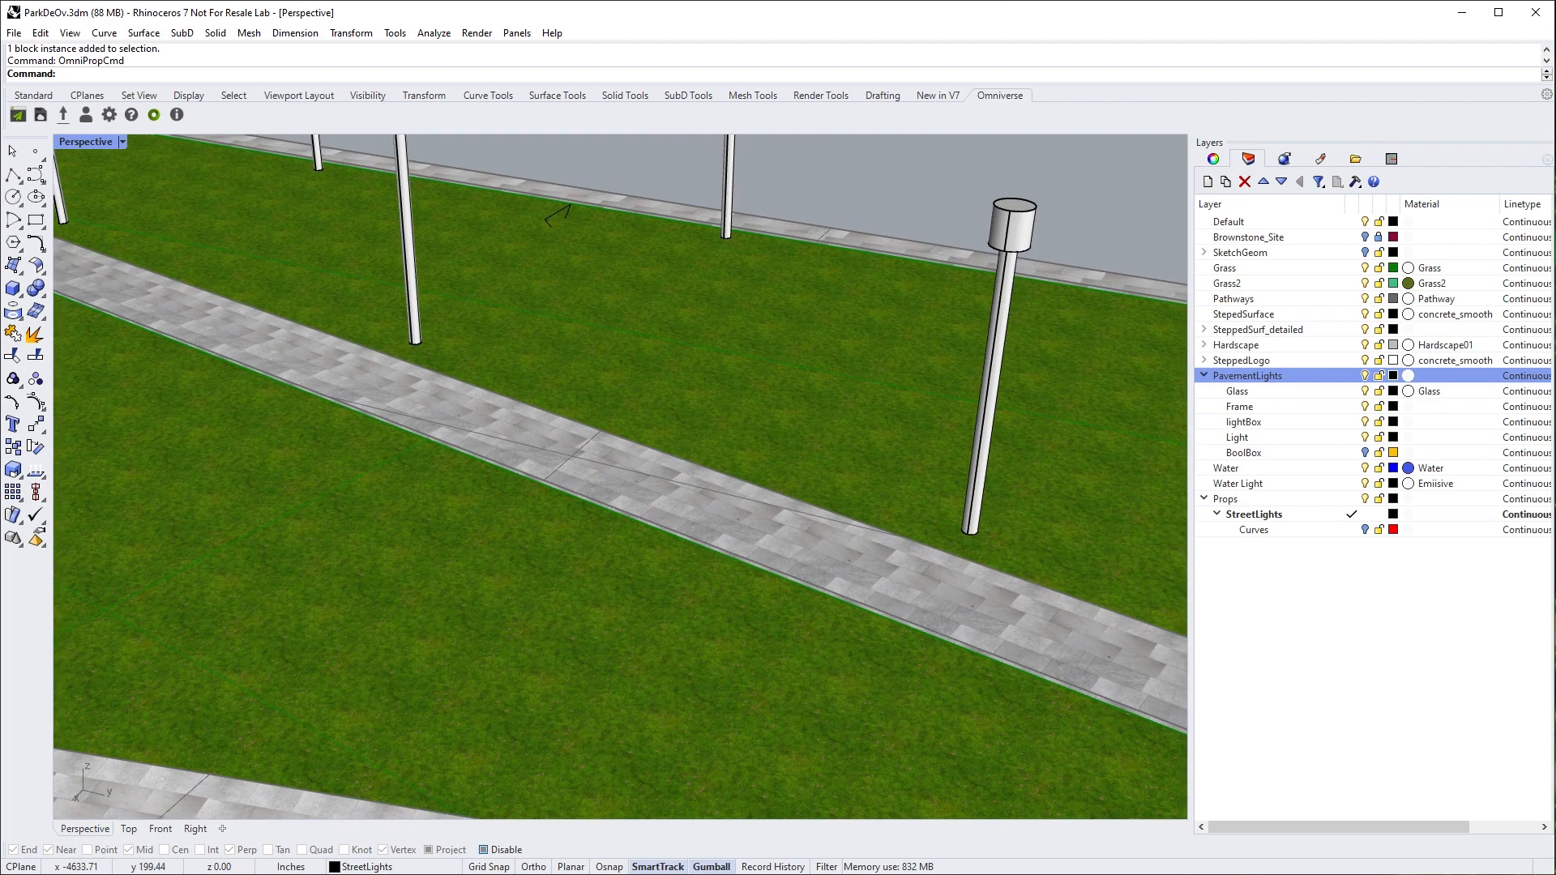
- Switch to Rhino and look up a selected street light's block definition, StreetLight01, in the Block Manager
shift+right_drag(969, 531, 725, 660)
click(734, 454)
text(Block)
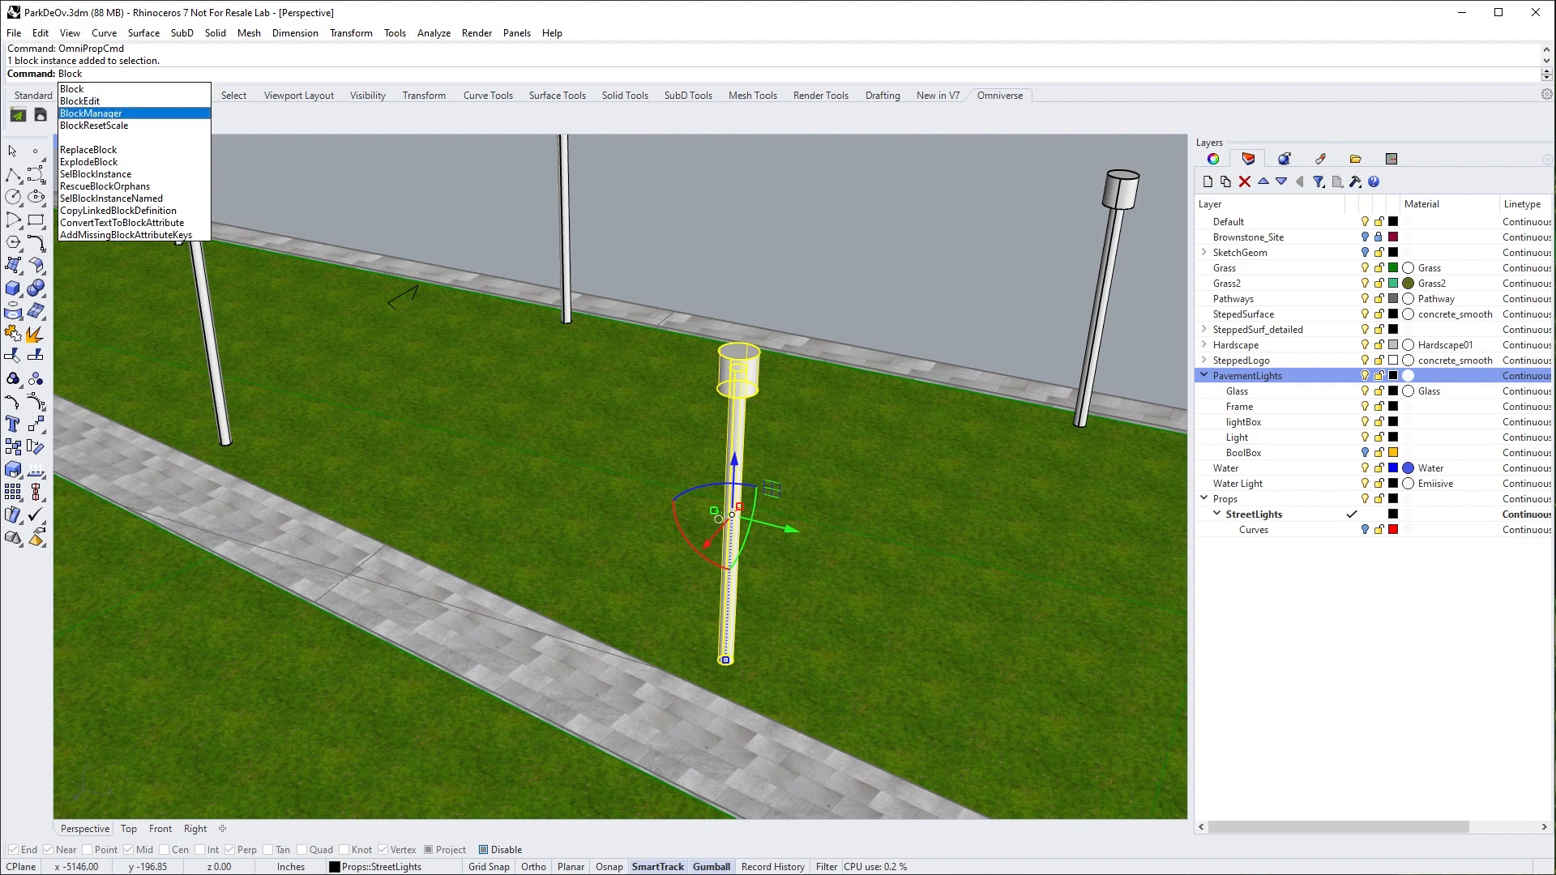
key(Escape)
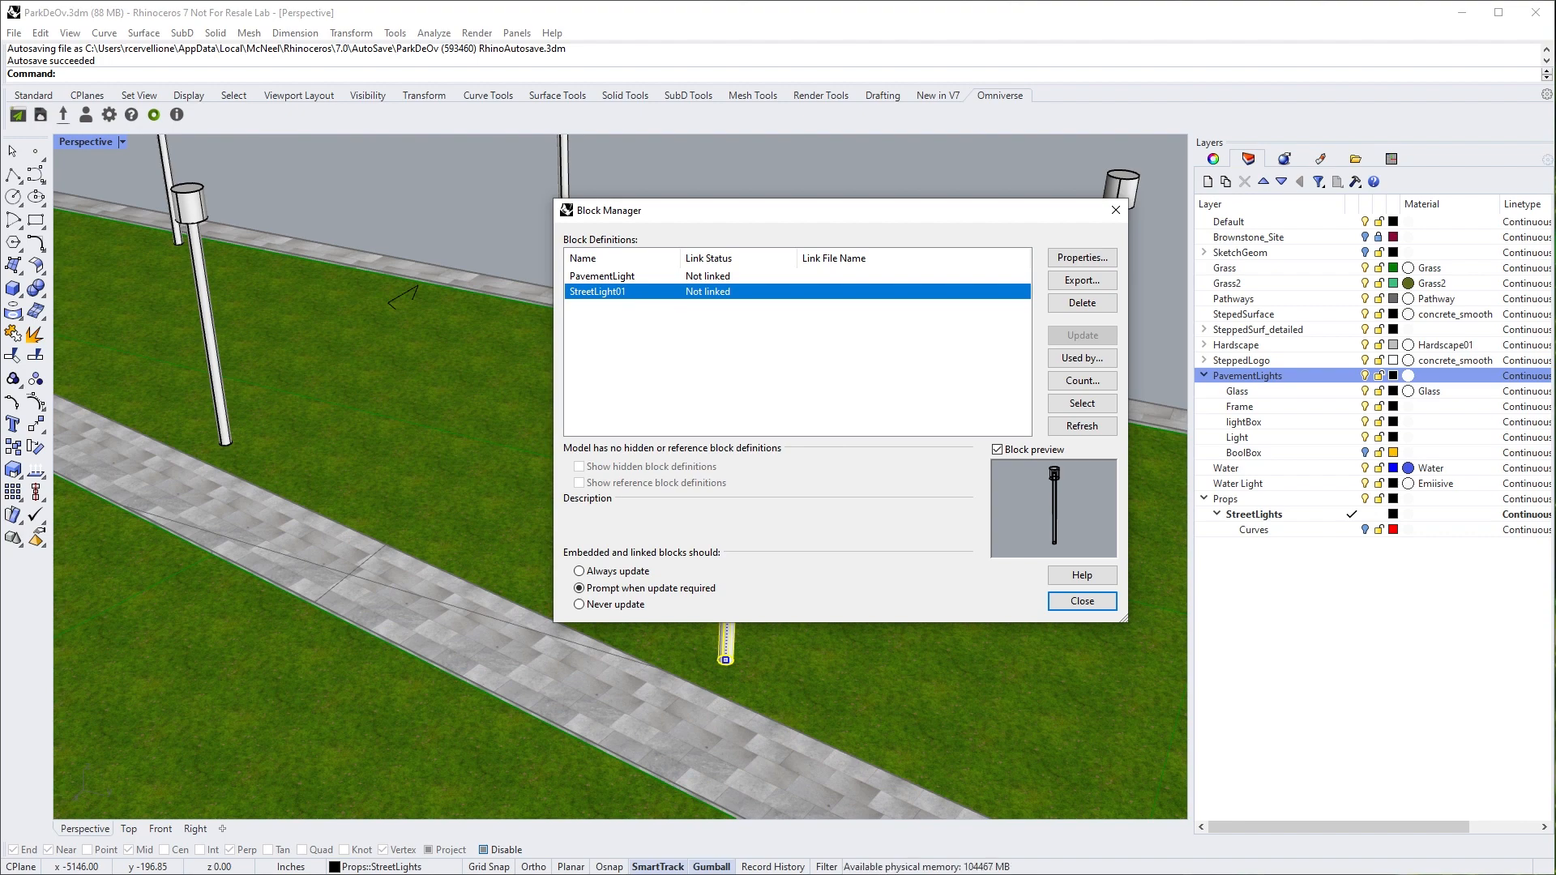
click(1115, 210)
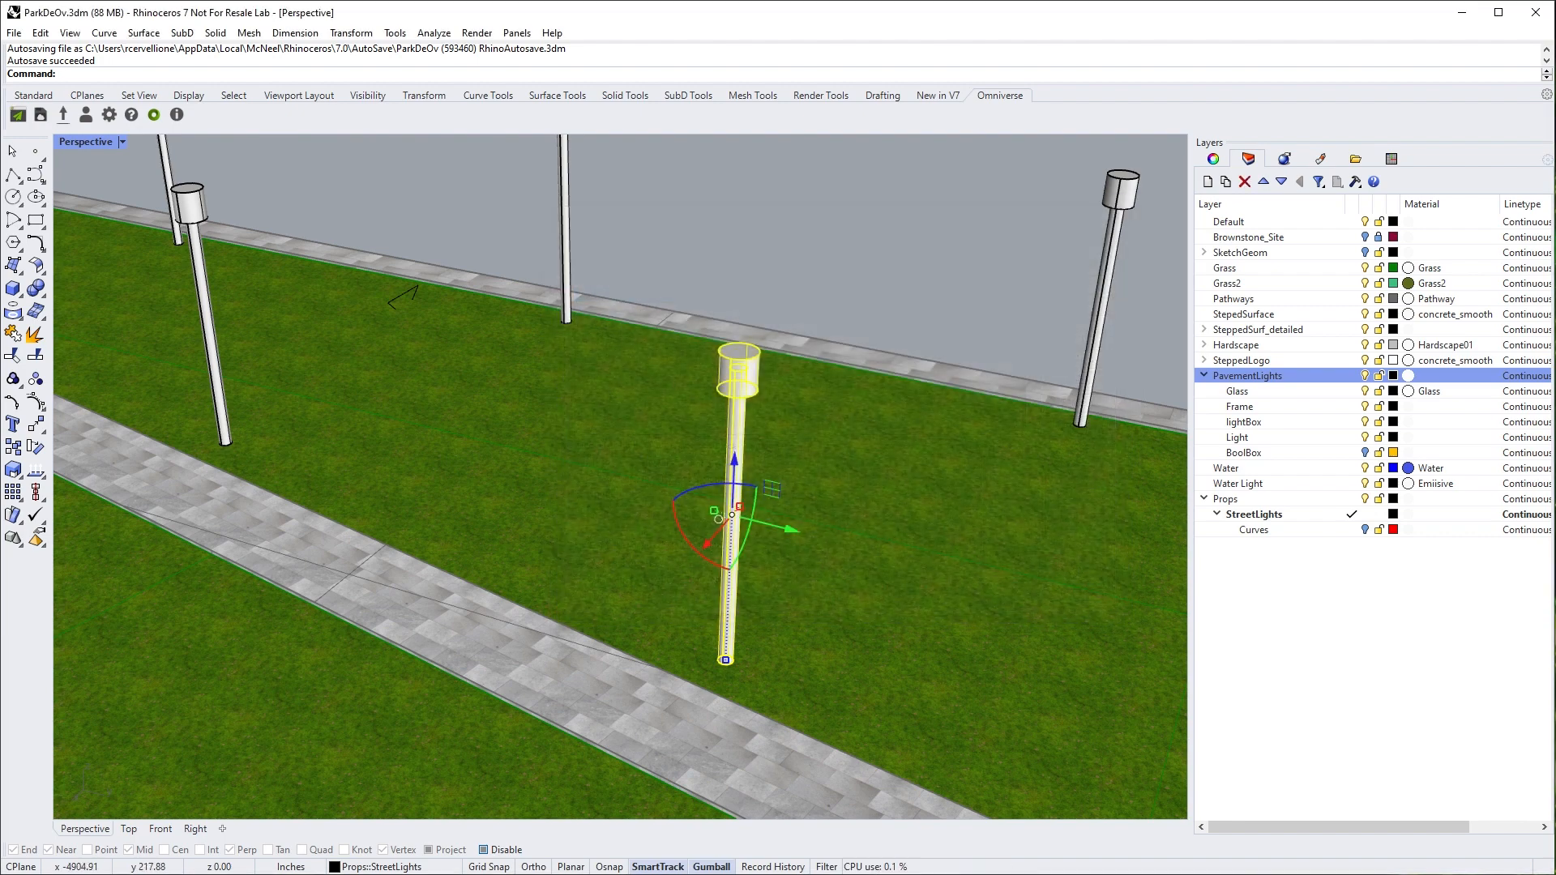
scroll(775, 413, up, 3)
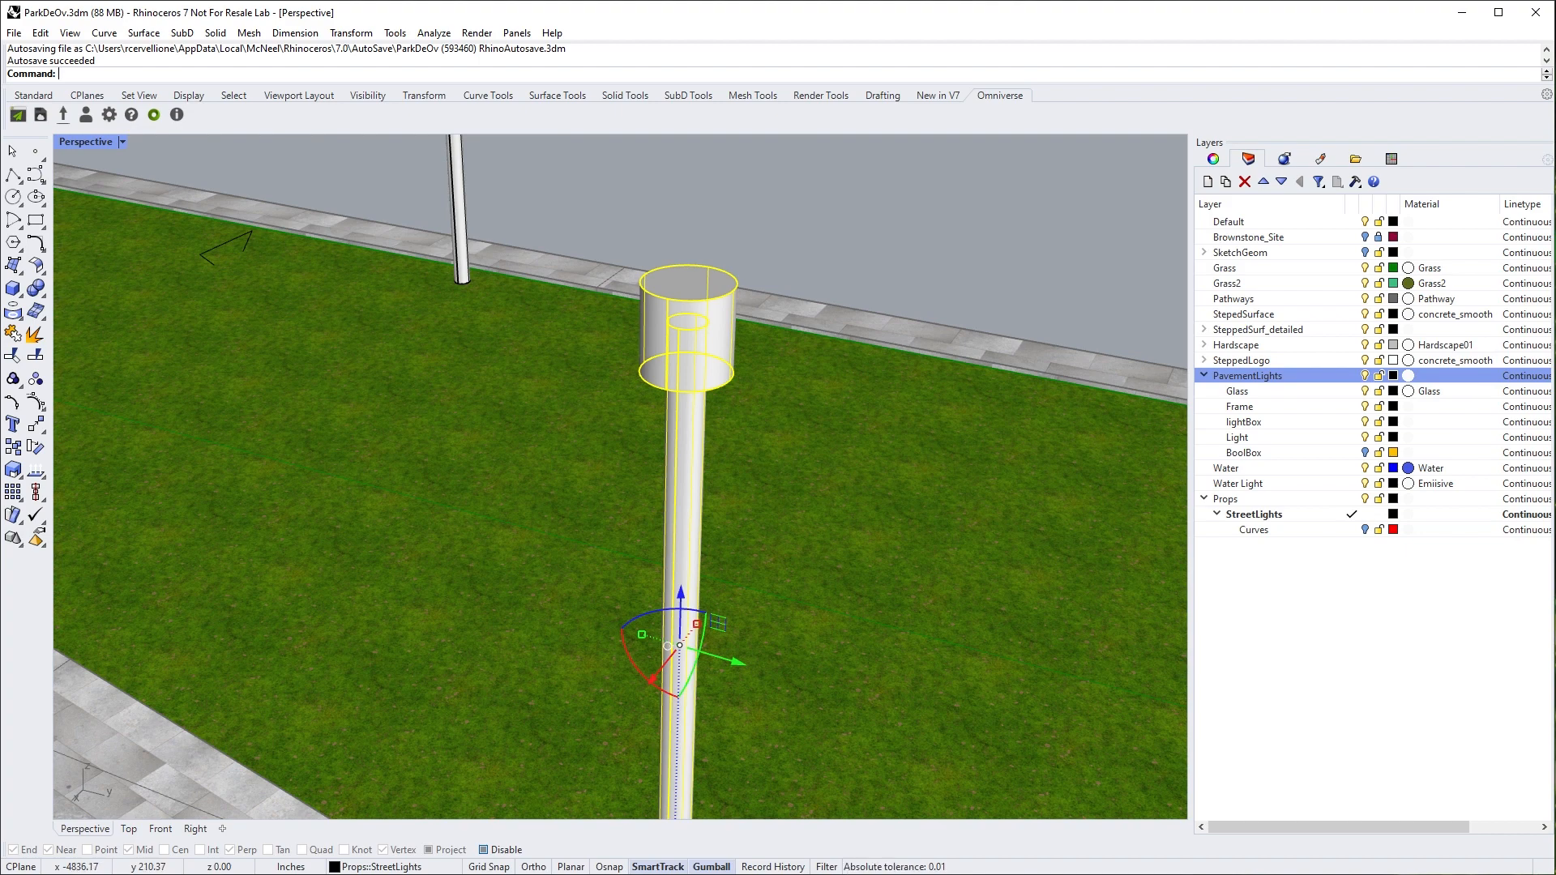
scroll(620, 476, down, 4)
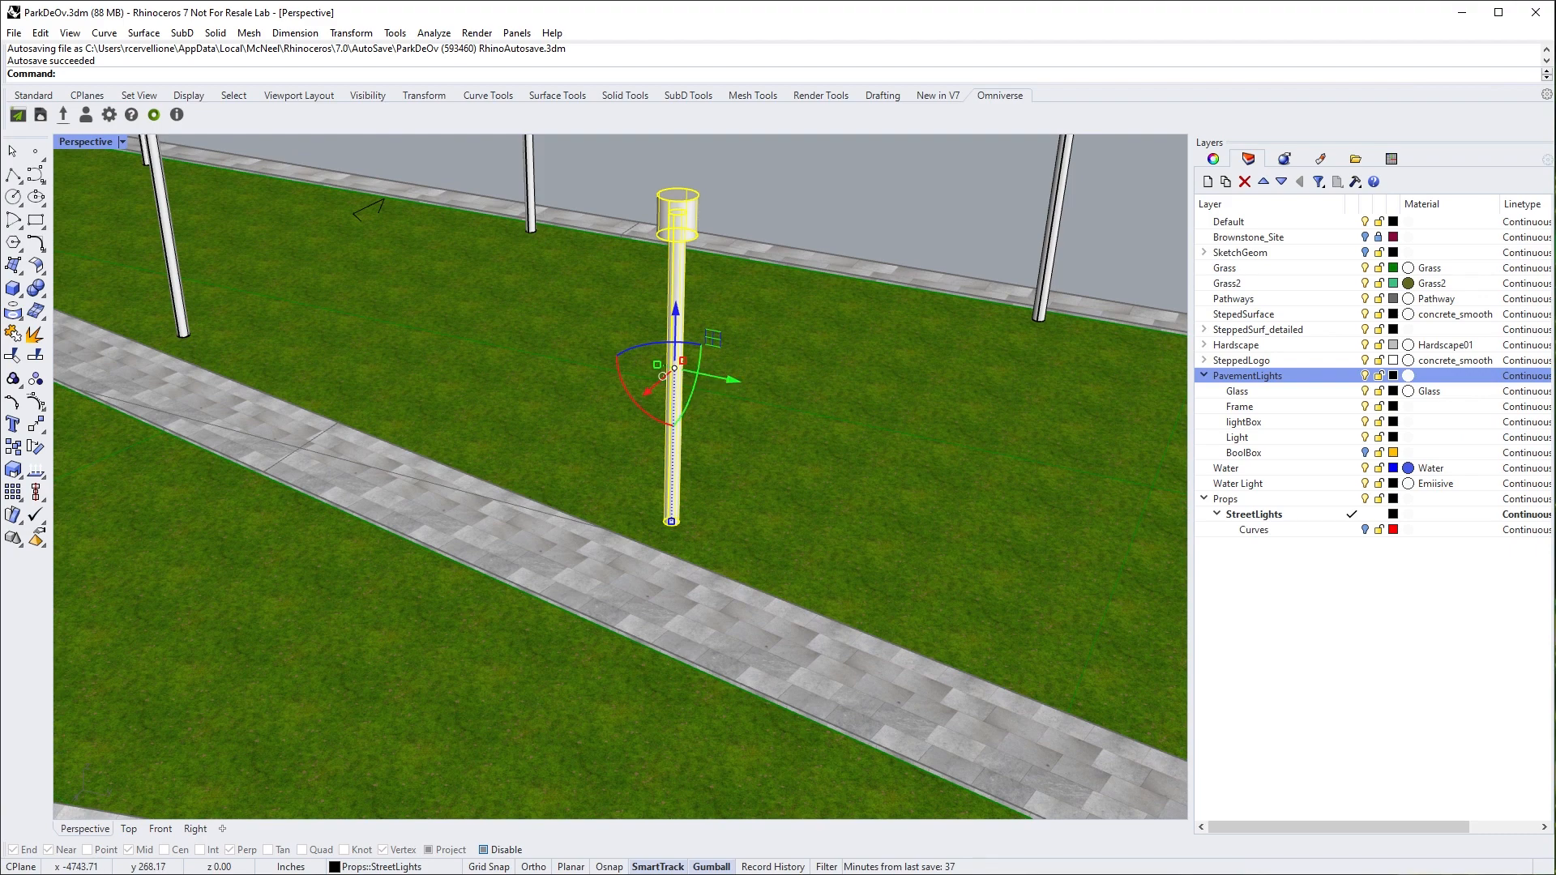
shift+right_drag(620, 476, 541, 472)
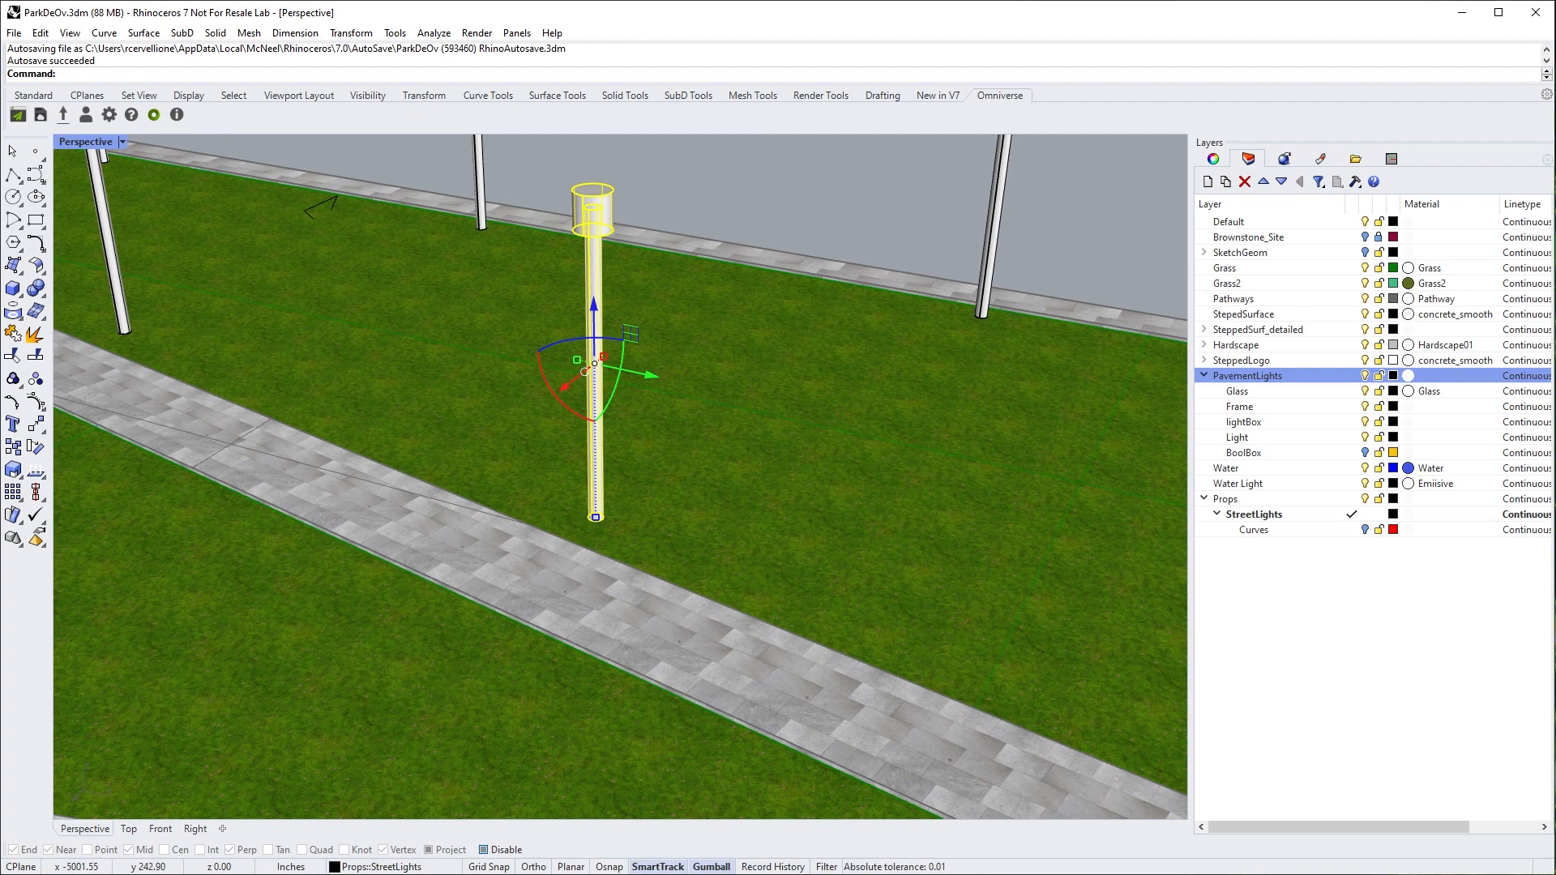
key(Escape)
- Open omniverseRhinoBlocktable.csv from the Omniverse\Rhino folder inside Documents
key(super+e)
drag(466, 210, 0, 211)
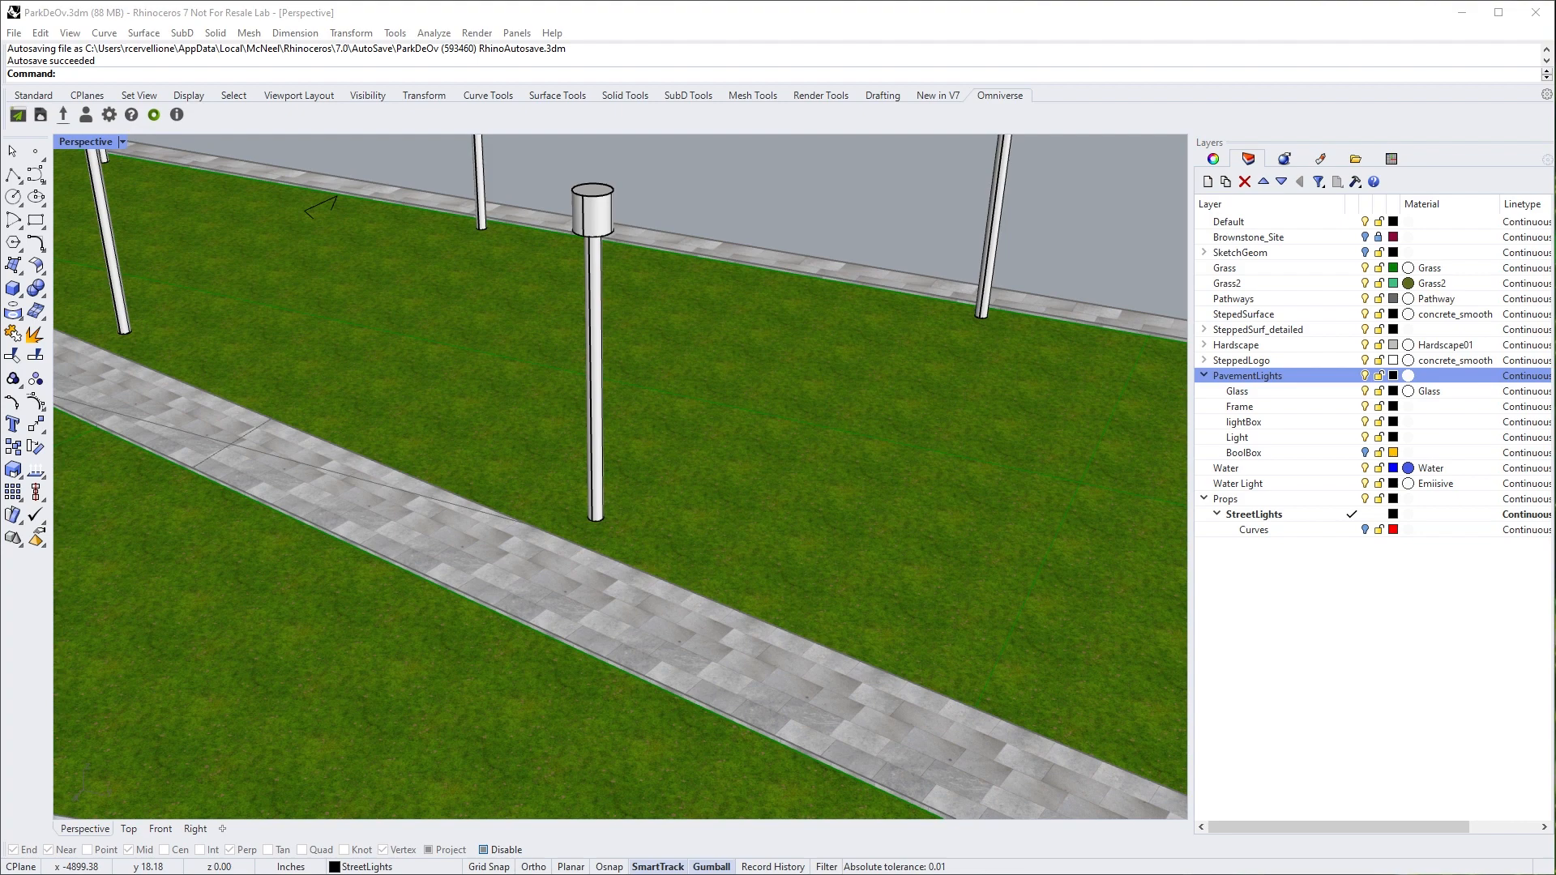
drag(0, 182, 486, 155)
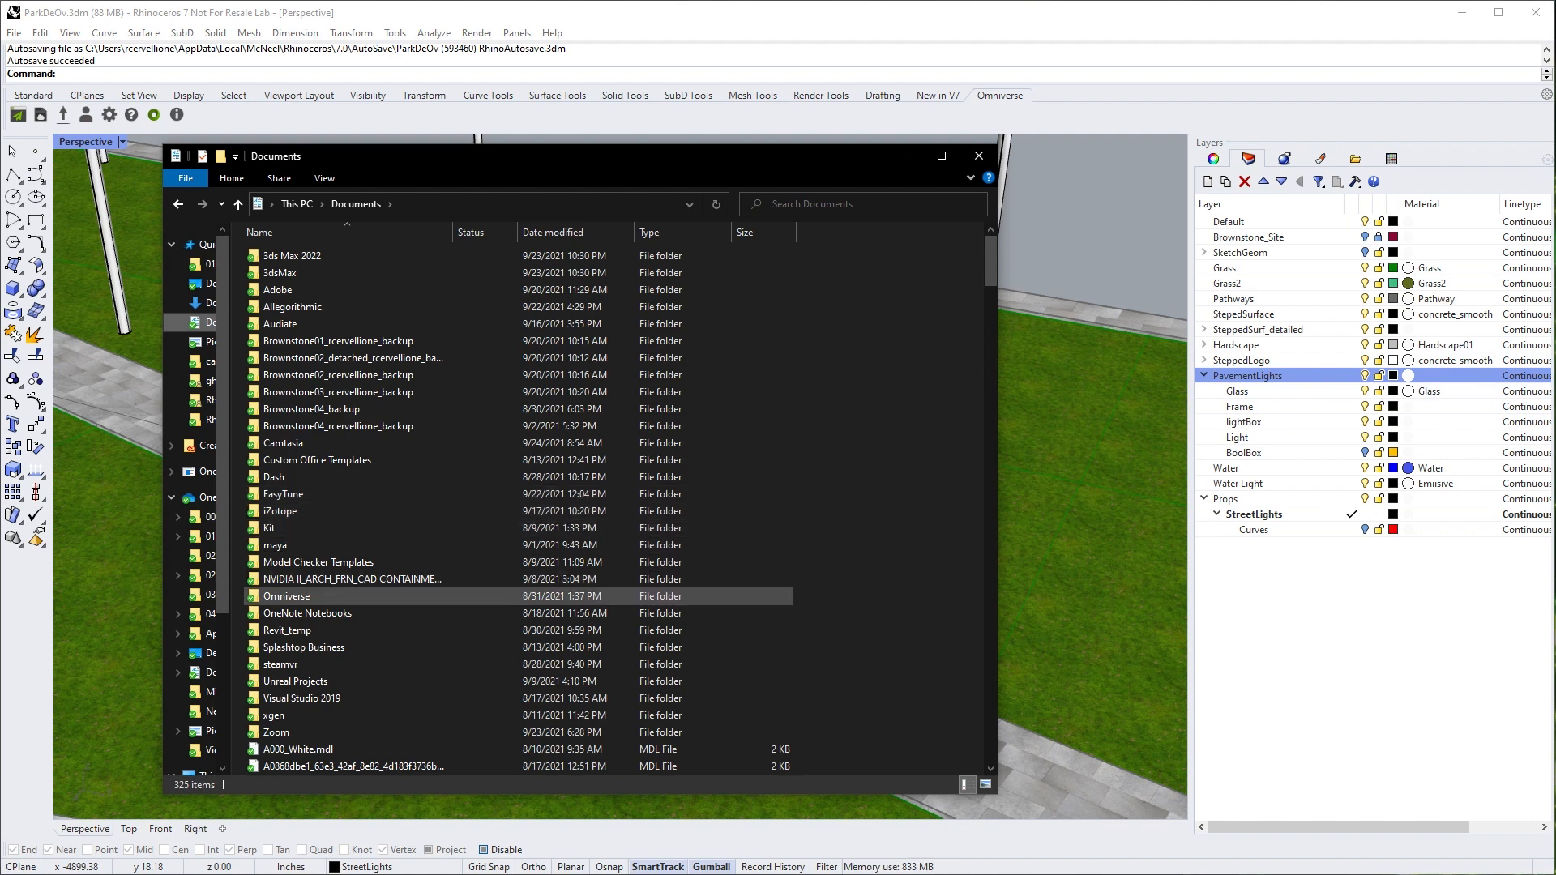
double_click(286, 595)
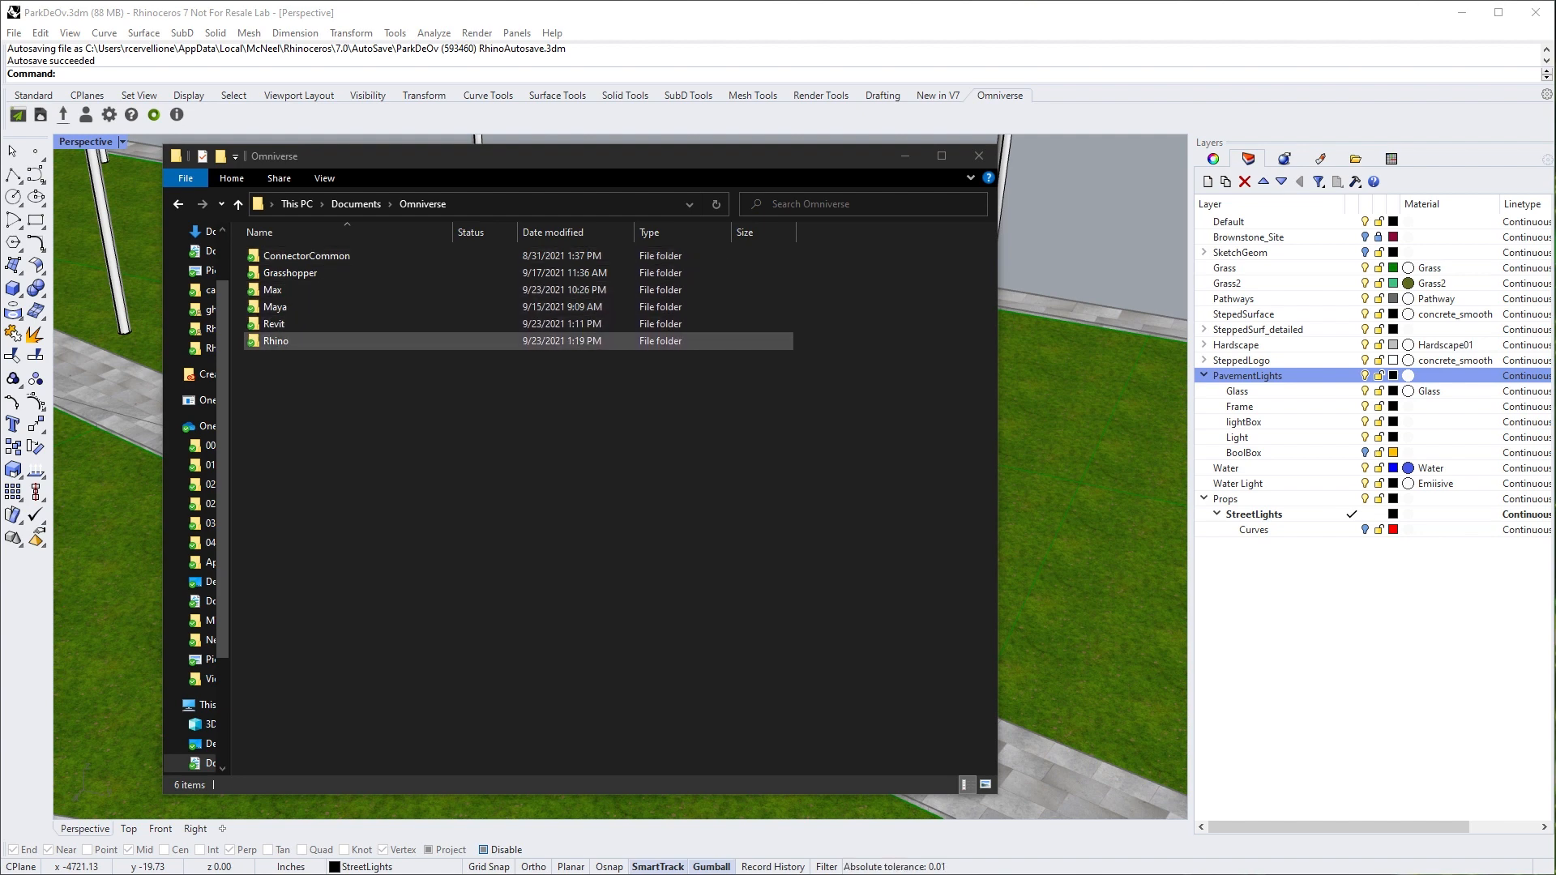
double_click(275, 340)
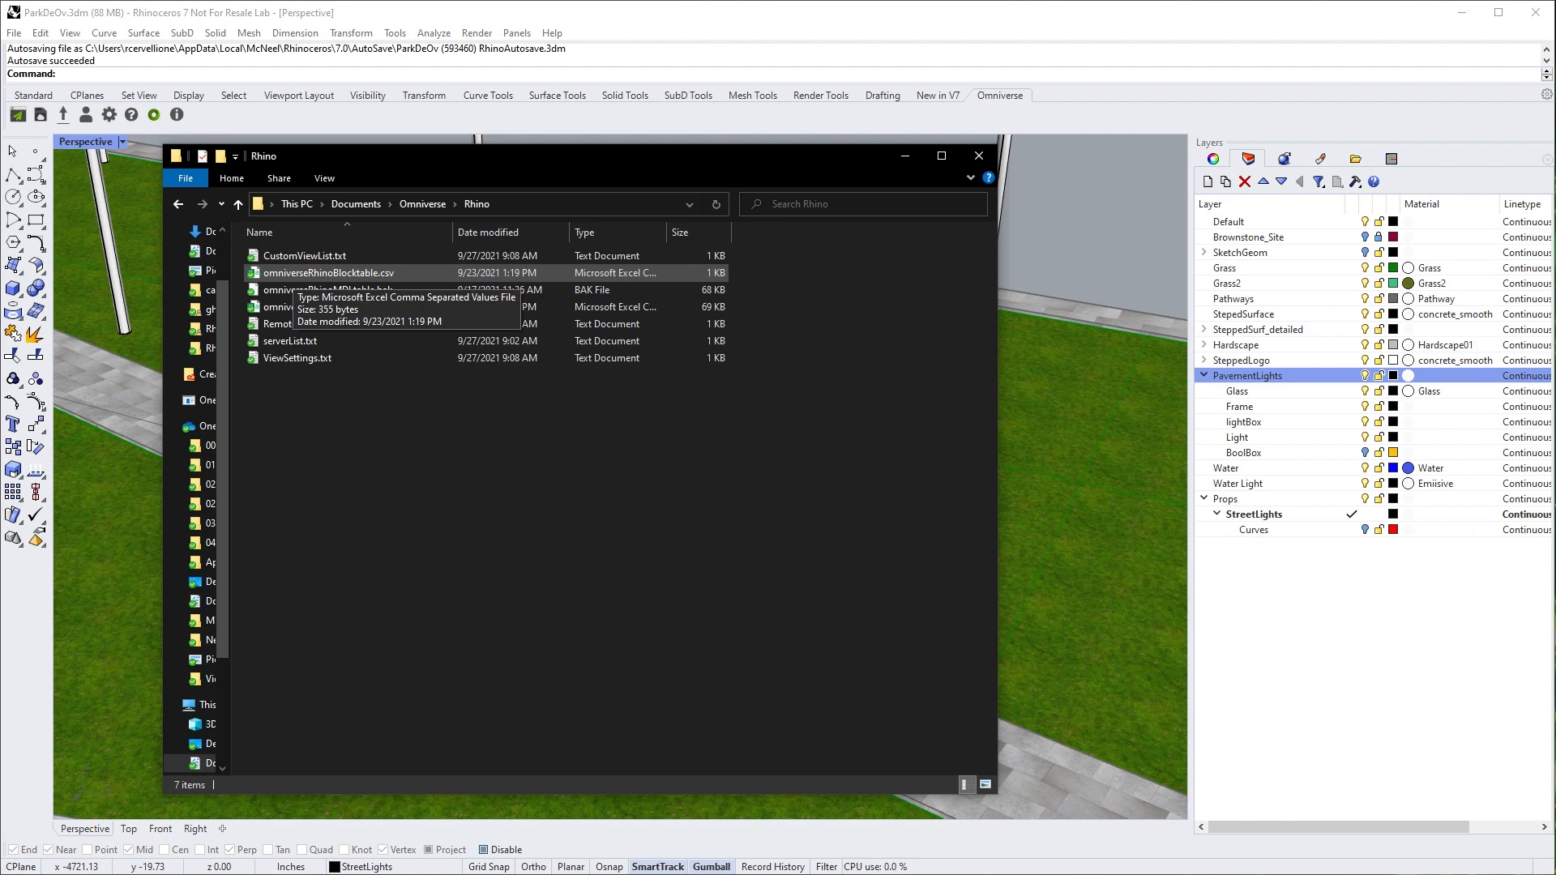
click(294, 273)
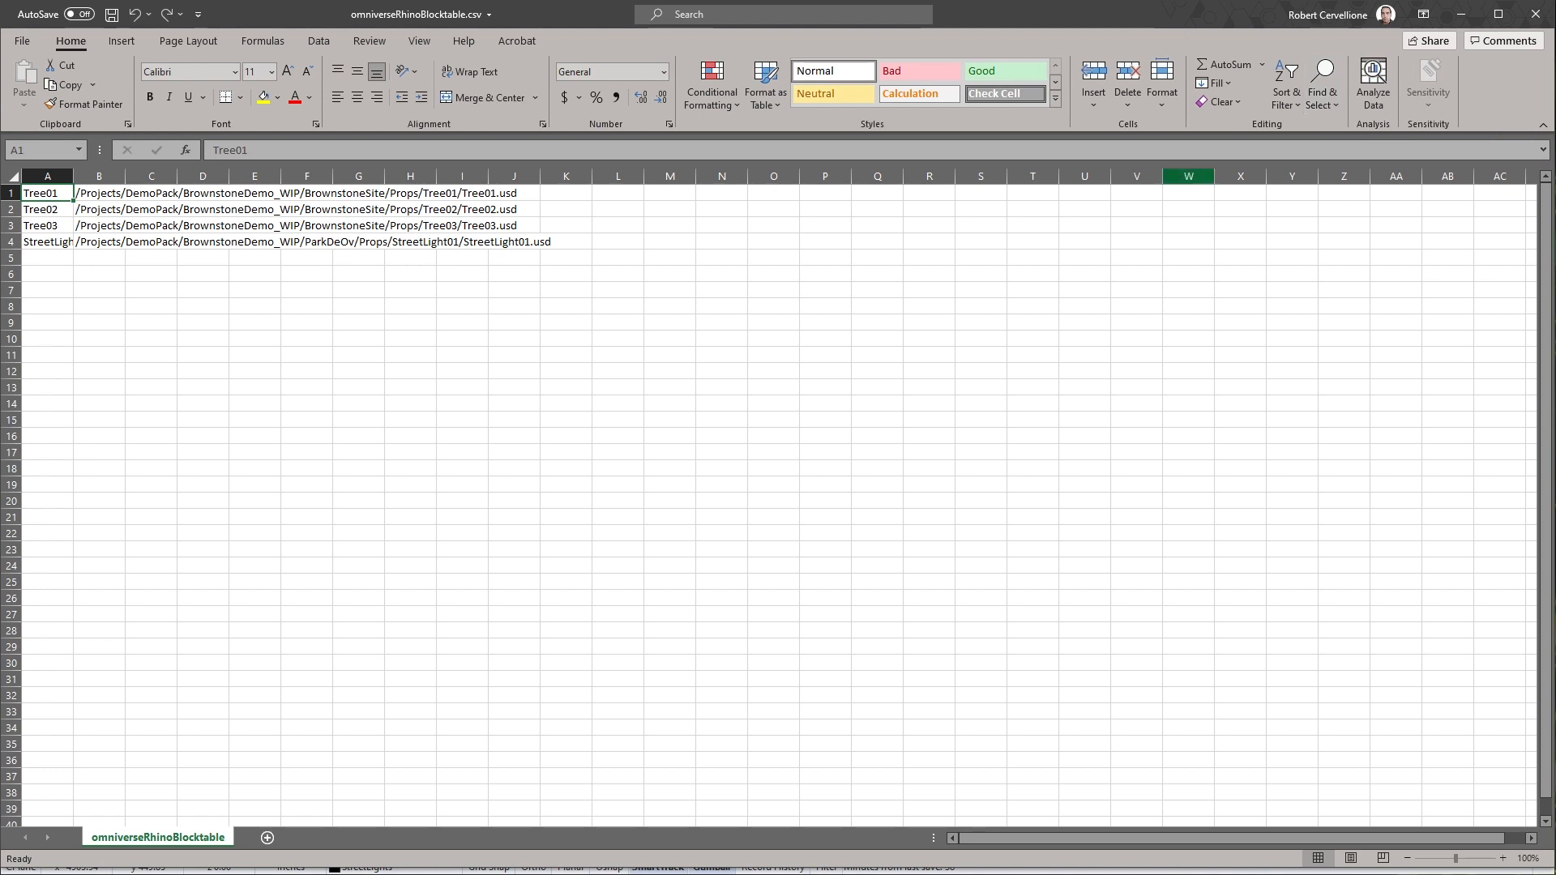
- Widen columns A and B of the block table and check StreetLight01 and its USD path in row 4
drag(126, 176, 688, 176)
drag(73, 176, 158, 176)
click(89, 241)
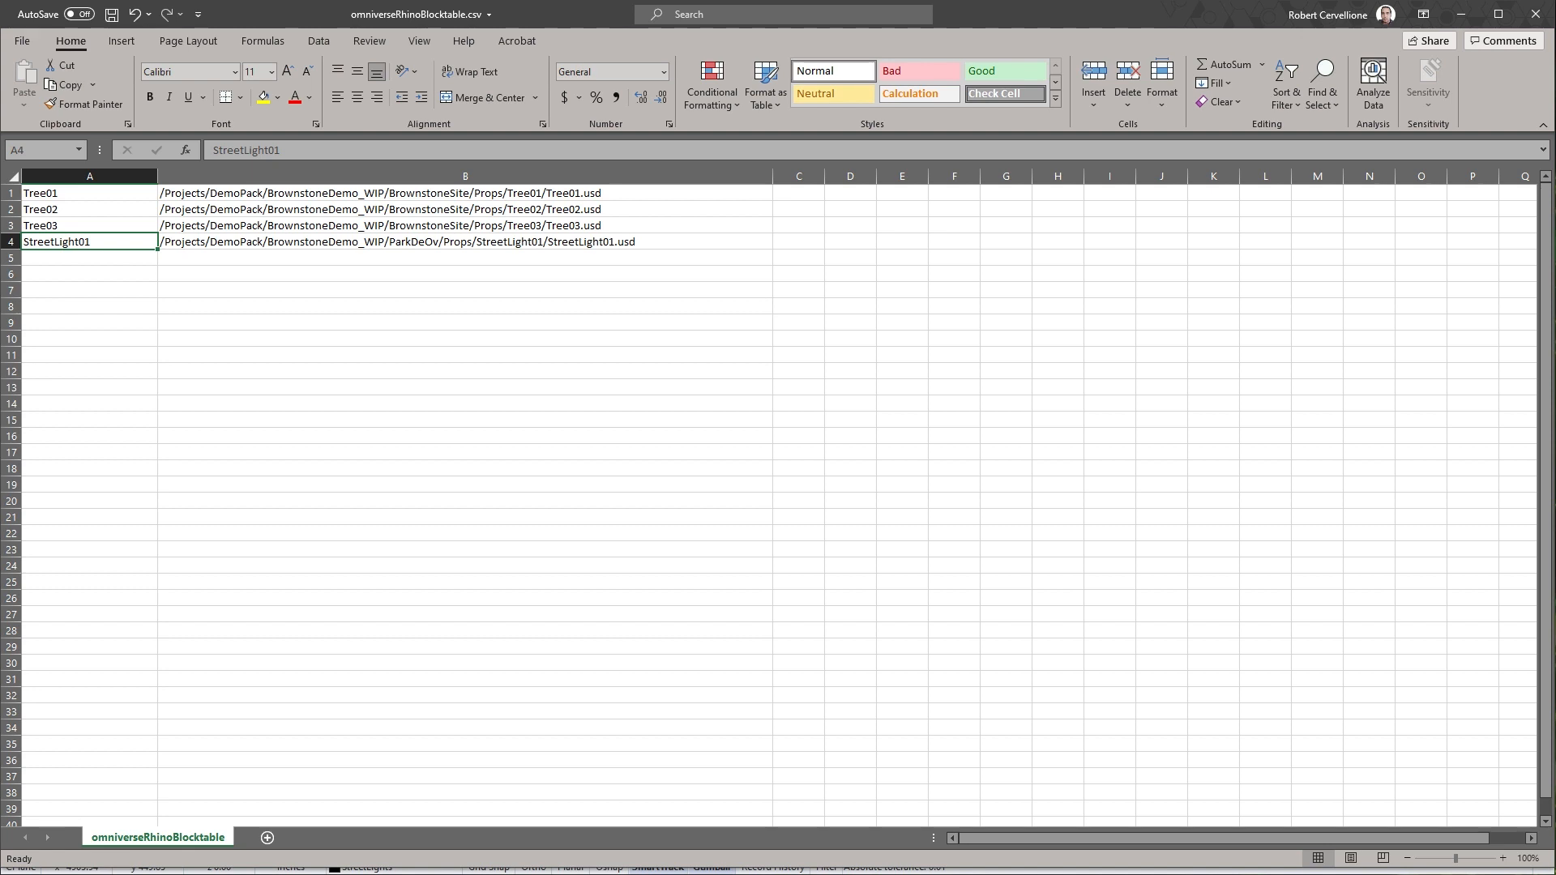
click(465, 242)
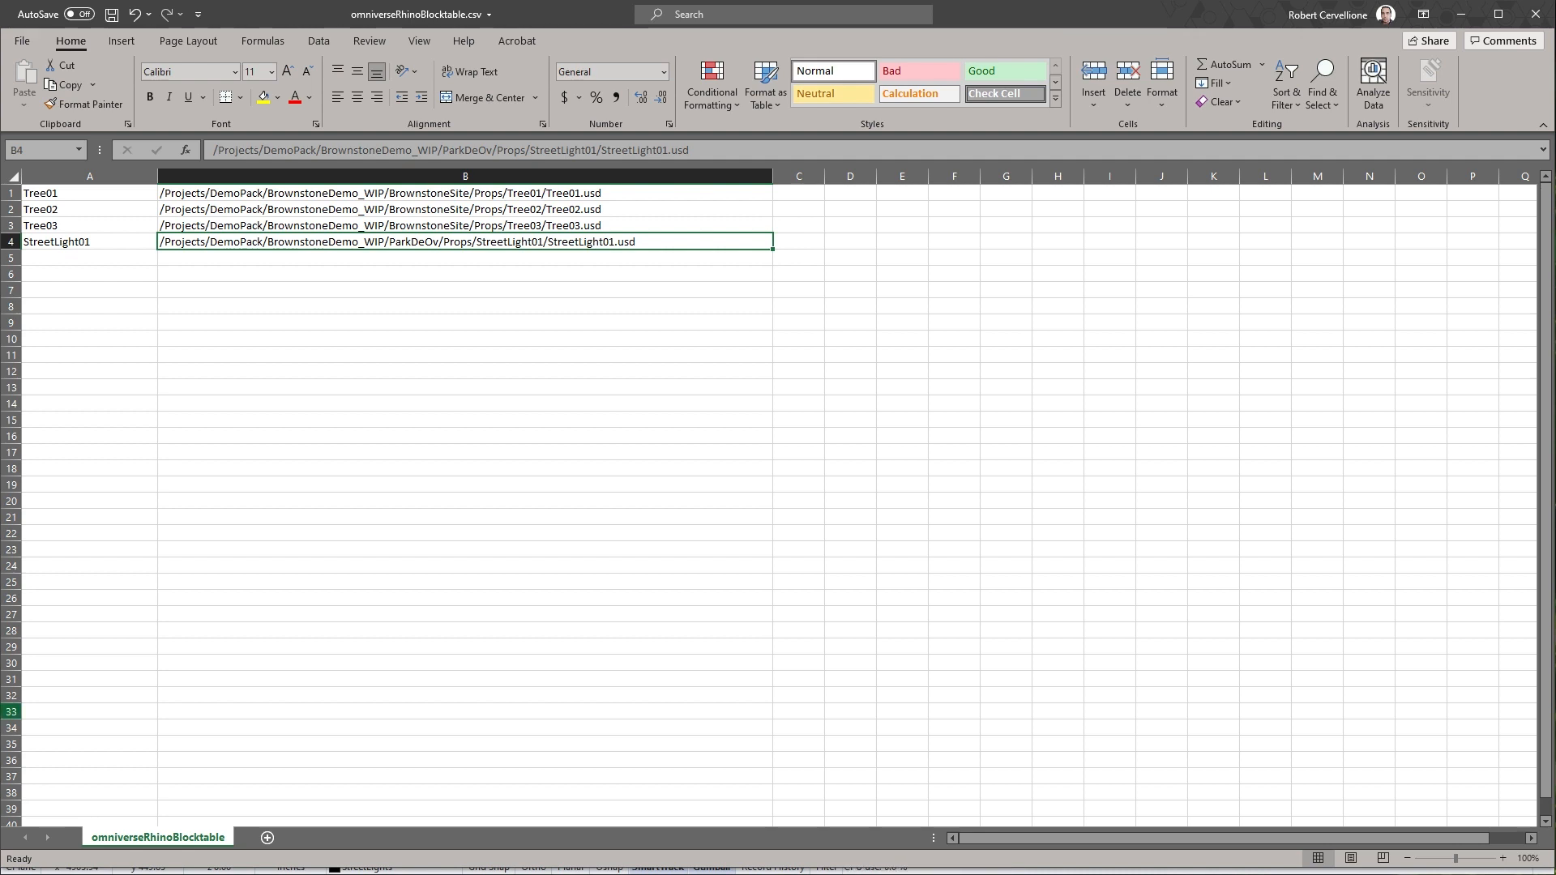
- Switch to Create and open StreetLight01.usd from the localhost Projects/RhinoTestProj/StreetLight01 folder
key(alt+Tab)
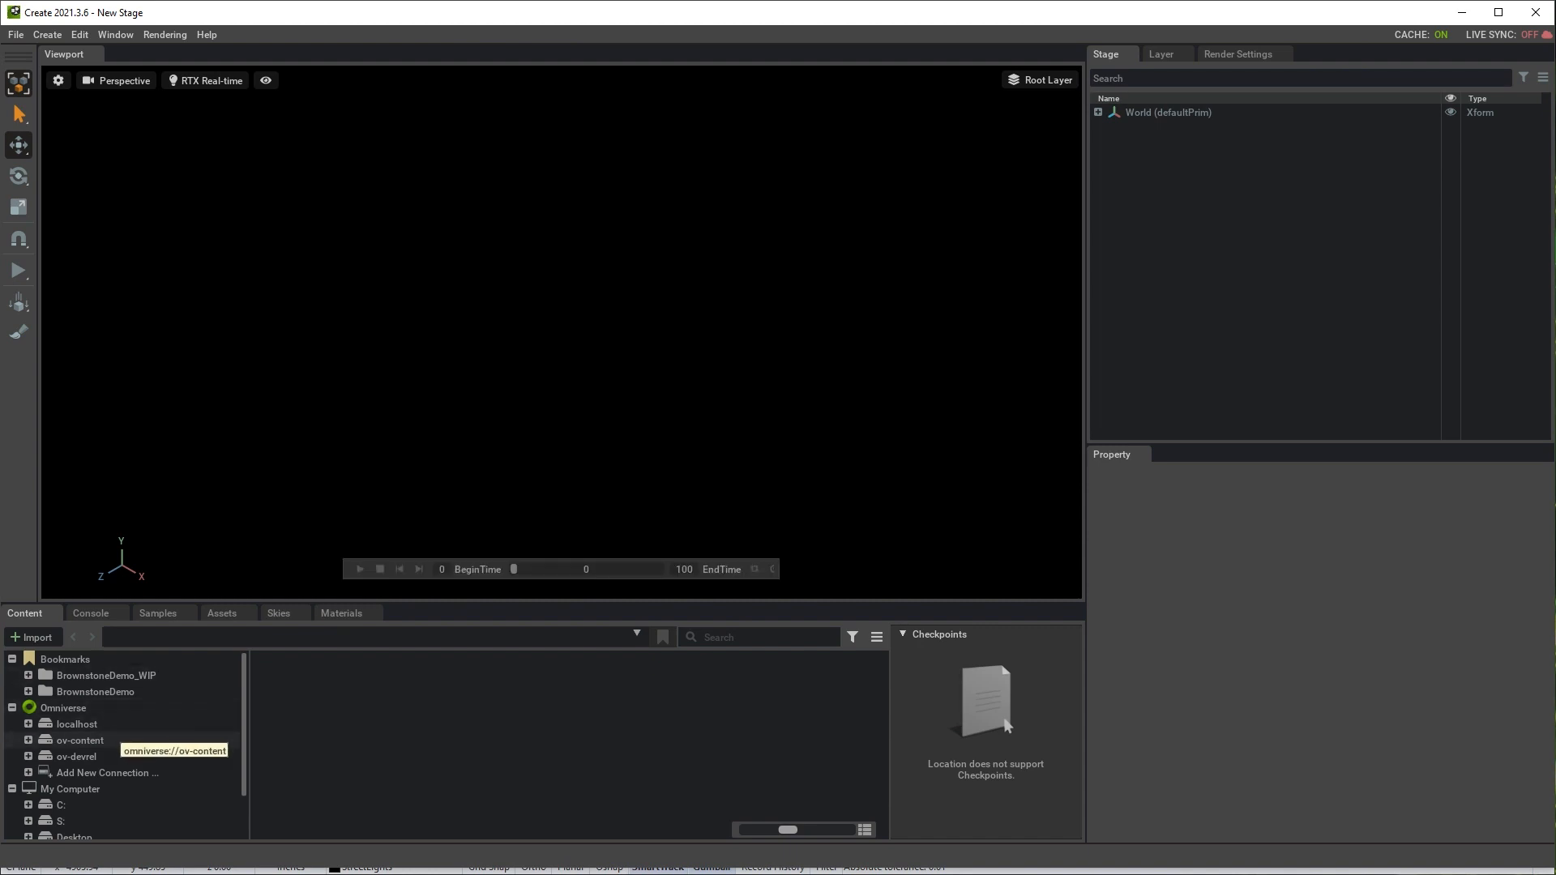
click(29, 724)
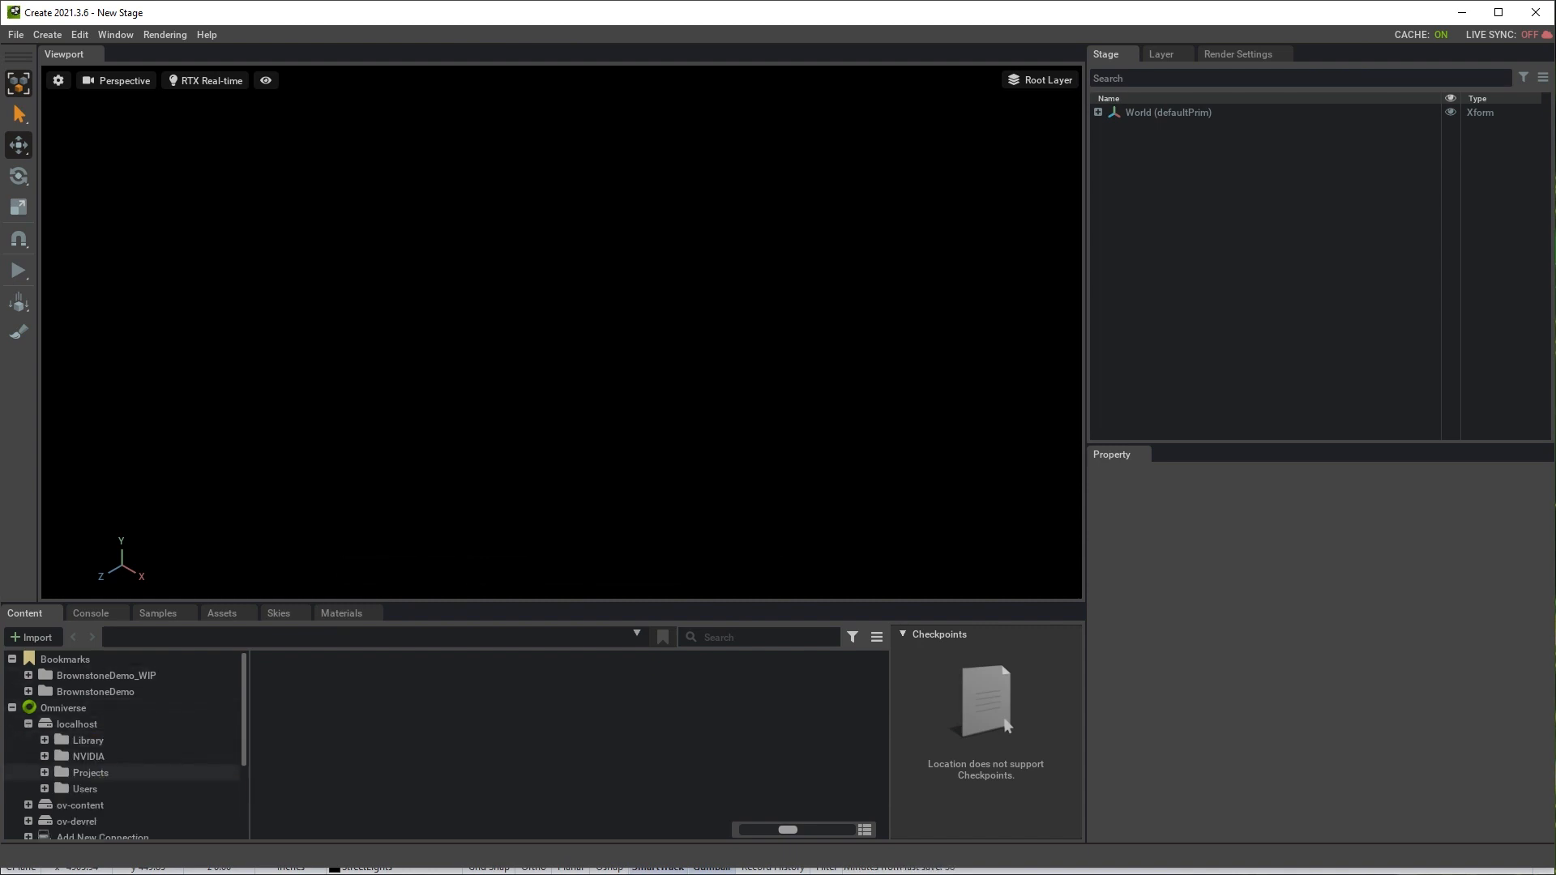
click(44, 773)
scroll(105, 785, down, 5)
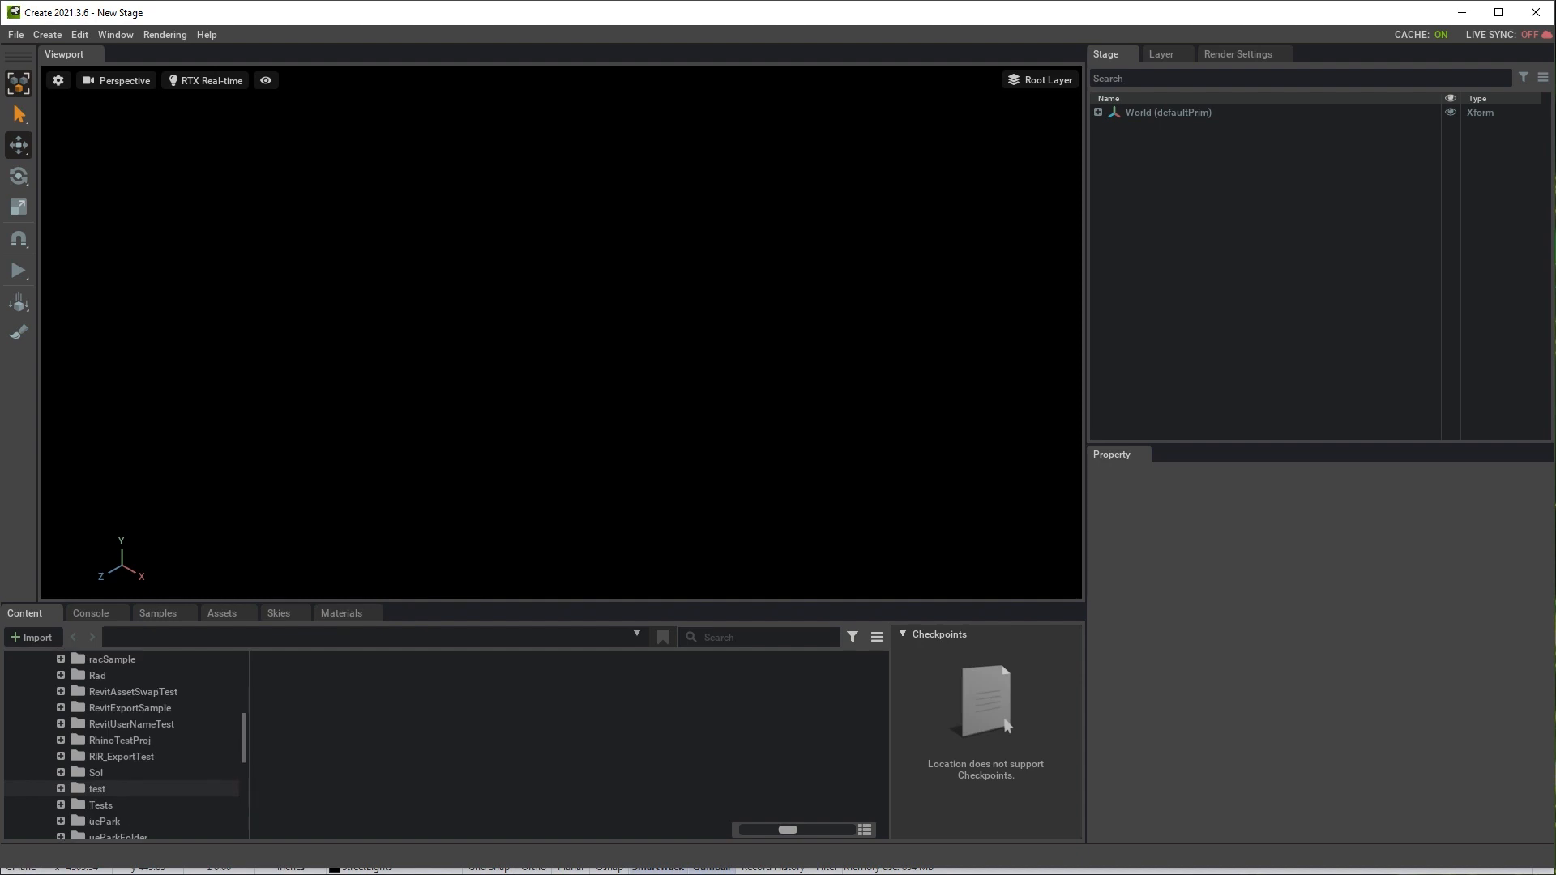
click(120, 740)
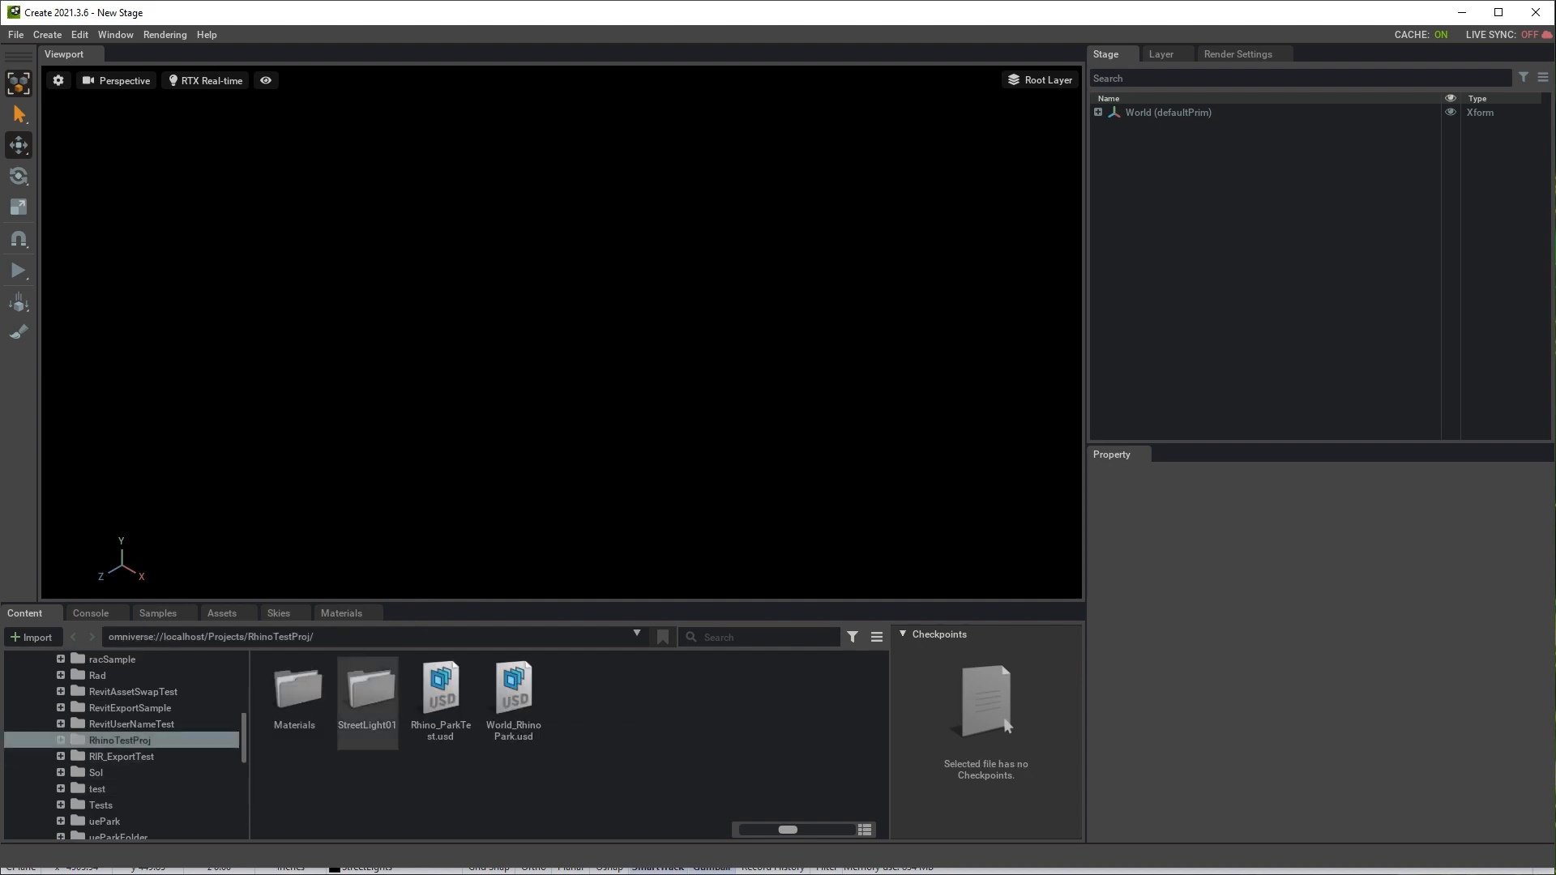
double_click(367, 689)
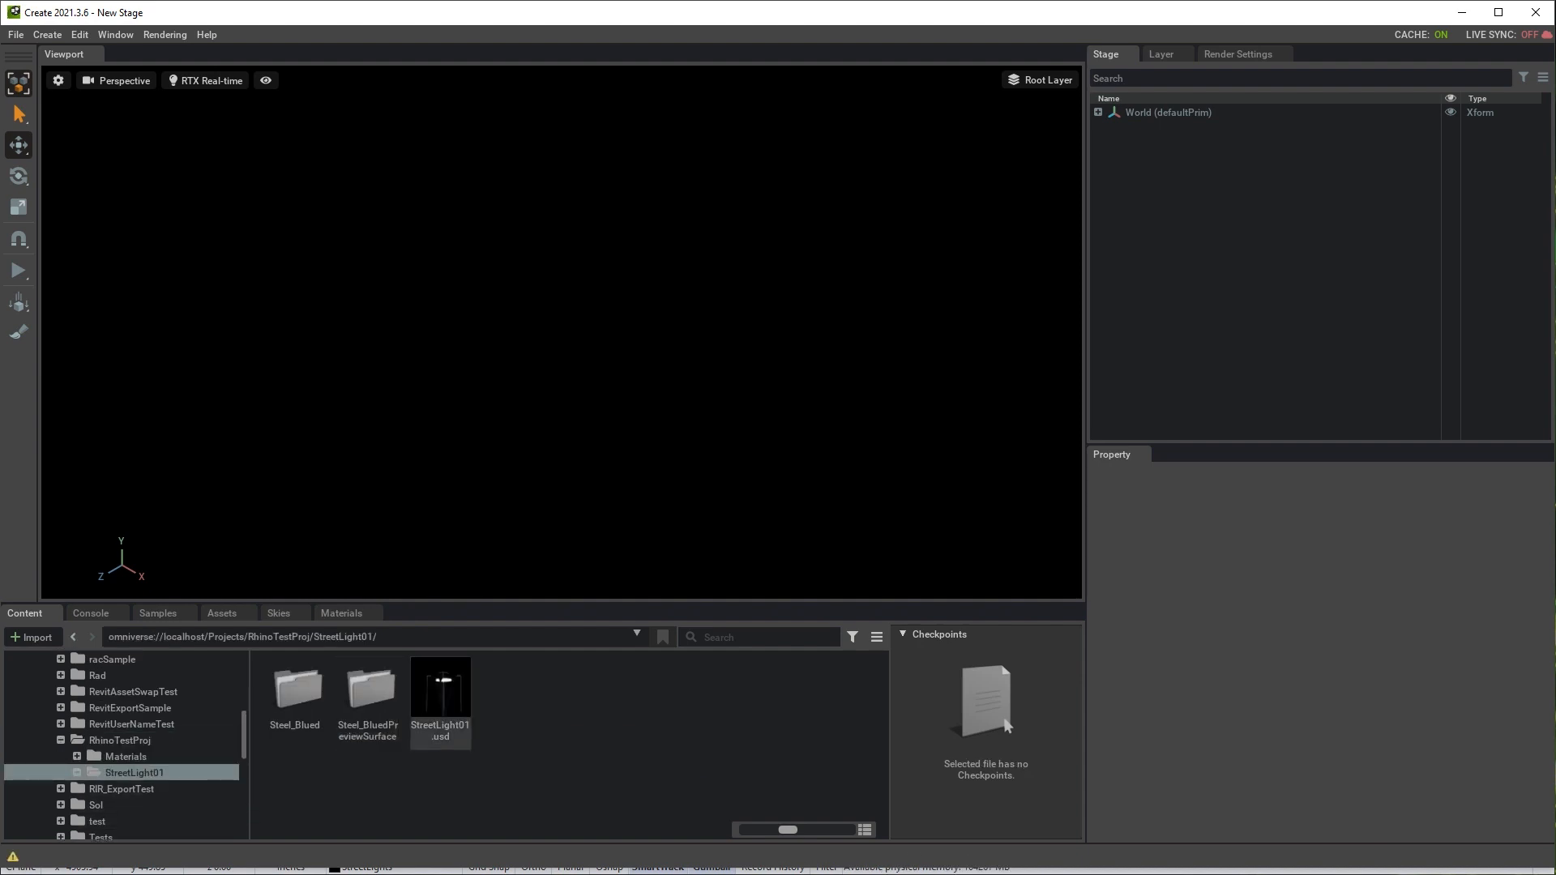
double_click(440, 693)
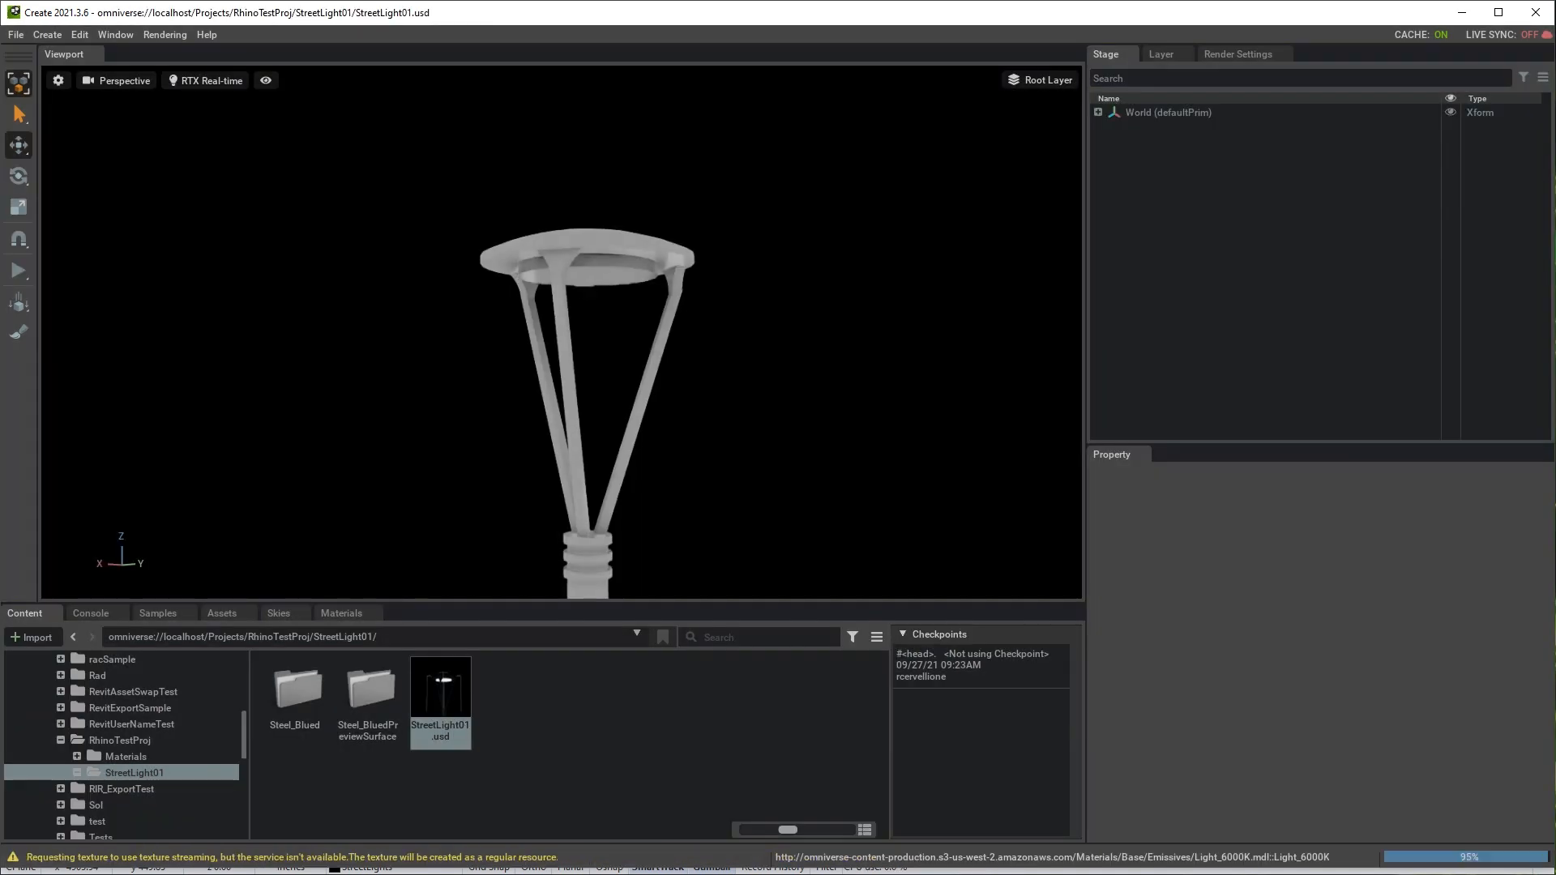
- Examine the street light asset's lamp head, struts and pole from several angles, selecting the fixture mesh
right_drag(562, 332, 551, 283)
middle_drag(551, 284, 589, 117)
alt+drag(589, 117, 558, 199)
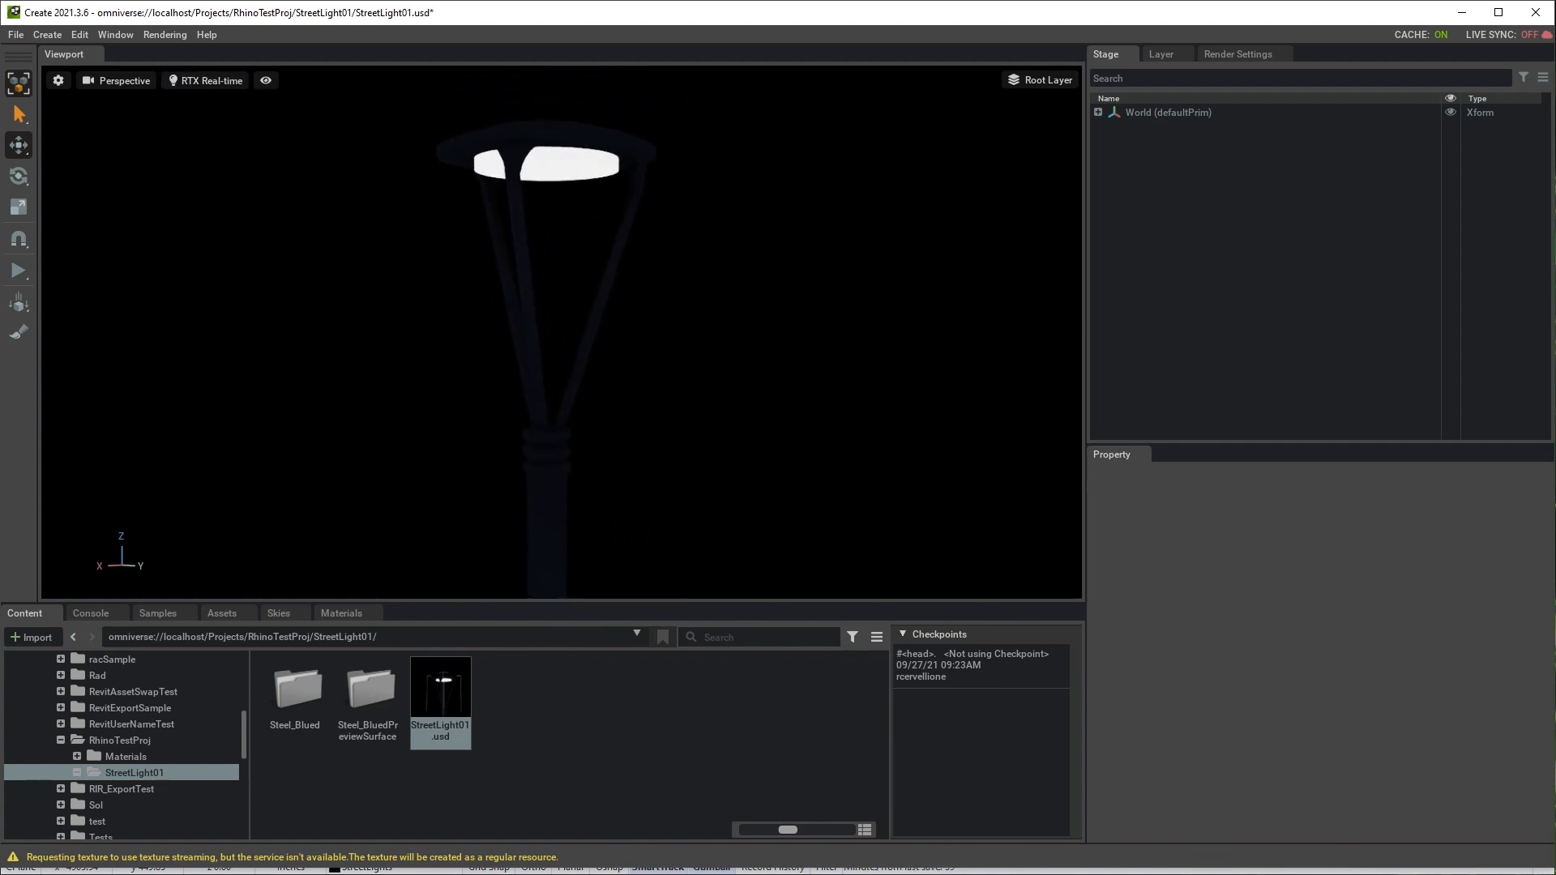
right_drag(562, 324, 495, 380)
middle_drag(687, 268, 561, 369)
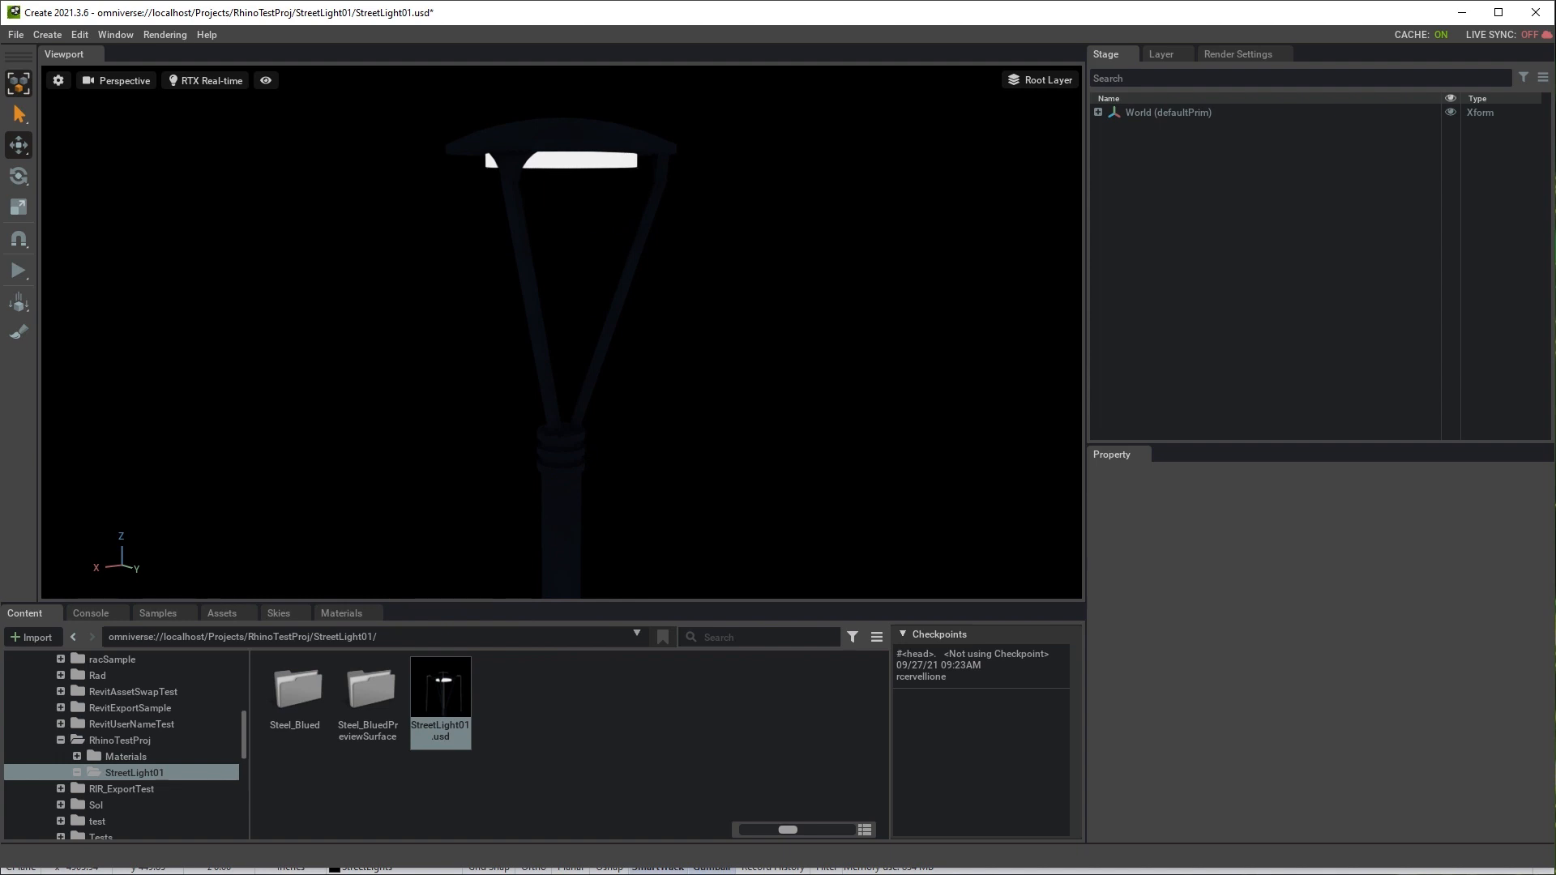
click(488, 158)
scroll(560, 332, down, 2)
middle_drag(562, 559, 585, 405)
scroll(585, 406, up, 3)
scroll(591, 430, up, 4)
scroll(592, 430, down, 6)
key(f)
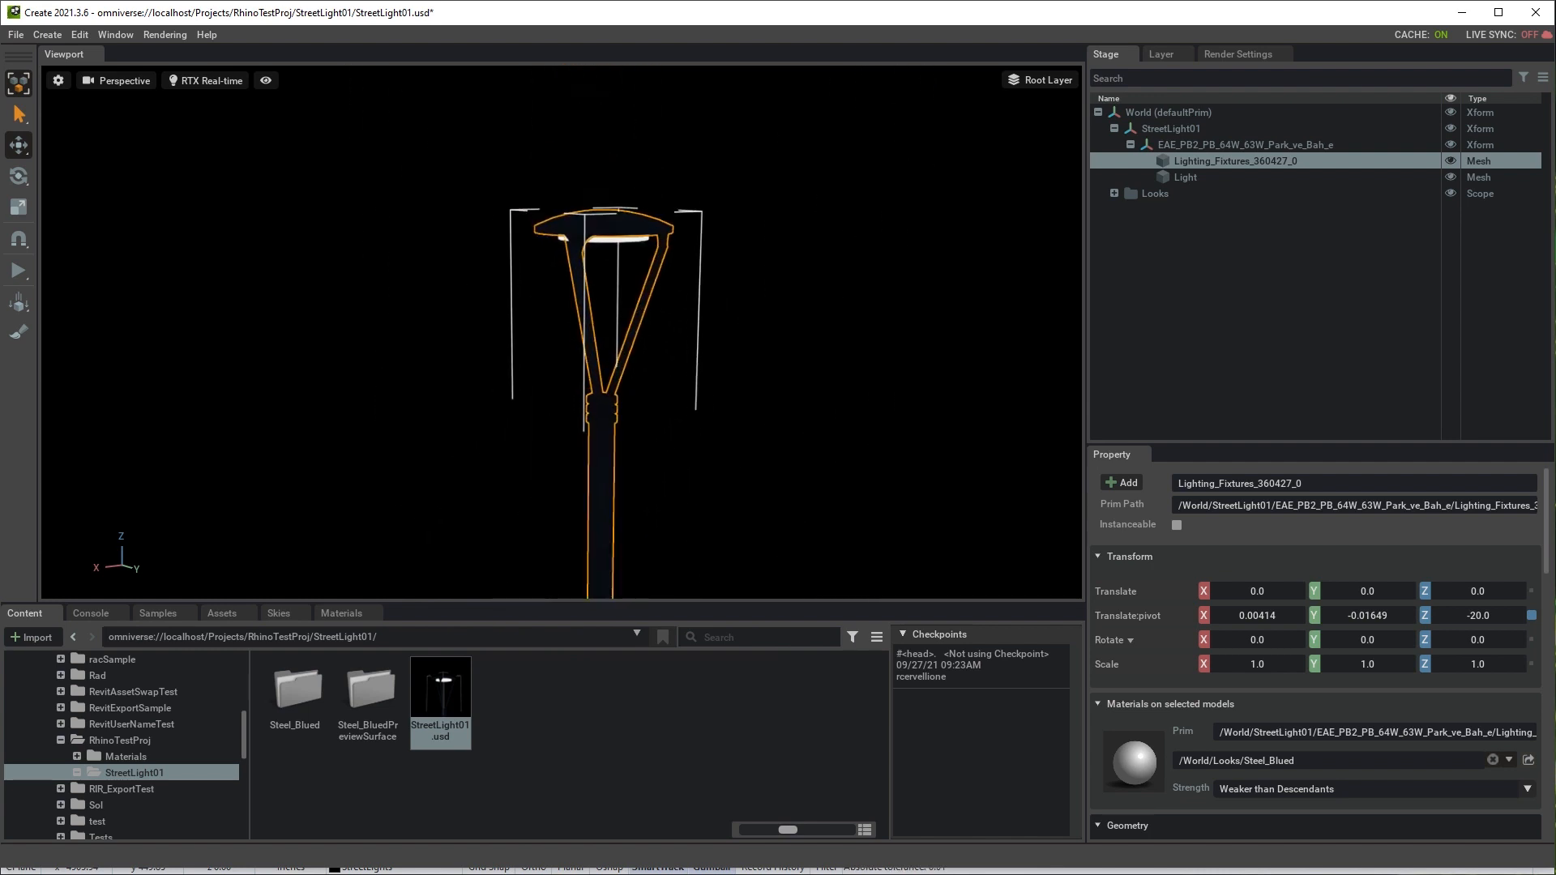
key(Escape)
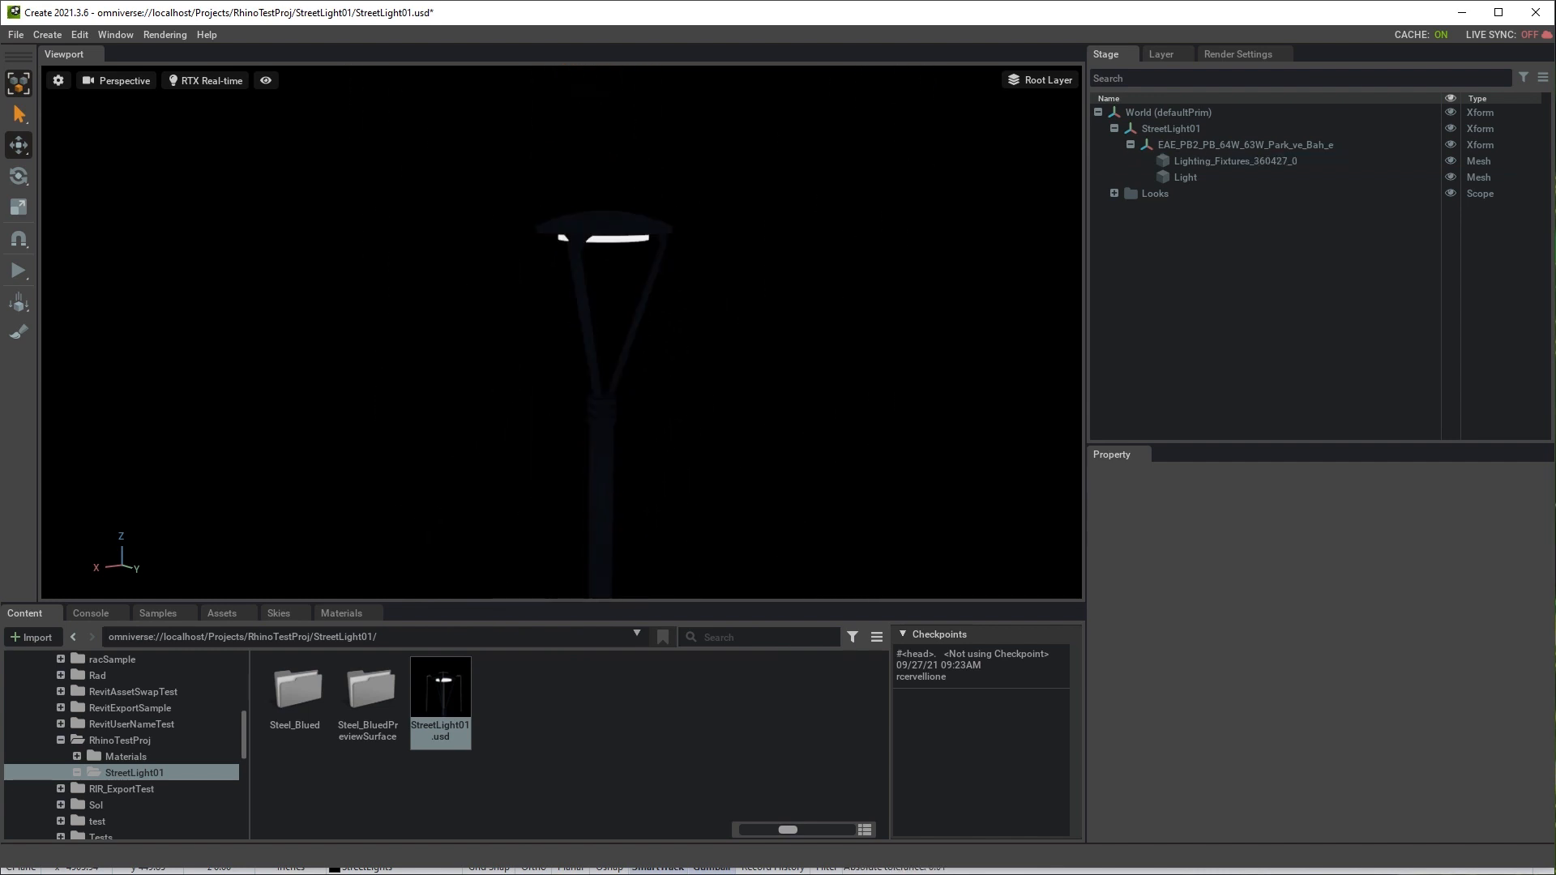
- Inspect the street light's Lighting_Fixtures_360427_0 and Light meshes one at a time in the stage
click(1235, 160)
key(Escape)
click(1185, 177)
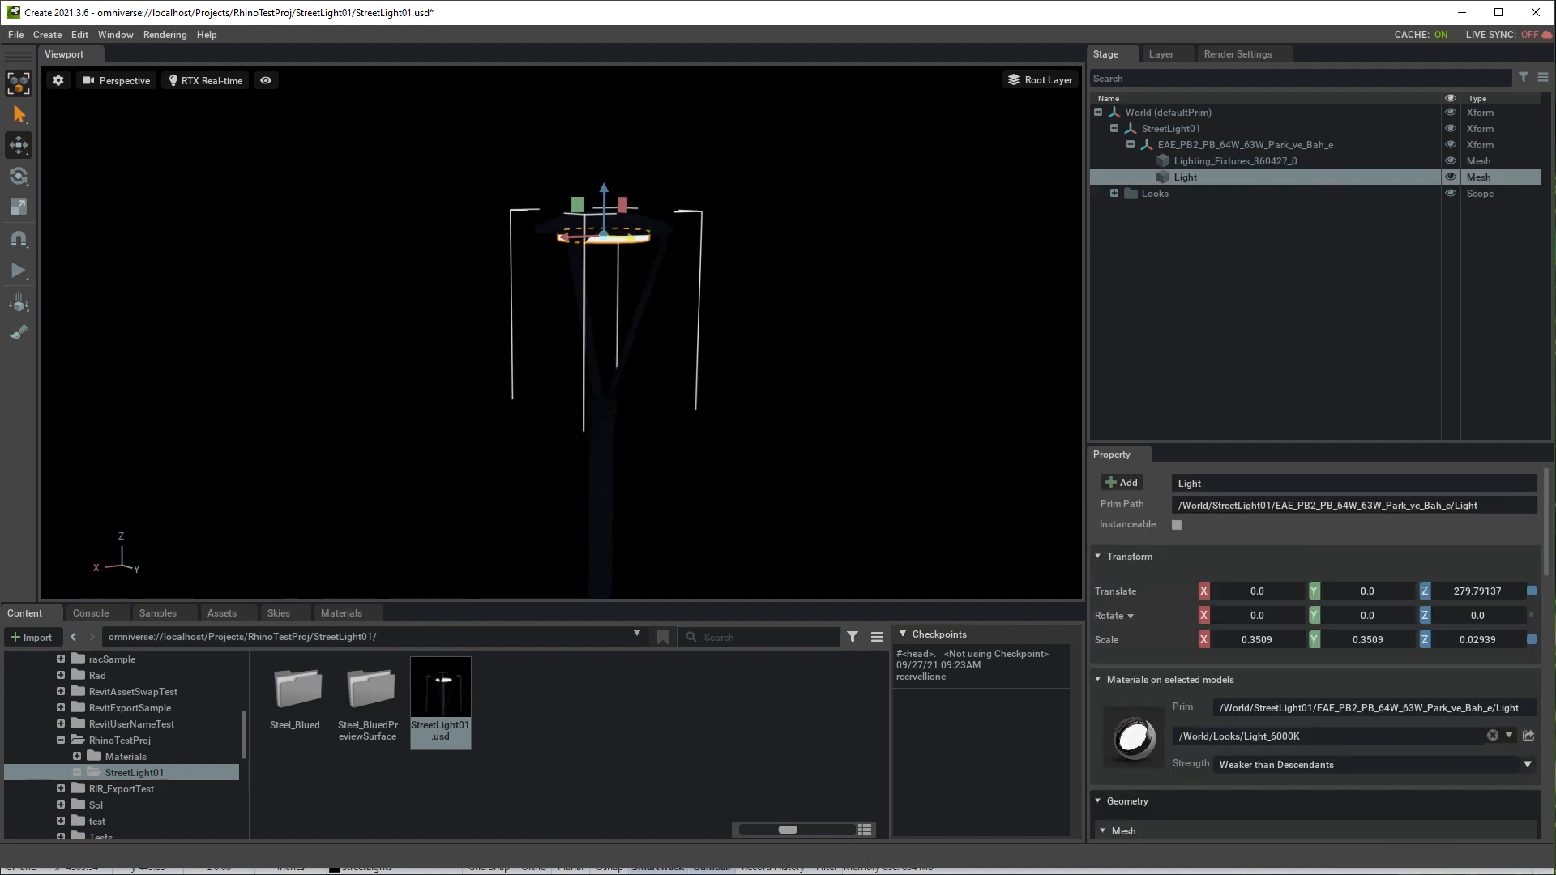
key(Escape)
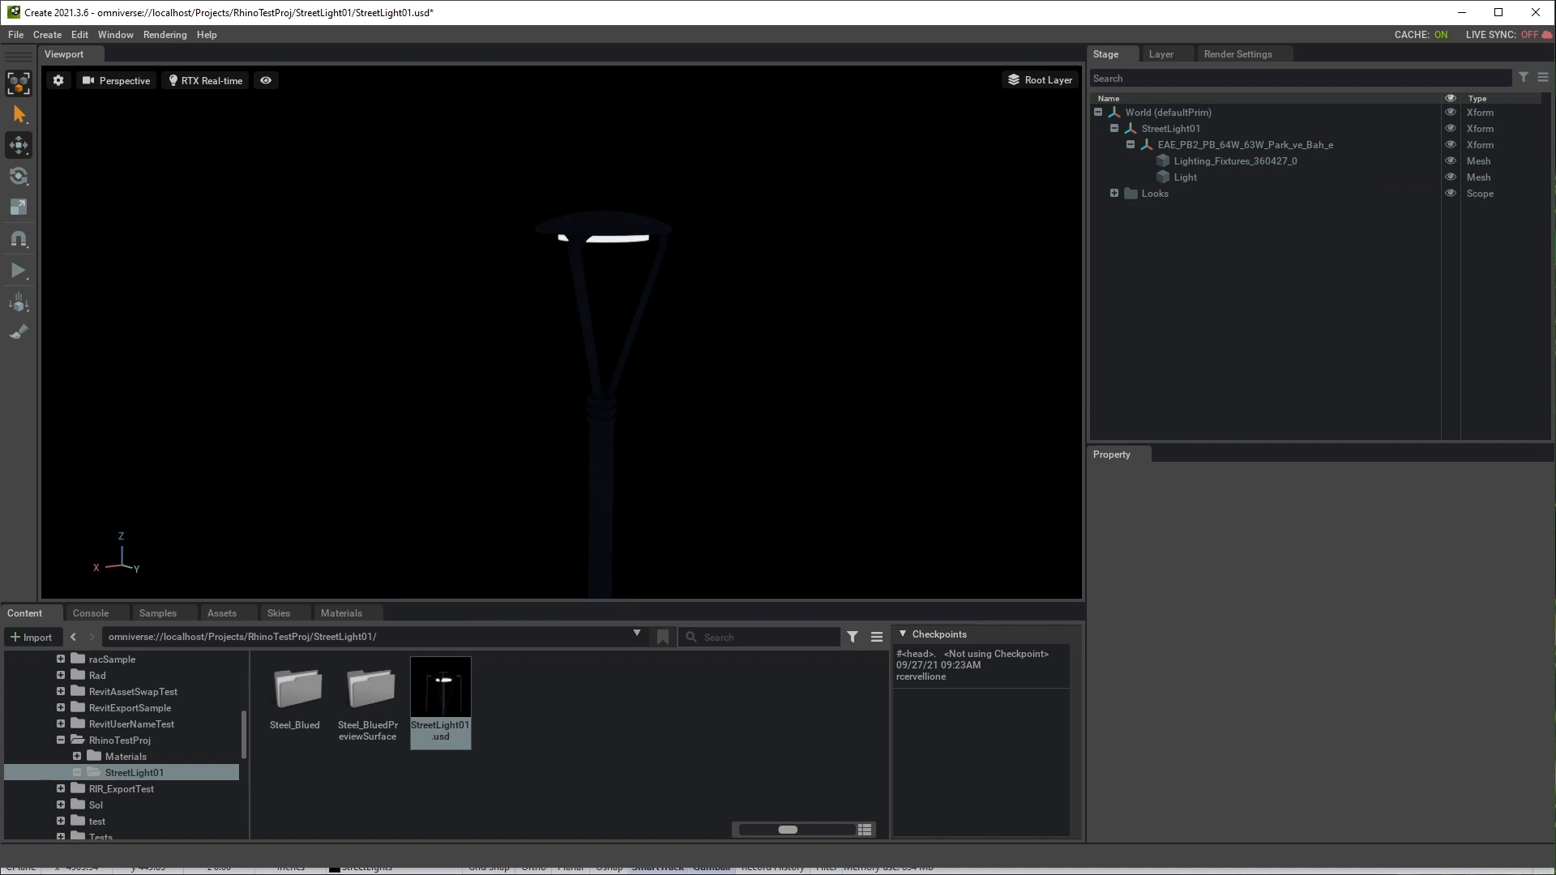
- Copy the URL link of StreetLight01.usd and switch to the Excel block table to paste it into cell B4
middle_drag(604, 332, 519, 266)
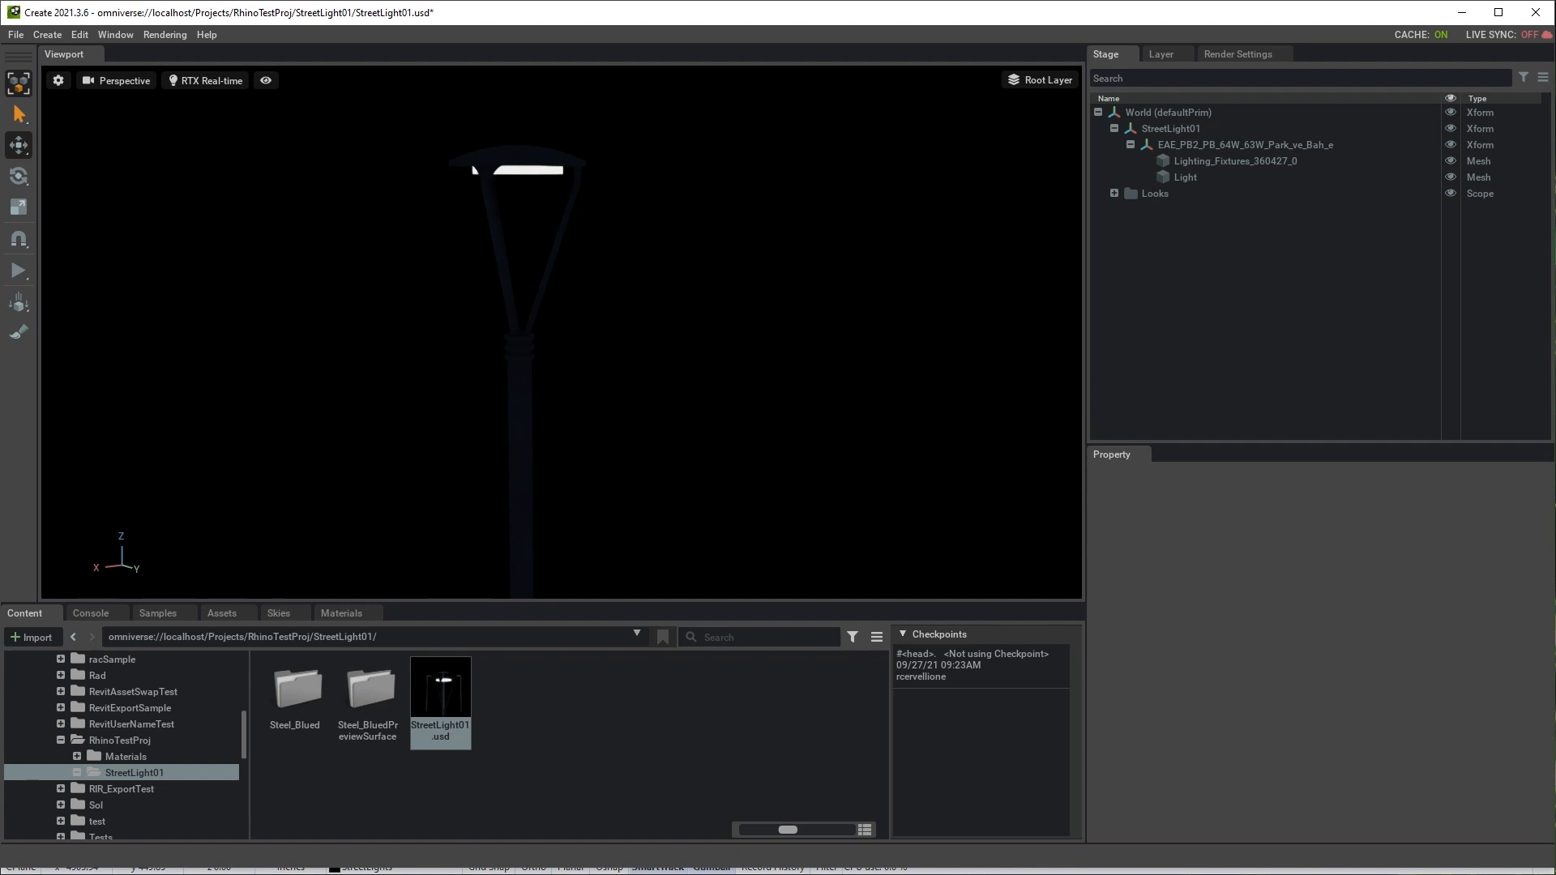
middle_drag(519, 266, 519, 274)
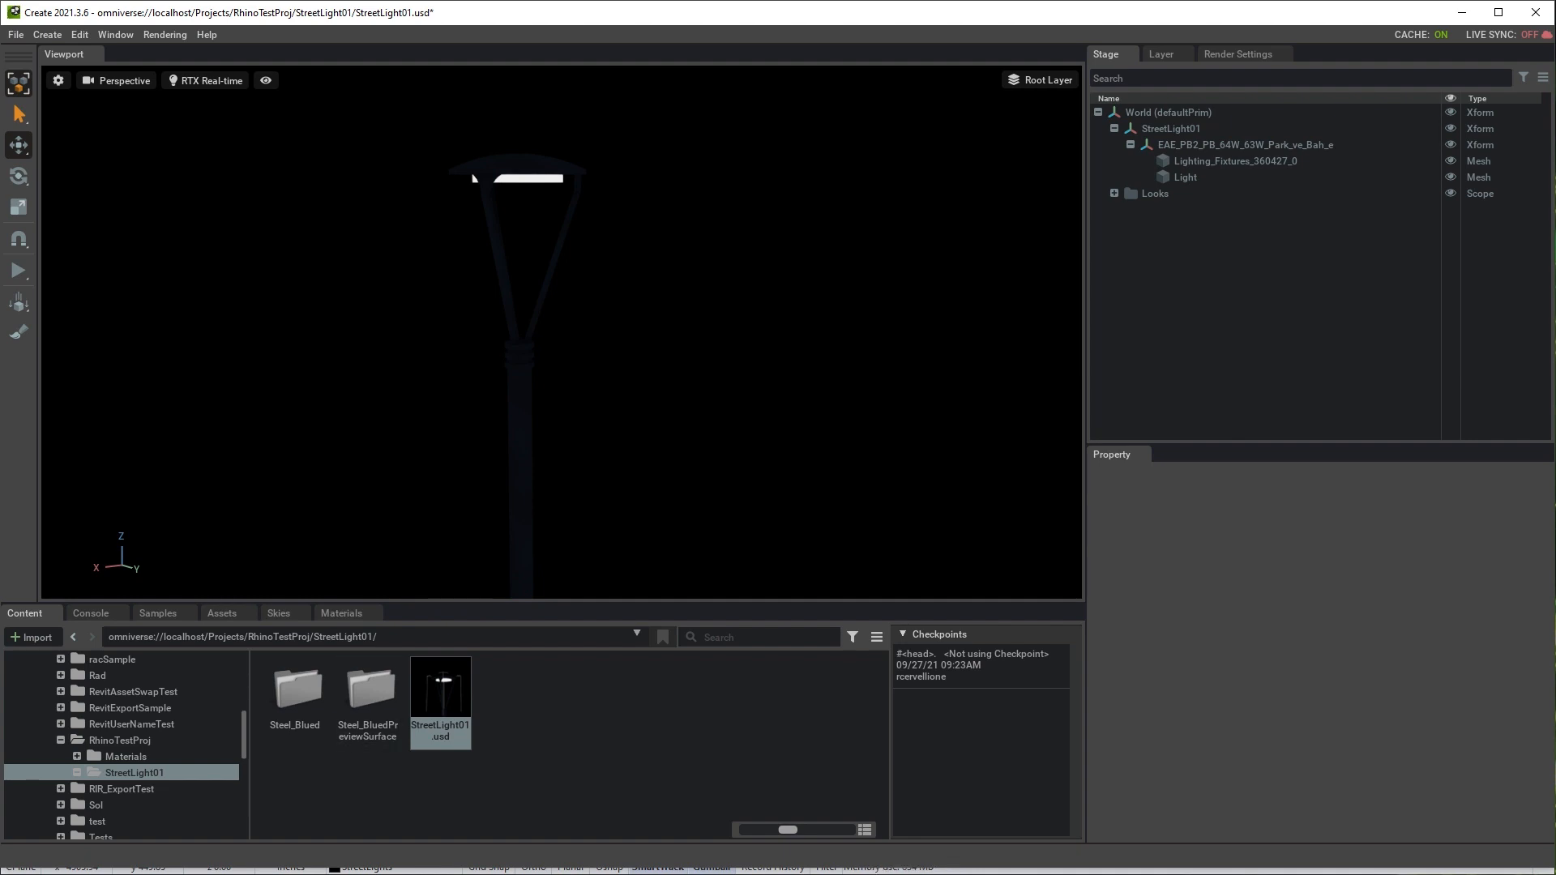
right_click(445, 653)
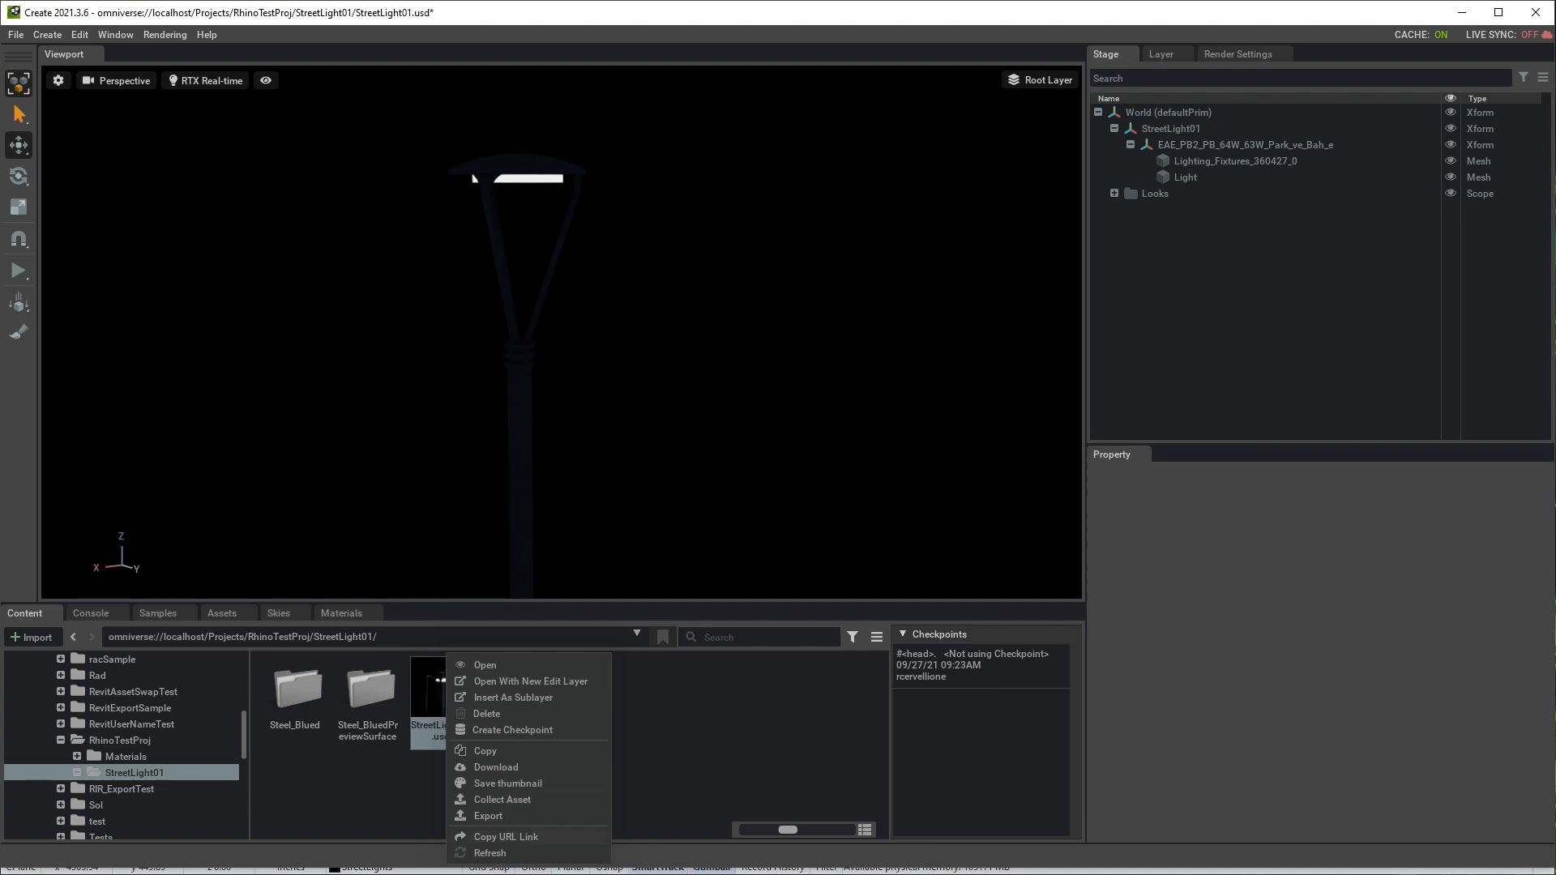
click(505, 837)
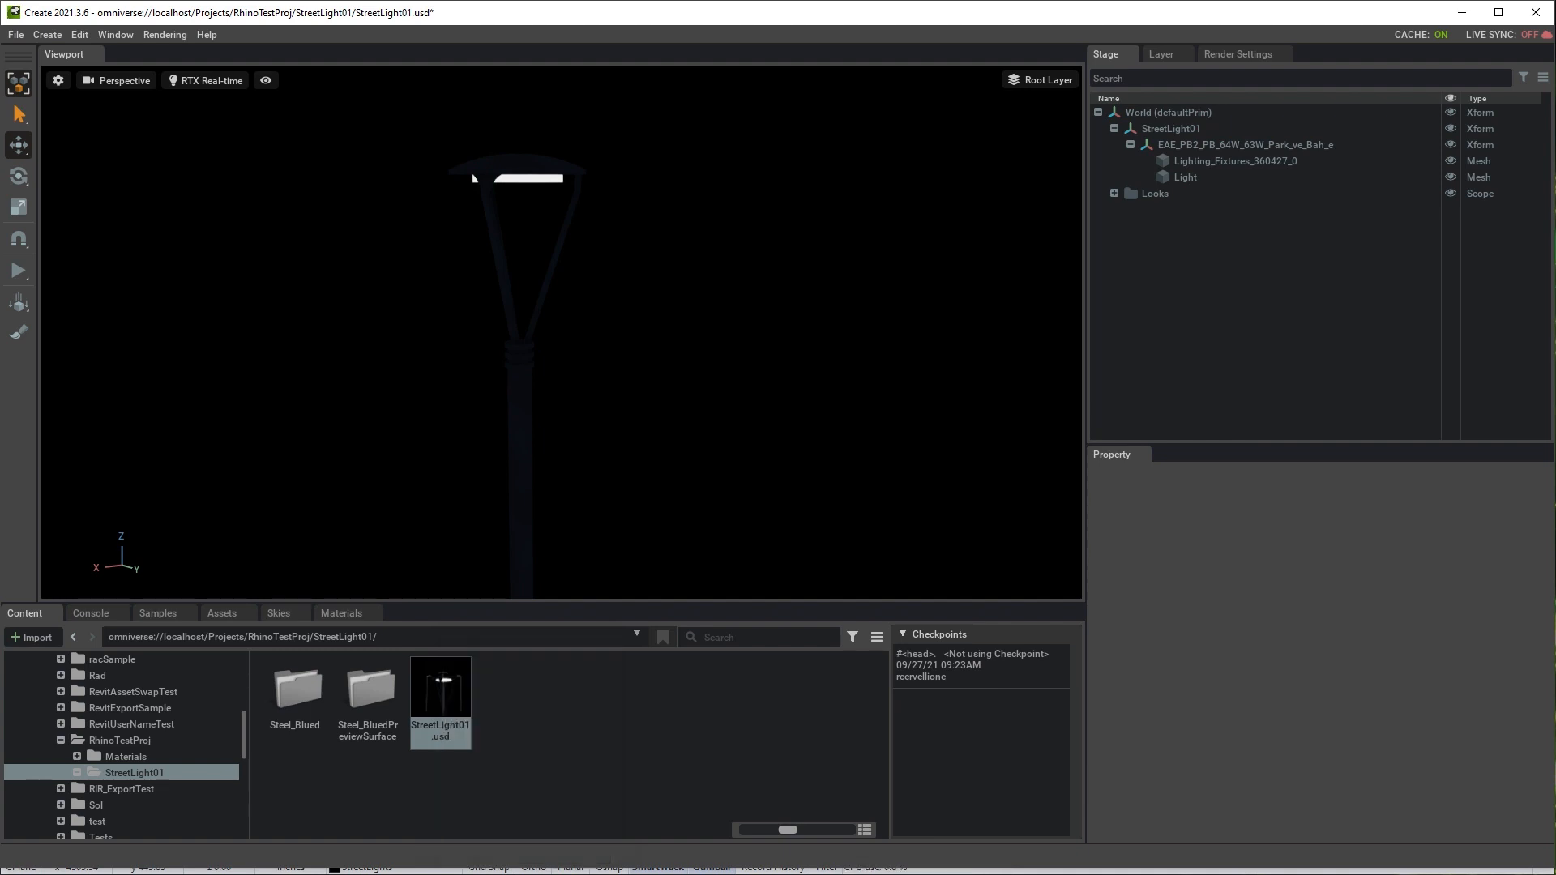
key(alt+Tab)
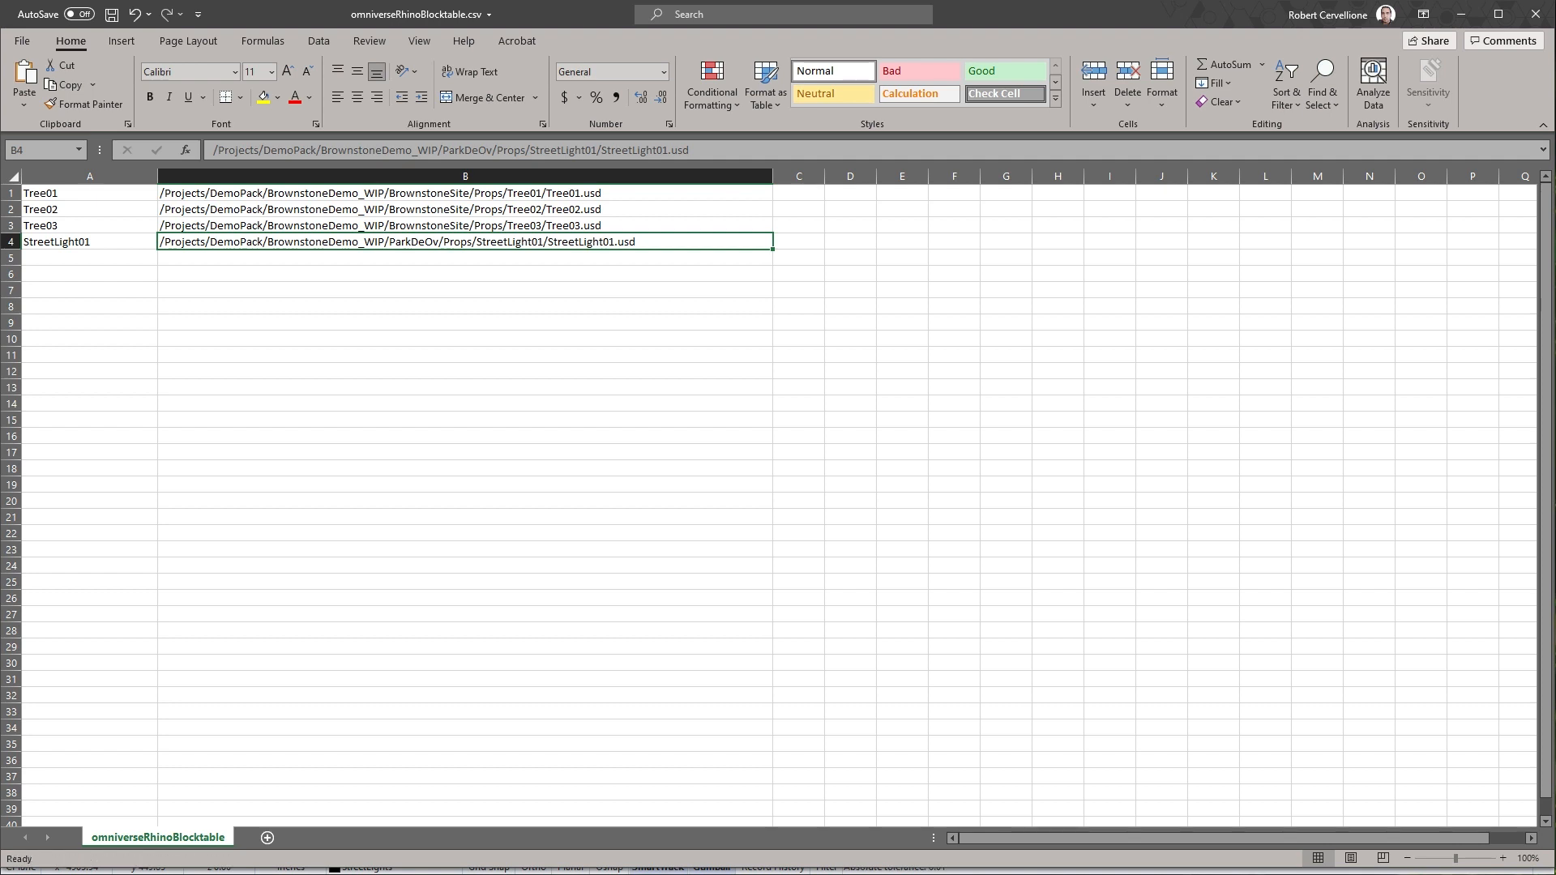
key(ctrl+v)
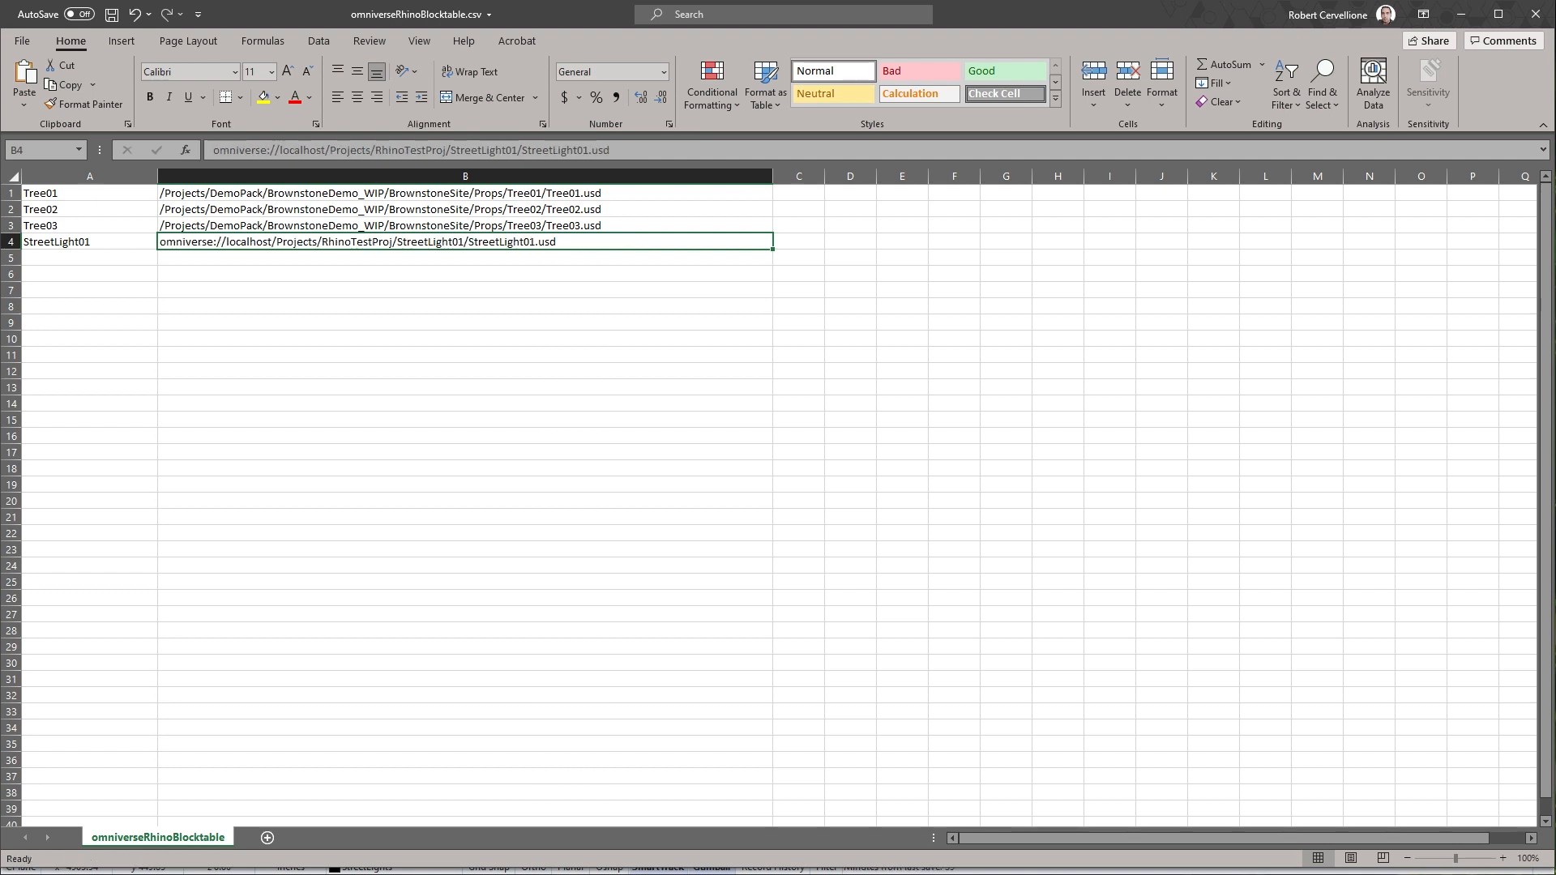
- Remove the omniverse://localhost prefix from the StreetLight01 path in cell B4 and save omniverseRhinoBlocktable.csv
key(F2)
drag(271, 242, 159, 242)
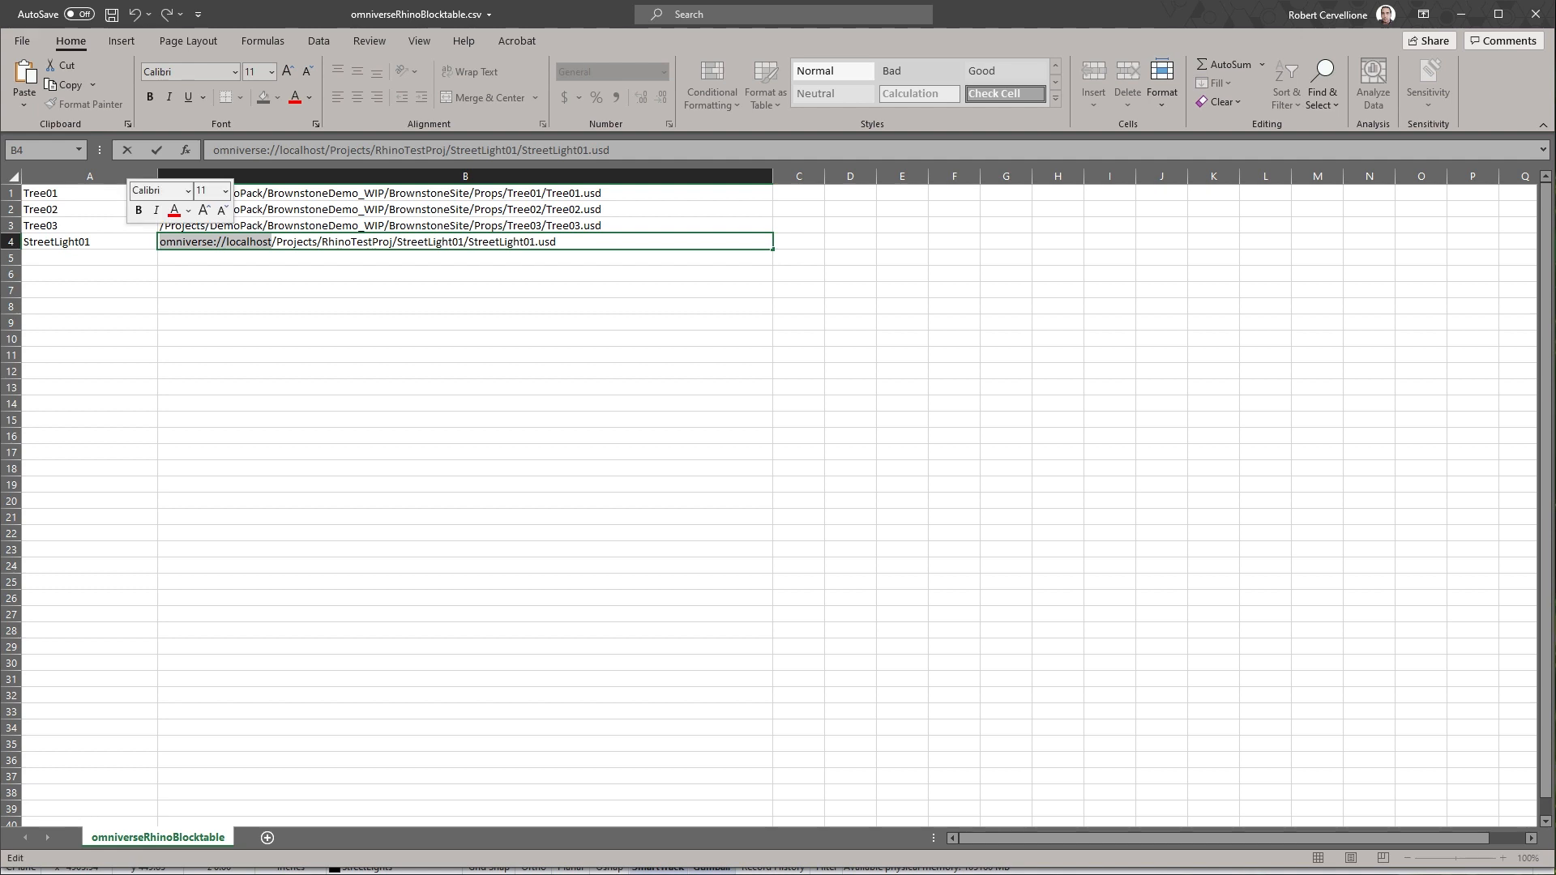
key(BackSpace)
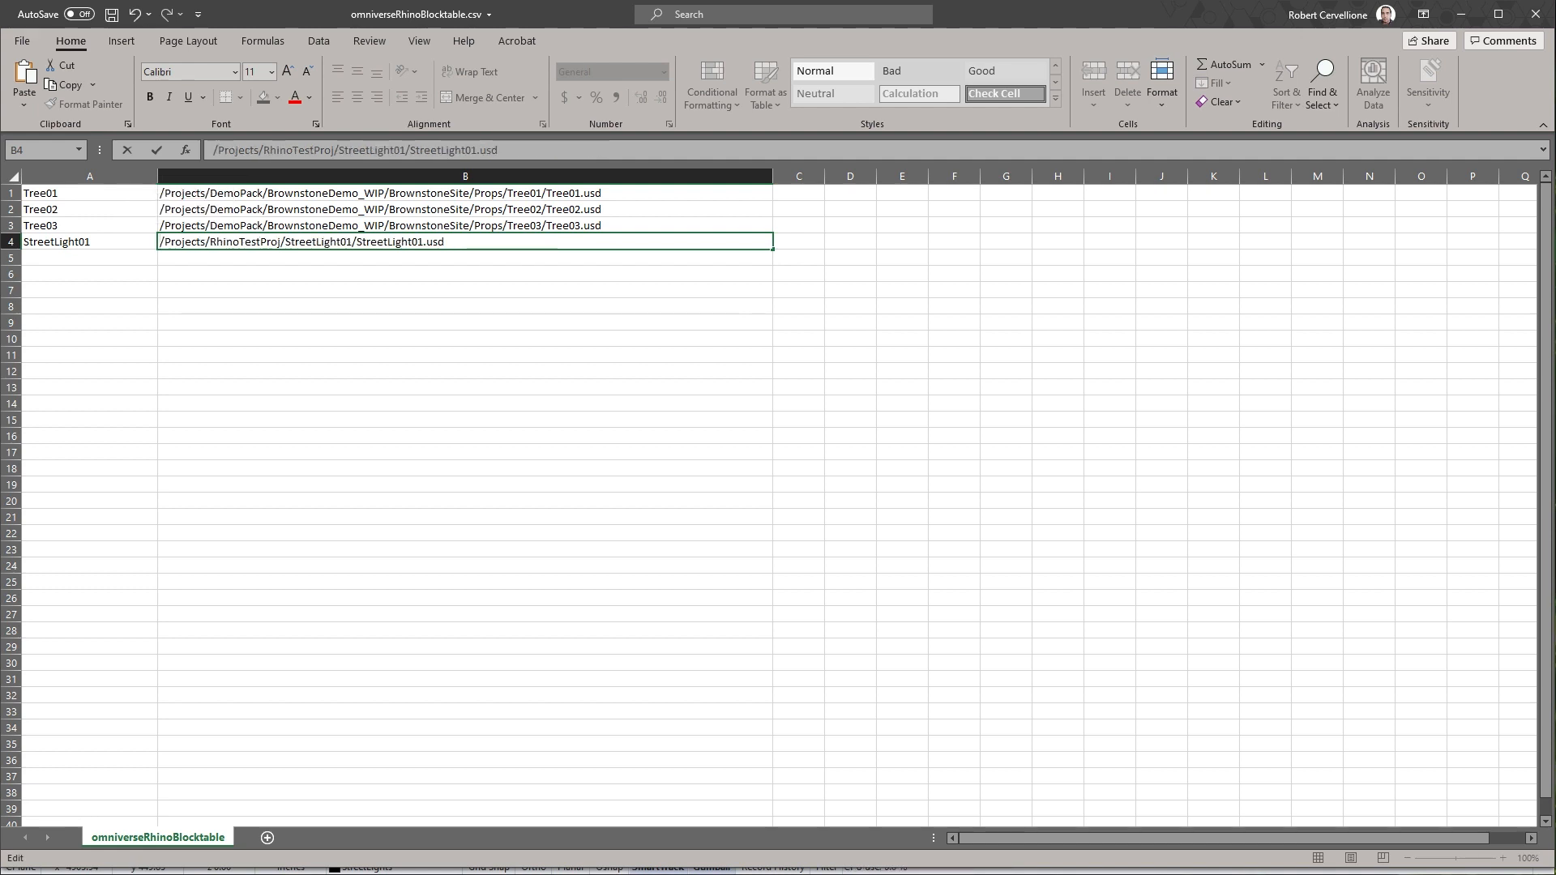
click(464, 274)
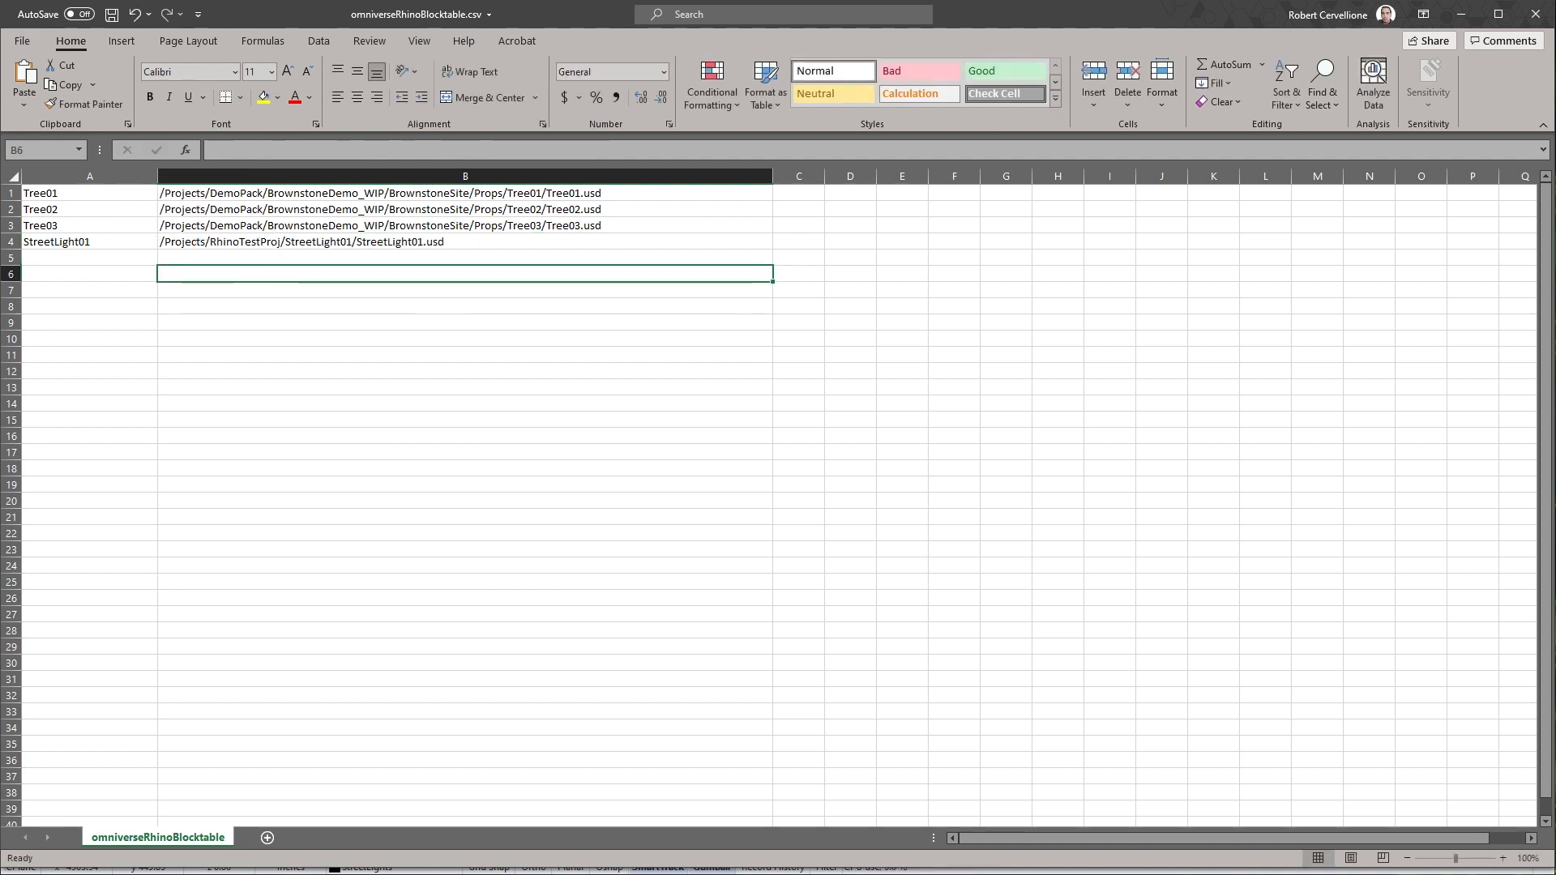
key(ctrl+s)
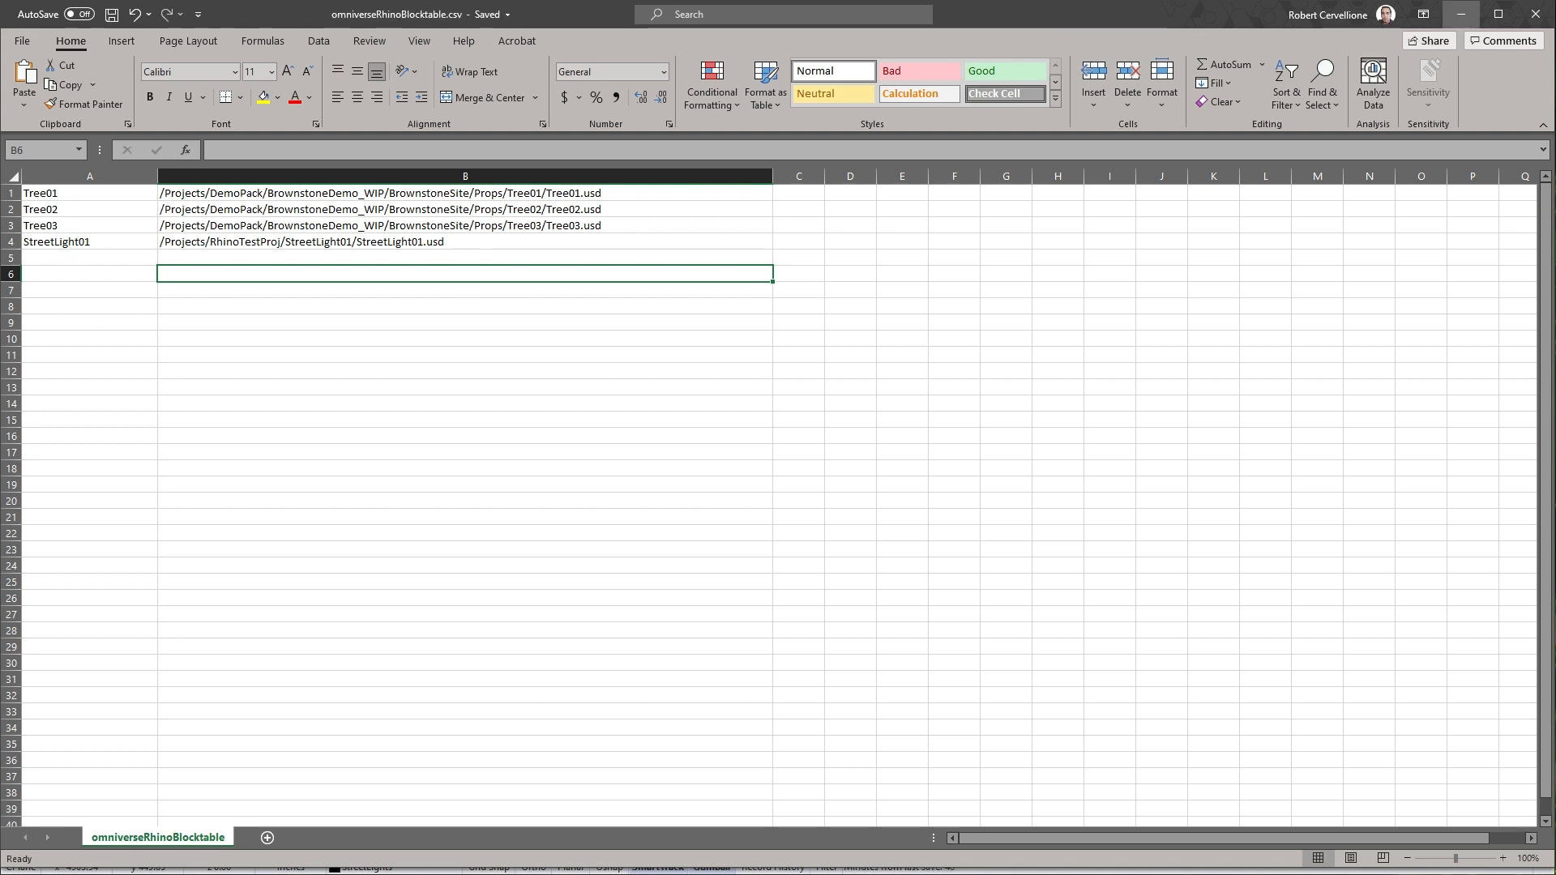
click(1461, 13)
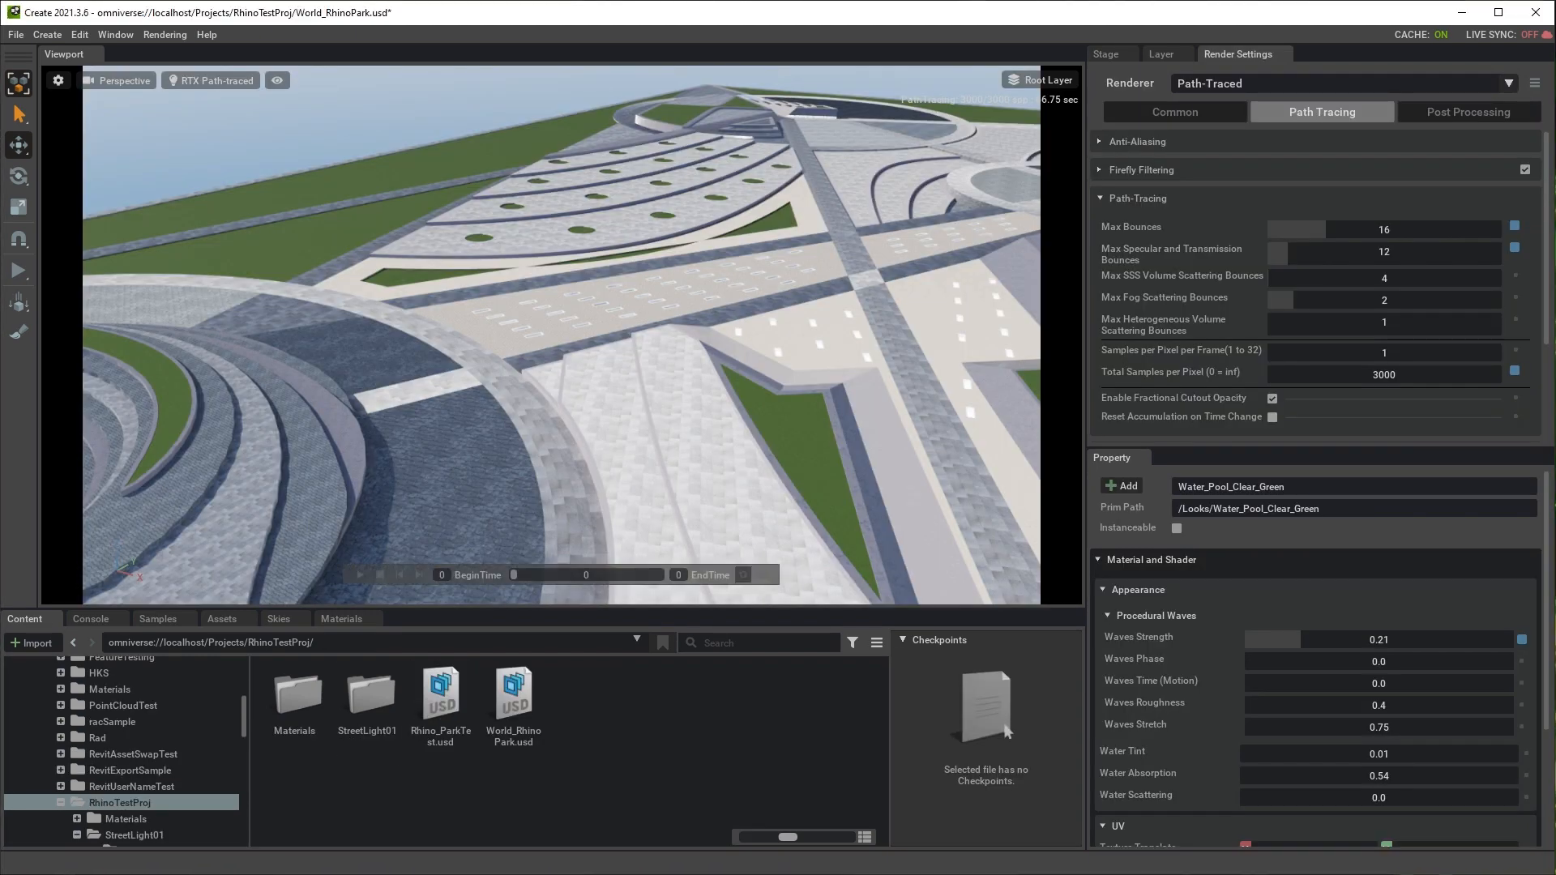
- Switch to Rhino and export the park model as an Omniverse prop over Rhino_ParkTest.usd in Projects/RhinoTestProj
mouse_move(561, 335)
right_down()
mouse_move(462, 268)
mouse_move(472, 289)
right_up()
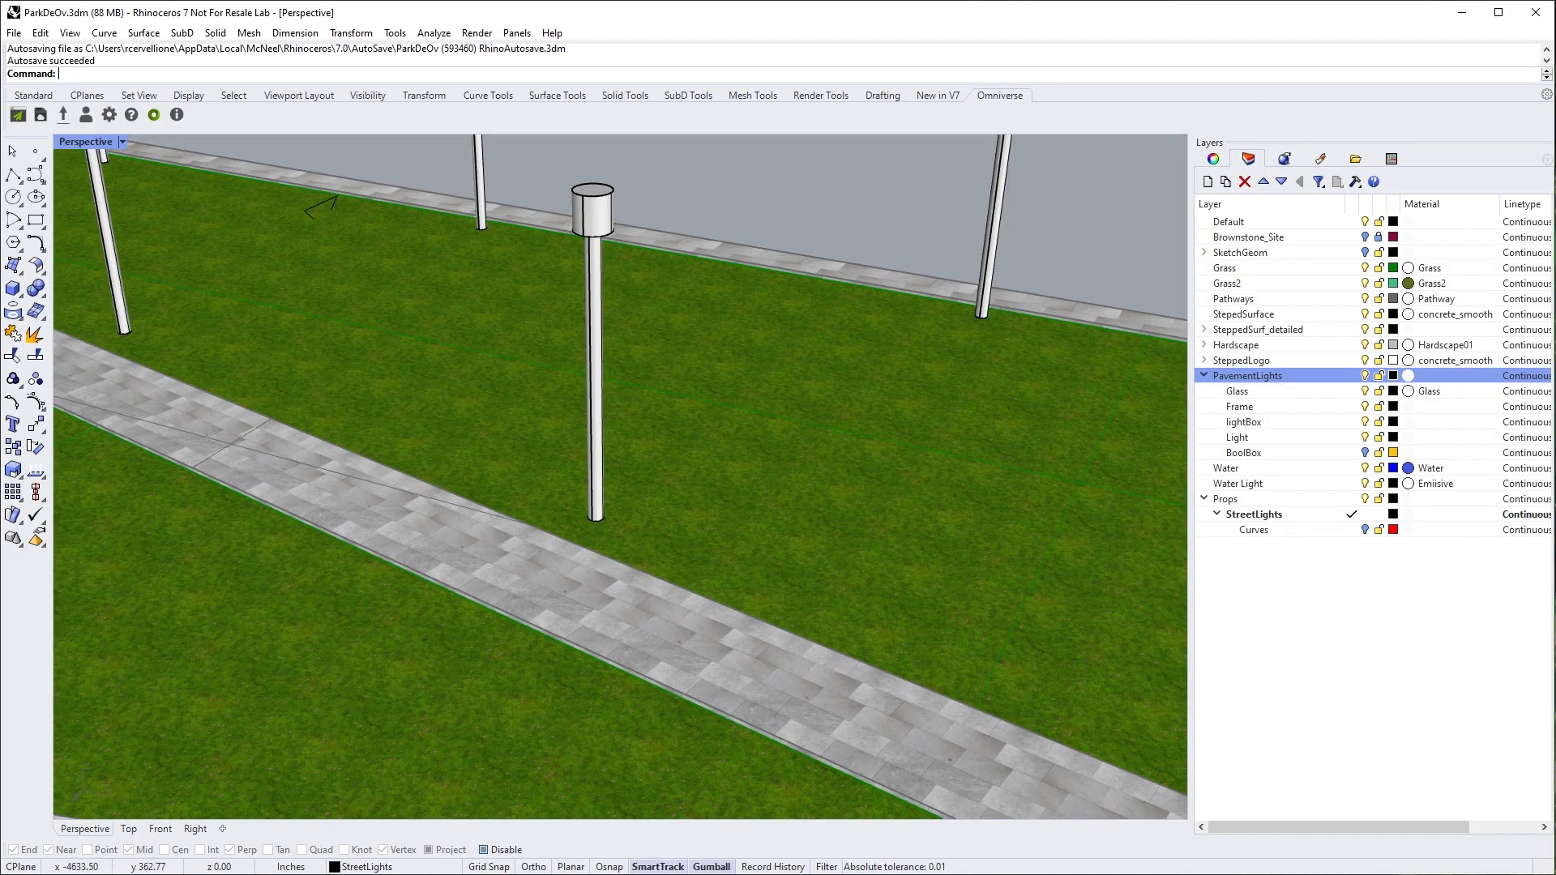
right_drag(486, 324, 498, 277)
scroll(639, 292, up, 3)
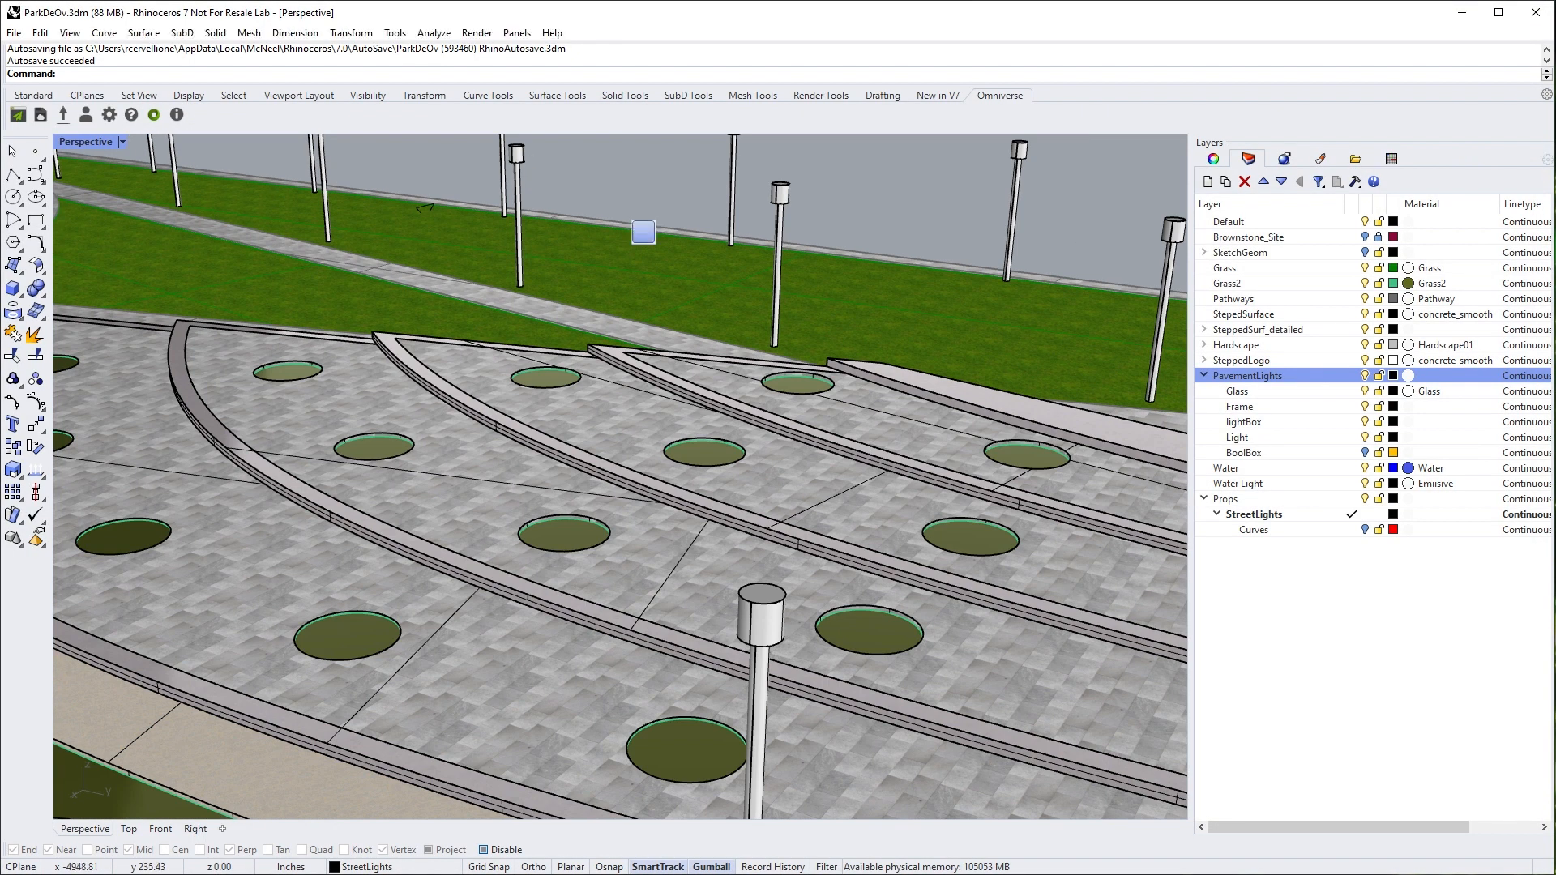
middle_click(643, 217)
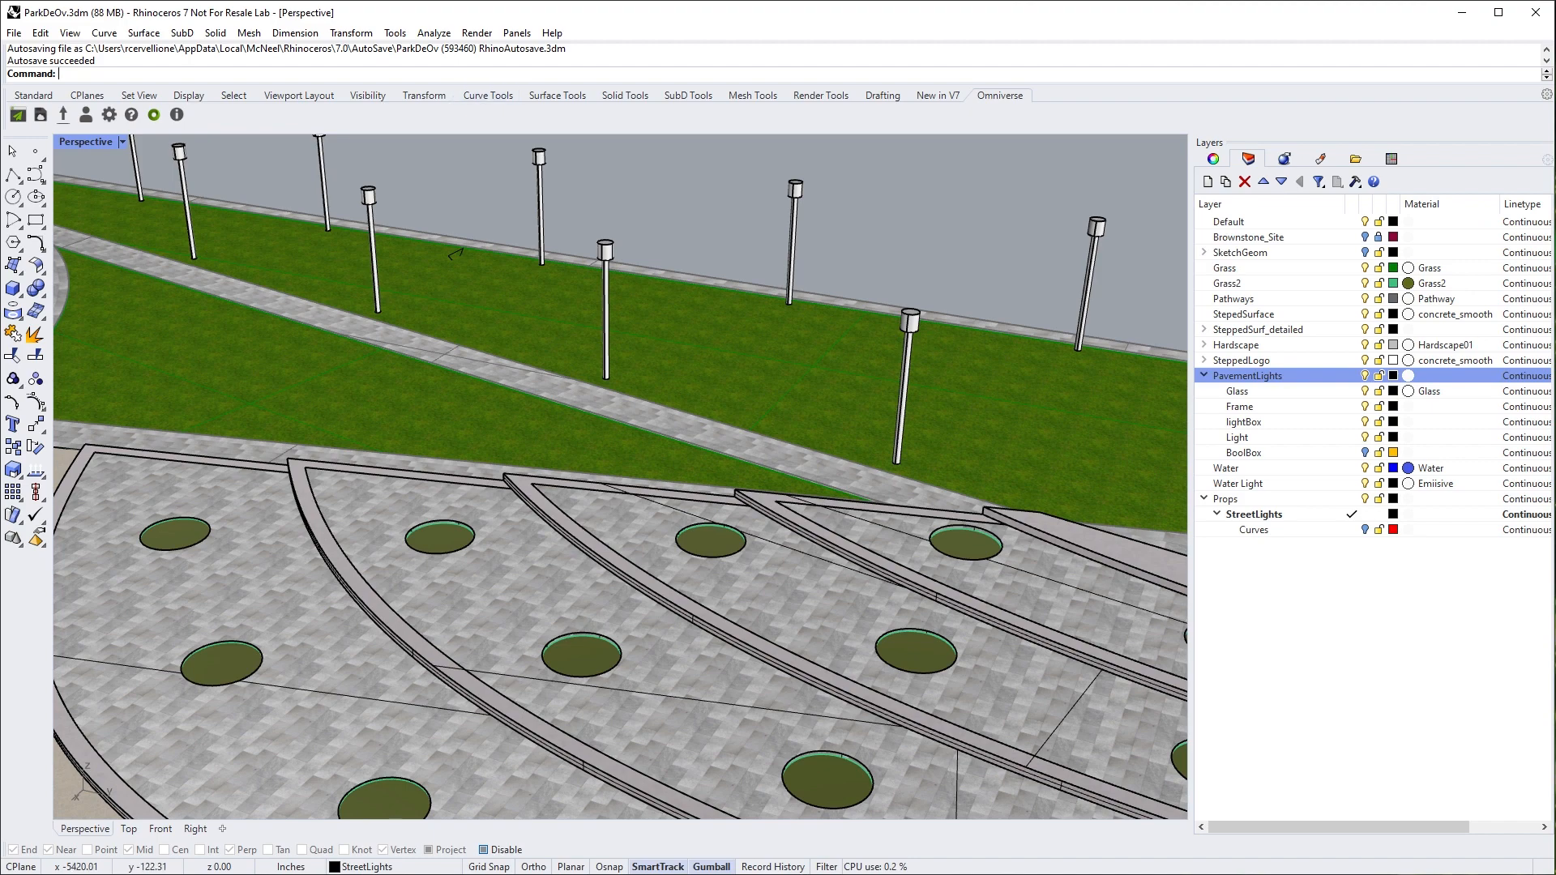
click(62, 114)
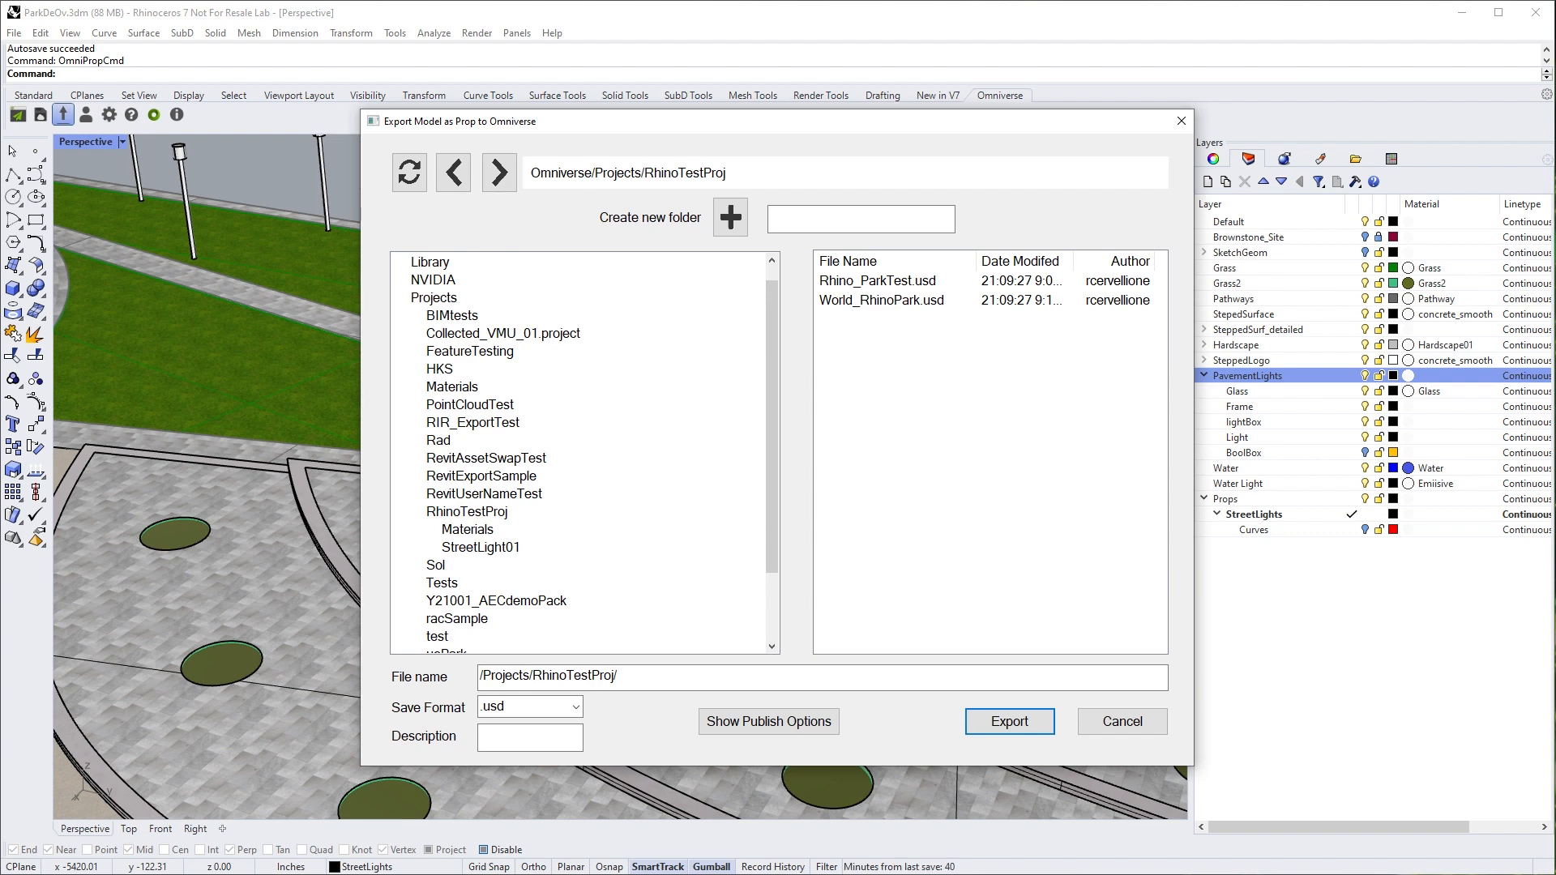
click(878, 280)
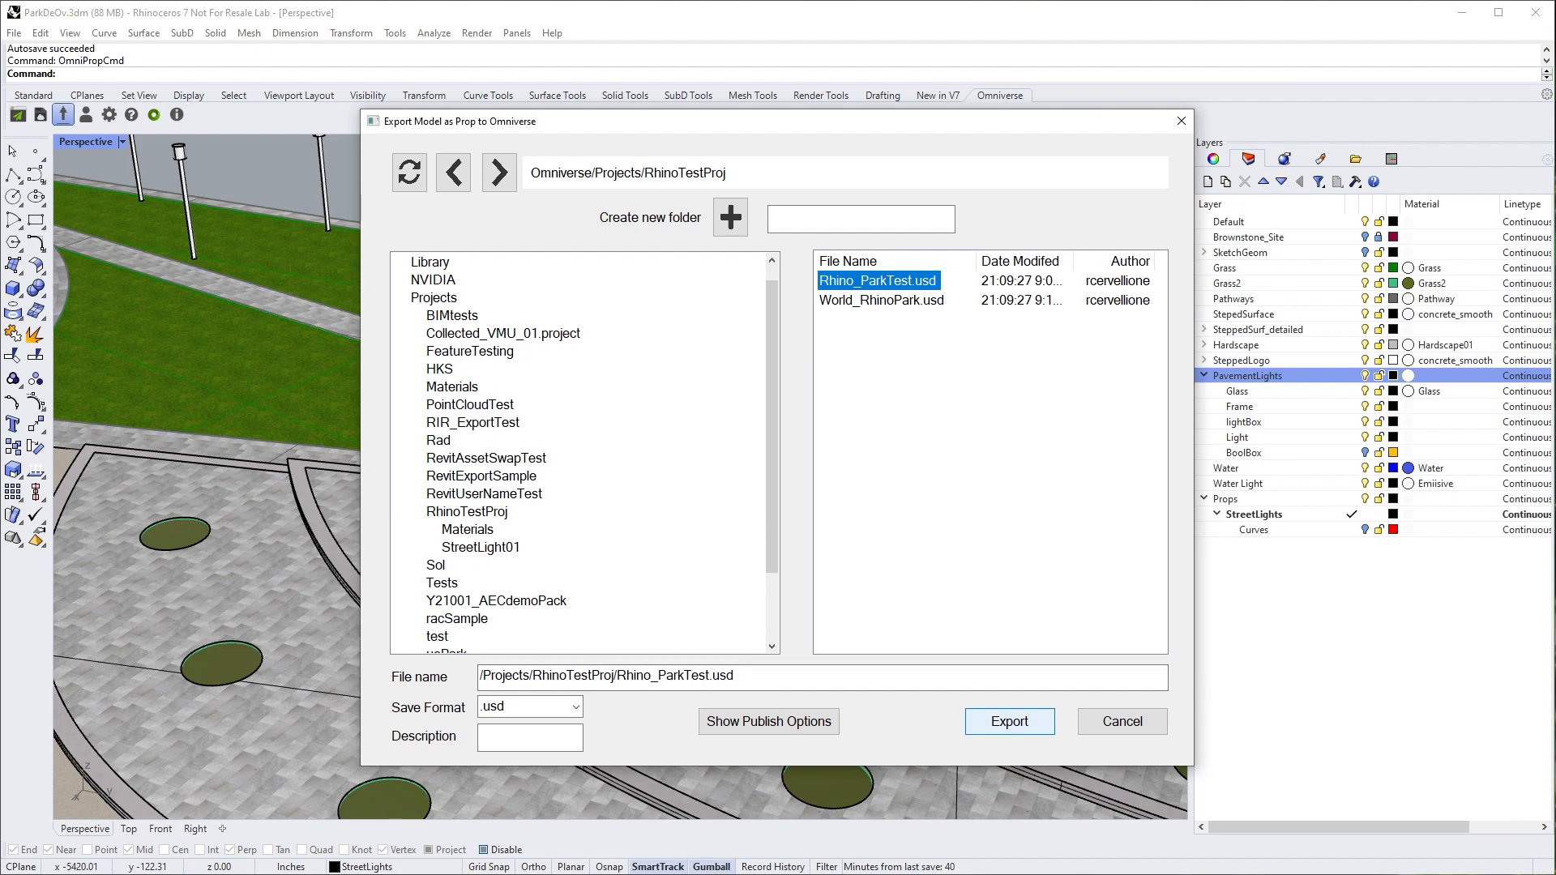
click(1009, 721)
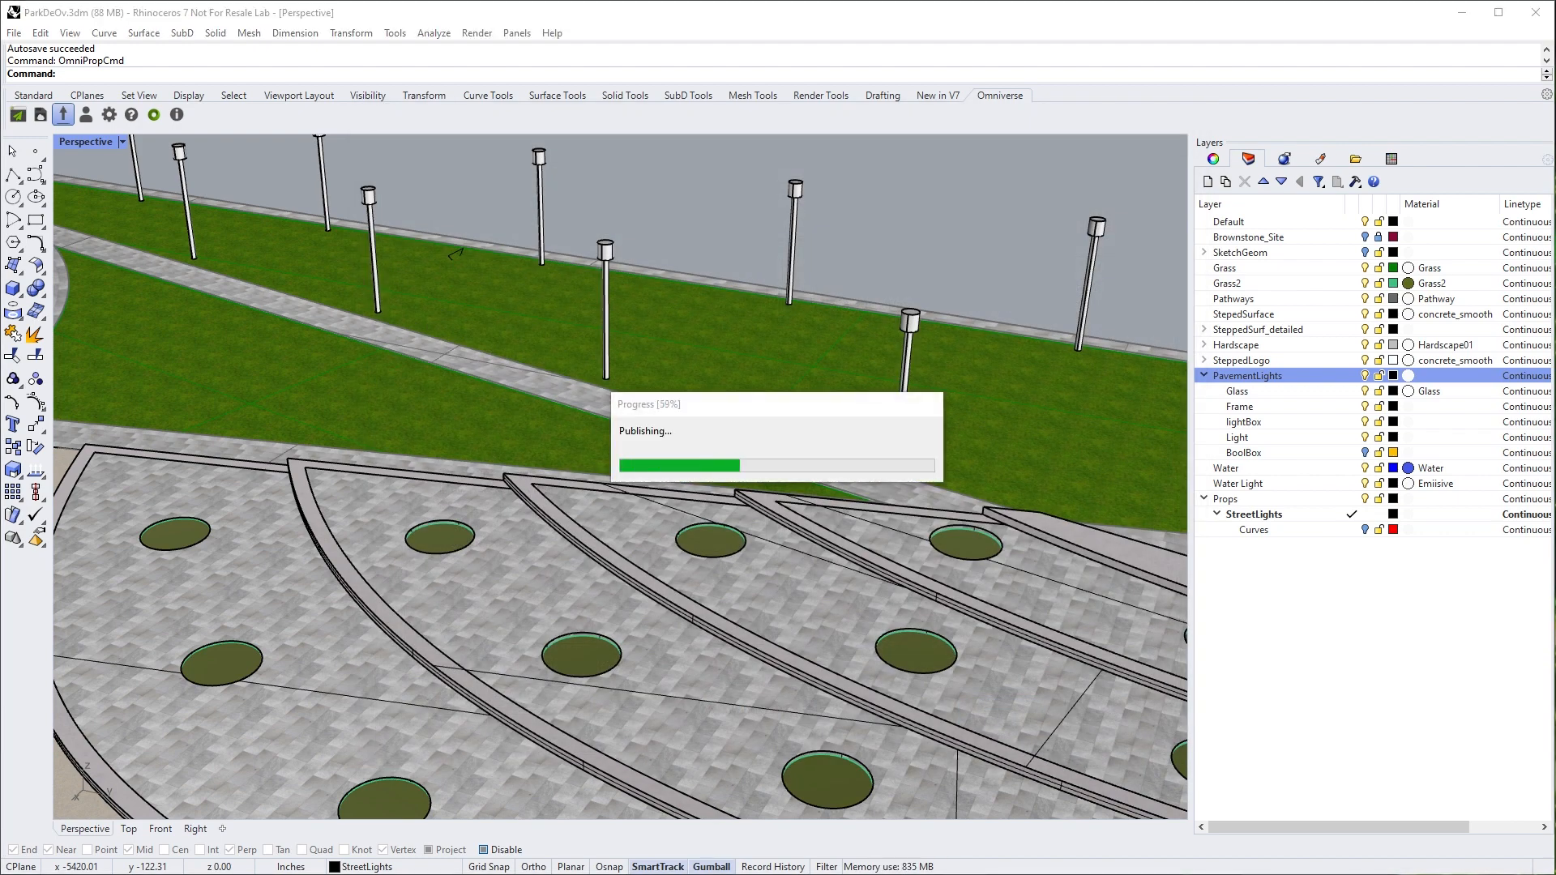
- Switch to Create and examine the street lights around the plaza and pool, from their pole bases to their lamp heads
key(alt+Tab)
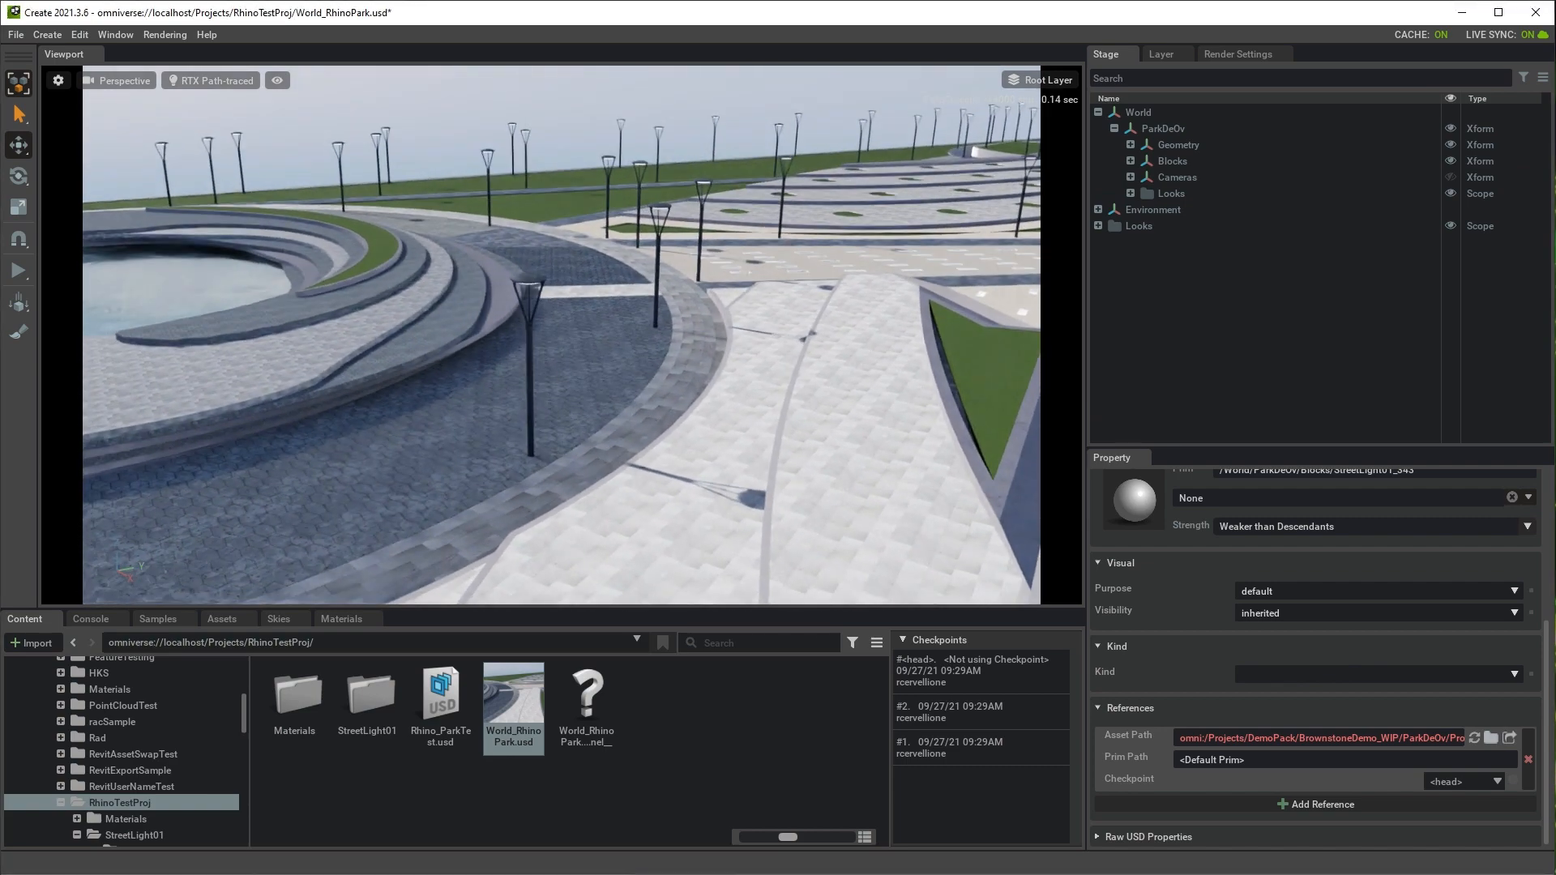
scroll(562, 335, up, 5)
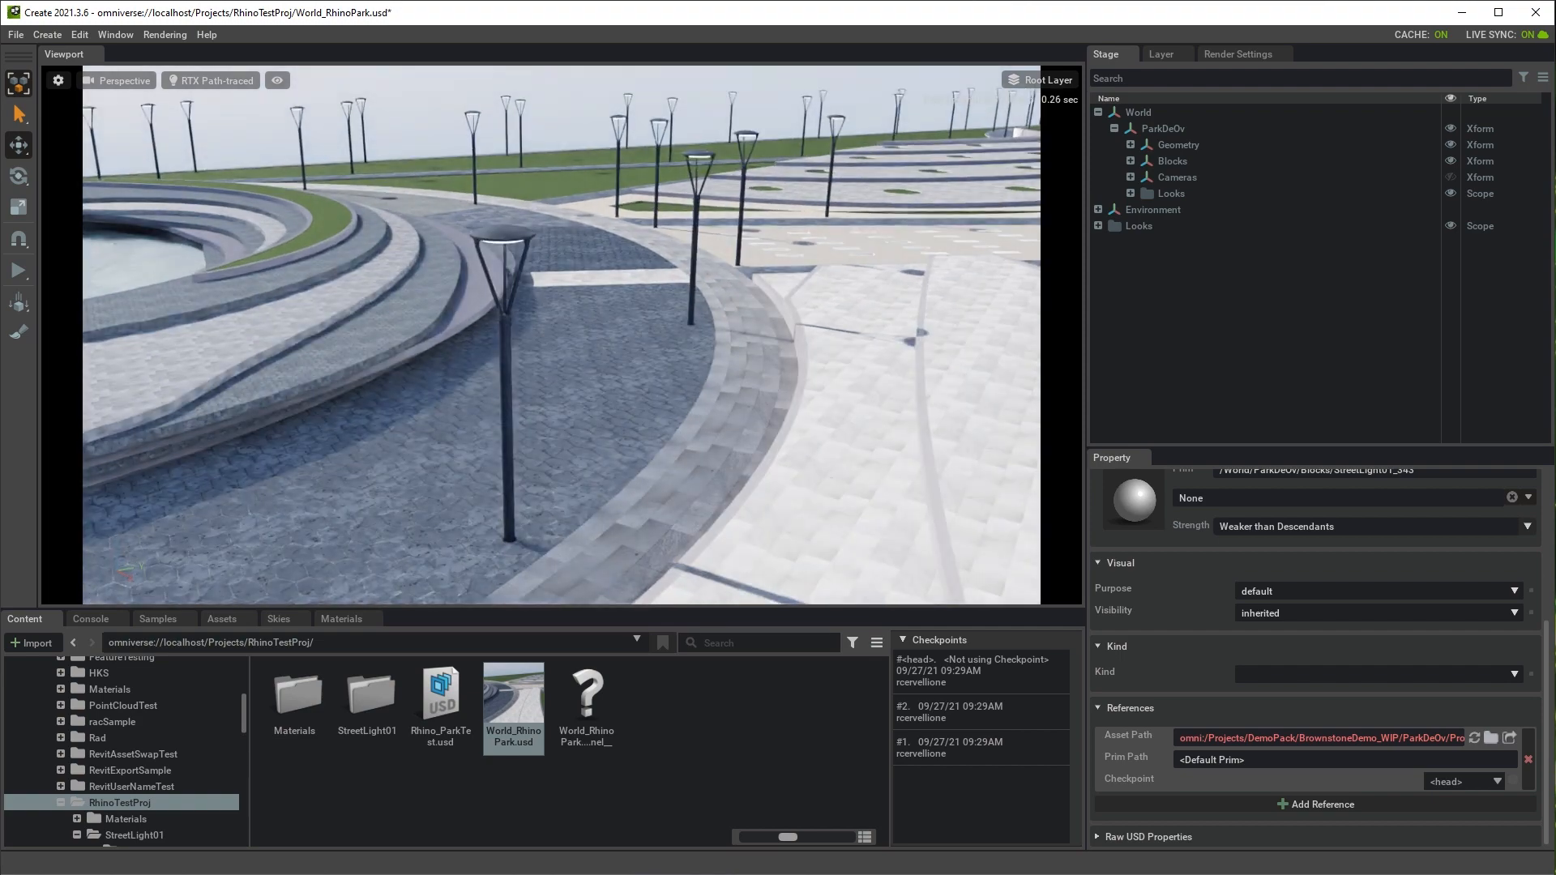
key(q)
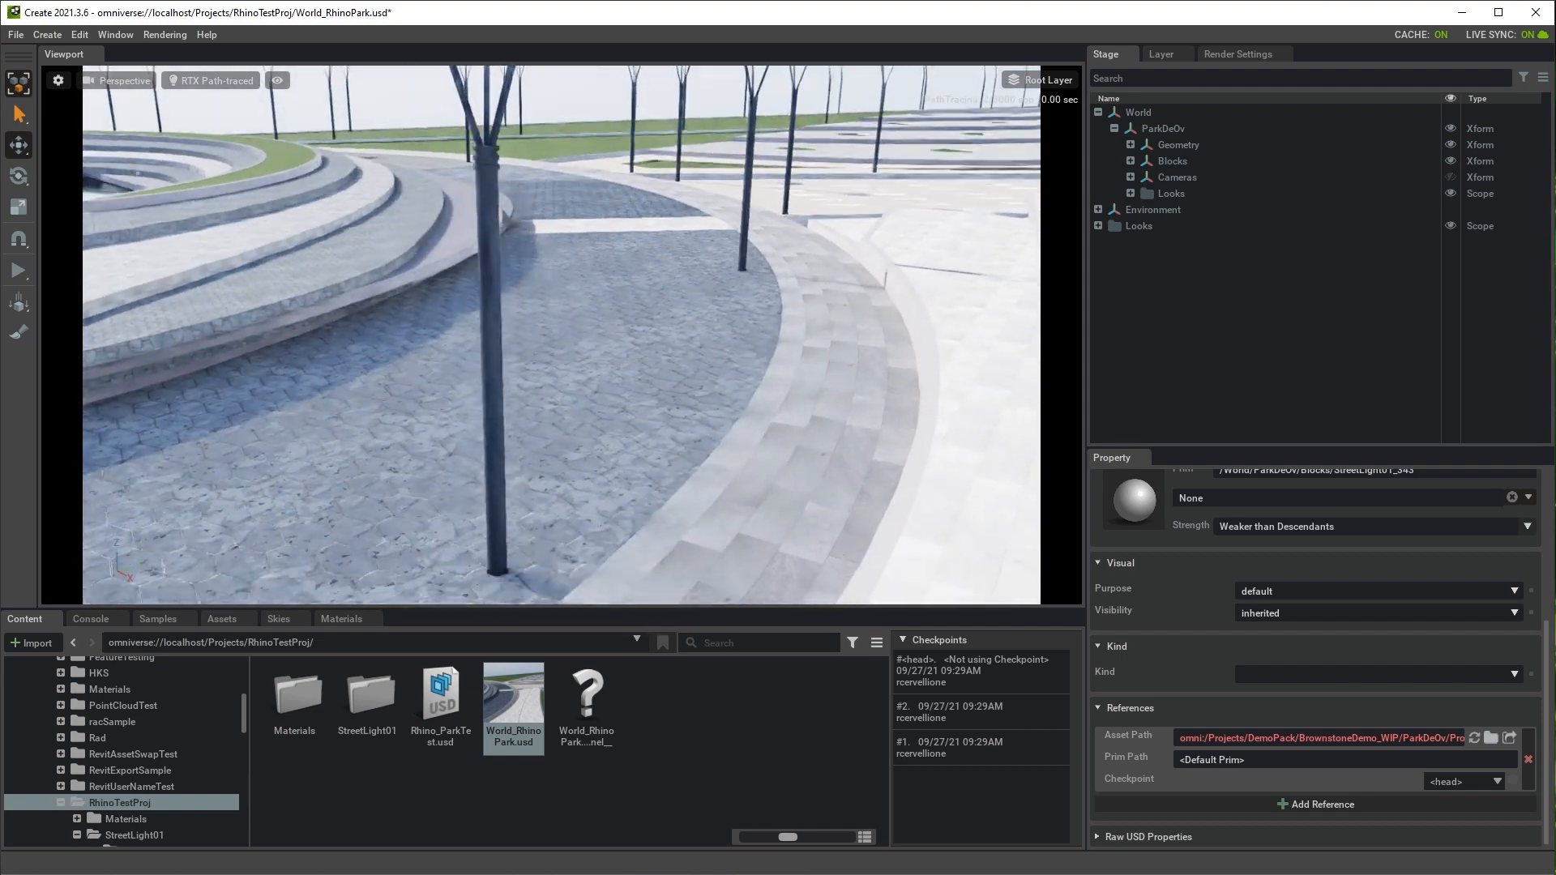
key(q)
key(w)
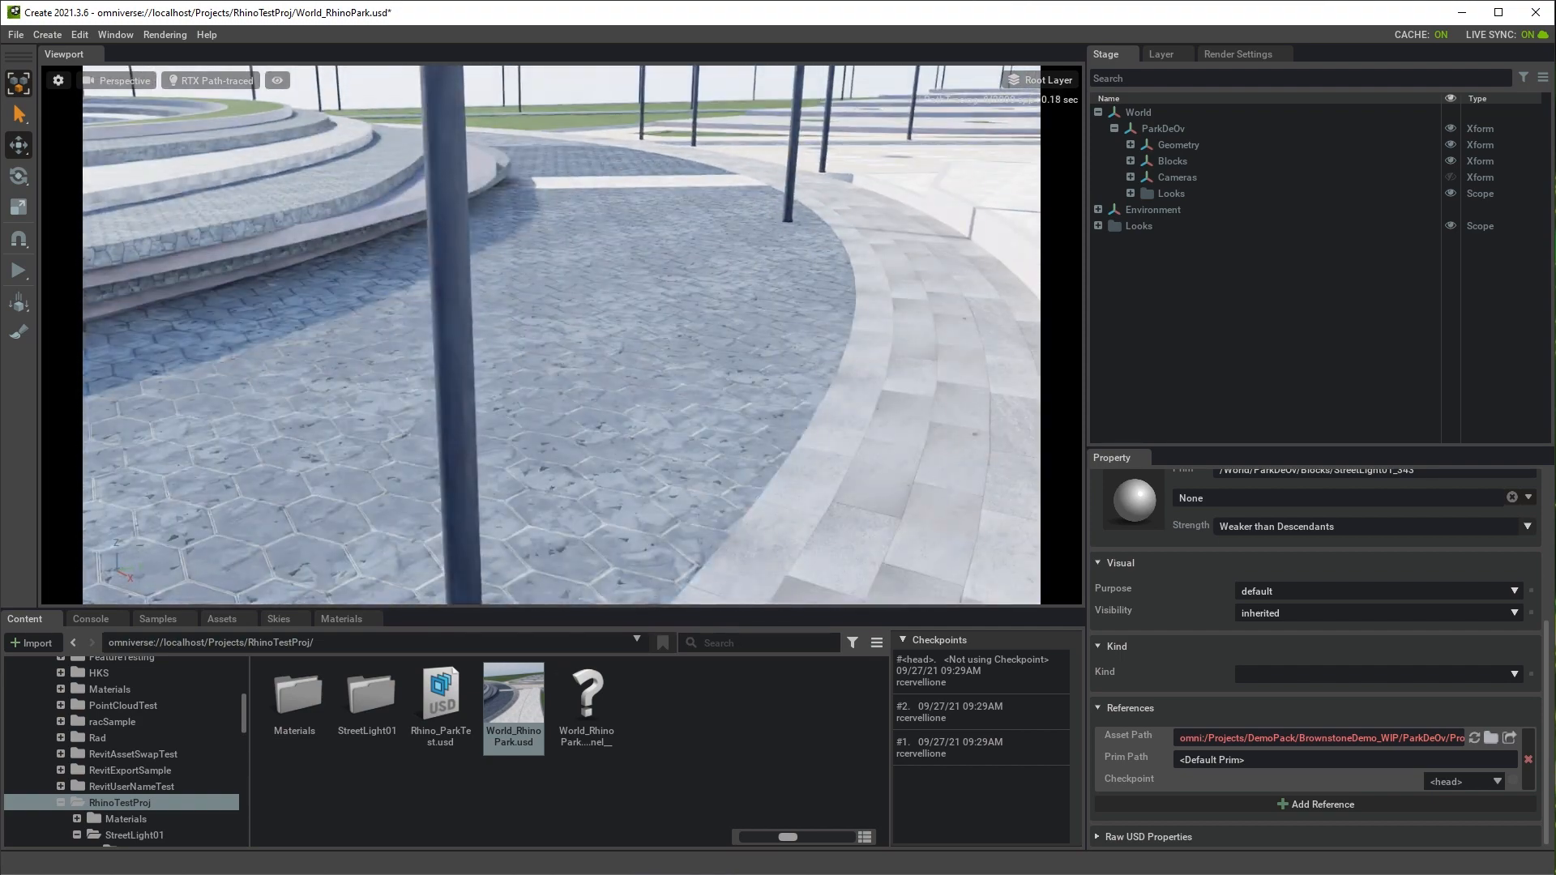
key(q)
key(w)
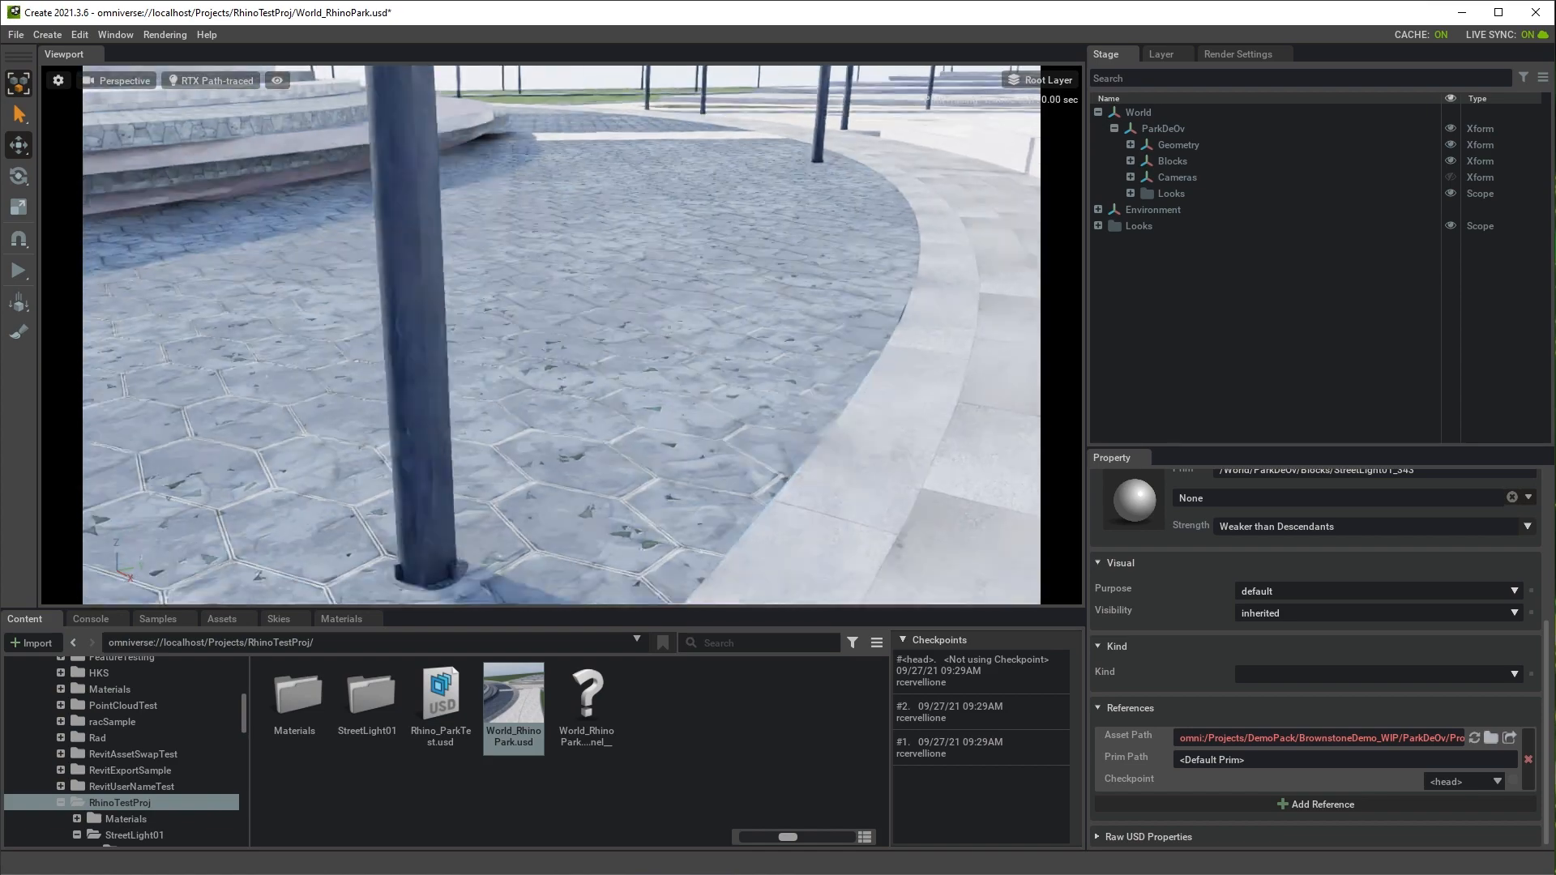
key(q)
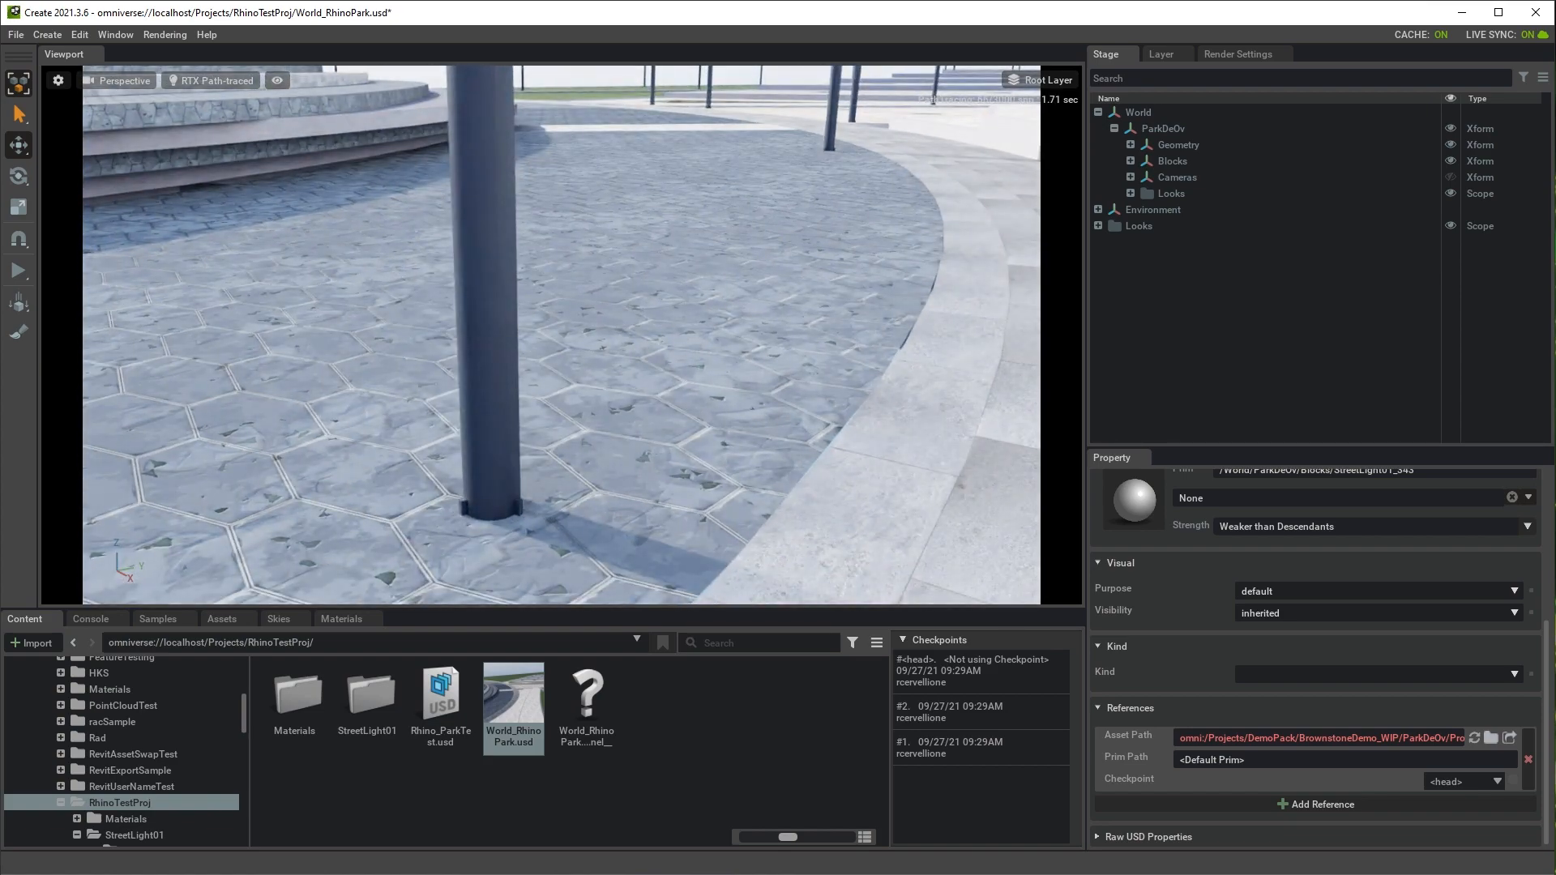
key(e)
key(e)
key(s)
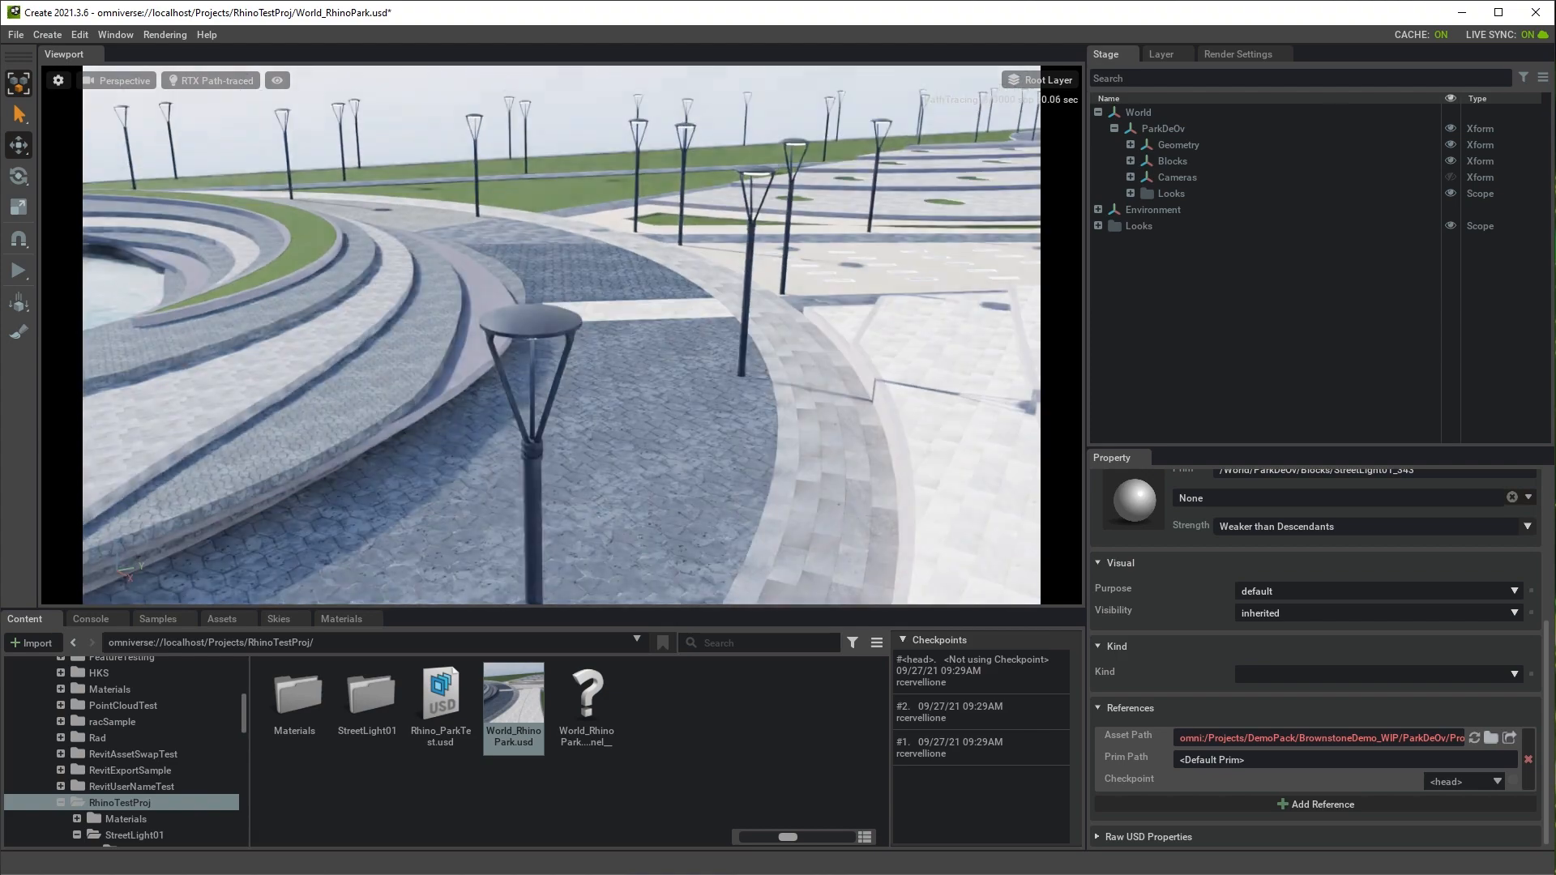
key(s)
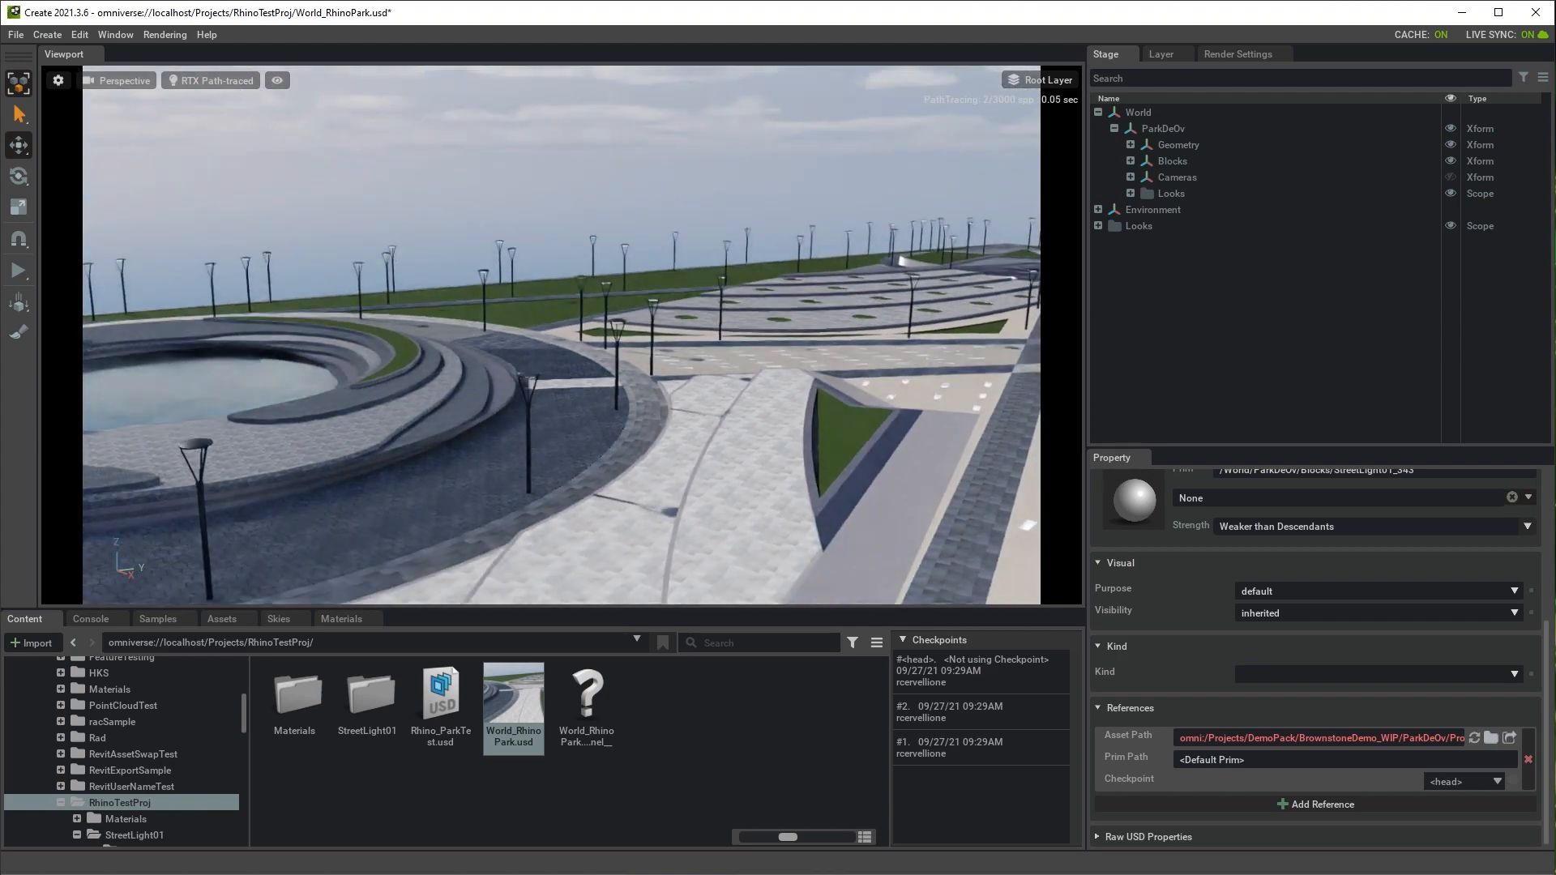
key(q)
- Set the Sun Study time to 8:06 PM and expand the Auto Exposure post-processing settings of the path-traced renderer
click(1237, 54)
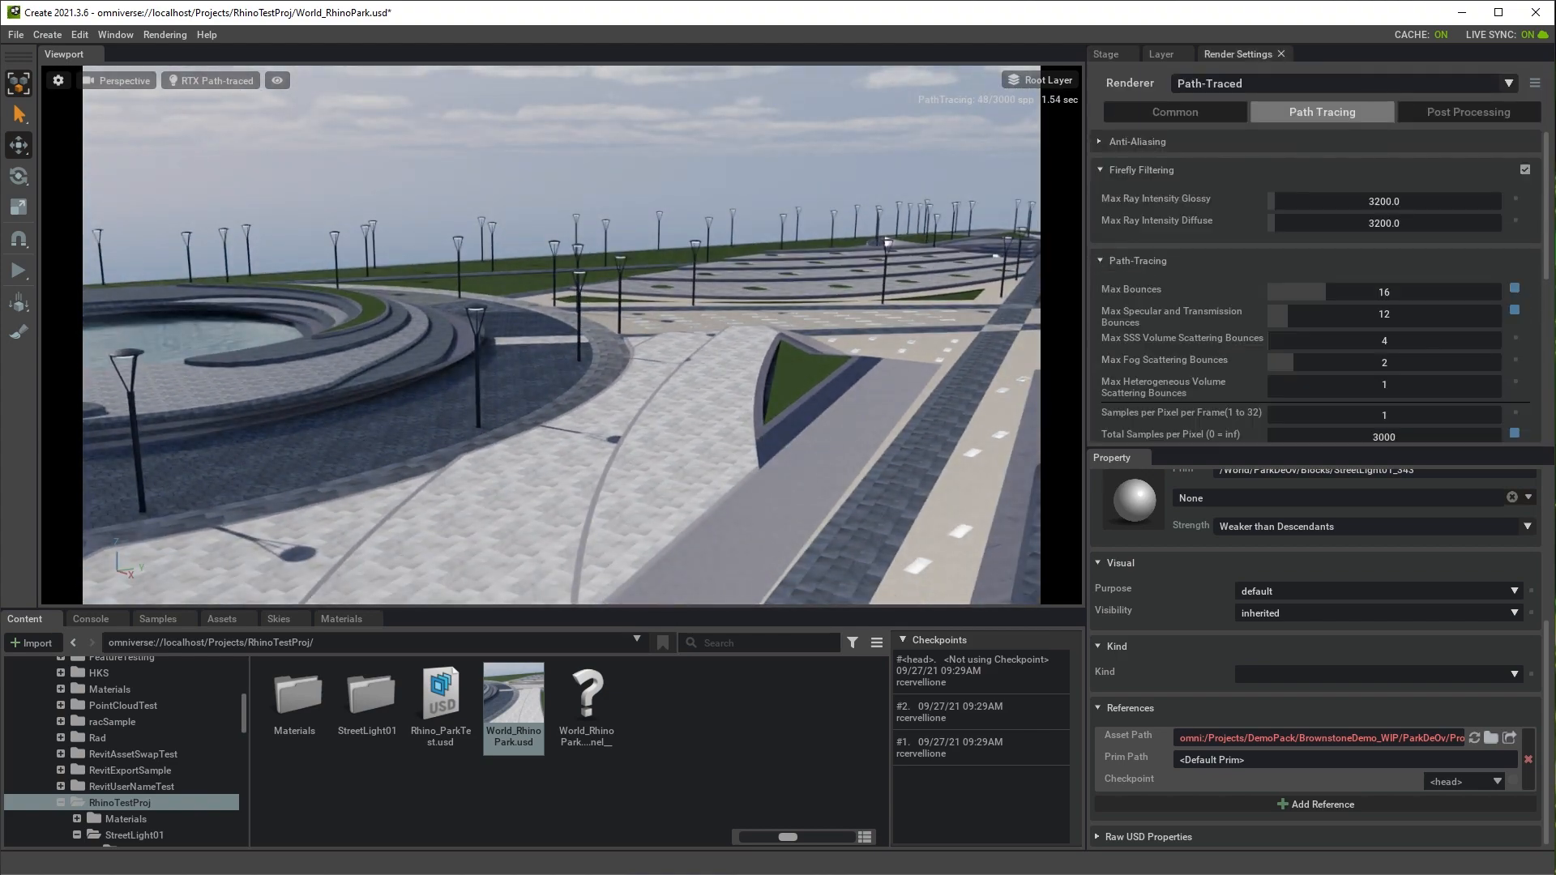
click(1469, 112)
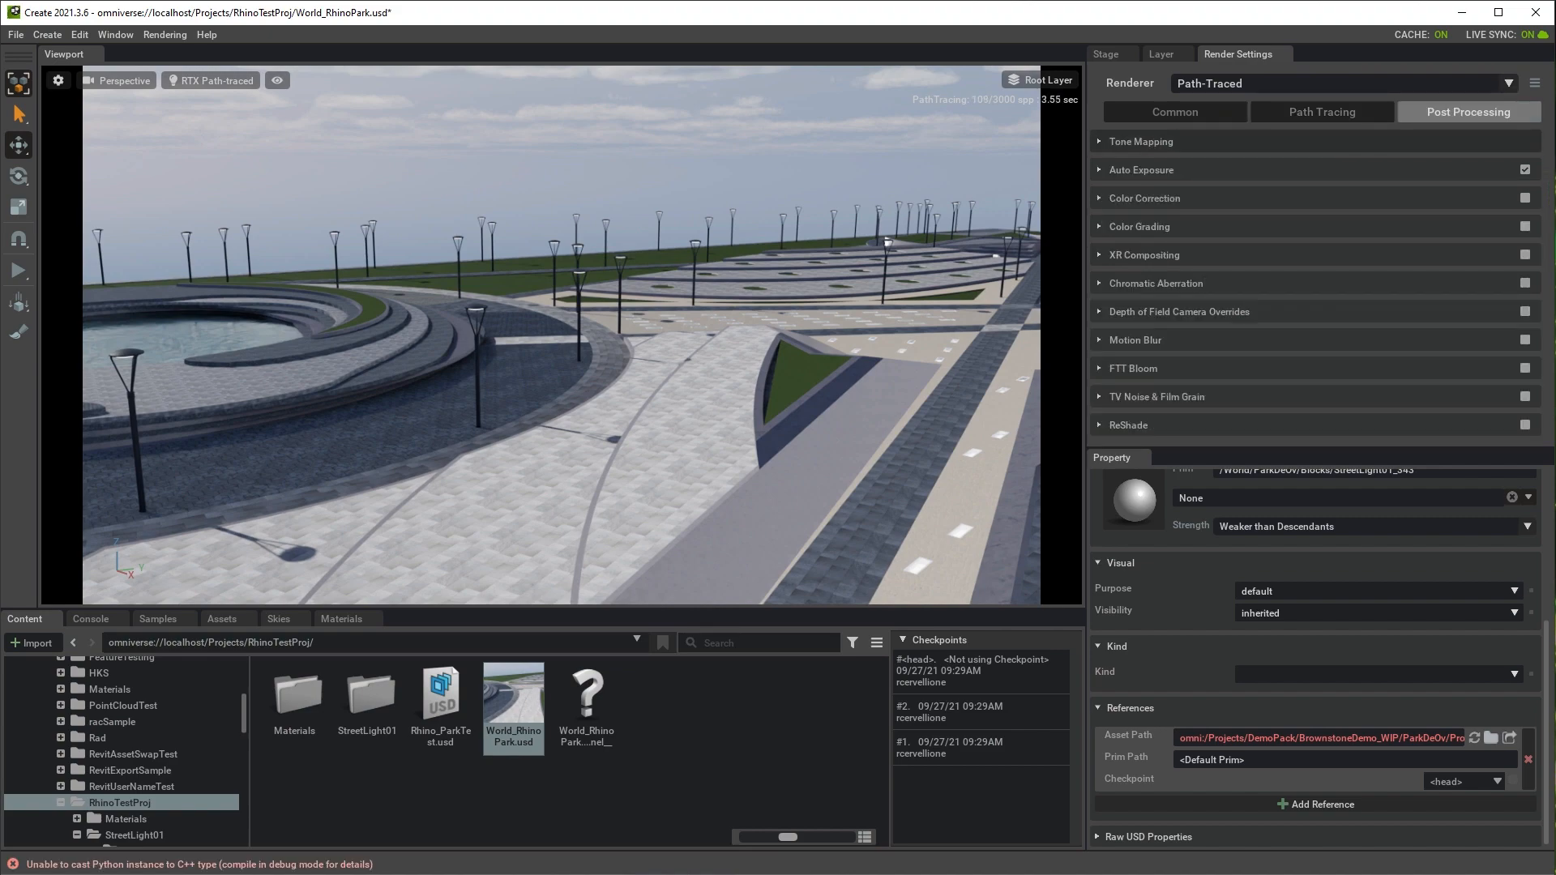
right_drag(561, 334, 739, 379)
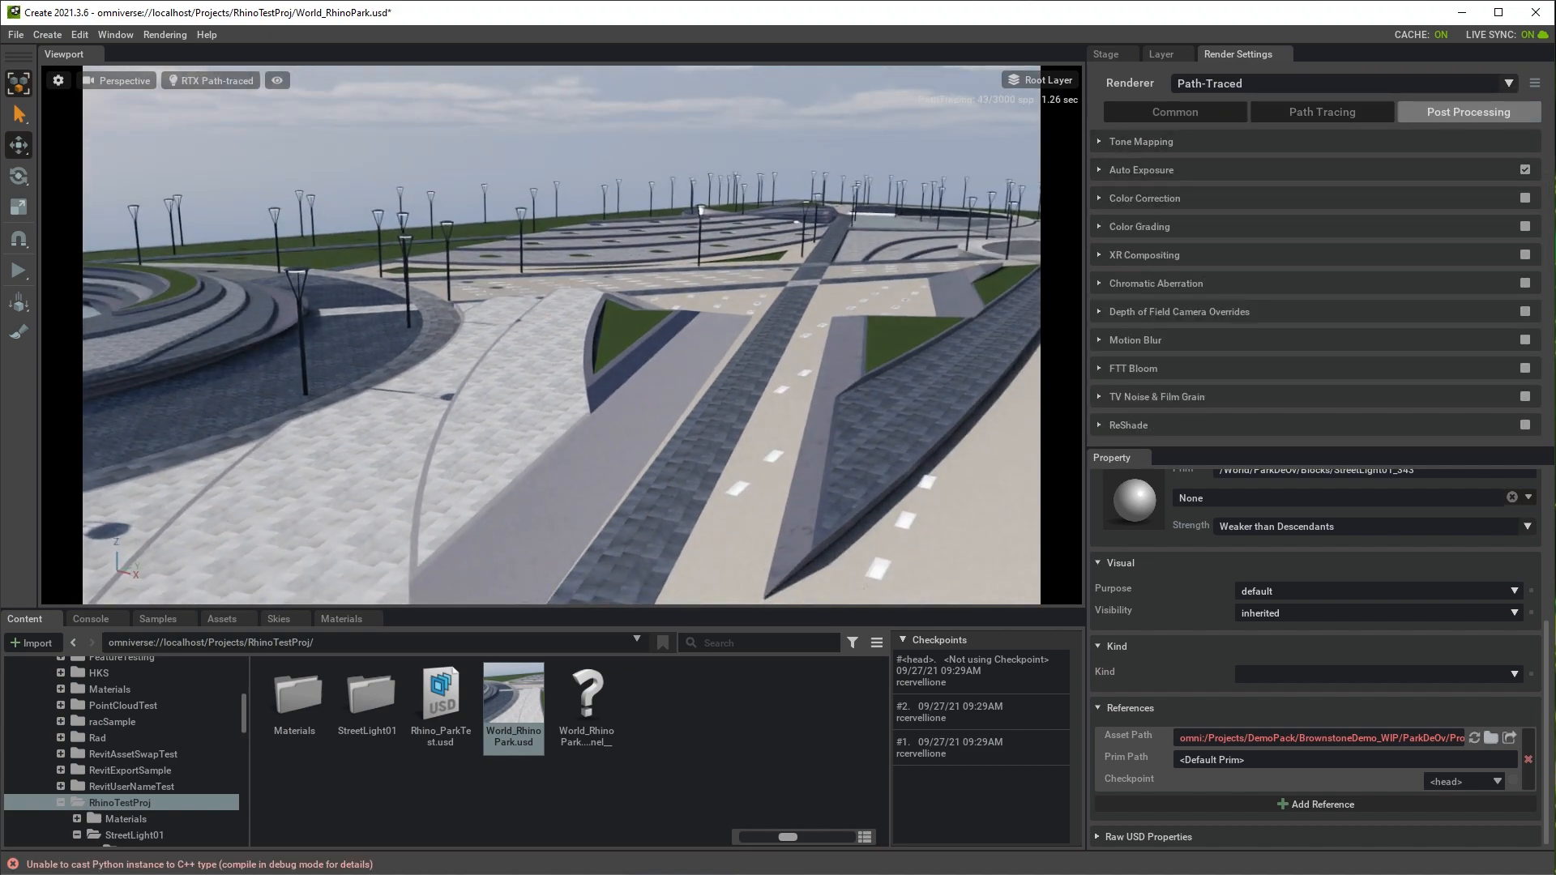
click(115, 34)
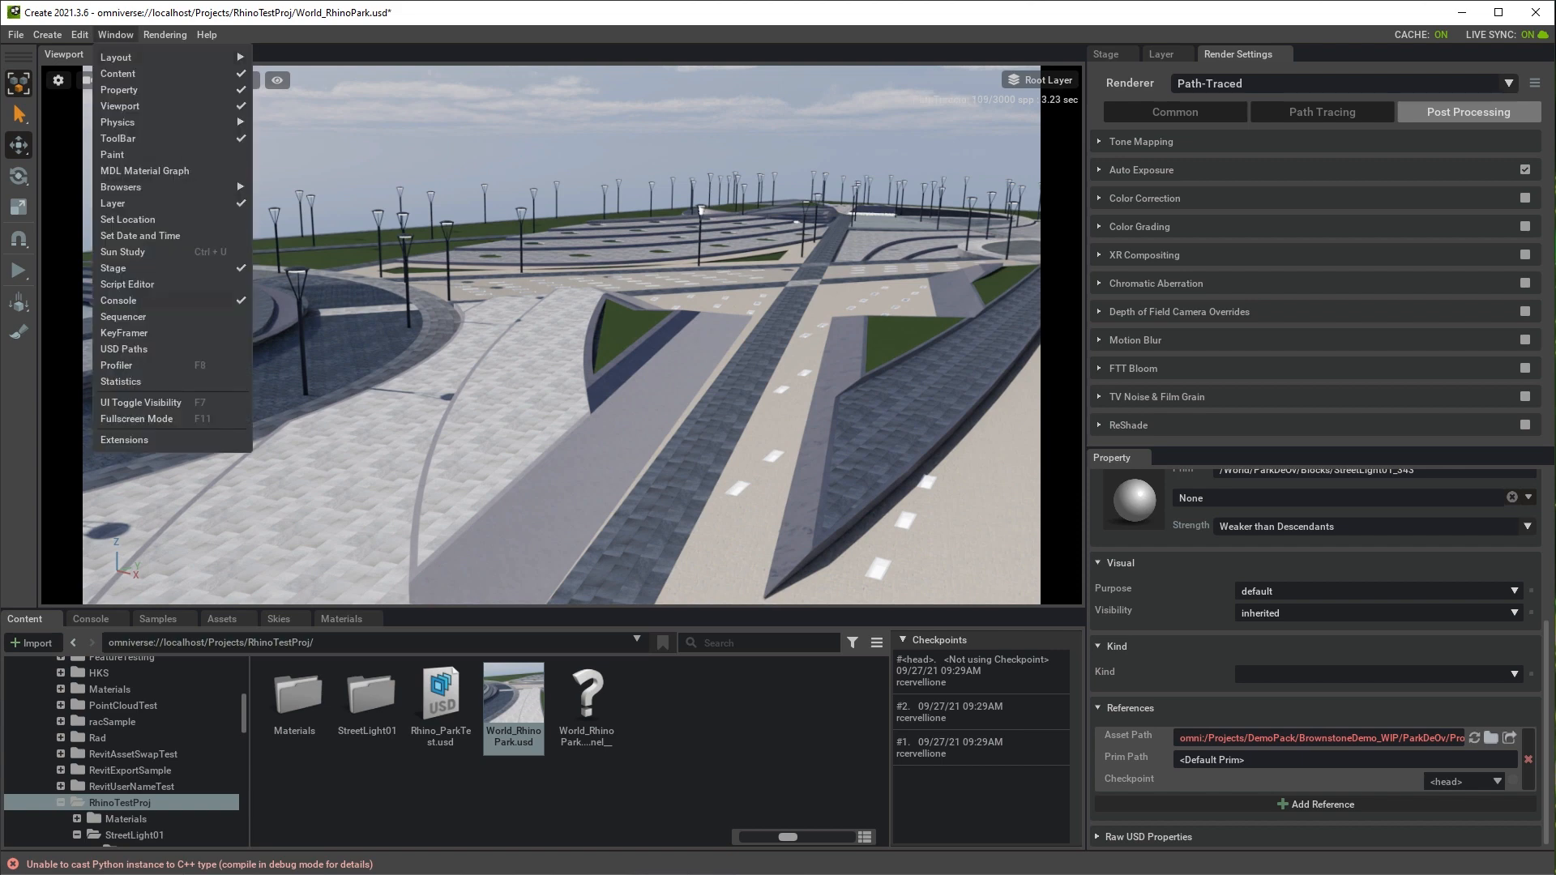
key(ctrl+u)
drag(595, 559, 683, 559)
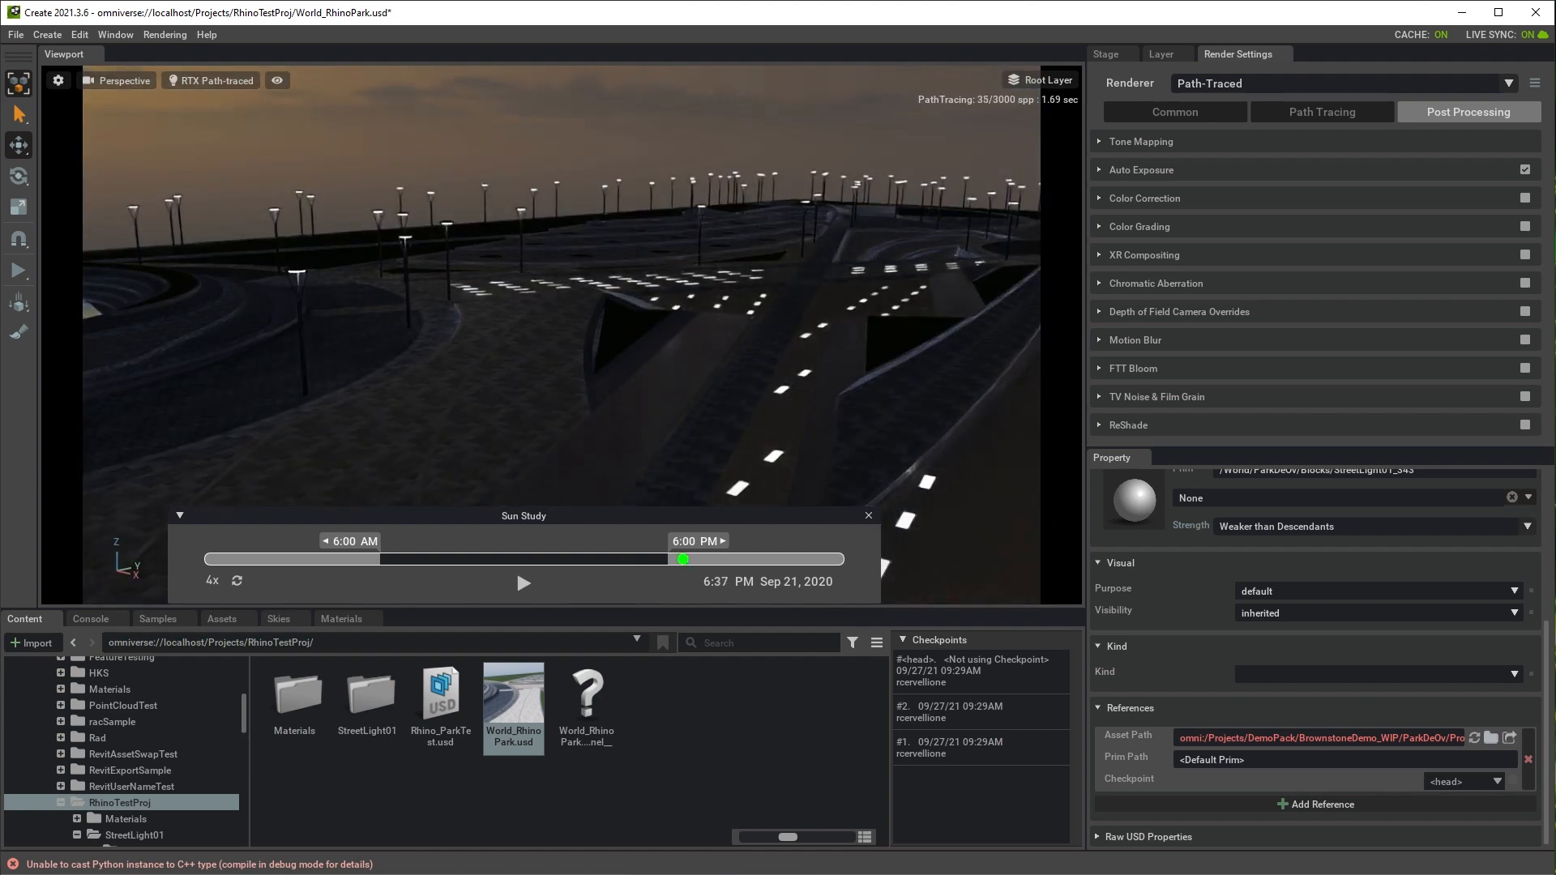
alt+drag(519, 364, 551, 335)
drag(684, 560, 718, 559)
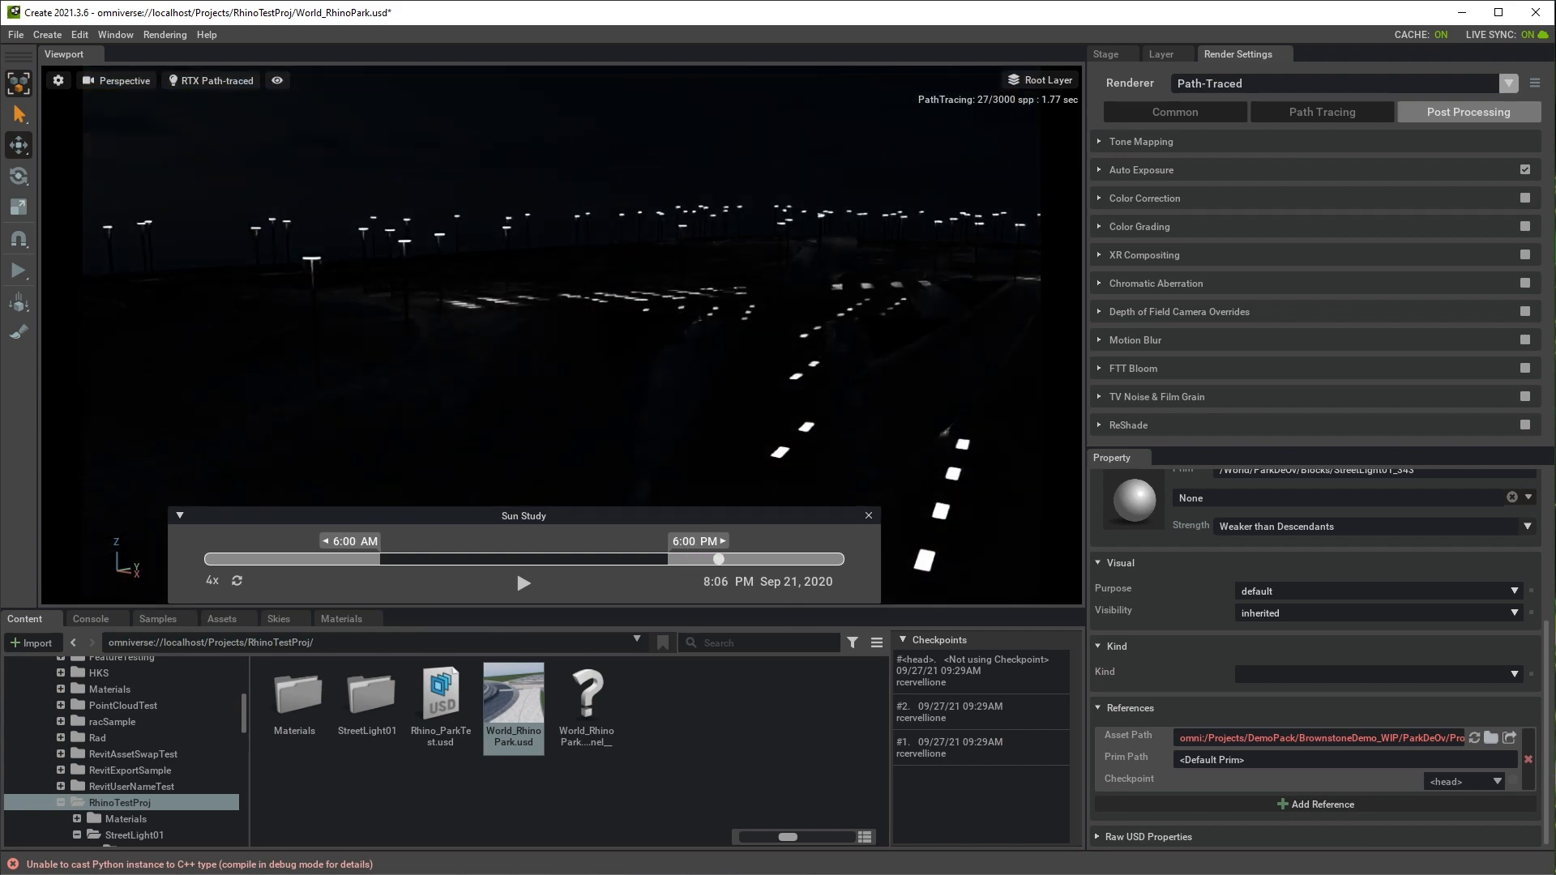
click(1141, 169)
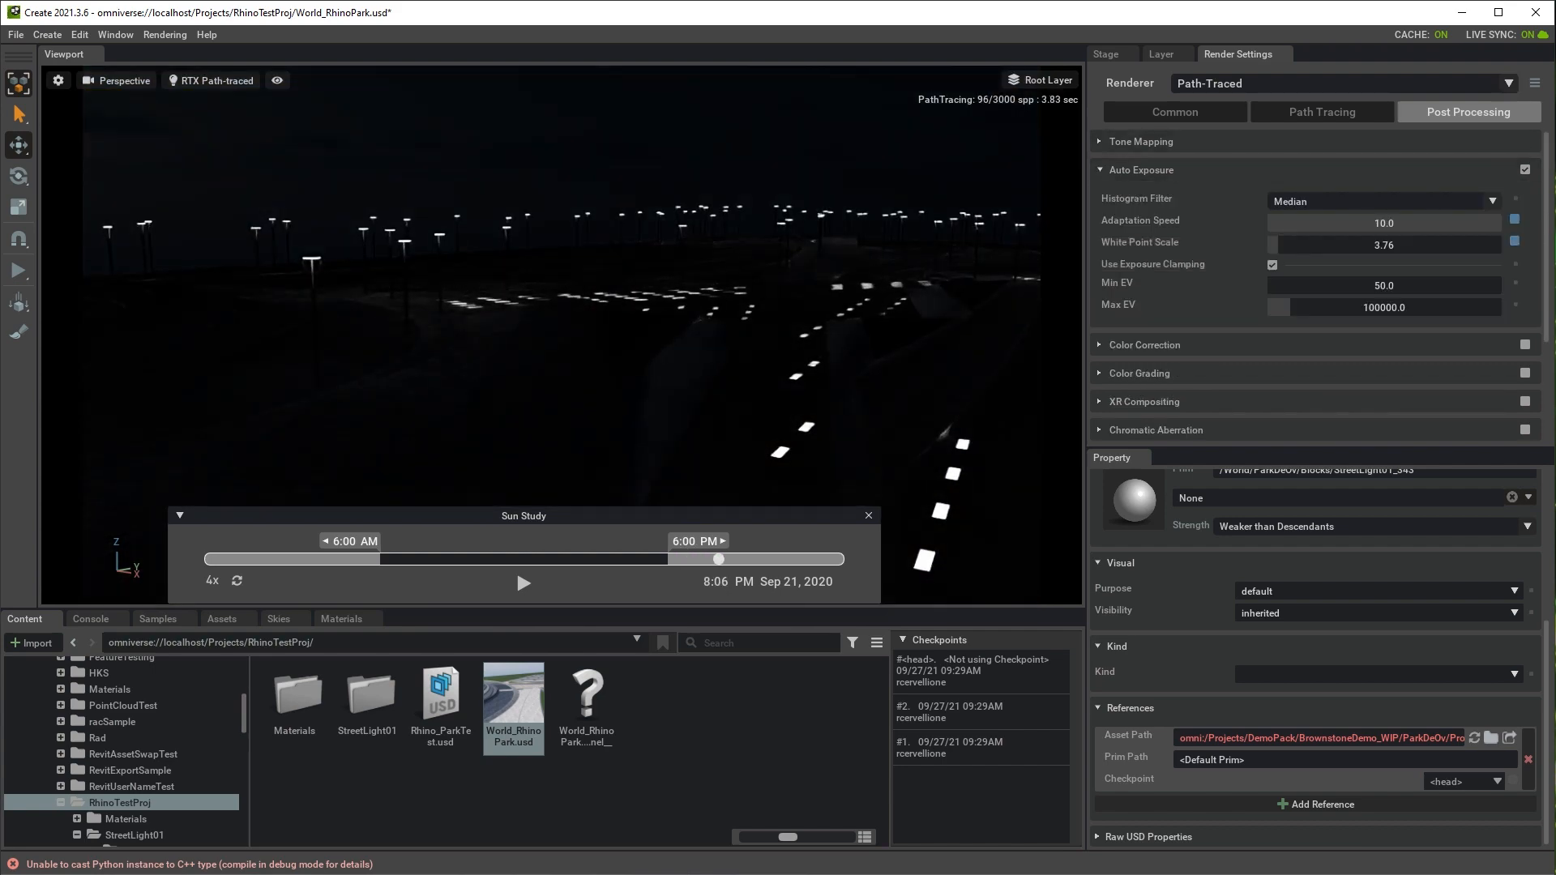
drag(1278, 245, 1278, 244)
- Examine the contents of the first street light instance under Blocks in the park's stage tree
click(1105, 54)
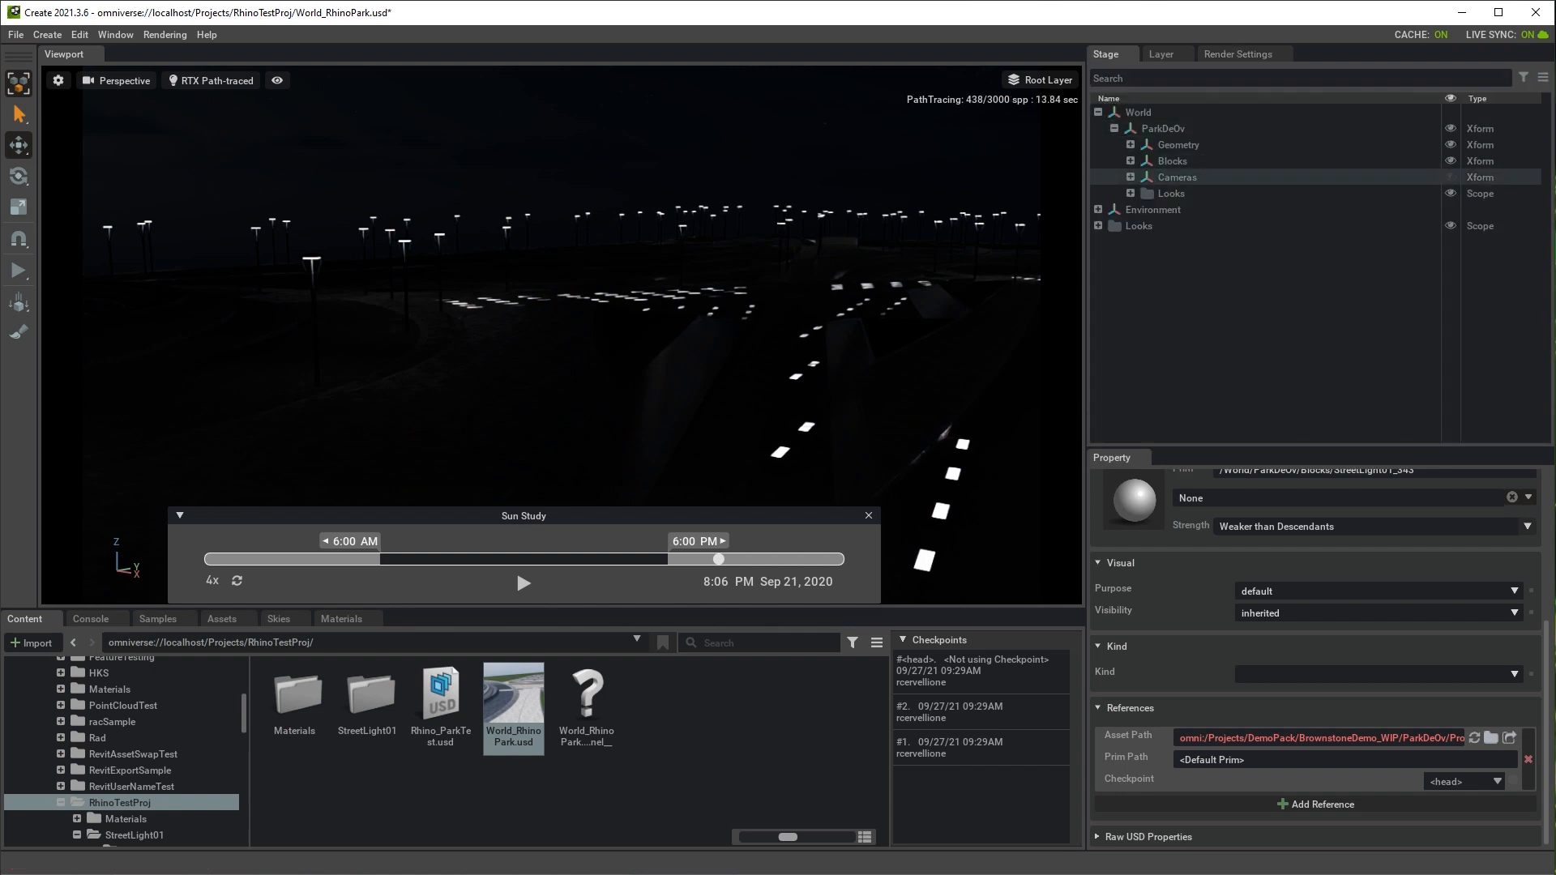
click(1130, 161)
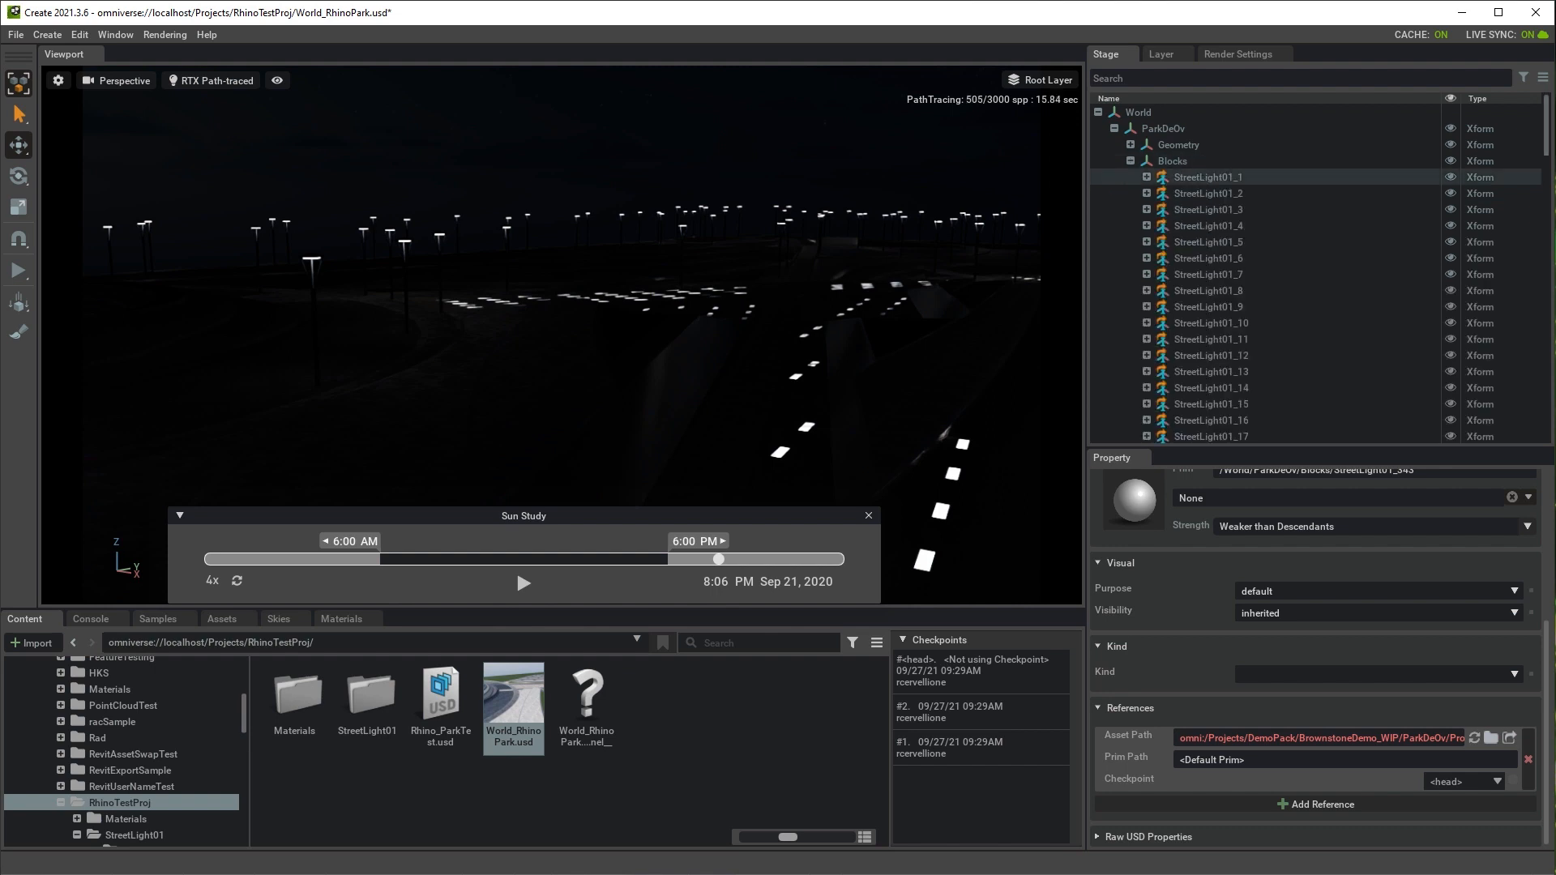
click(1146, 176)
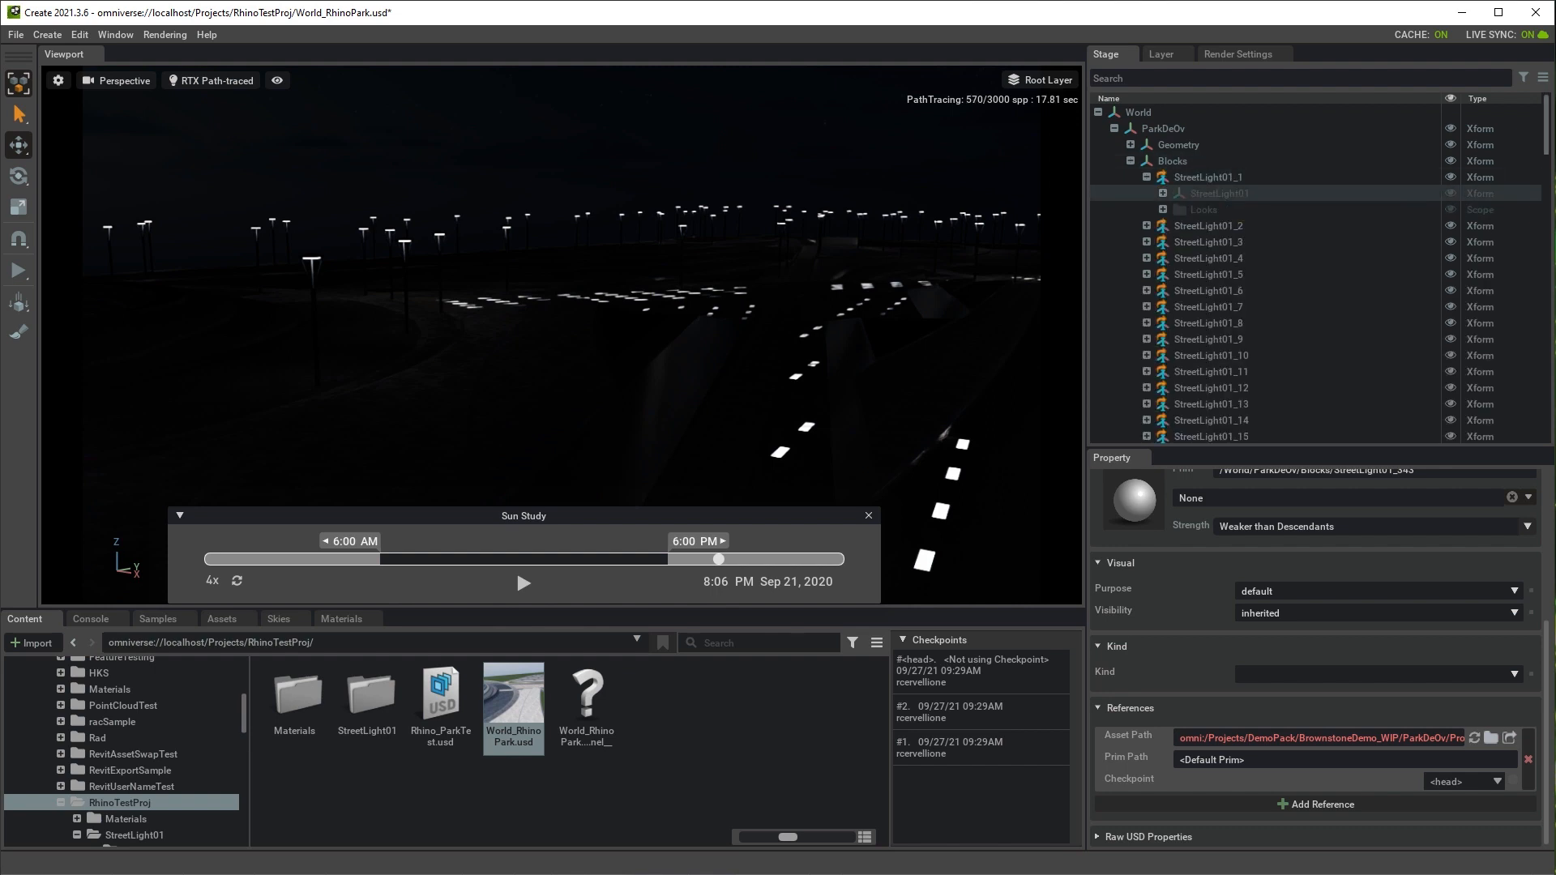
click(1162, 193)
click(1162, 192)
click(1146, 176)
click(1130, 161)
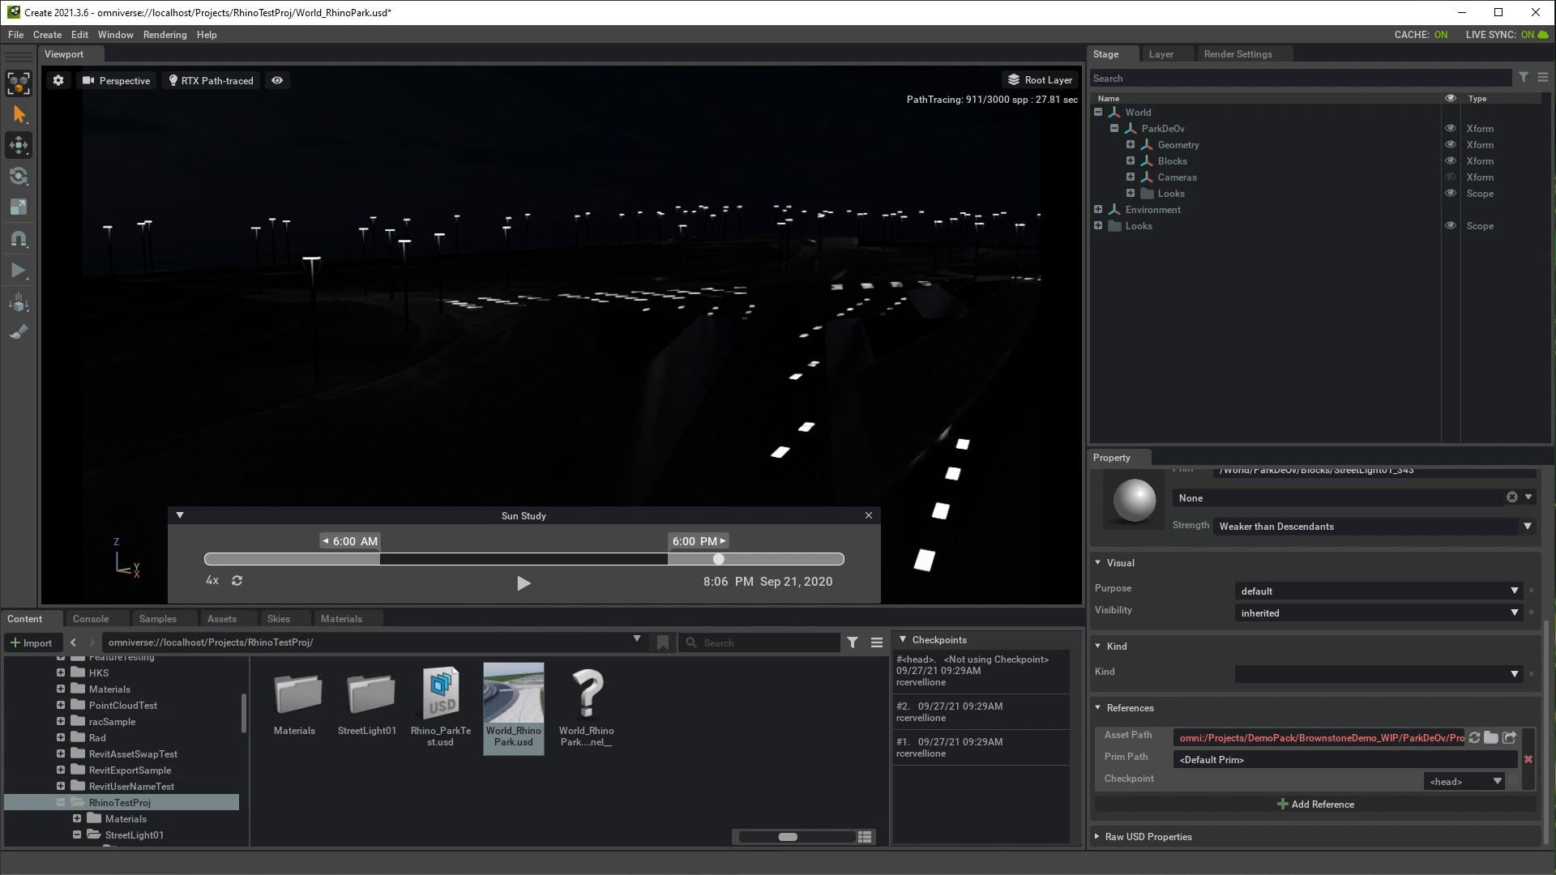
- Arrange the World_RhinoPark and StreetLight01 windows side by side and close the Sun Study over the park
key(super+Left)
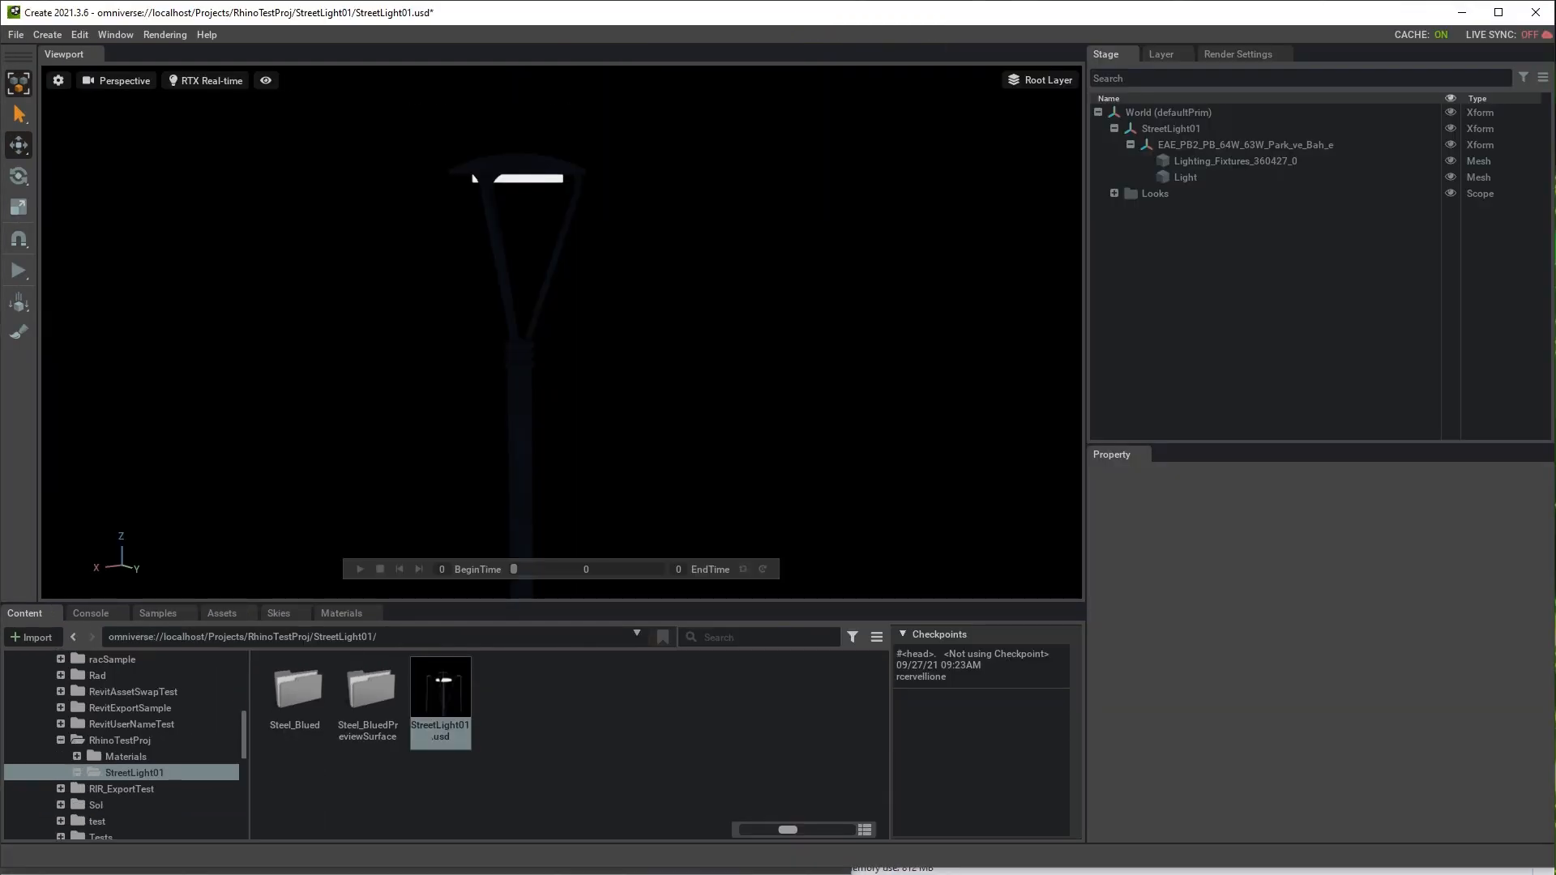
key(super+Right)
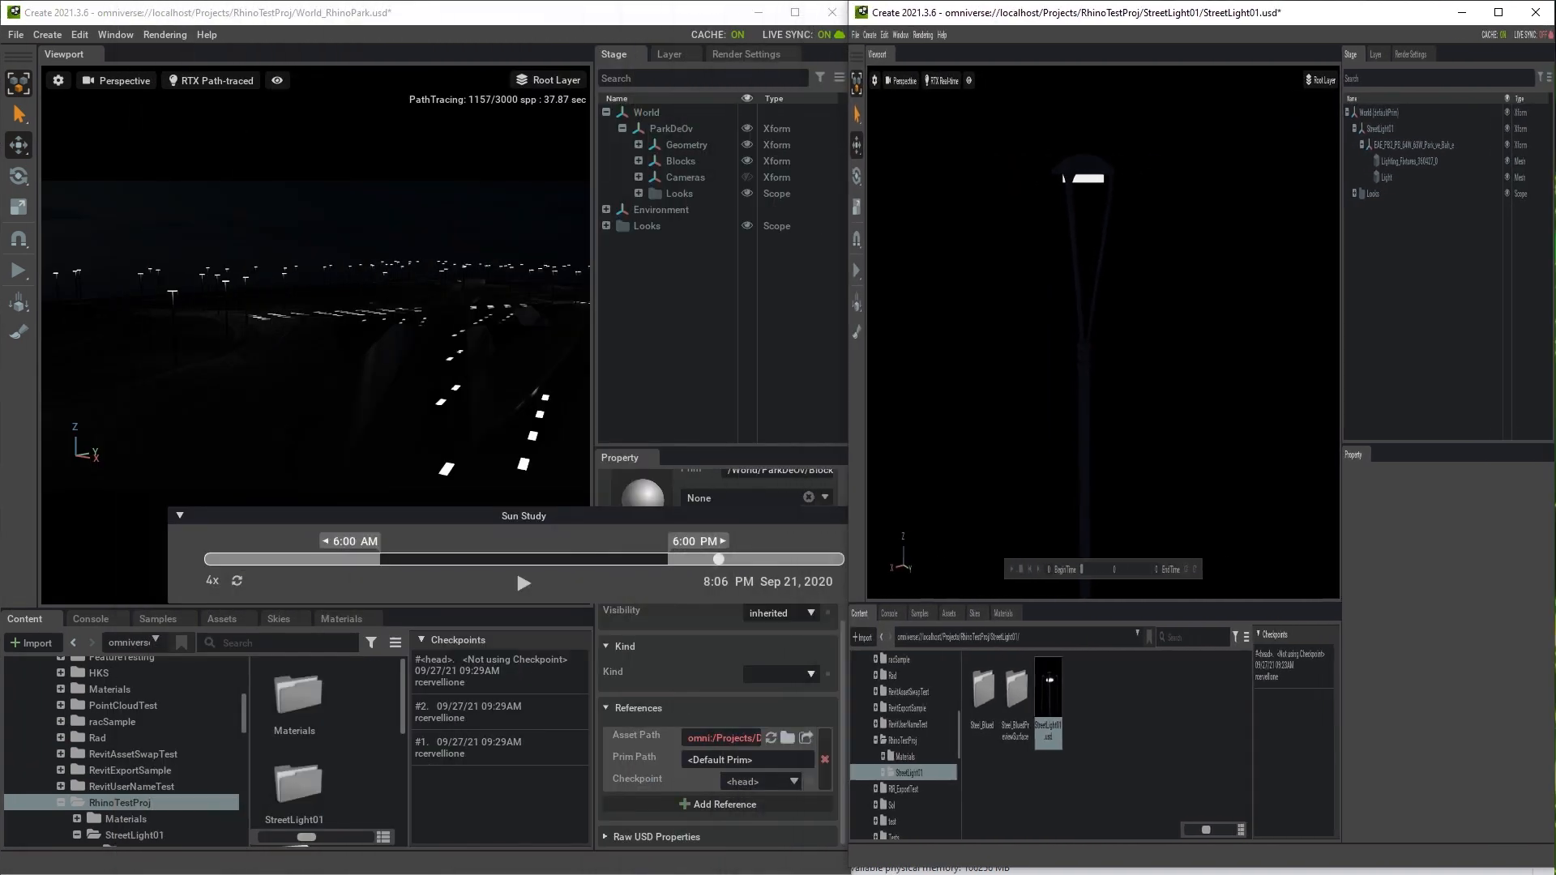
right_drag(1097, 341, 1110, 357)
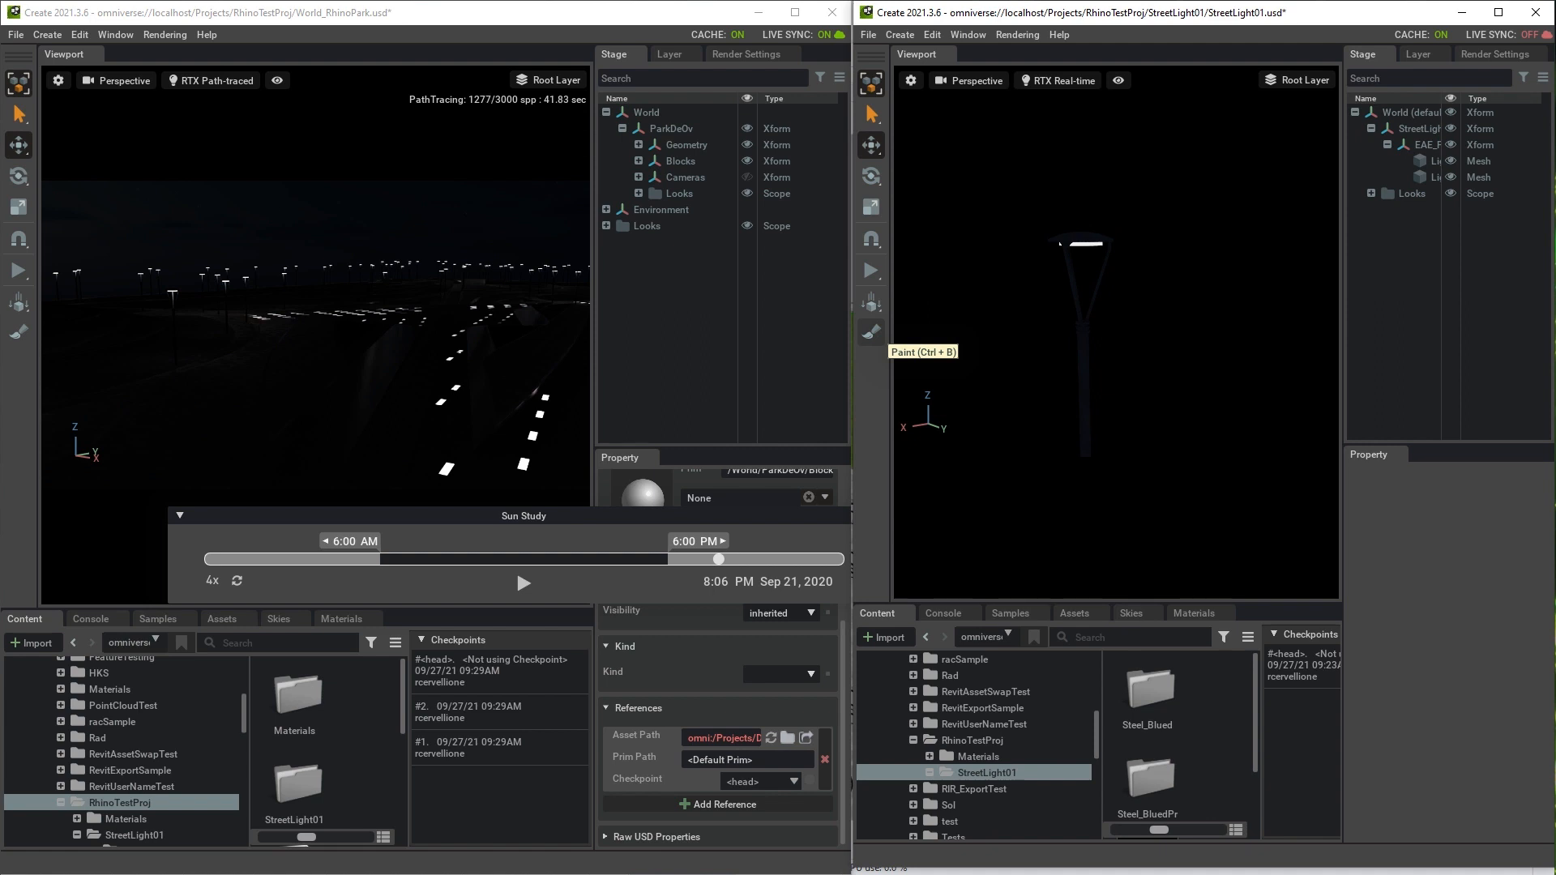
drag(730, 515, 640, 517)
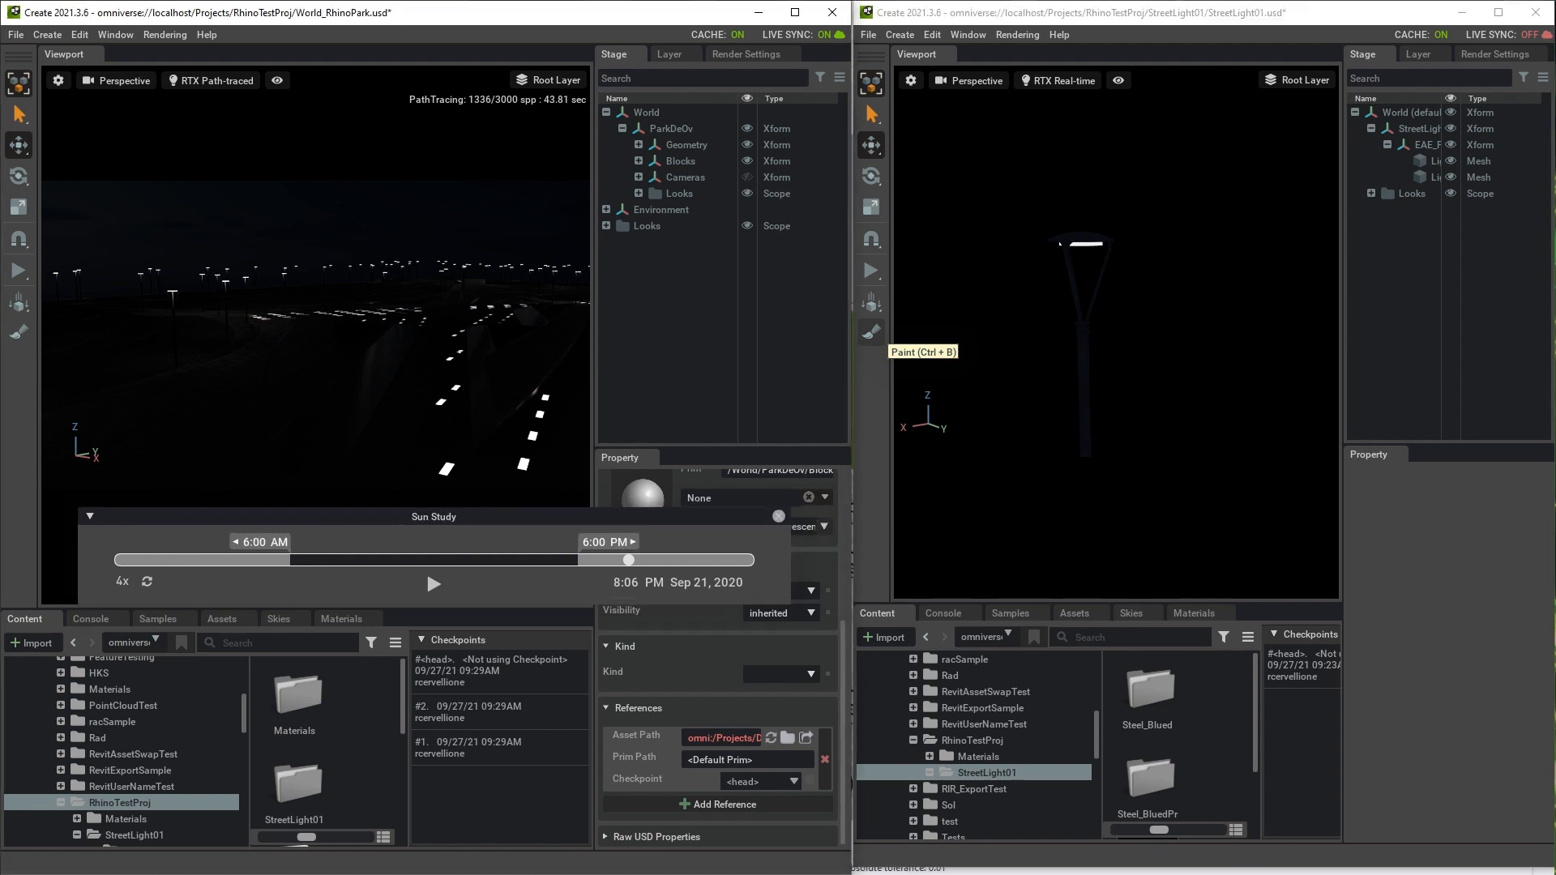
click(778, 515)
right_drag(315, 334, 243, 348)
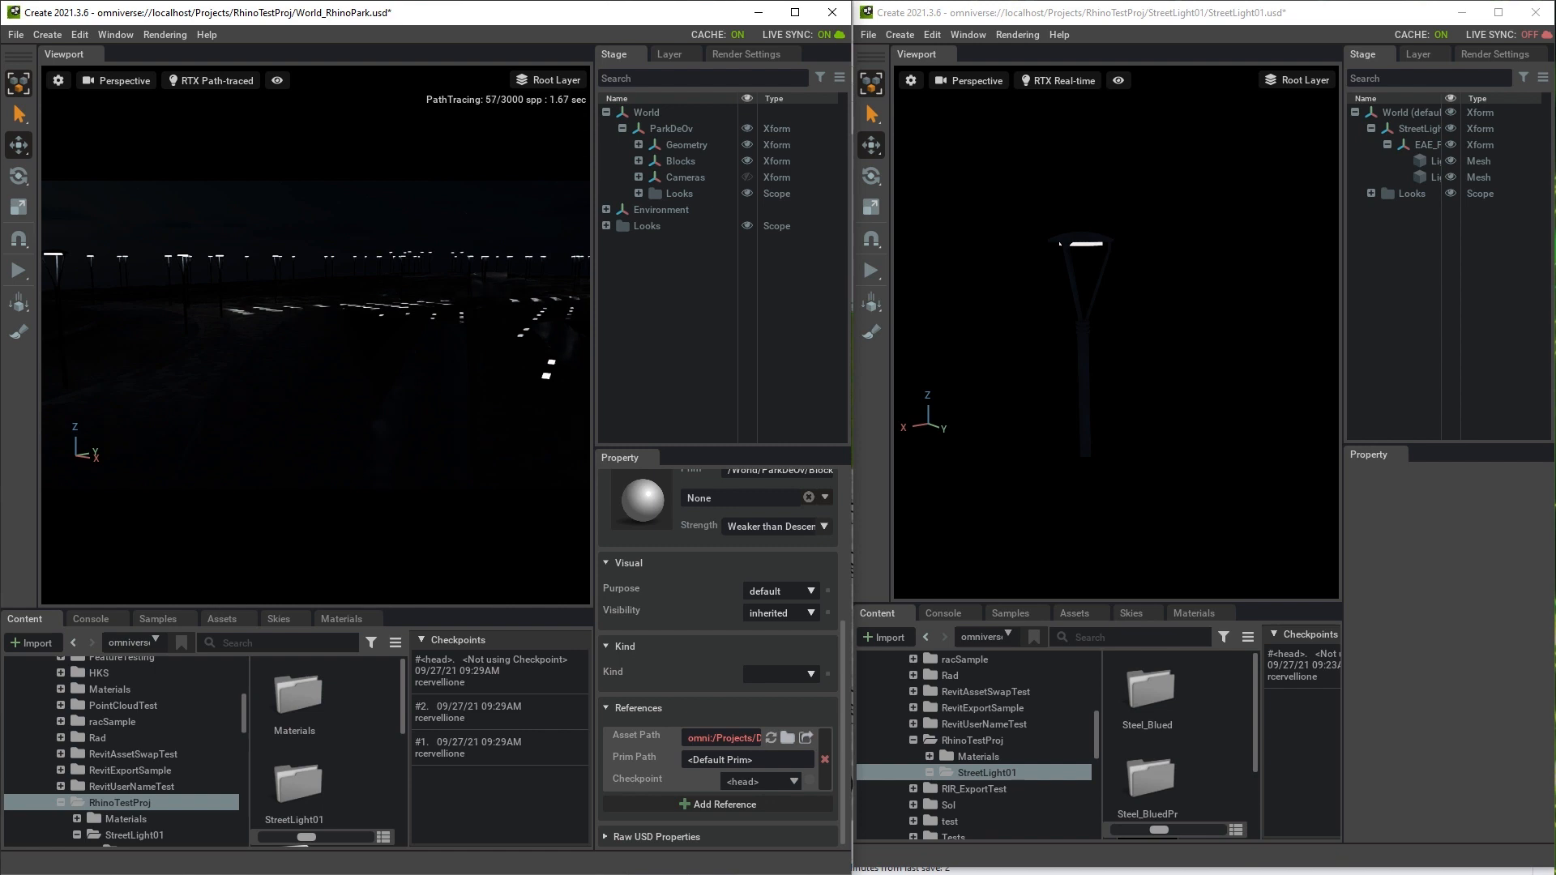
- Select the Light mesh in StreetLight01.usd and look through its properties for light settings
click(1083, 243)
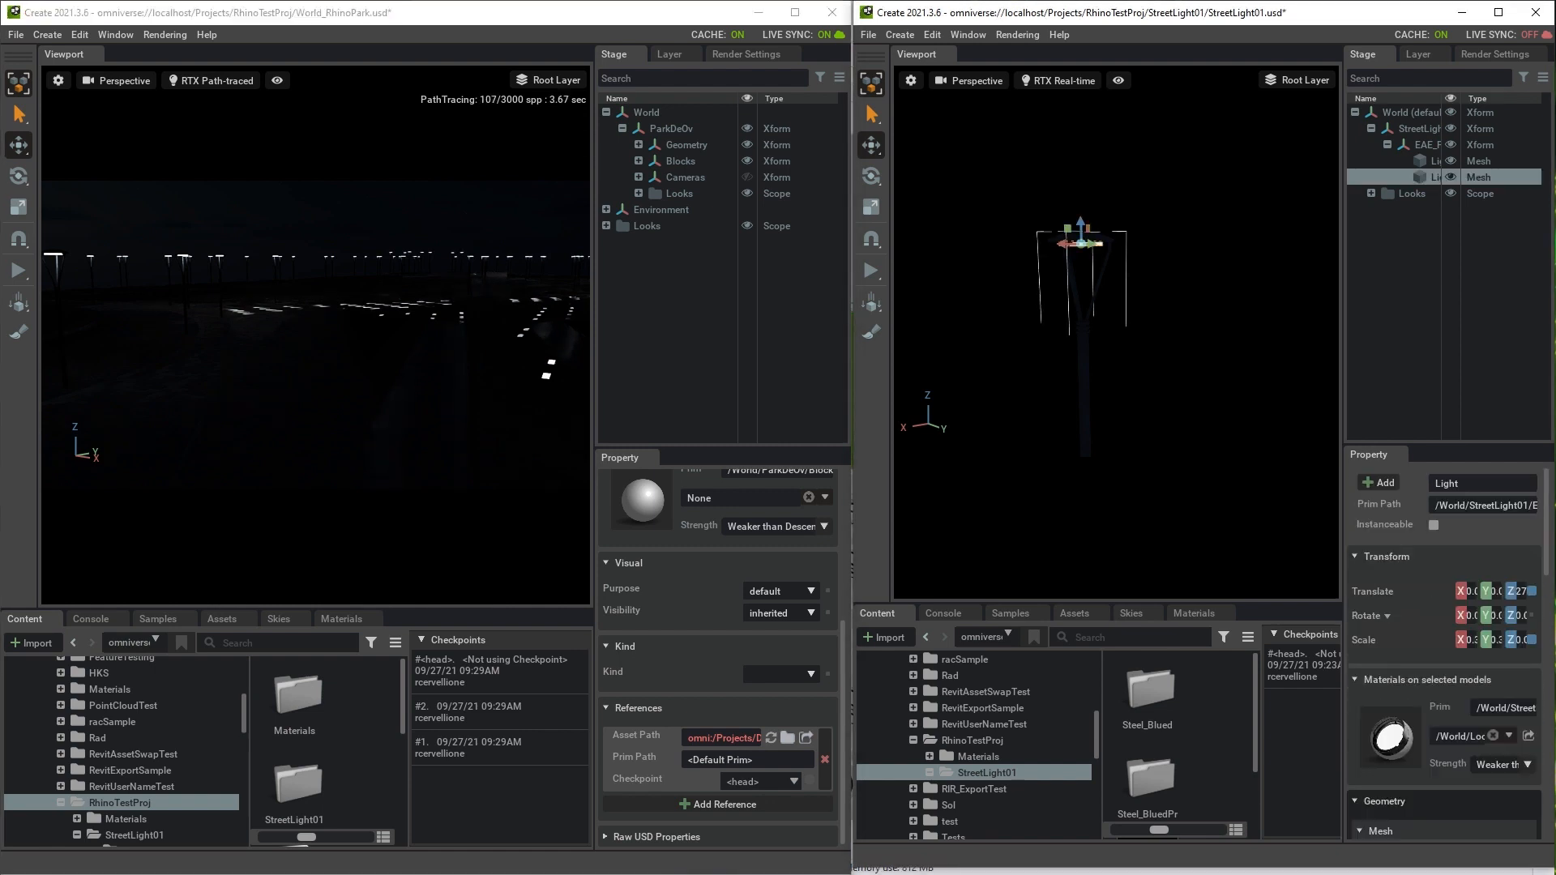
drag(1342, 444, 1213, 445)
scroll(1377, 648, down, 4)
scroll(1378, 648, down, 6)
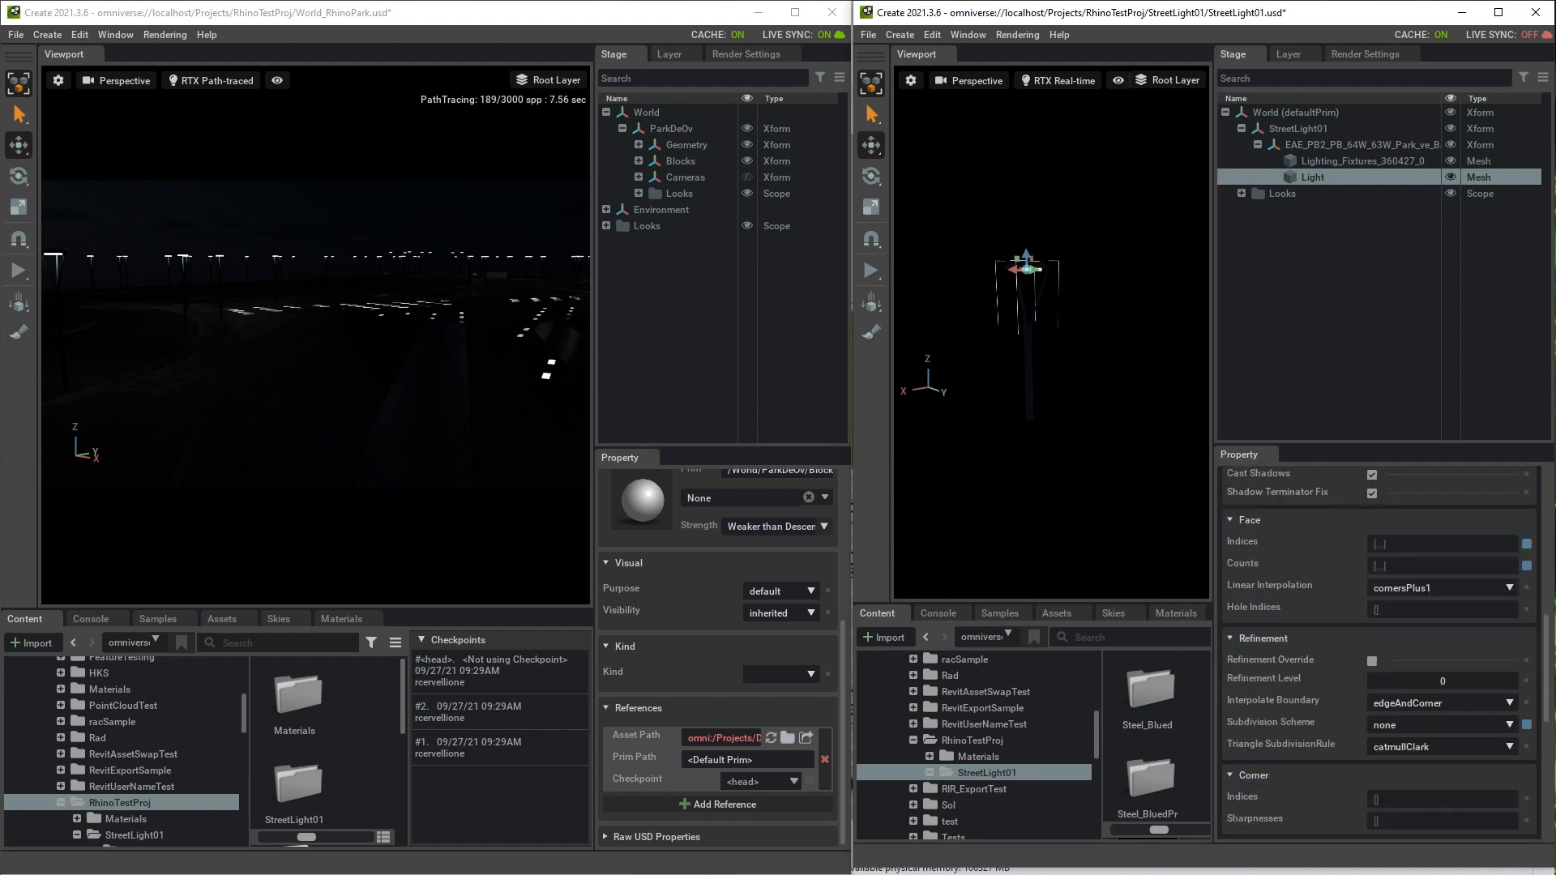
scroll(1378, 648, down, 2)
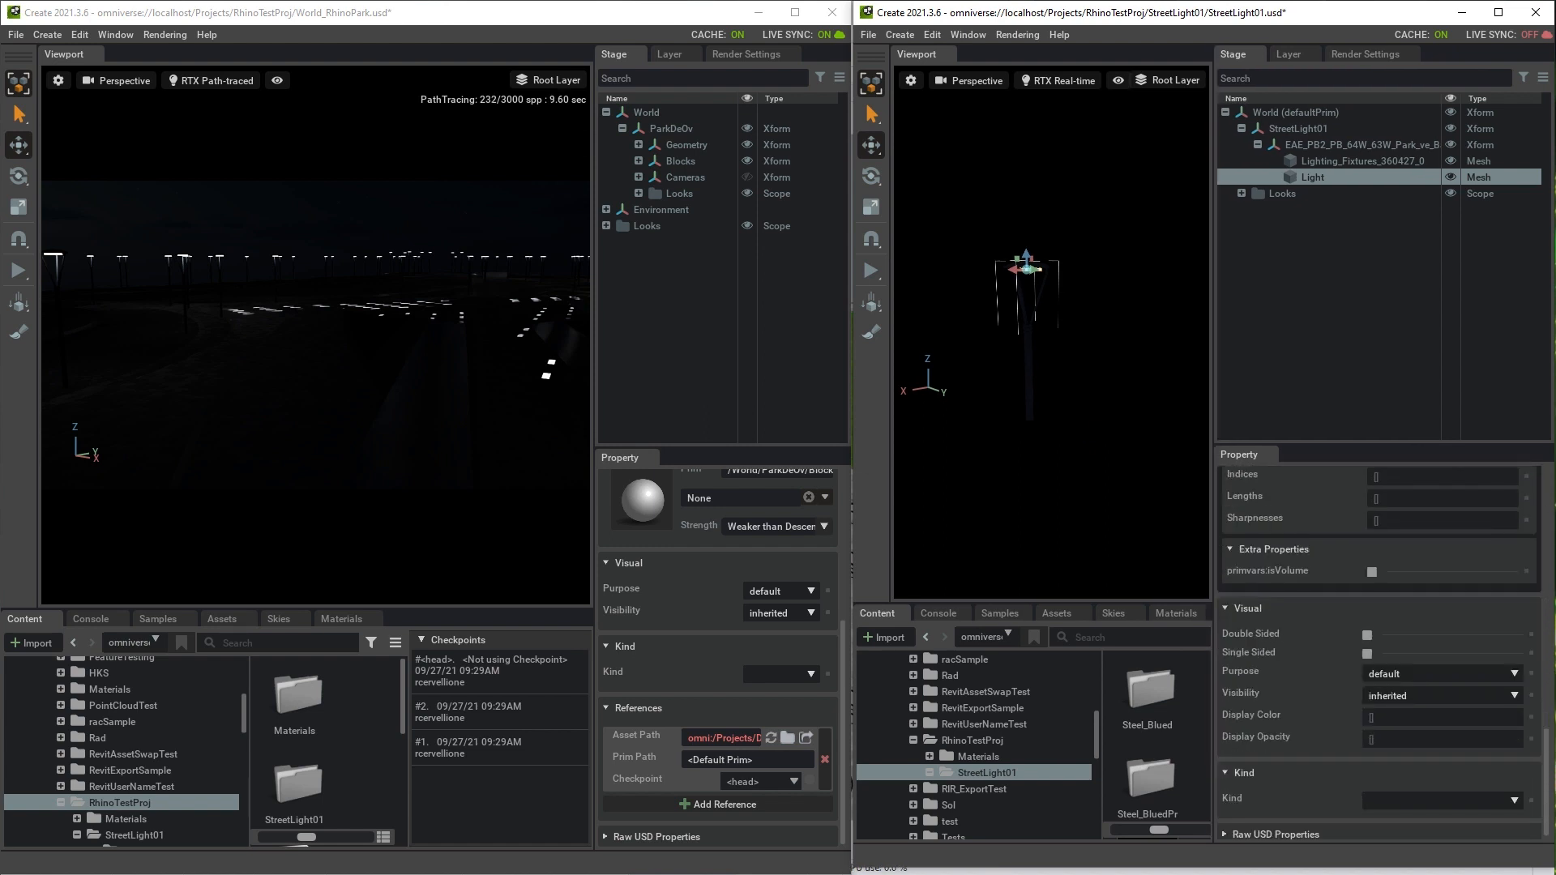
scroll(1377, 649, up, 3)
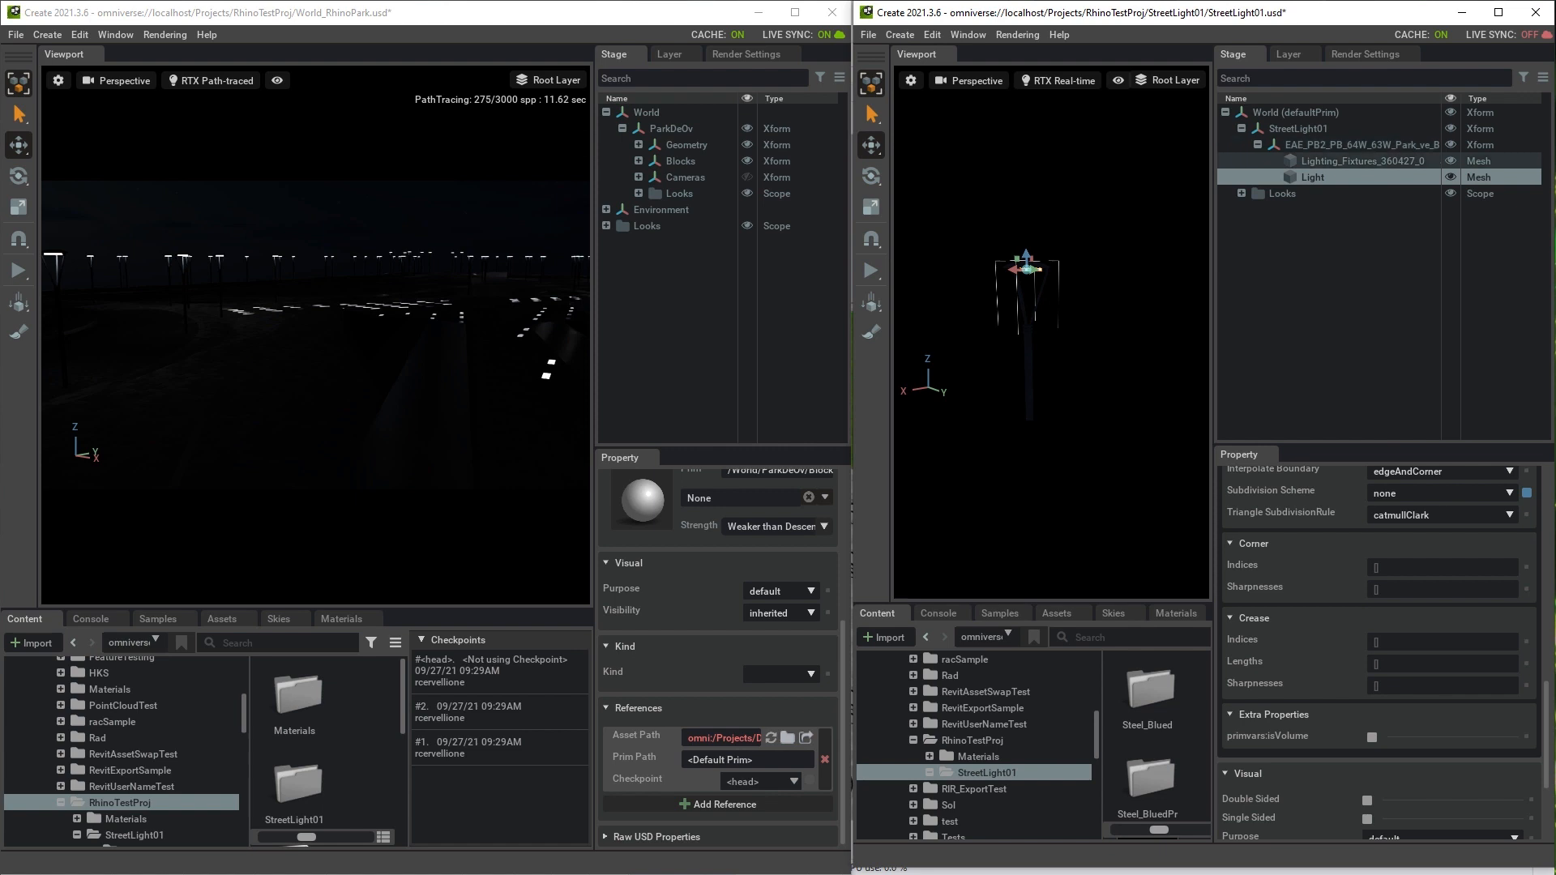
- Set the Emissive Intensity of the Light_6000K material to 50000, save StreetLight01.usd and show the park scene's layers
click(1241, 193)
click(1313, 226)
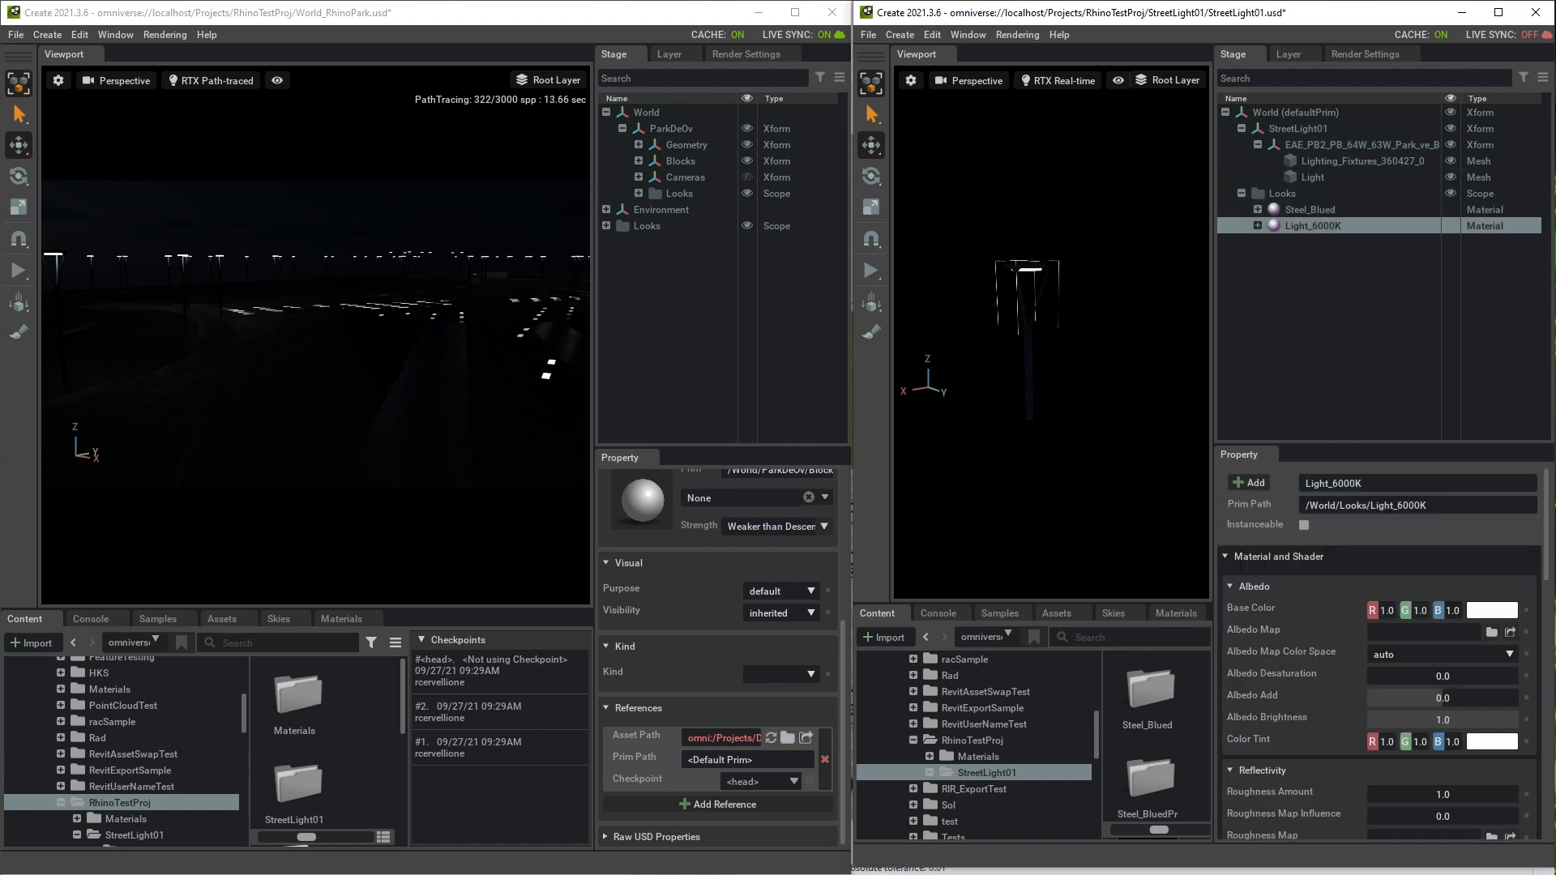
scroll(1378, 648, down, 5)
scroll(1377, 648, down, 3)
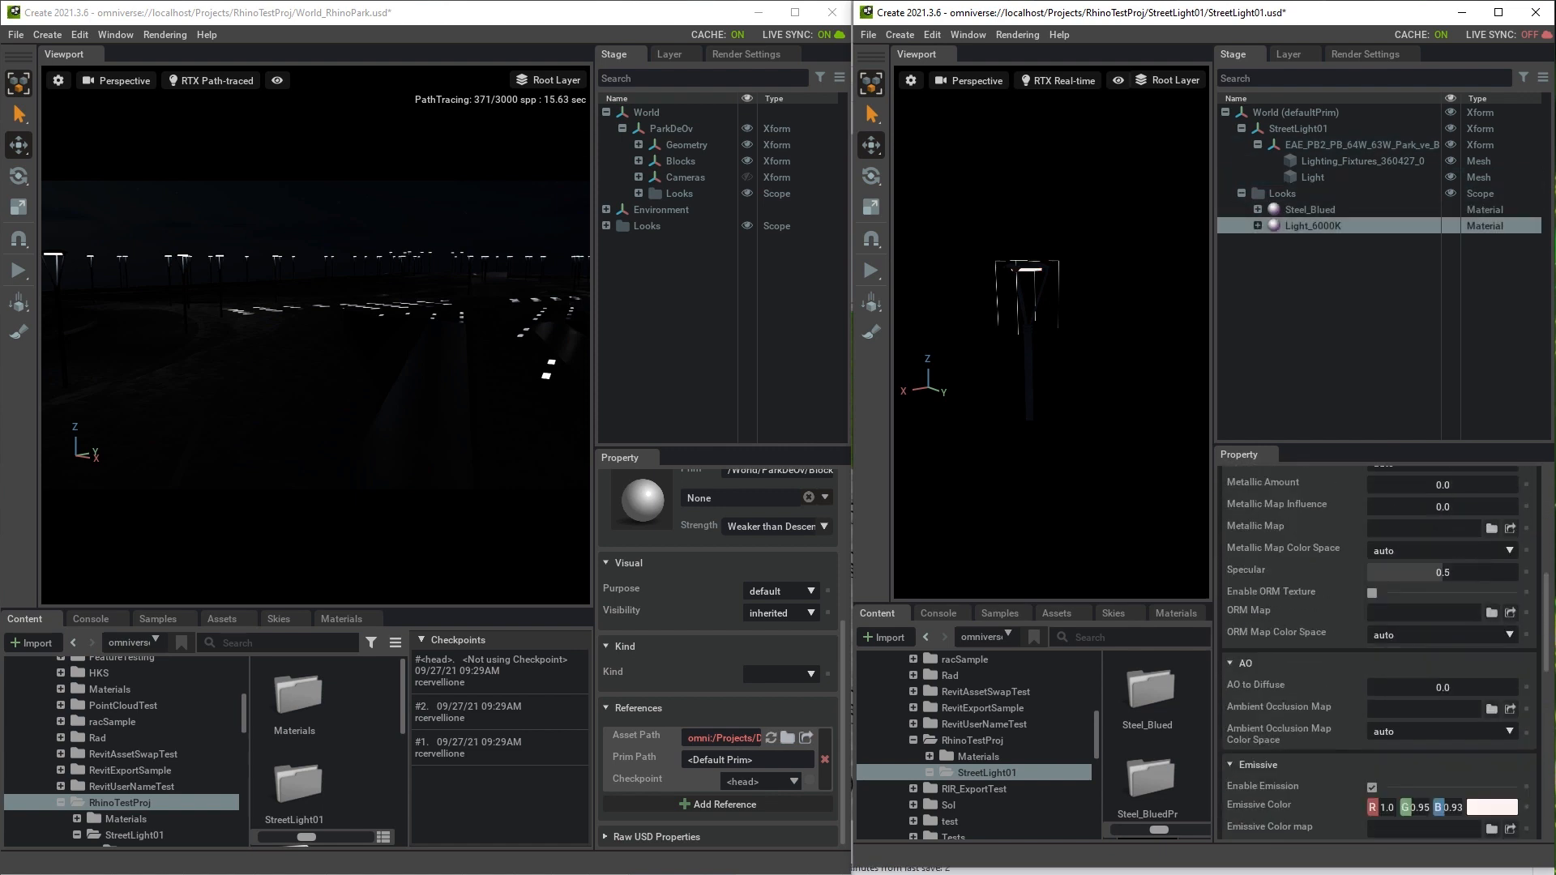
scroll(1378, 632, down, 5)
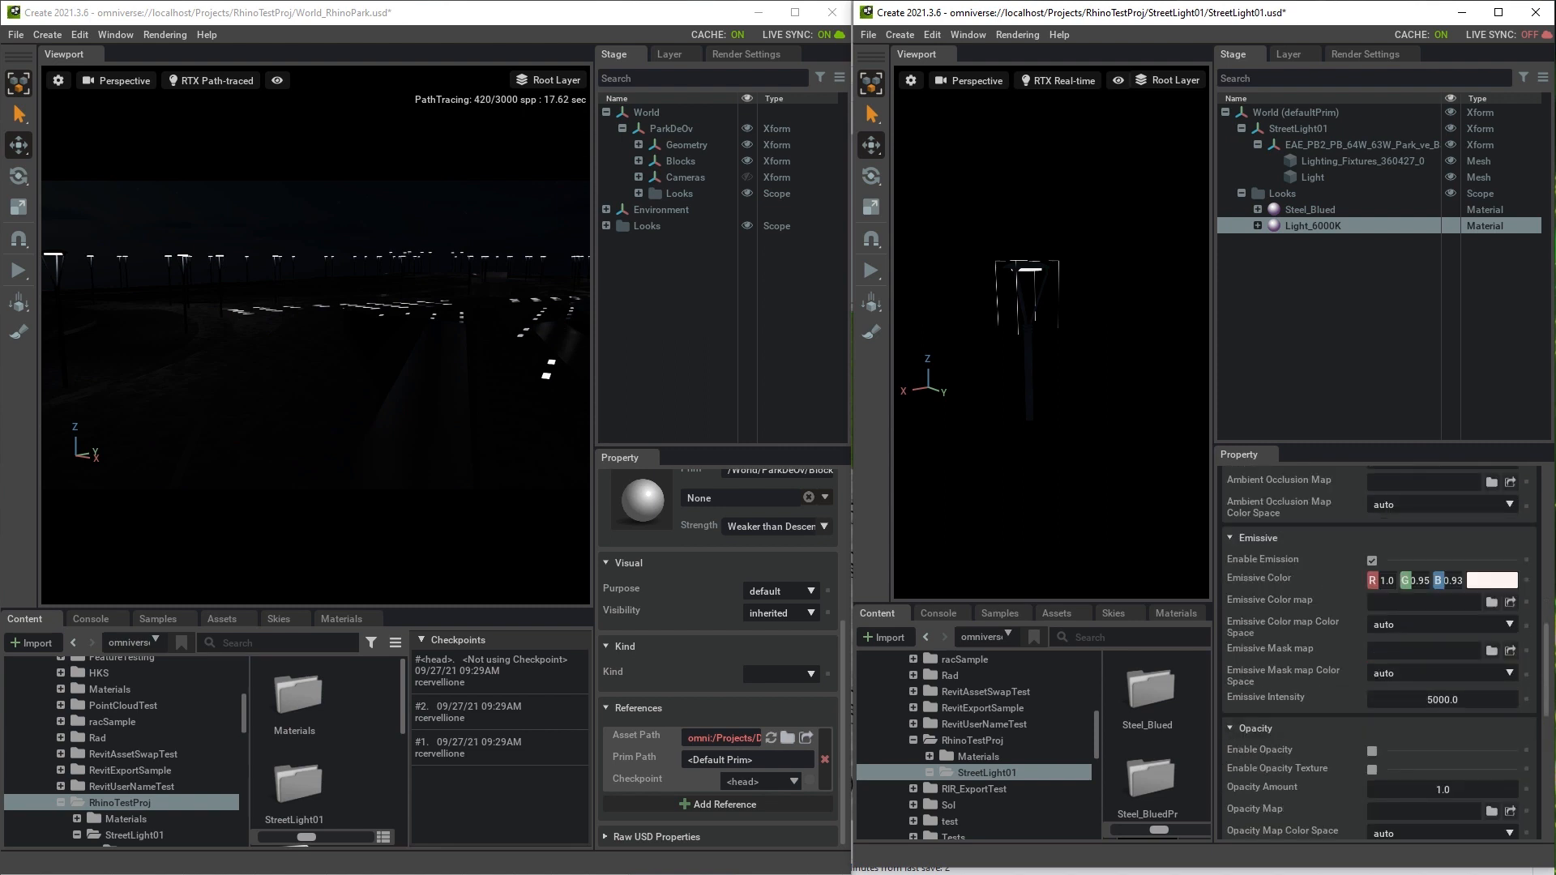
scroll(1378, 648, down, 2)
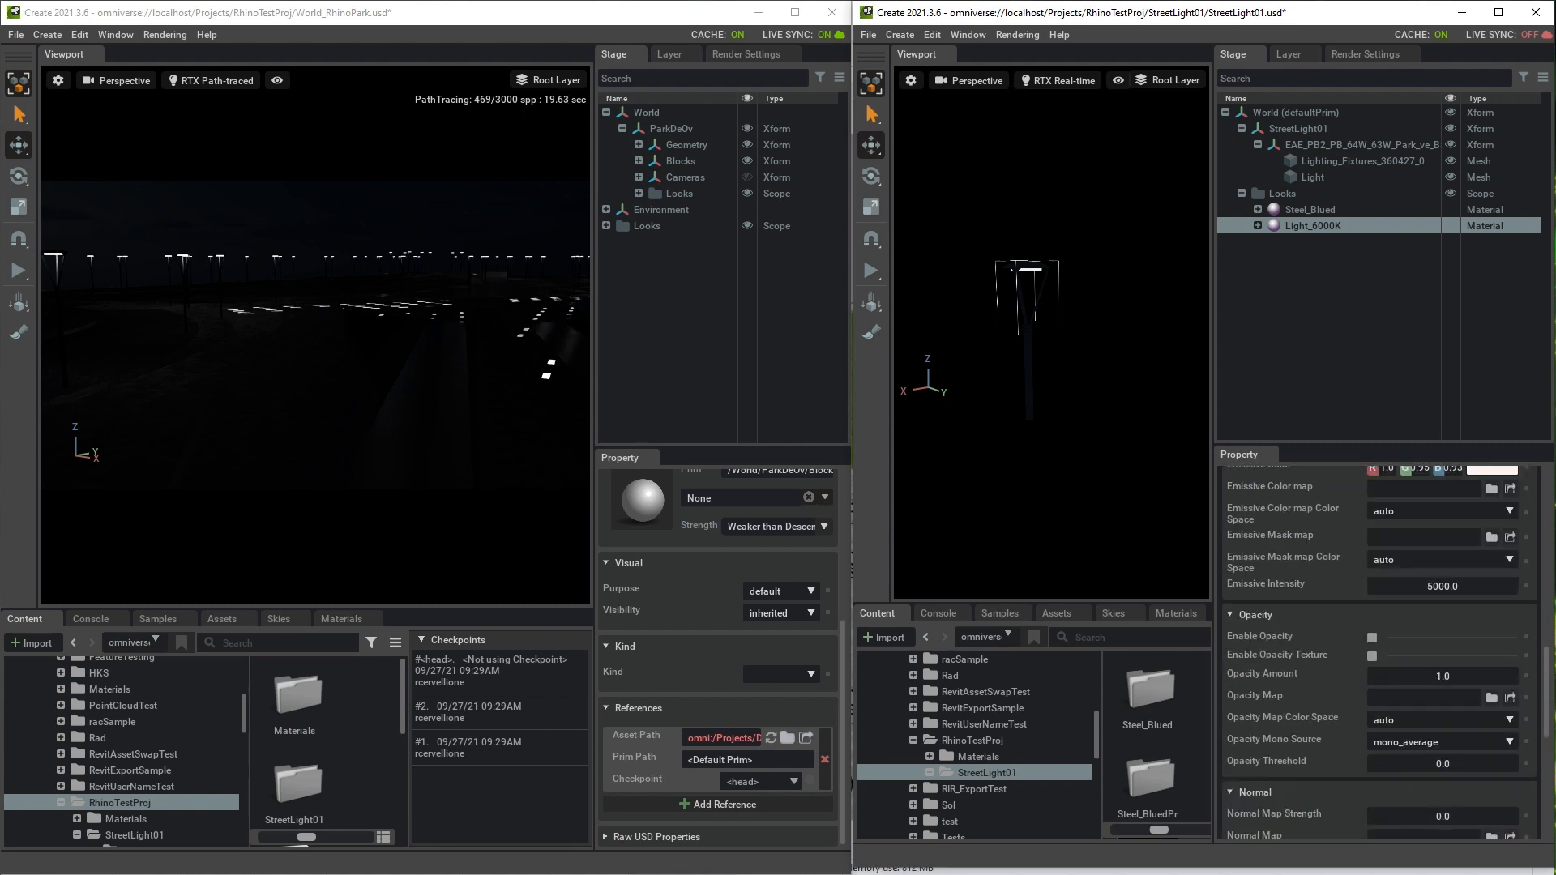
scroll(1378, 649, down, 8)
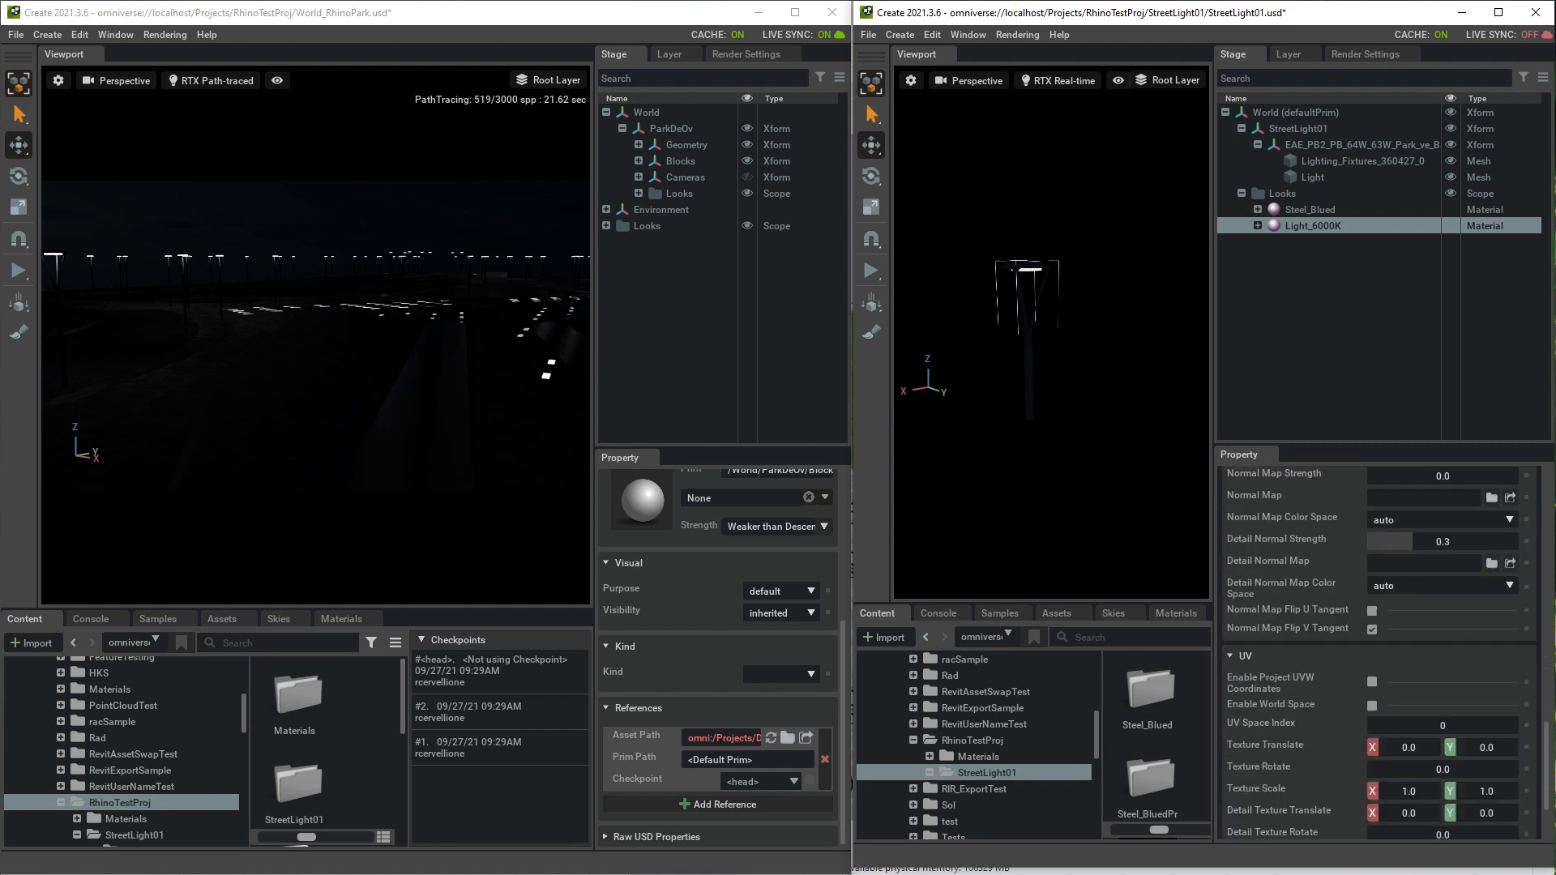
scroll(1378, 649, up, 8)
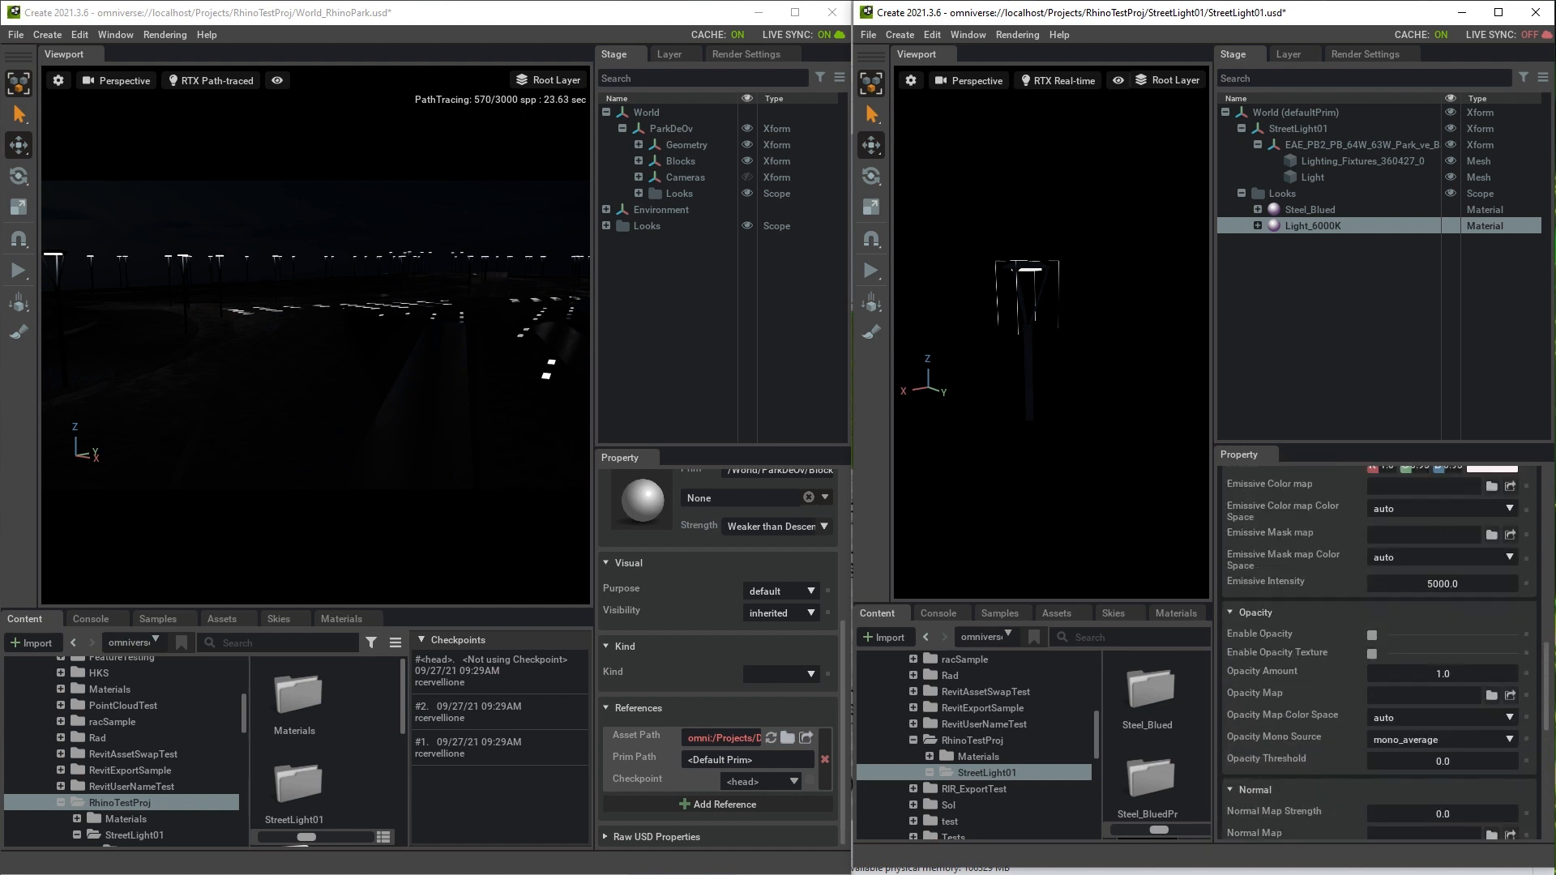
double_click(1442, 697)
click(1391, 697)
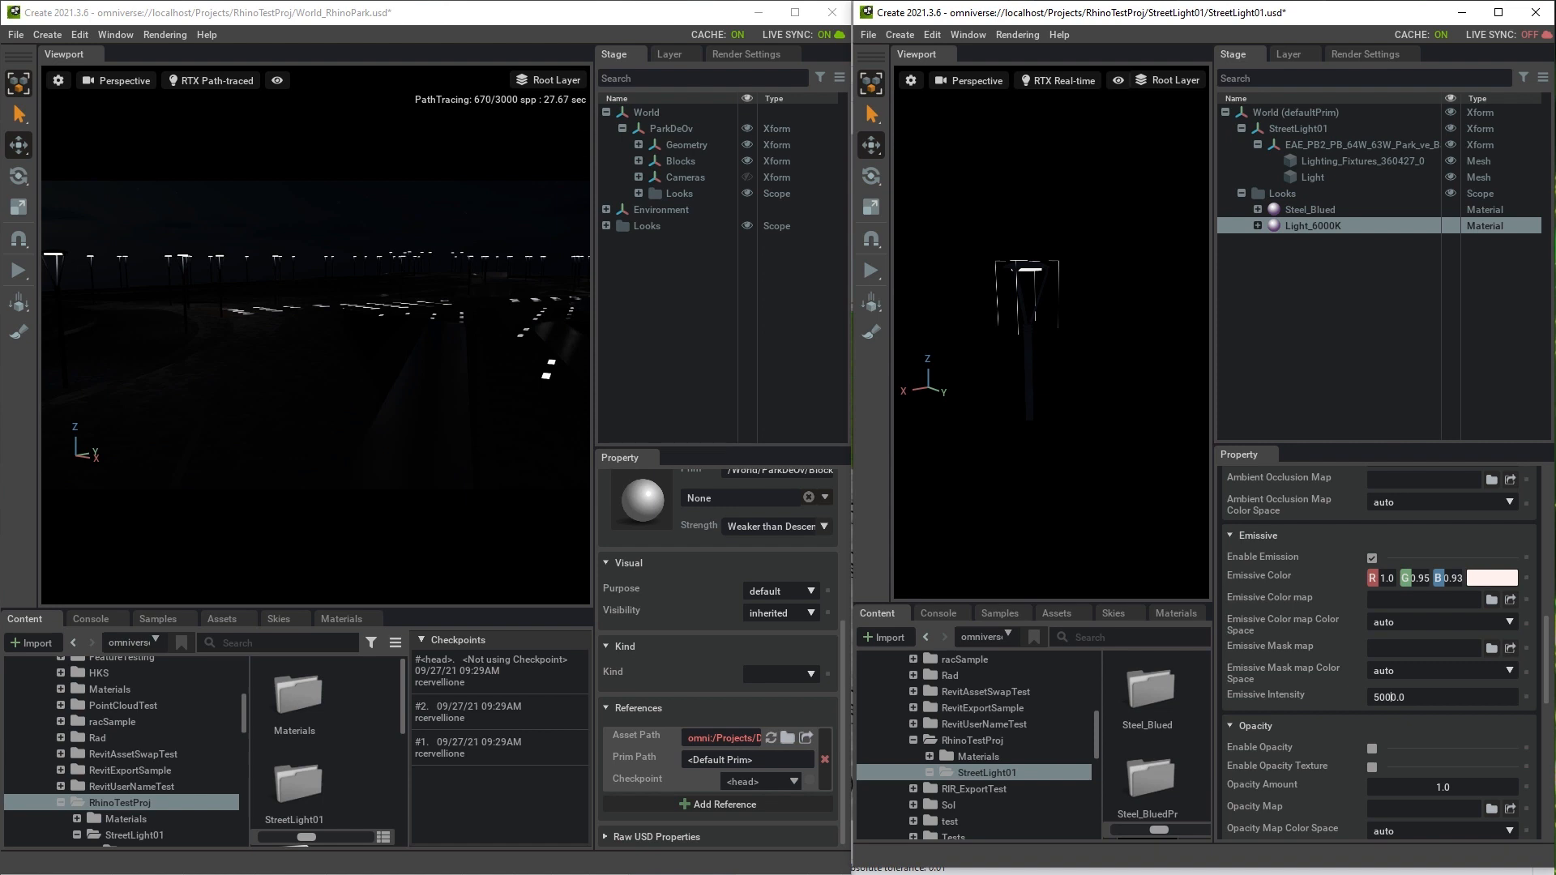
key(Return)
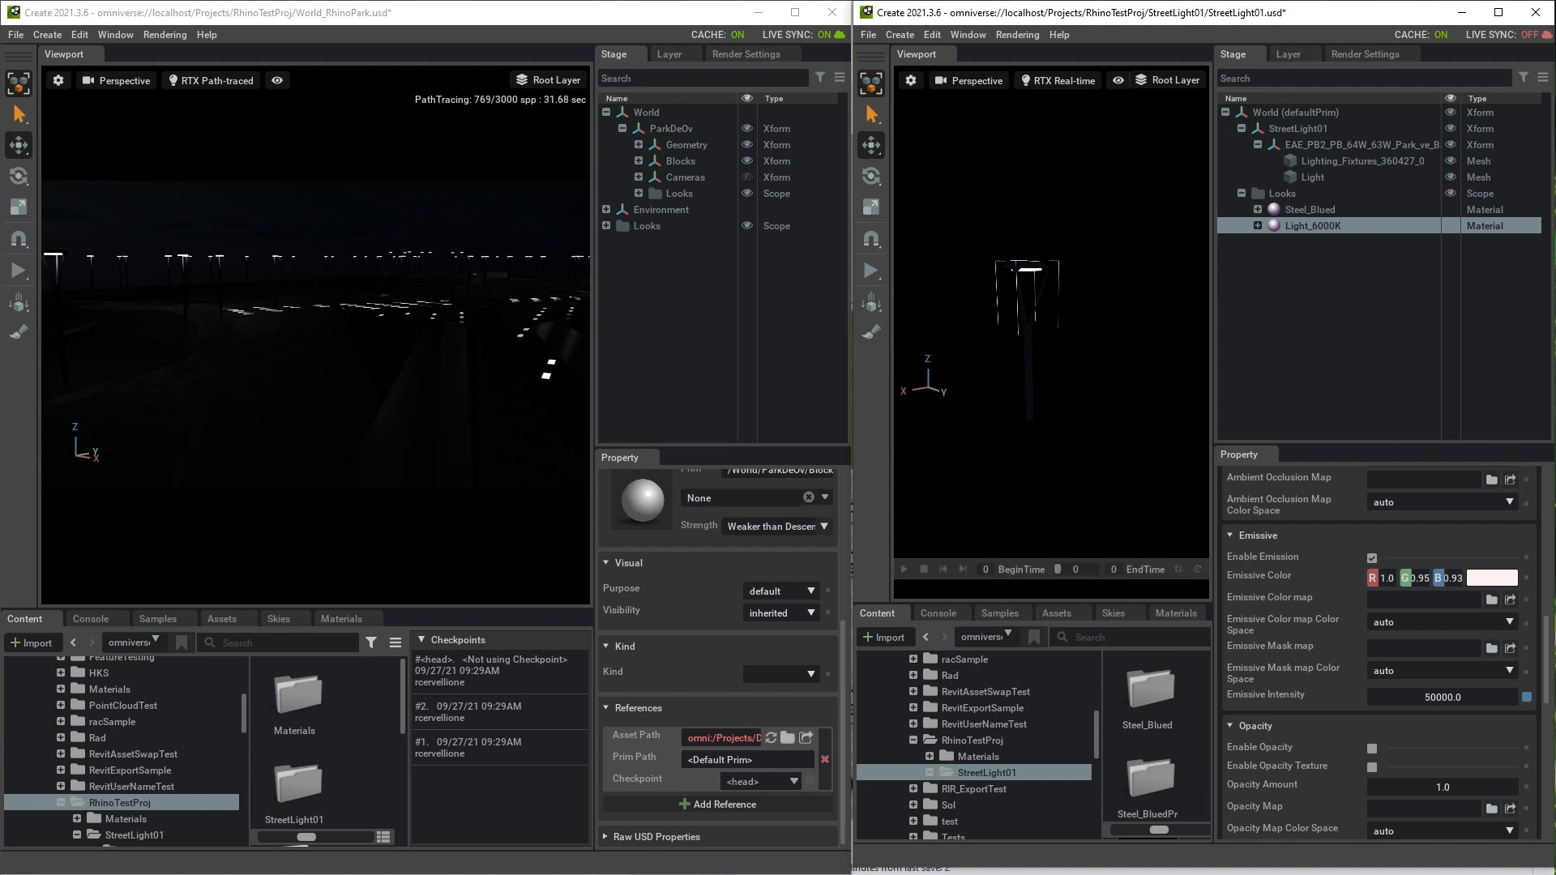
key(ctrl+s)
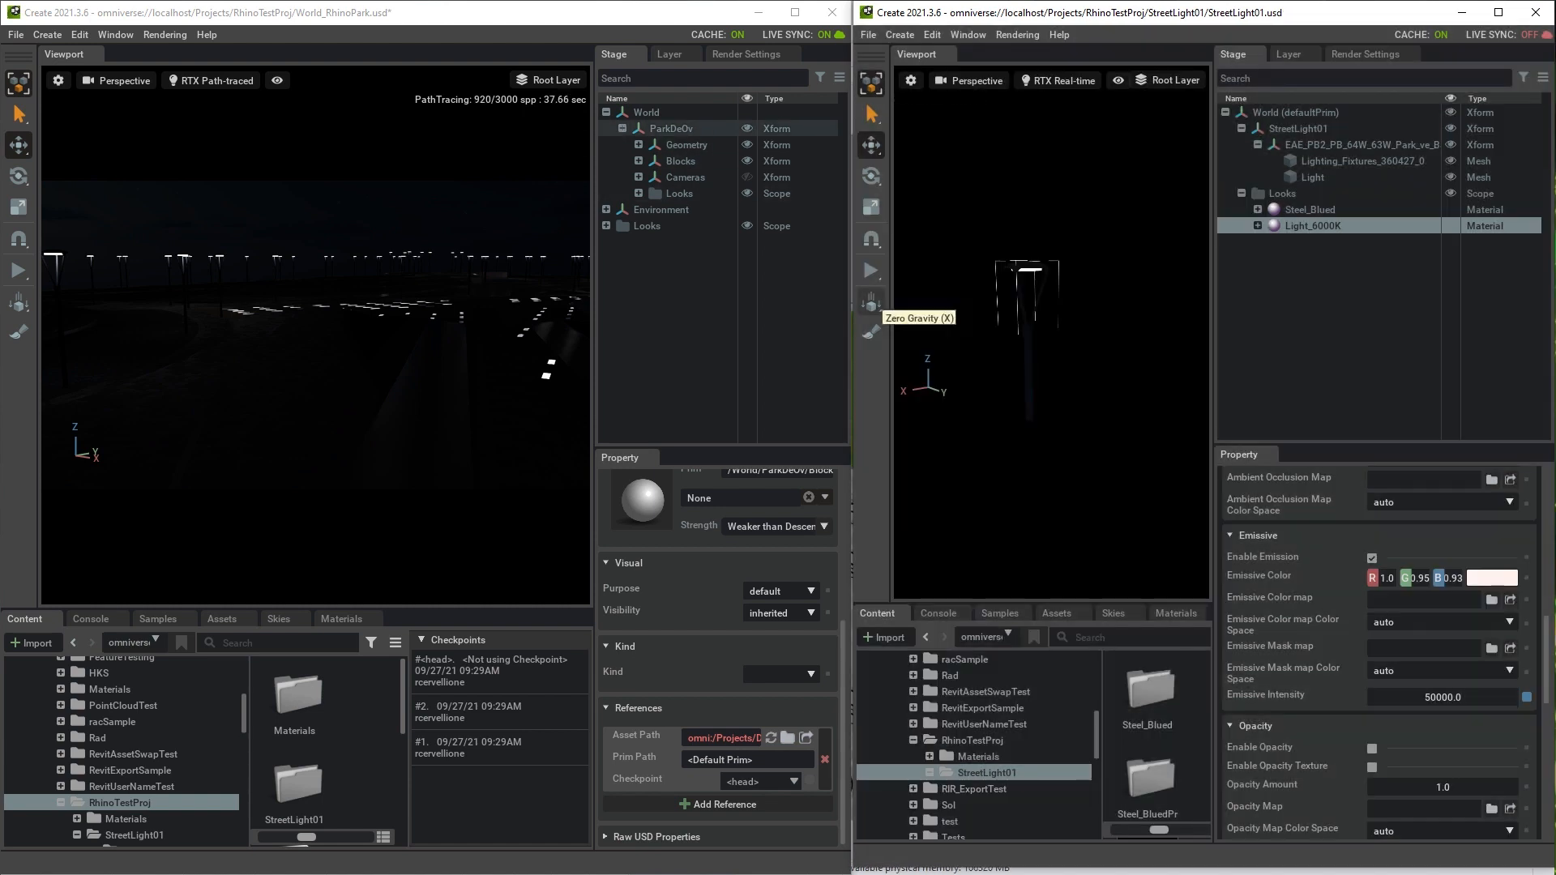
click(669, 54)
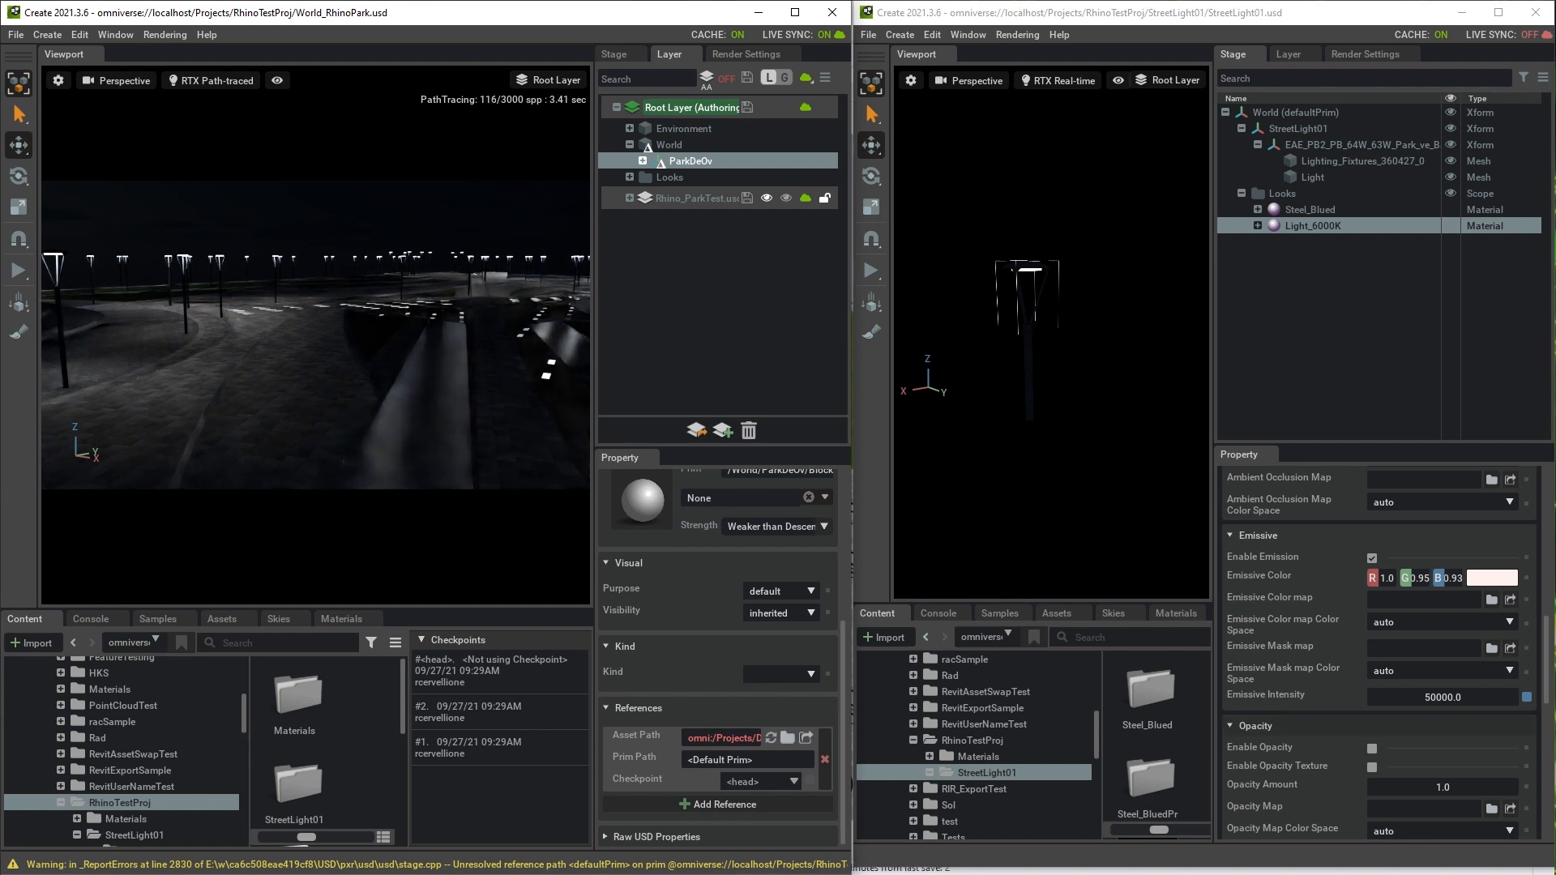
- Raise the Light_6000K material's Emissive Intensity to 500000 and save StreetLight01.usd
double_click(1387, 697)
click(1396, 697)
text(0)
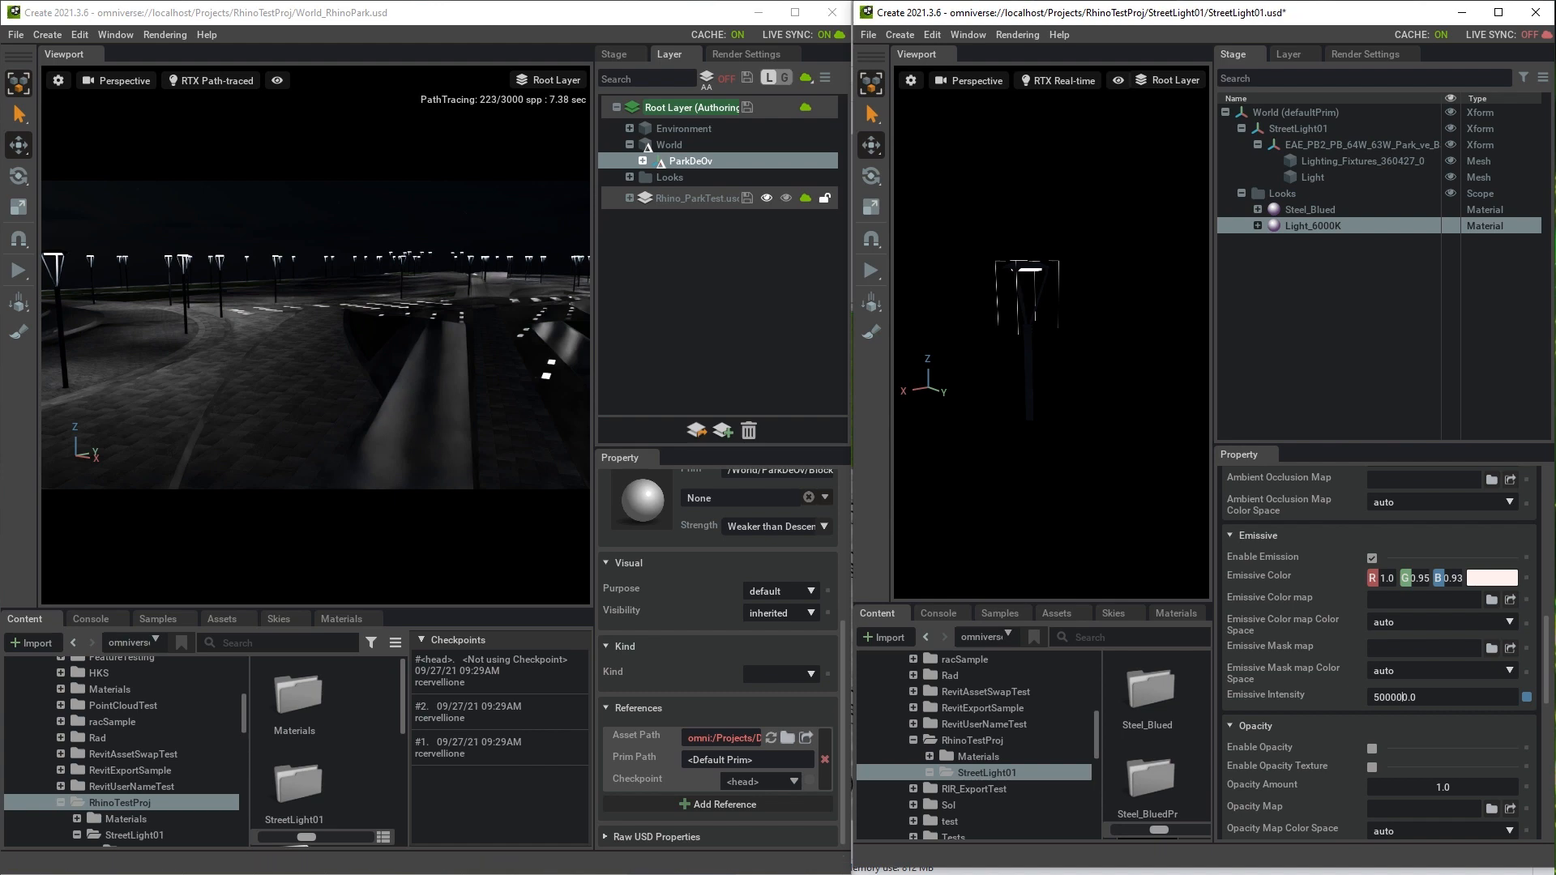
key(Return)
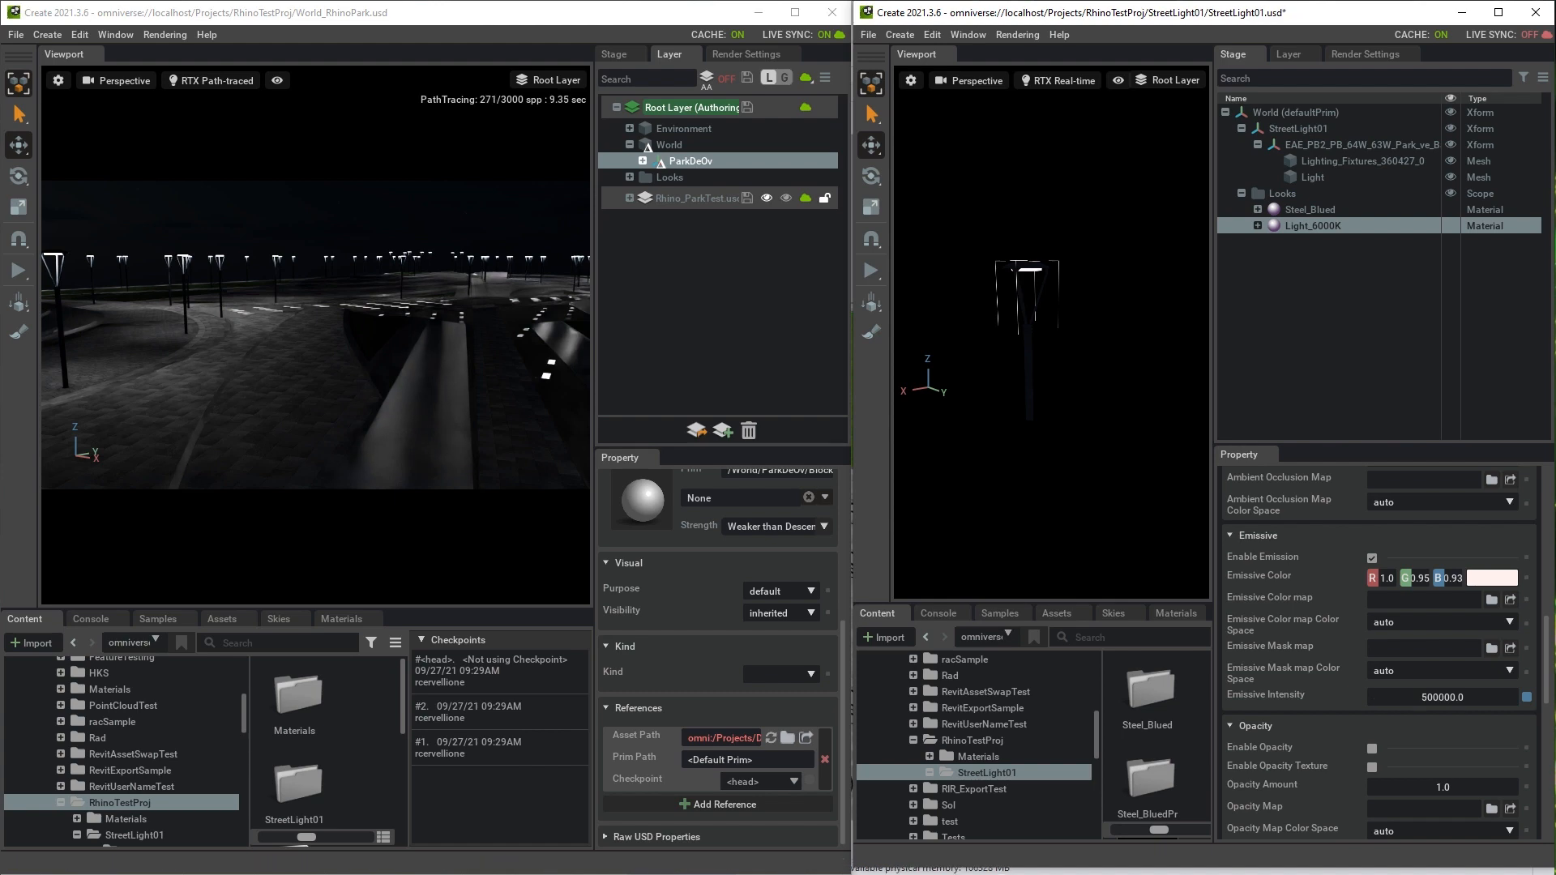
key(ctrl+s)
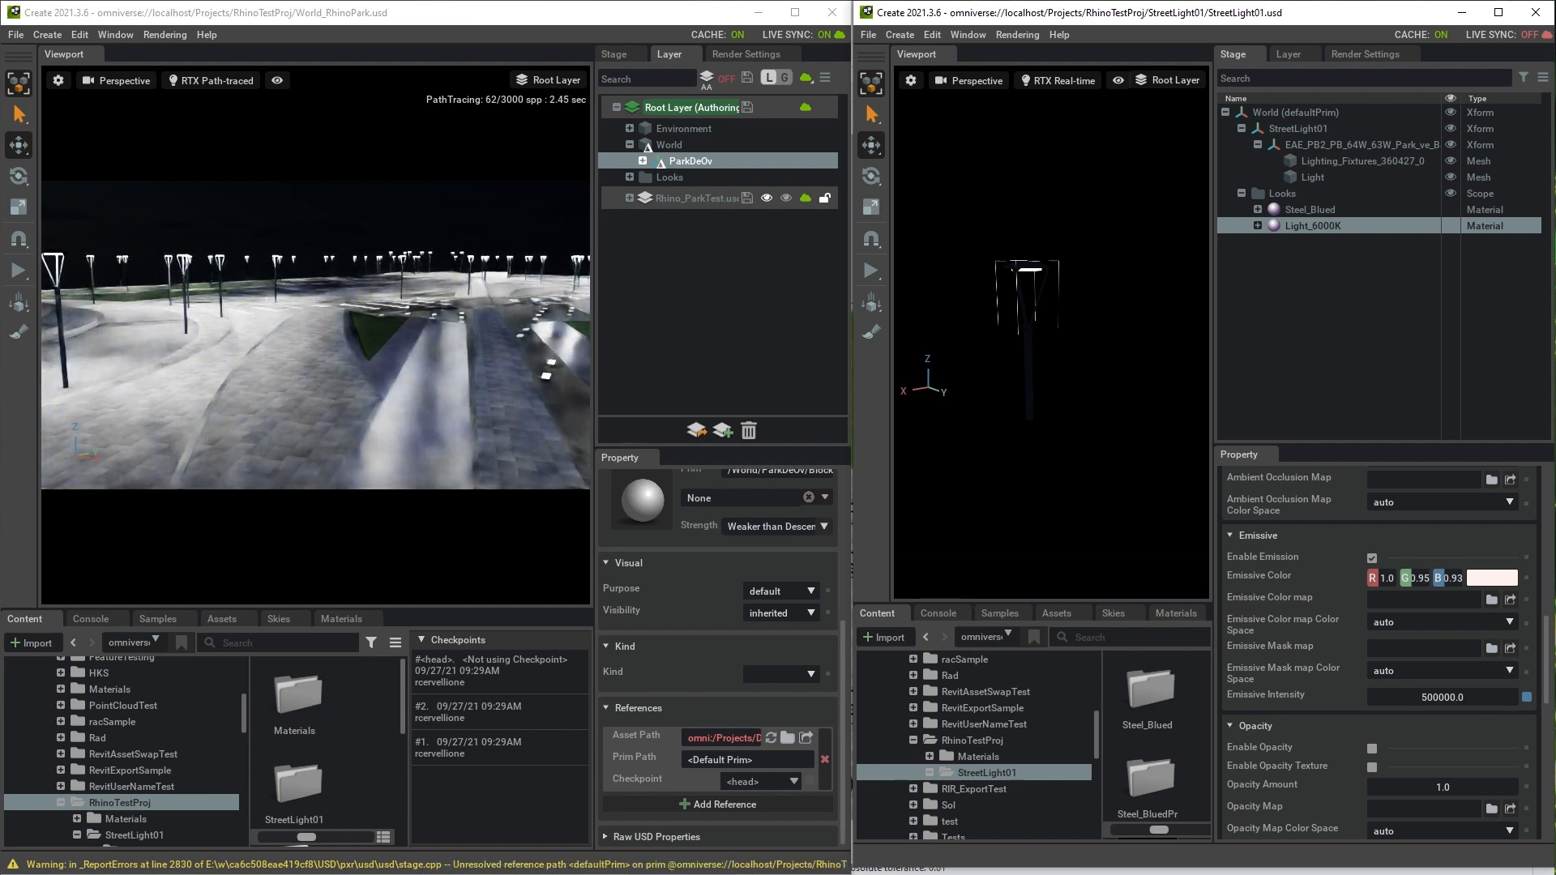
- Reopen the Sun Study in the park scene and set its time to 3:14 PM
click(33, 328)
mouse_move(316, 333)
right_down()
mouse_move(298, 336)
mouse_move(365, 332)
right_up()
key(w)
middle_drag(316, 332, 343, 324)
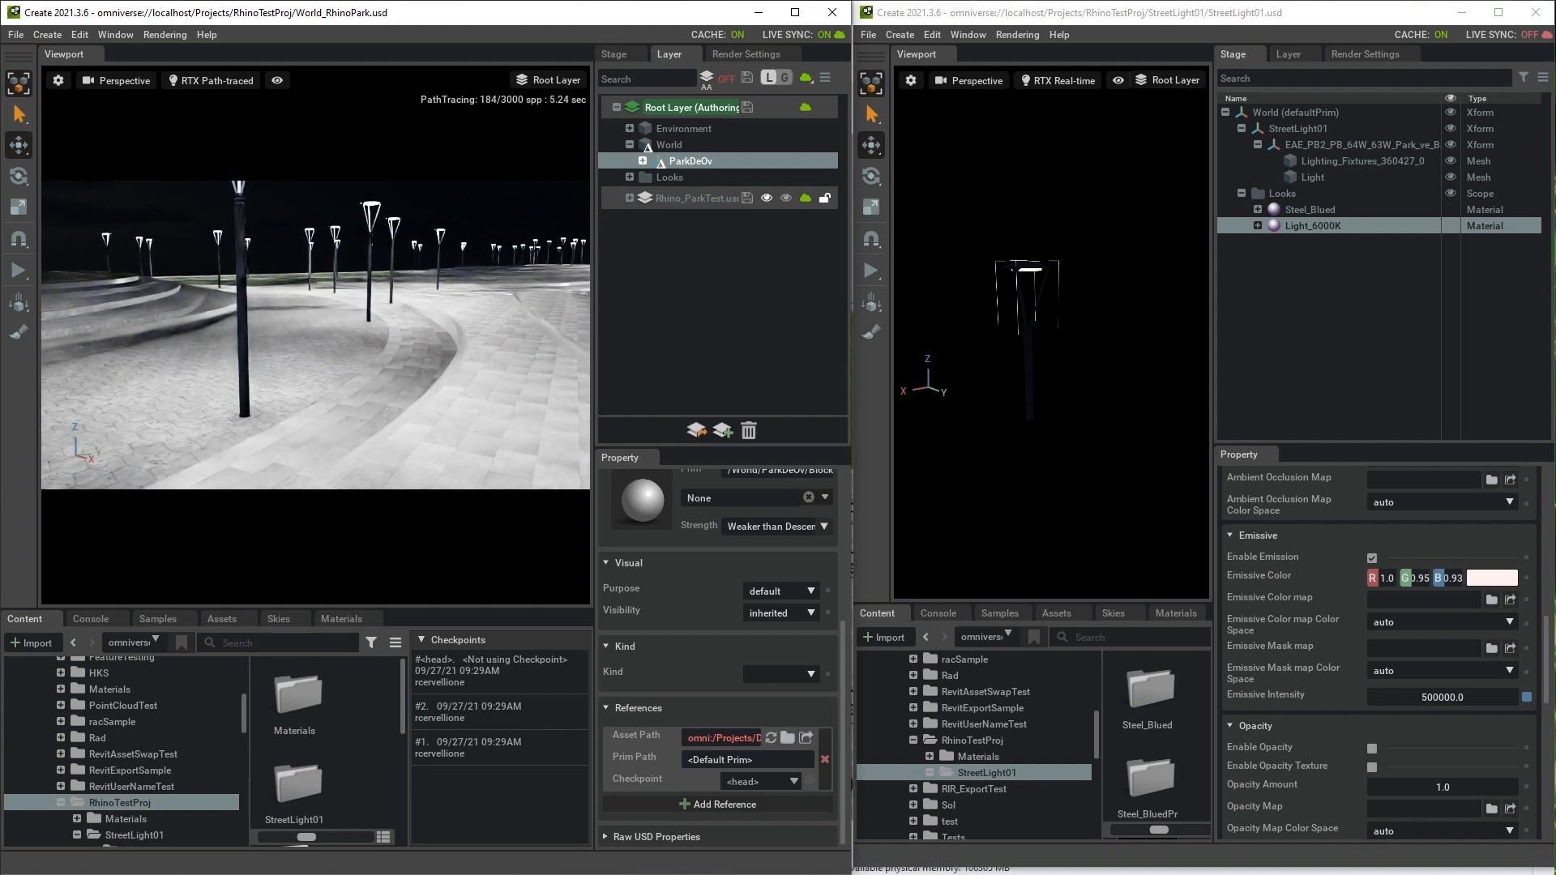
click(115, 34)
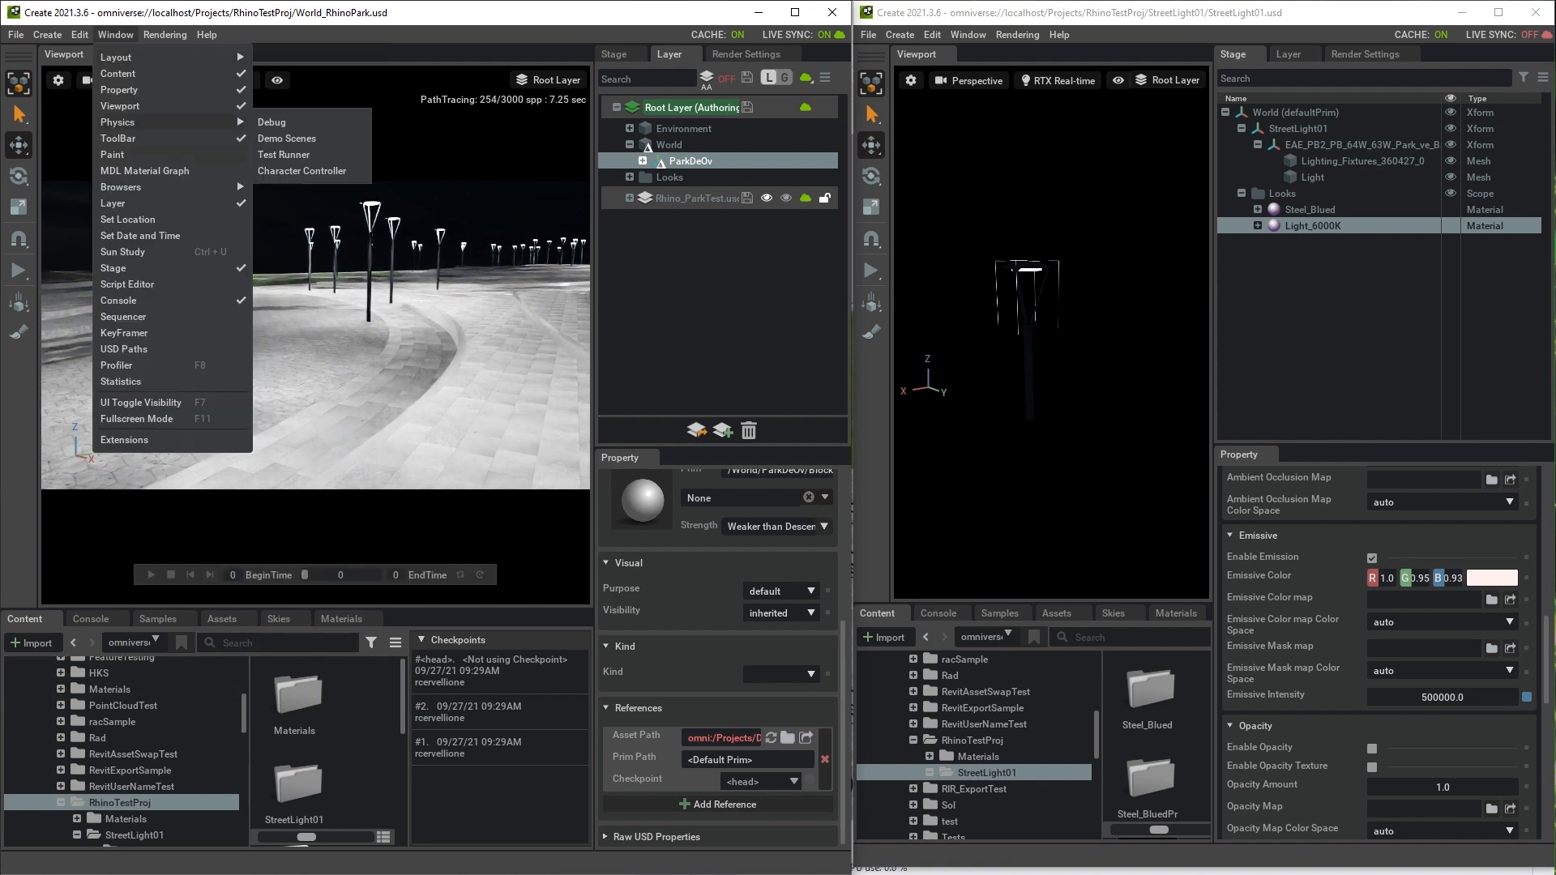
click(123, 251)
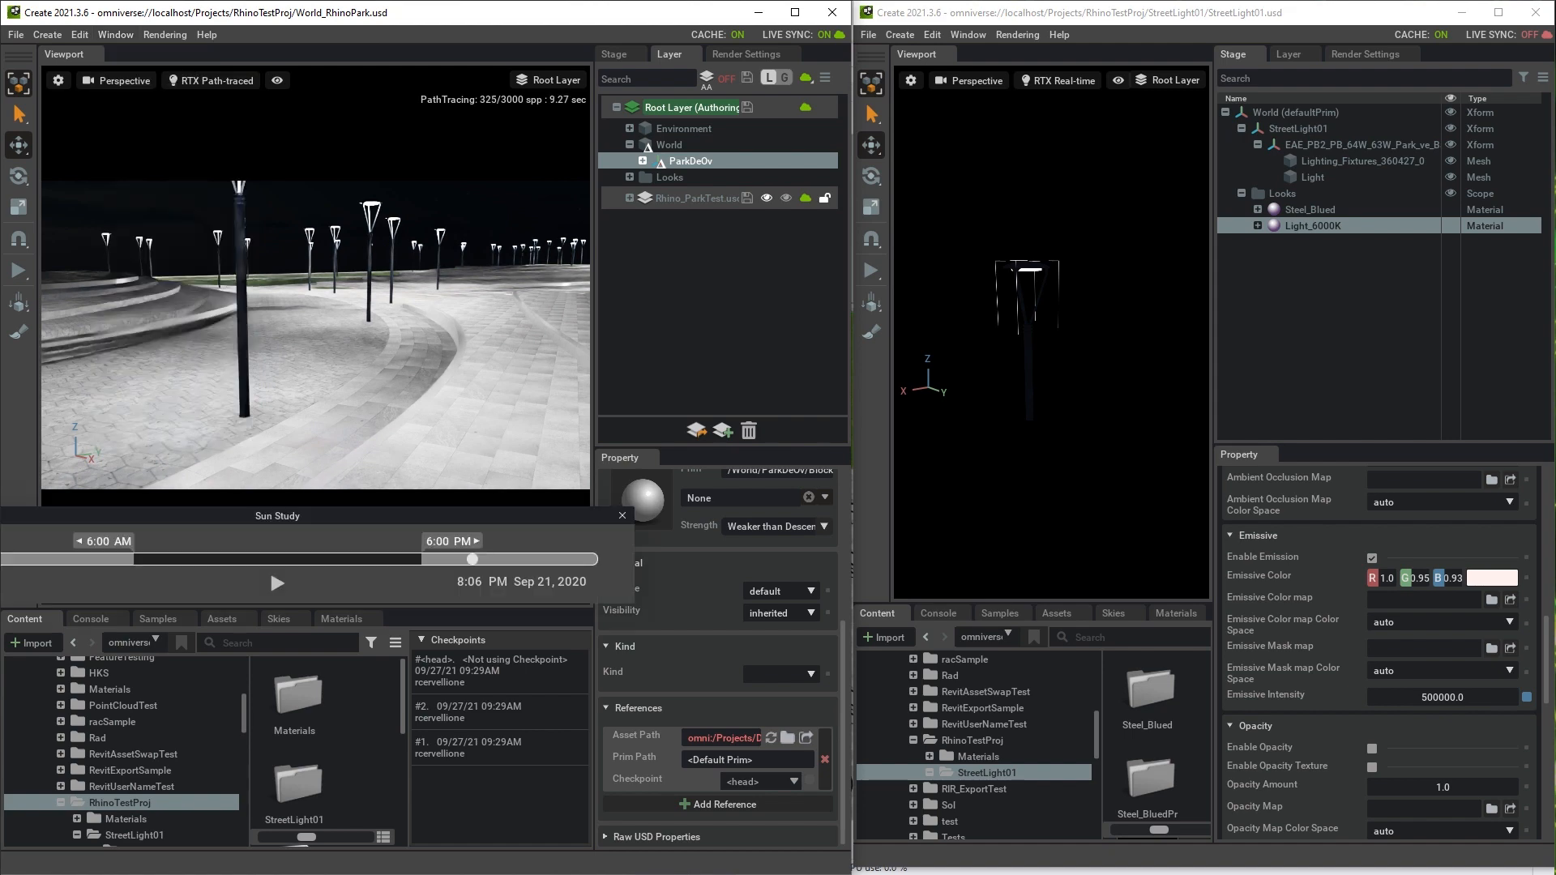
drag(470, 559, 355, 559)
- Select the closest street light pole in the park, then the Lighting_Fixtures_360427_0 mesh in StreetLight01.usd
right_drag(315, 335, 252, 321)
middle_drag(315, 335, 259, 360)
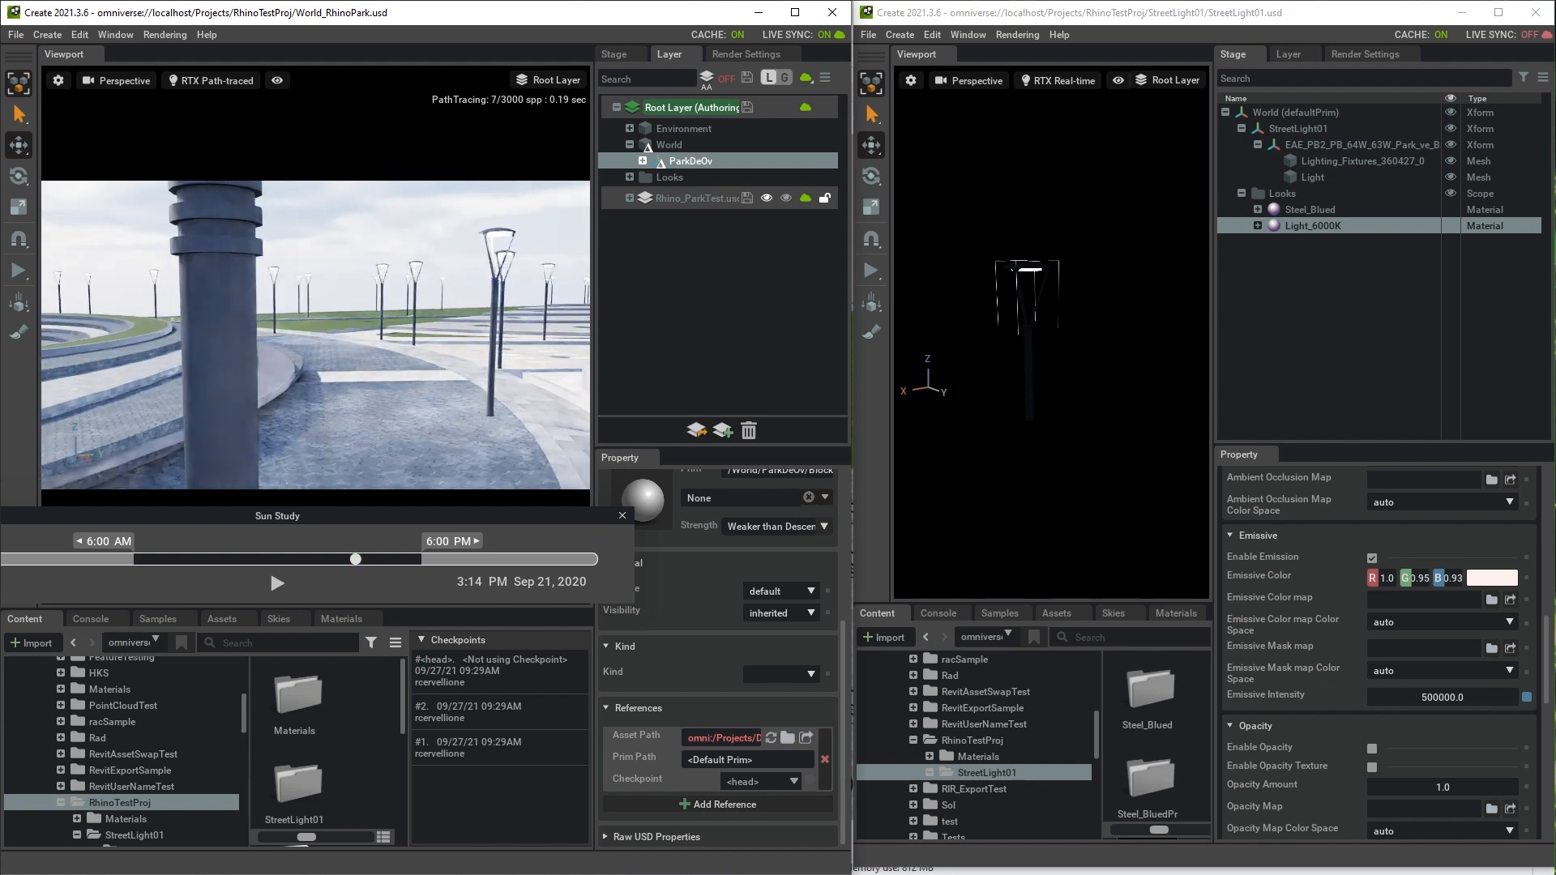
click(218, 341)
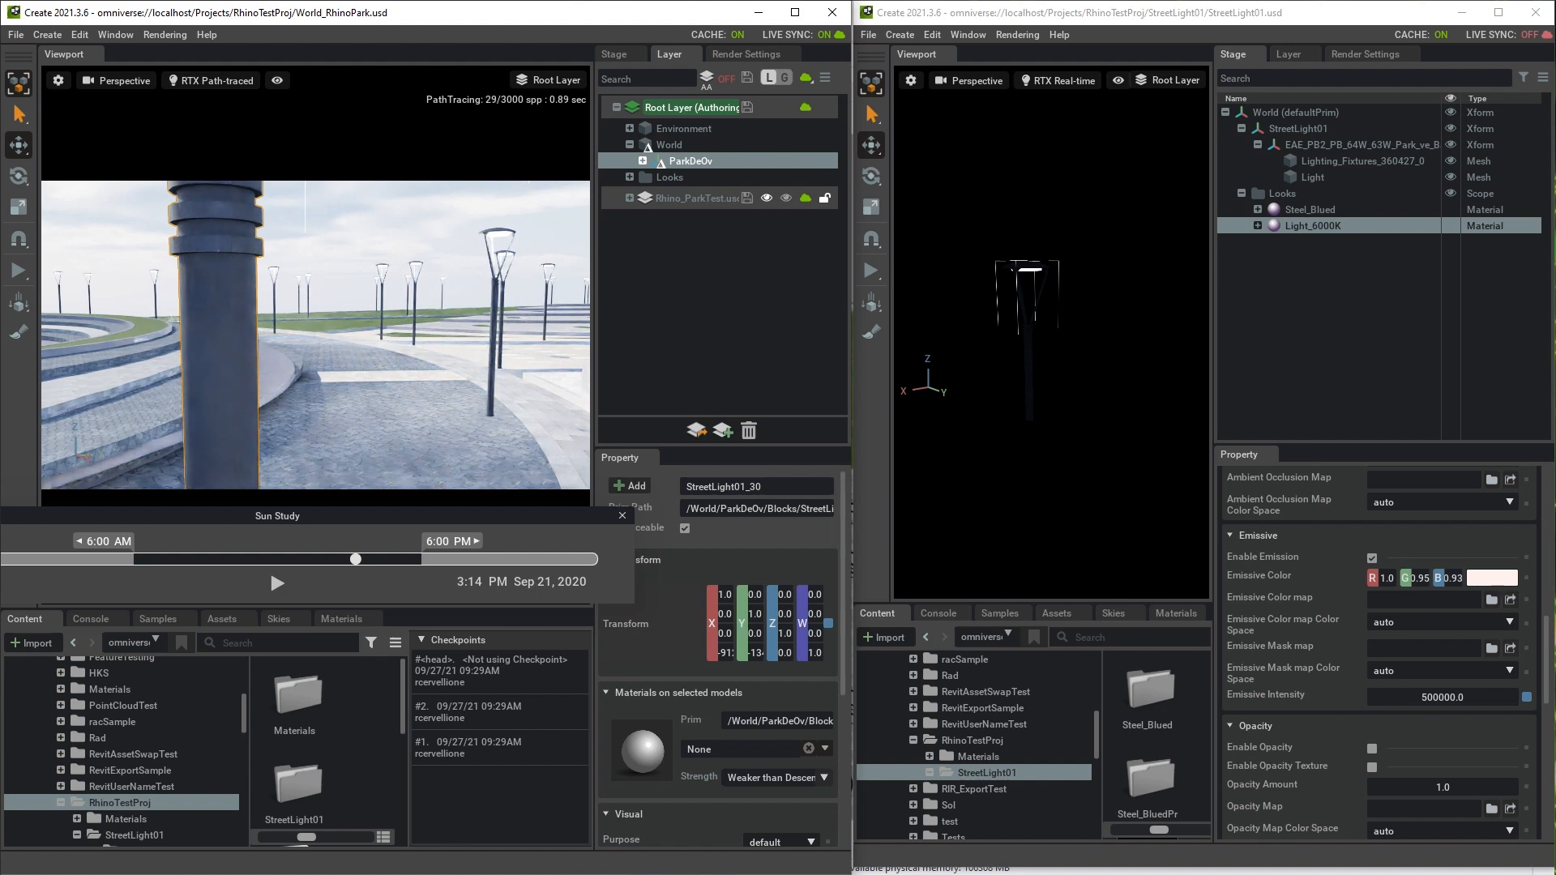
scroll(1051, 332, up, 5)
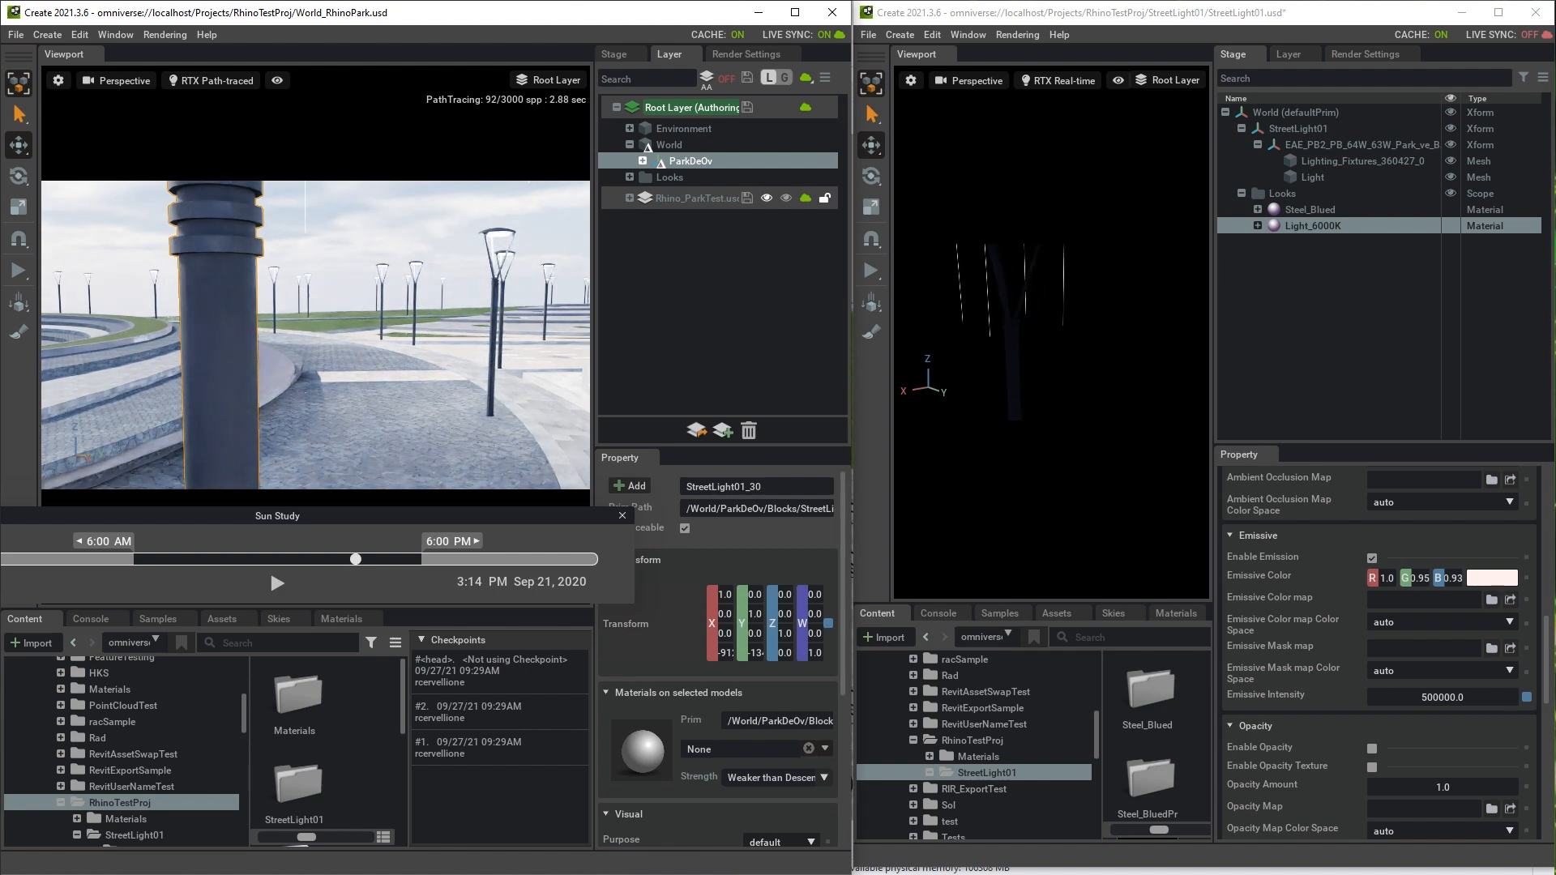
click(1051, 332)
click(1006, 365)
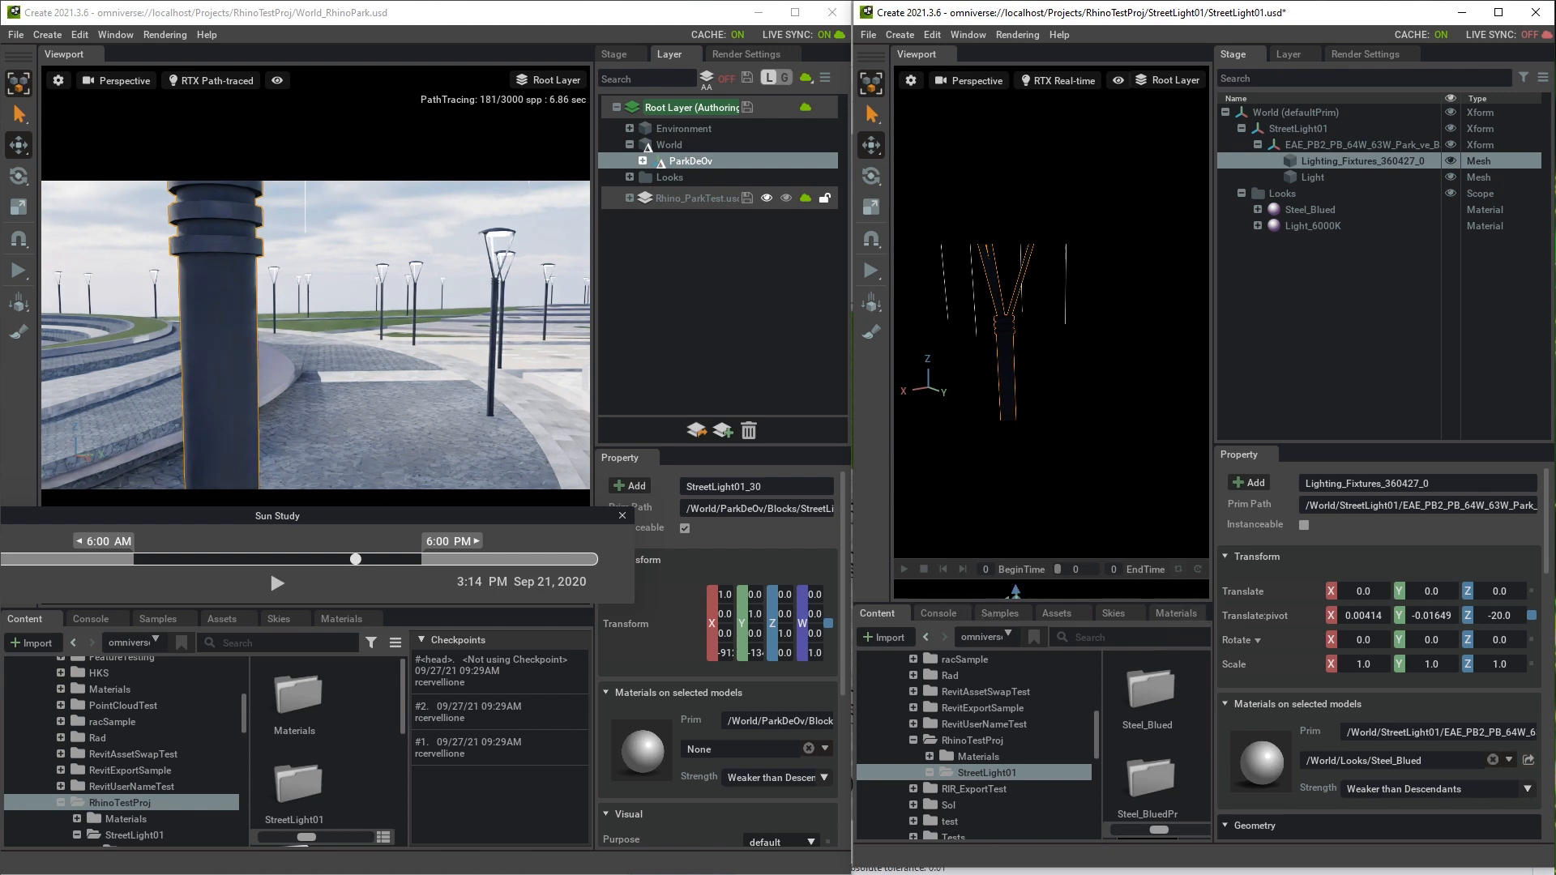
- Open the materials library for the StreetLight01 scene and change its collection from Base to vMaterials
click(1175, 613)
scroll(1063, 754, down, 1)
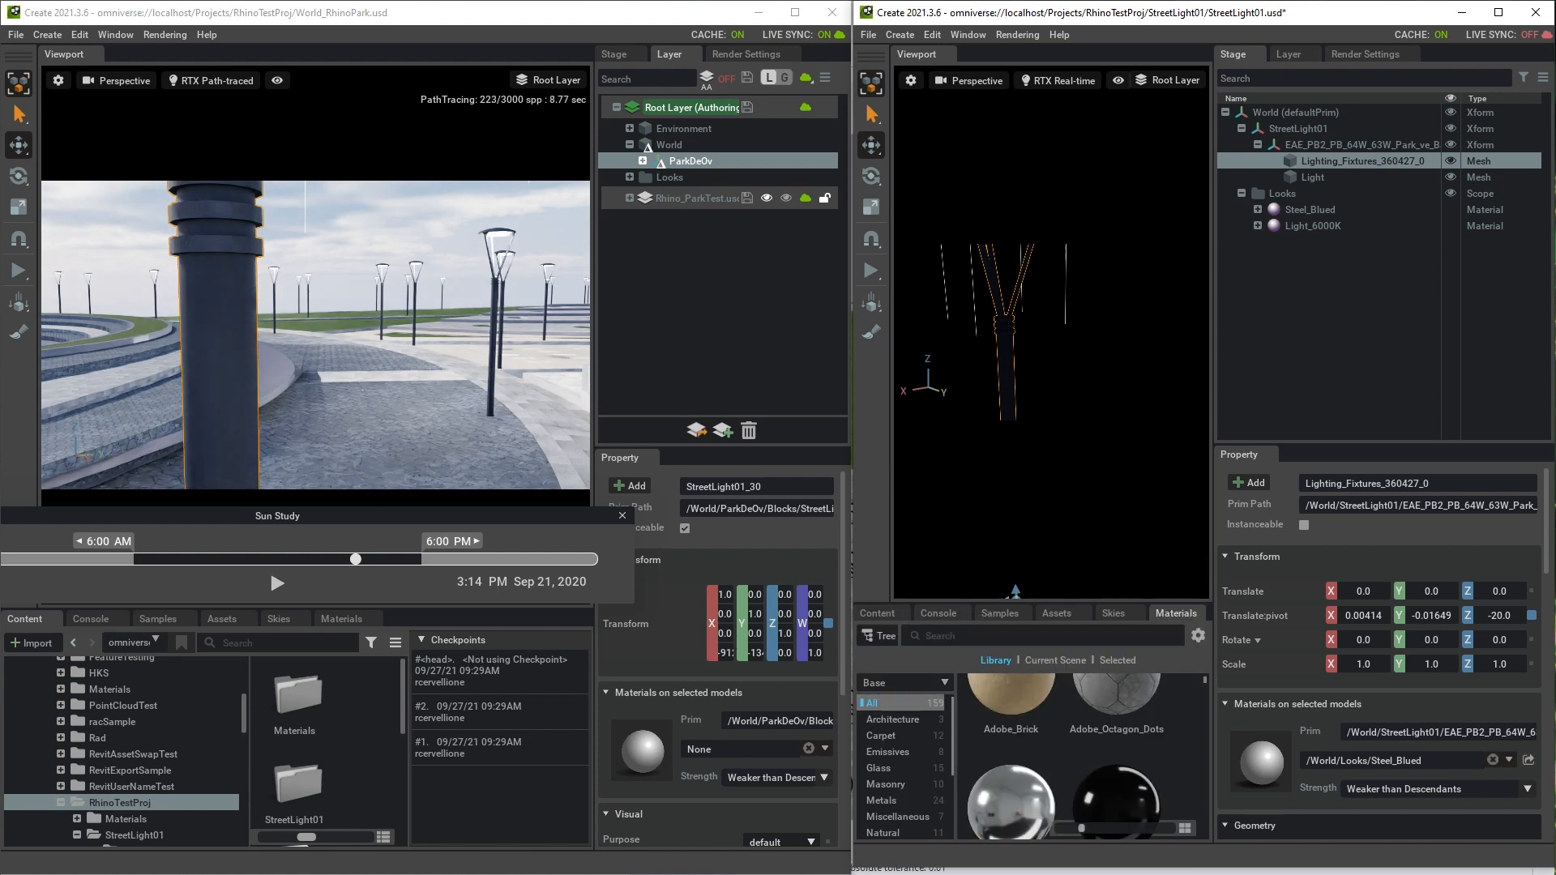
click(904, 682)
click(887, 721)
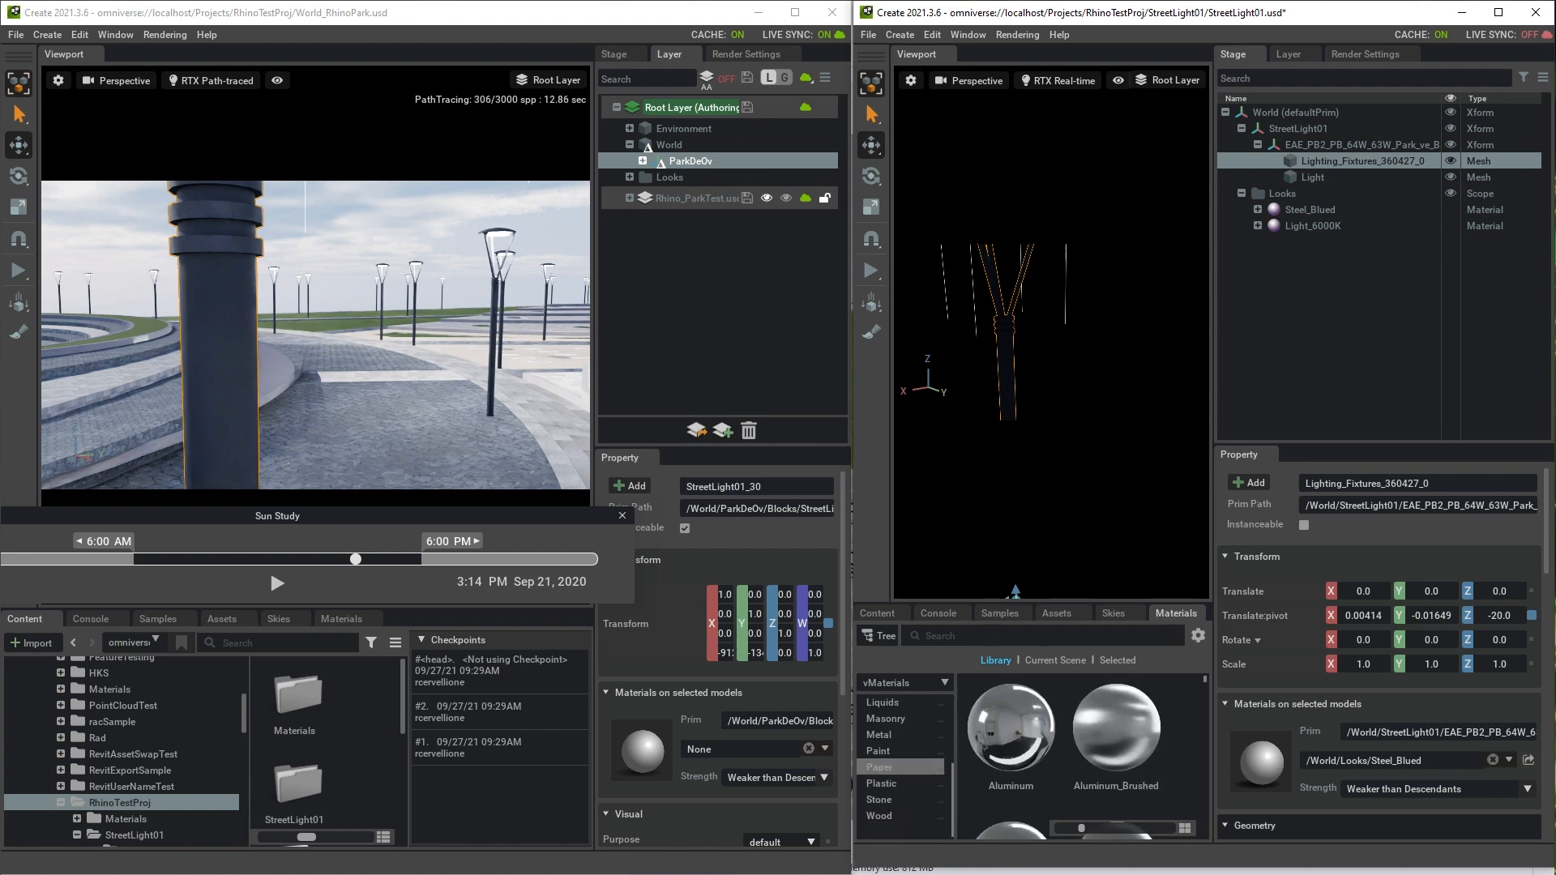
- Show the Metal category of vMaterials and filter it with the search text "co" to find copper materials
click(879, 734)
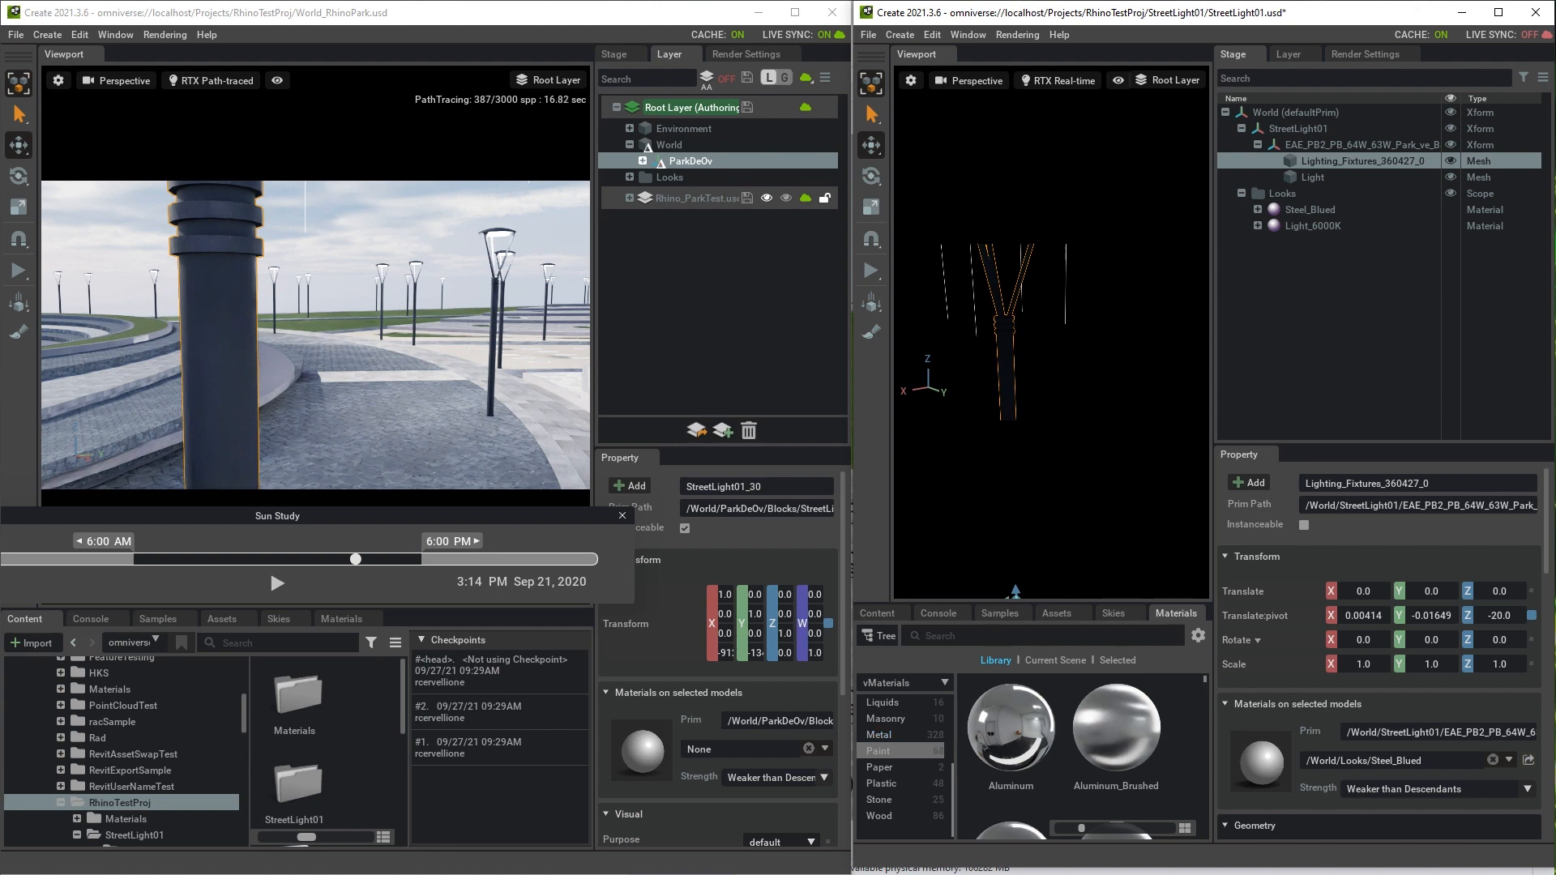
click(879, 734)
scroll(1064, 756, down, 4)
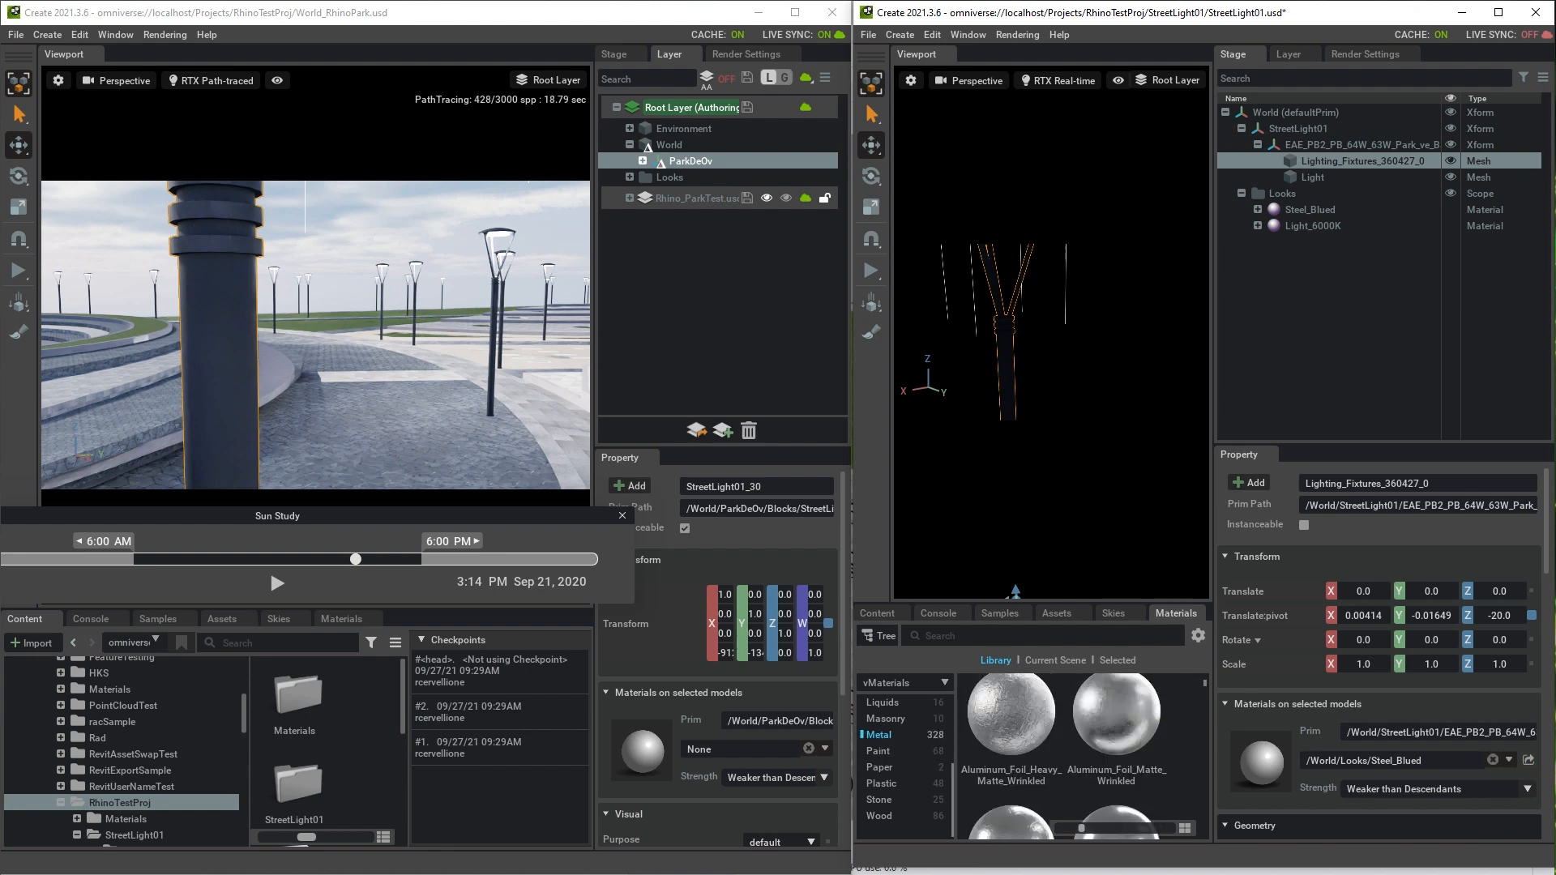
scroll(1065, 755, down, 8)
scroll(1064, 756, down, 8)
click(910, 636)
text(cool)
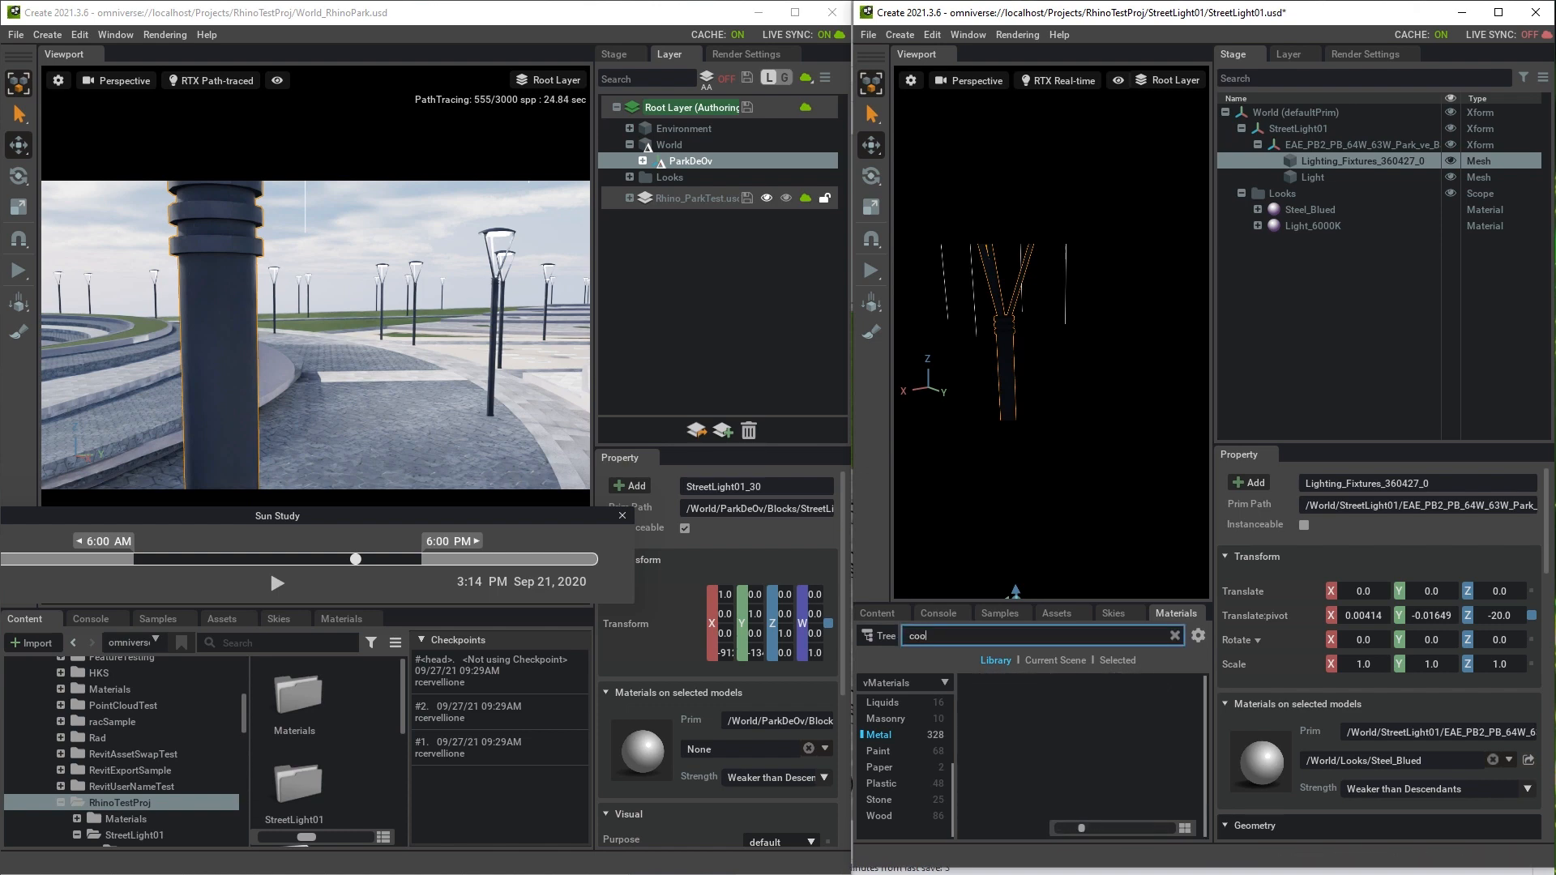
key(BackSpace)
text(l)
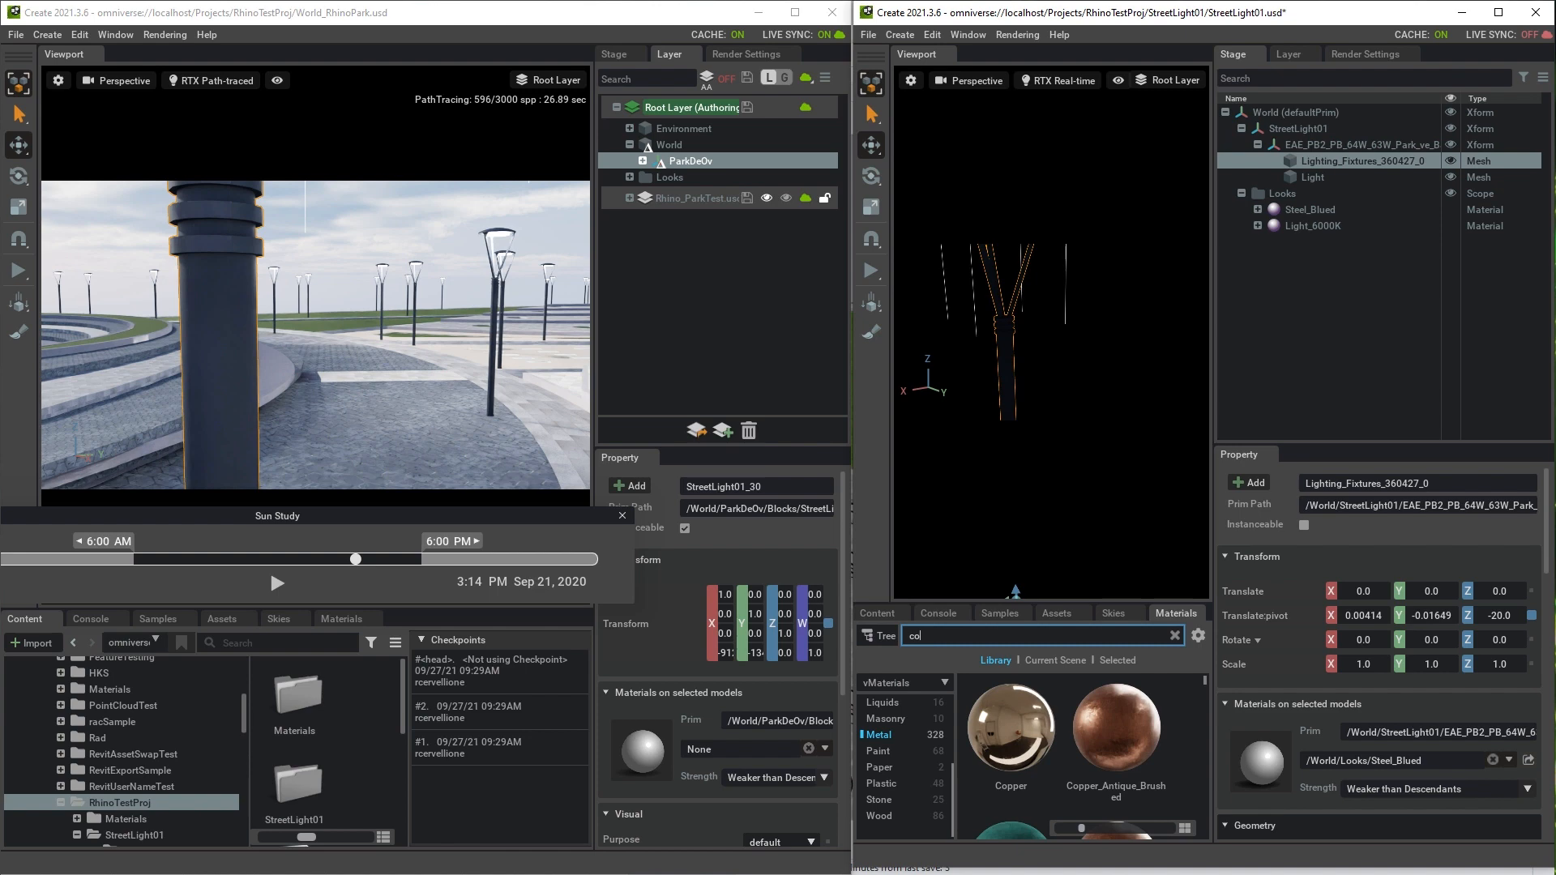
scroll(1070, 754, down, 2)
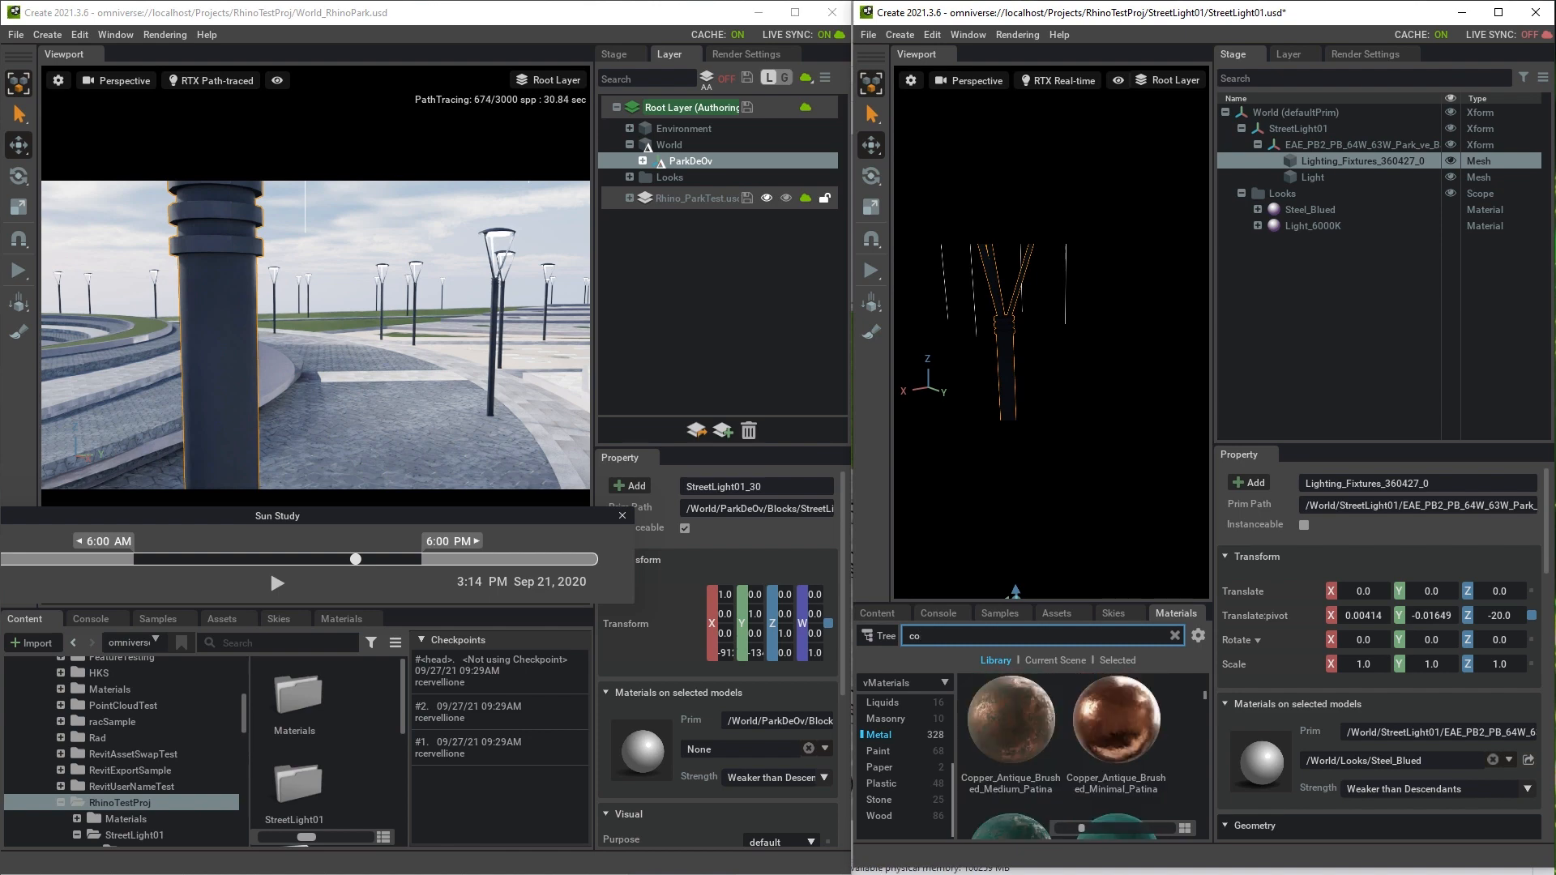
- Assign Copper_Antique_Brushed_Medium_Patina to the selected Lighting_Fixtures_360427_0 mesh, clear the selection and save StreetLight01.usd
right_click(1007, 714)
click(1052, 724)
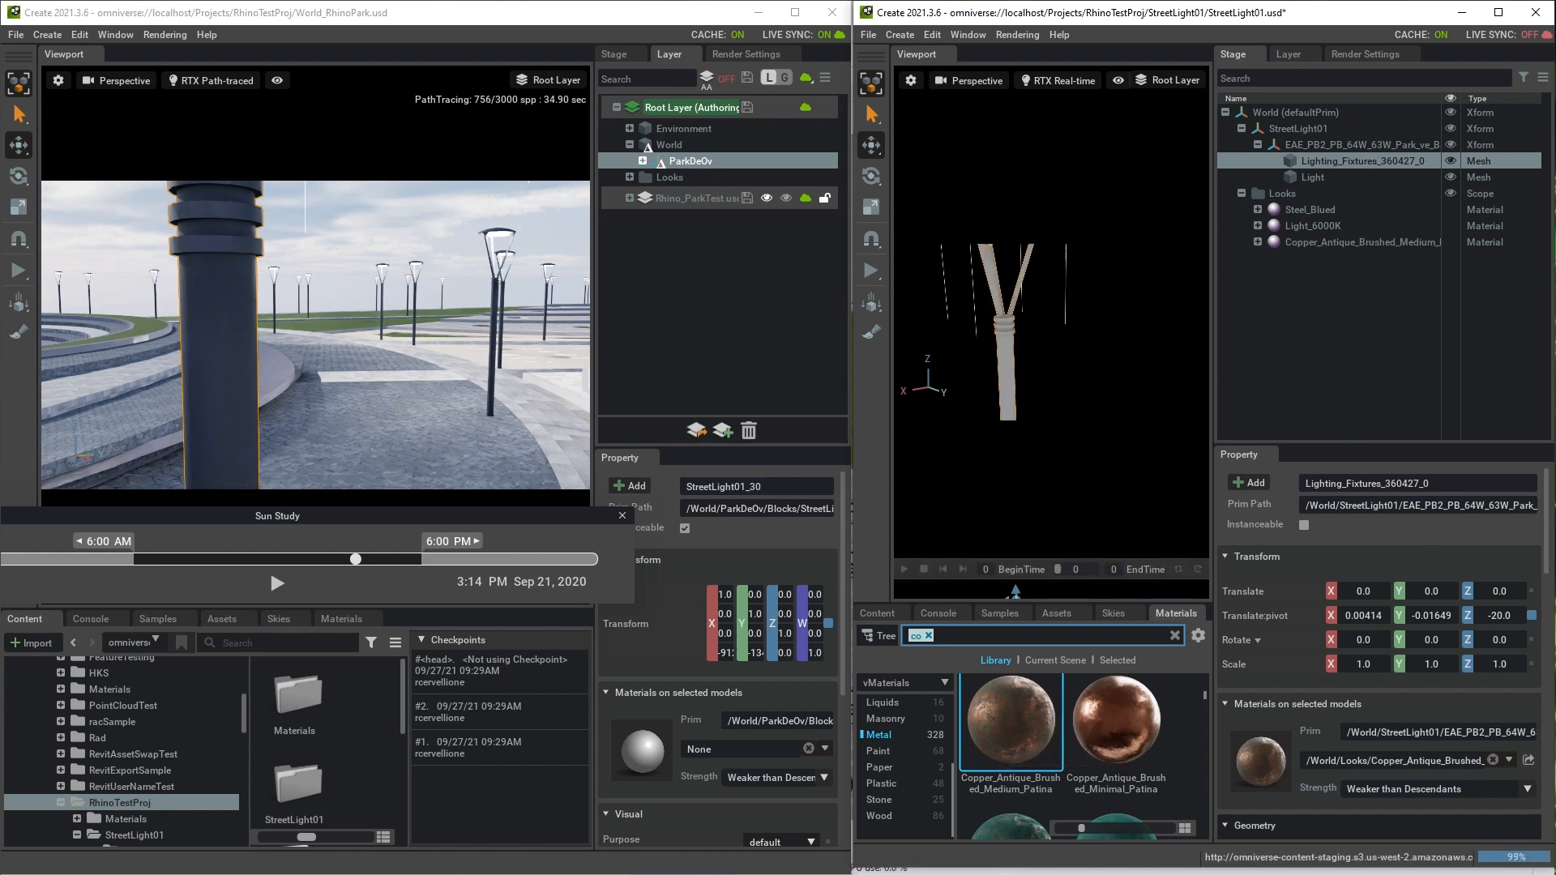
key(Escape)
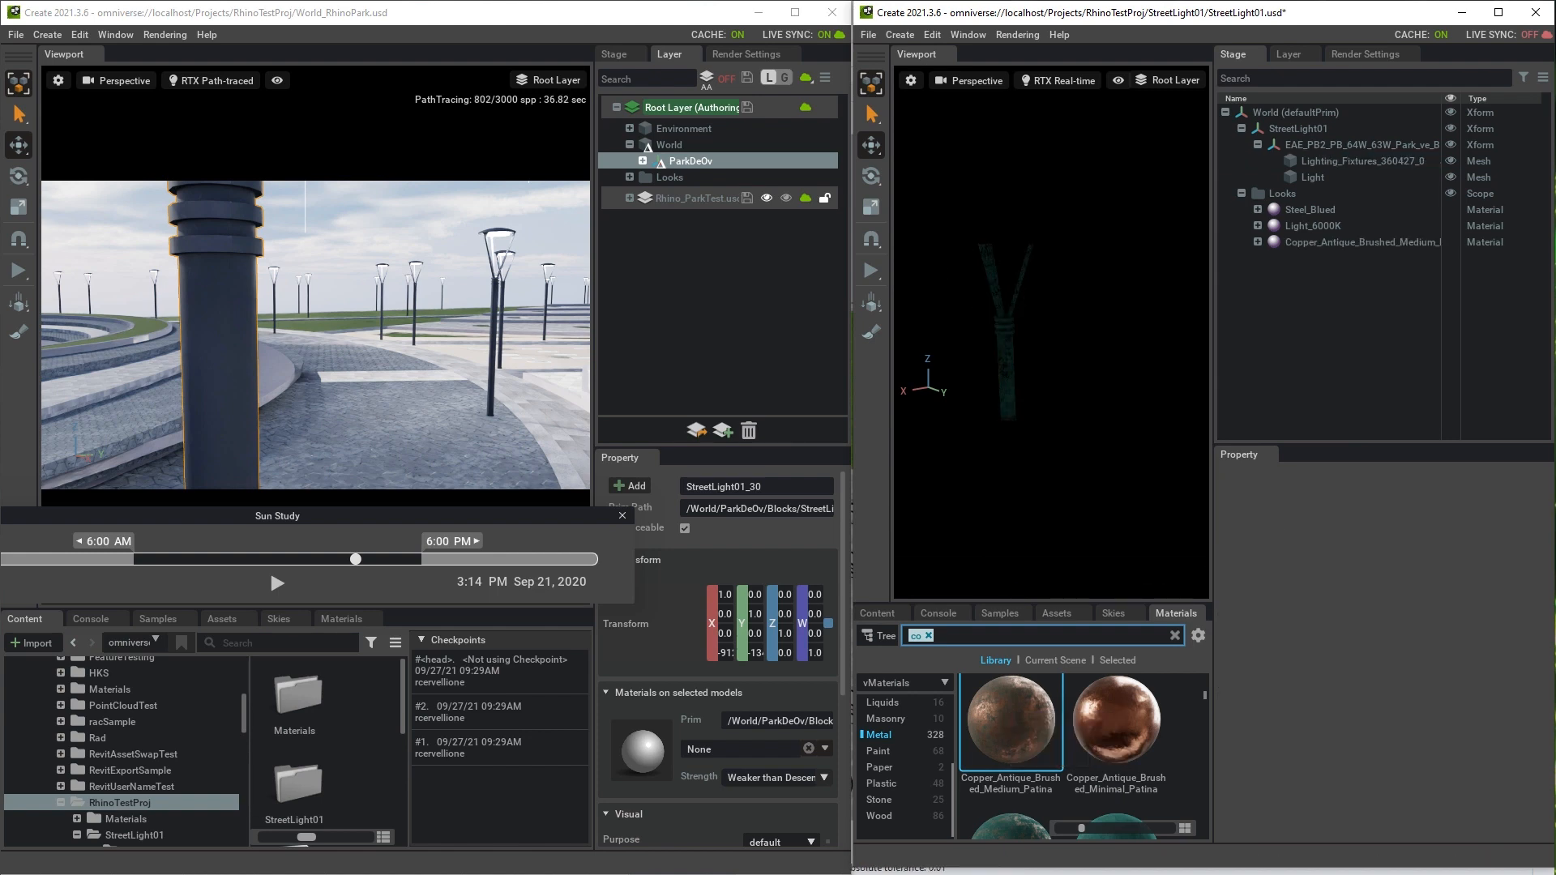
key(ctrl+s)
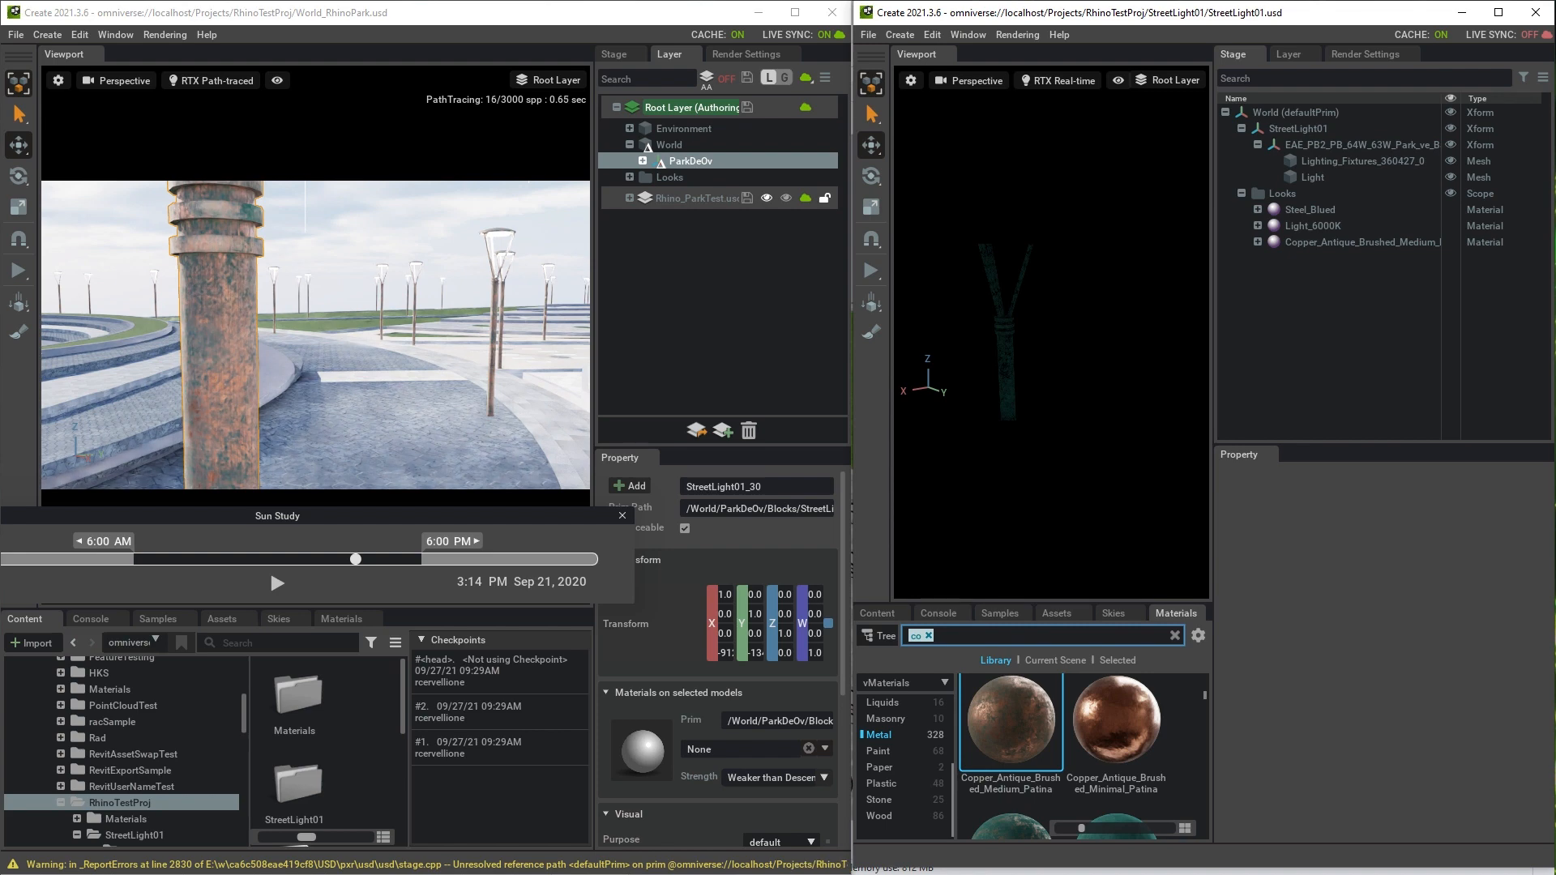
- Frame the selected street light in the park scene, close StreetLight01.usd, and arrange Rhino beside the park scene with a wider Perspective viewport
key(f)
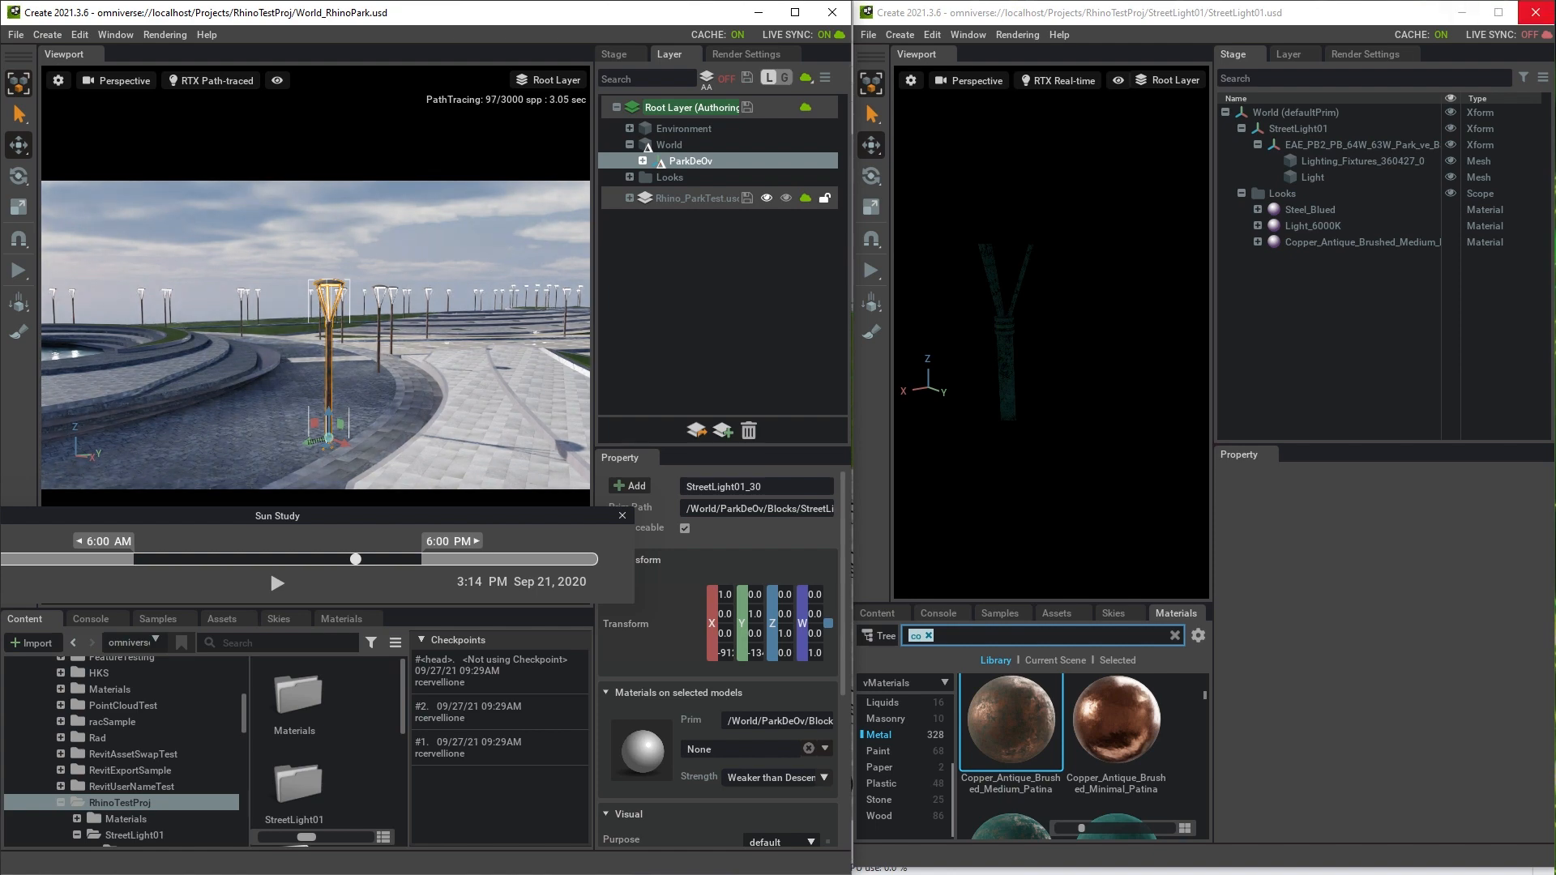
click(1534, 12)
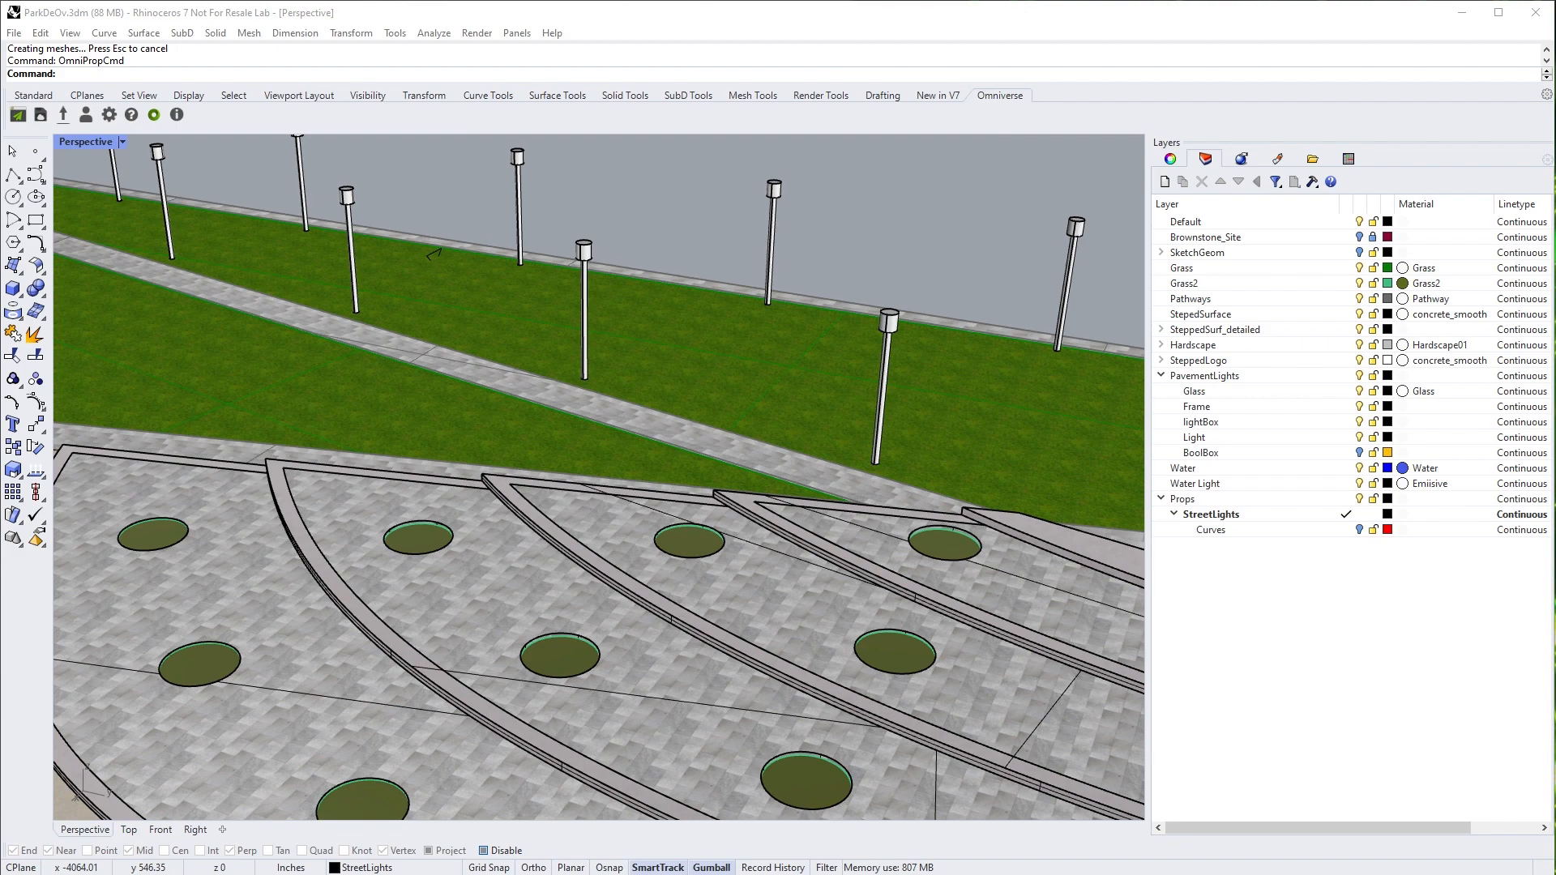
drag(1, 438, 856, 437)
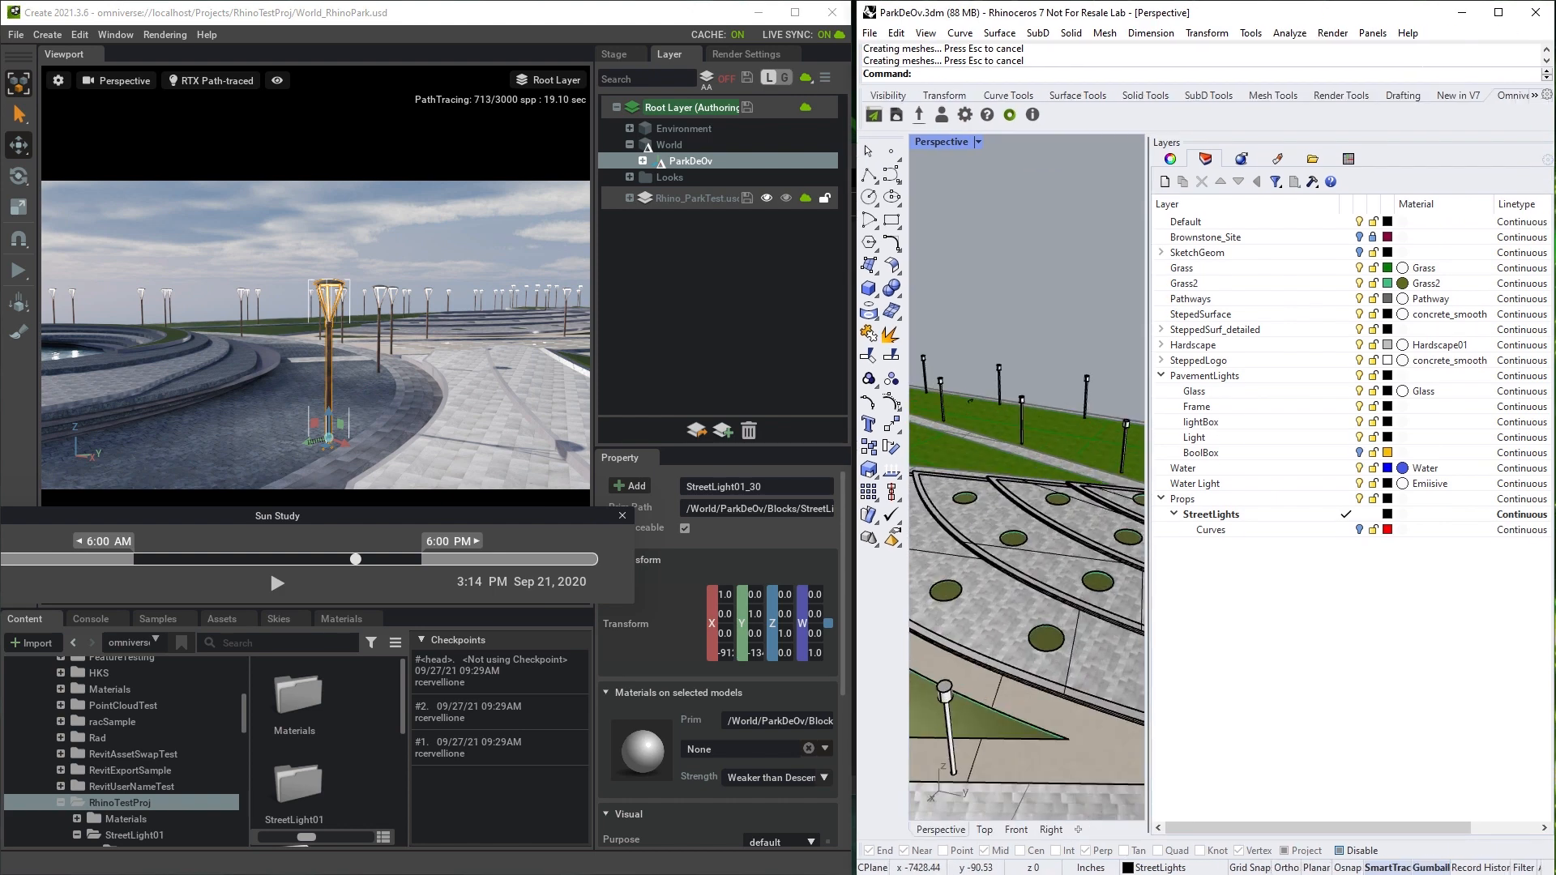
drag(1148, 414, 1457, 413)
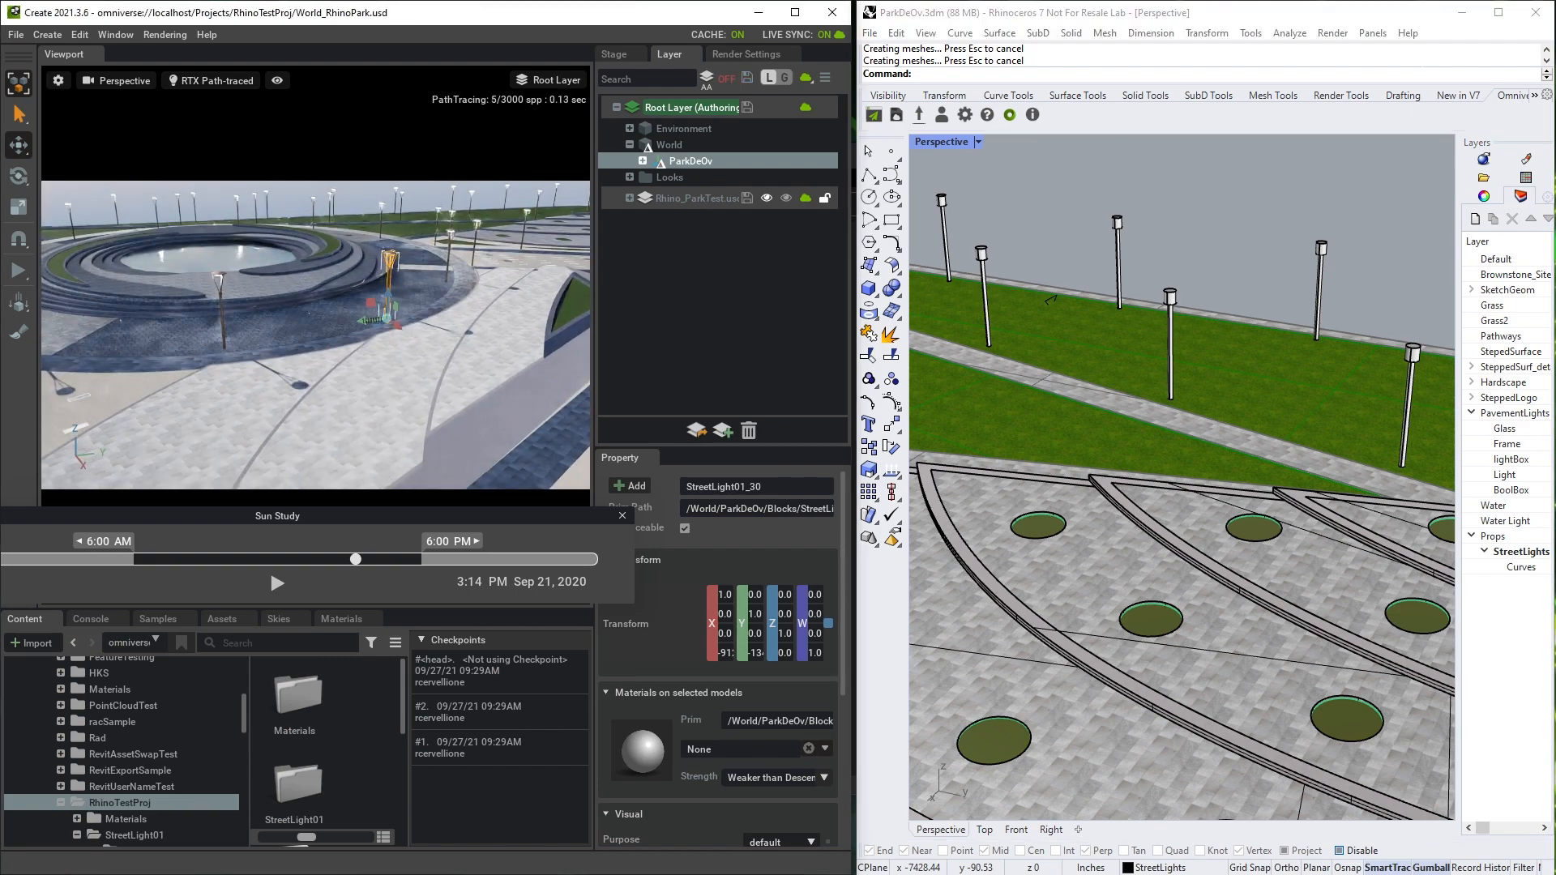
- Clear the park scene's selection, then turn on Omniverse Live Sync in Rhino for Rhino_ParkTest.usd and move its dialog clear of the viewport
key(Escape)
click(1184, 563)
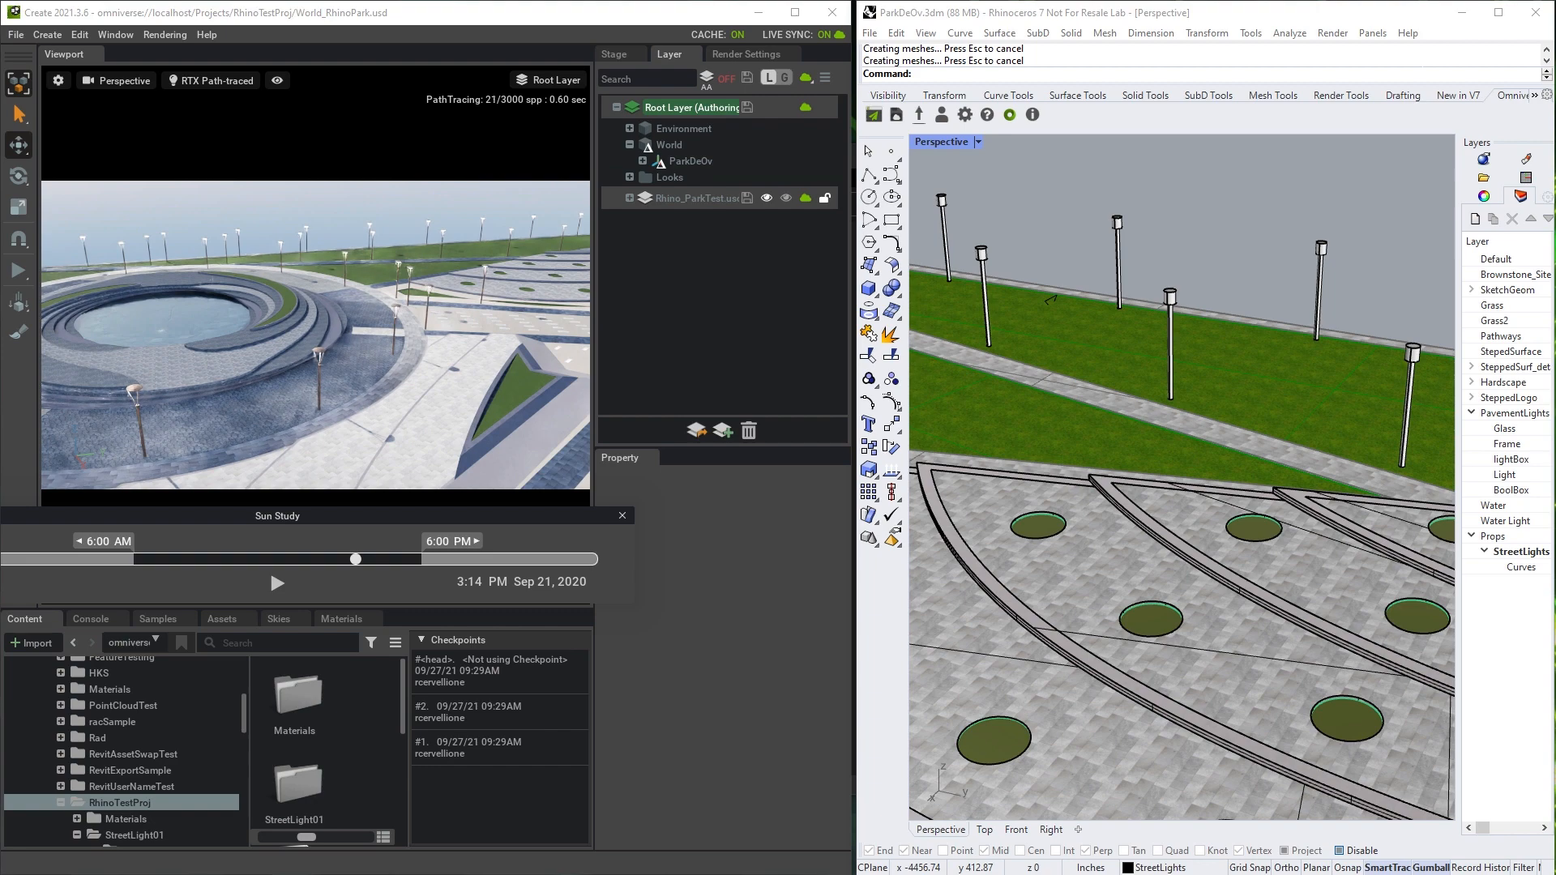
scroll(1184, 563, down, 12)
shift+right_drag(1150, 498, 1226, 476)
scroll(1060, 583, up, 5)
right_drag(1134, 567, 1148, 477)
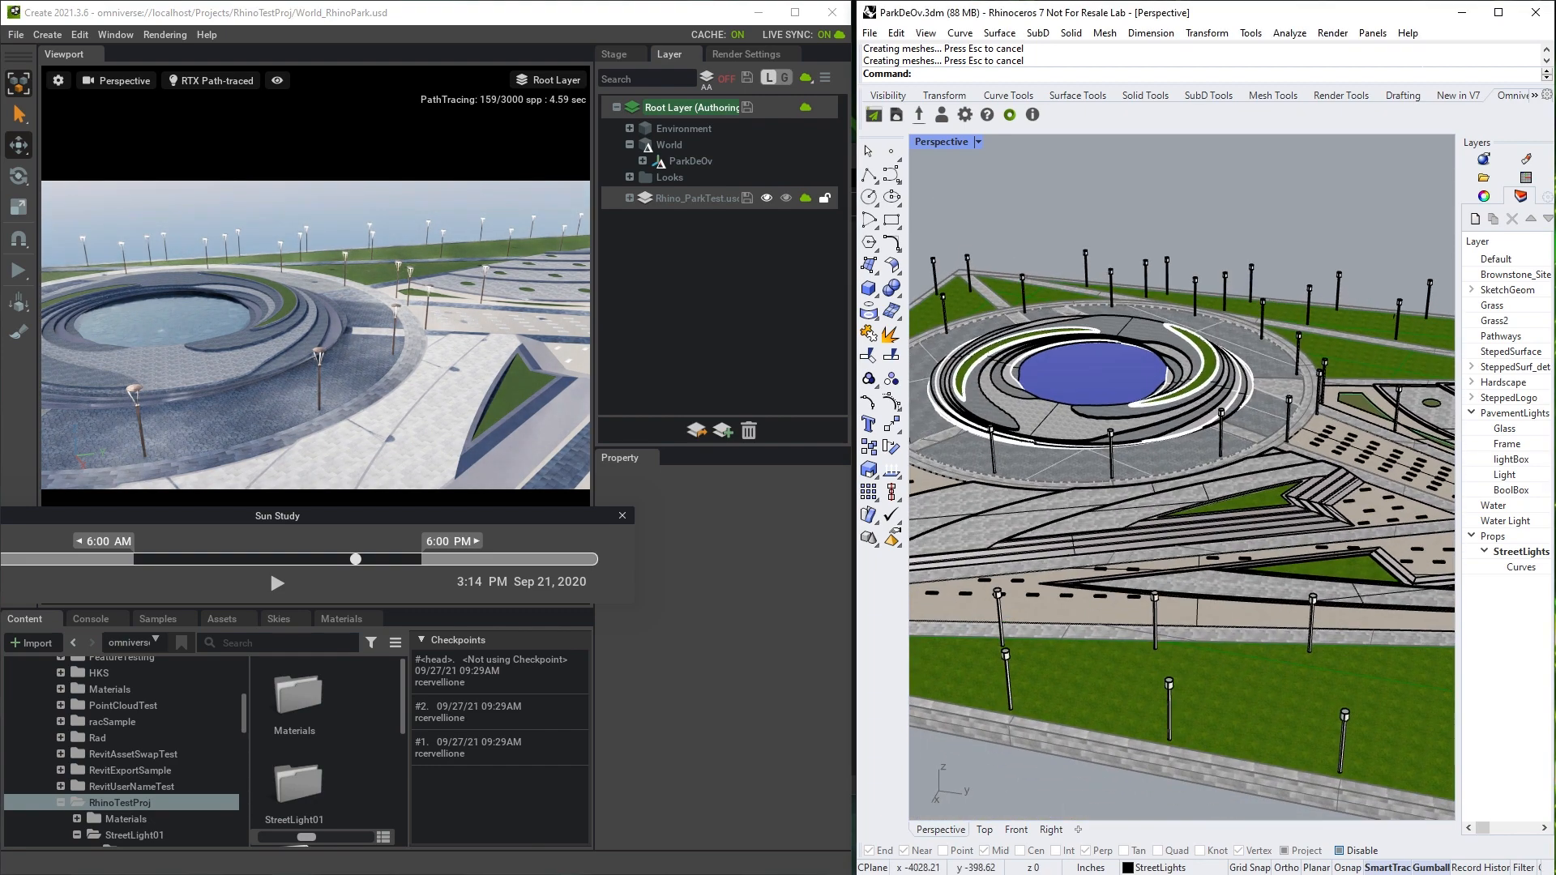
scroll(1240, 395, up, 5)
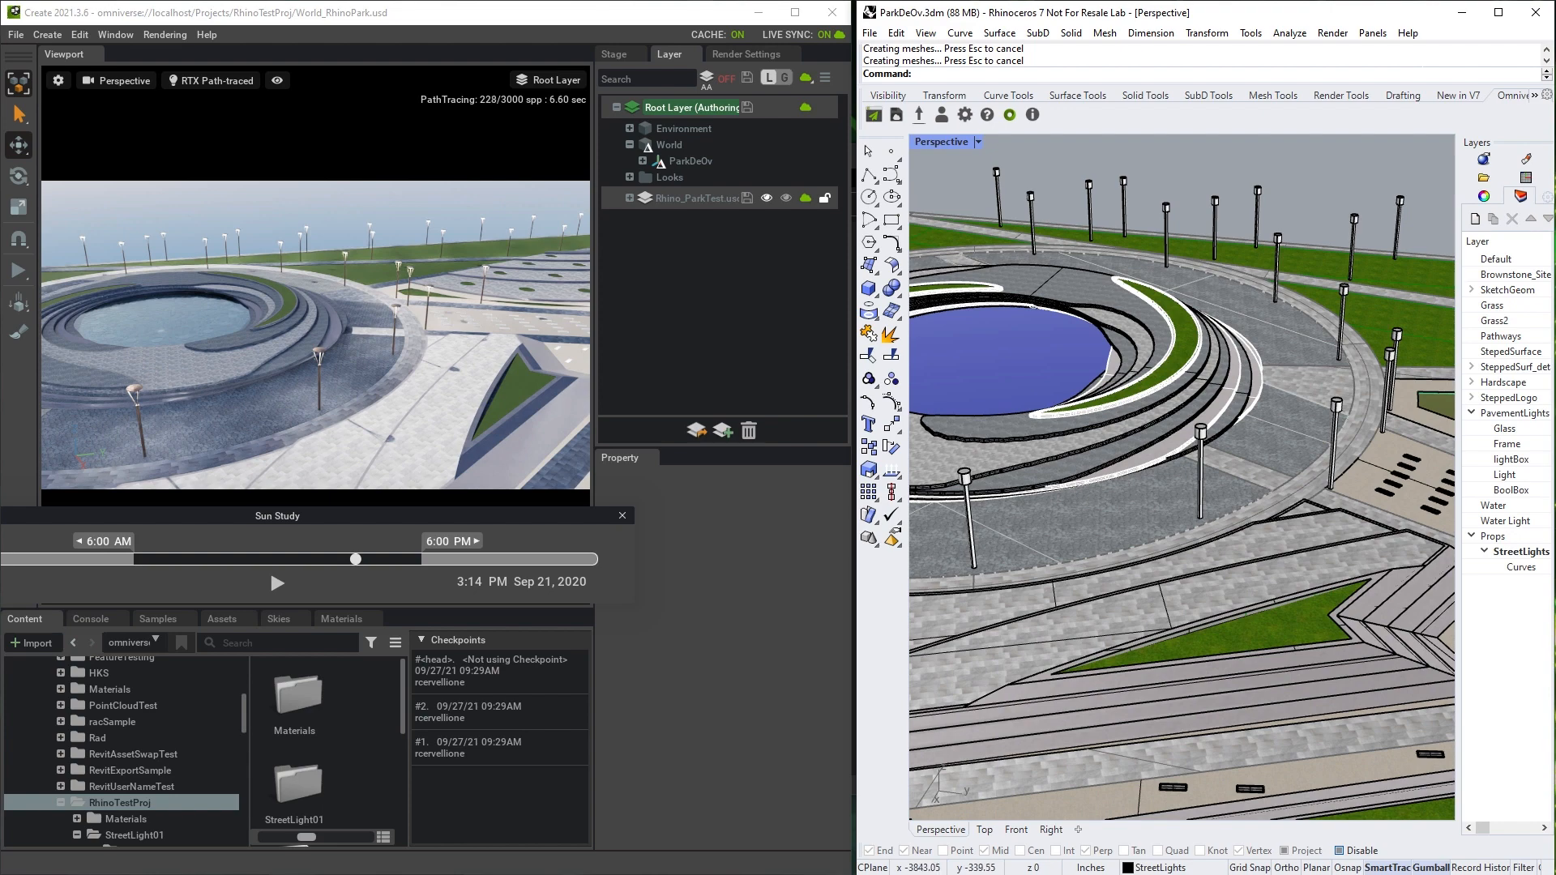
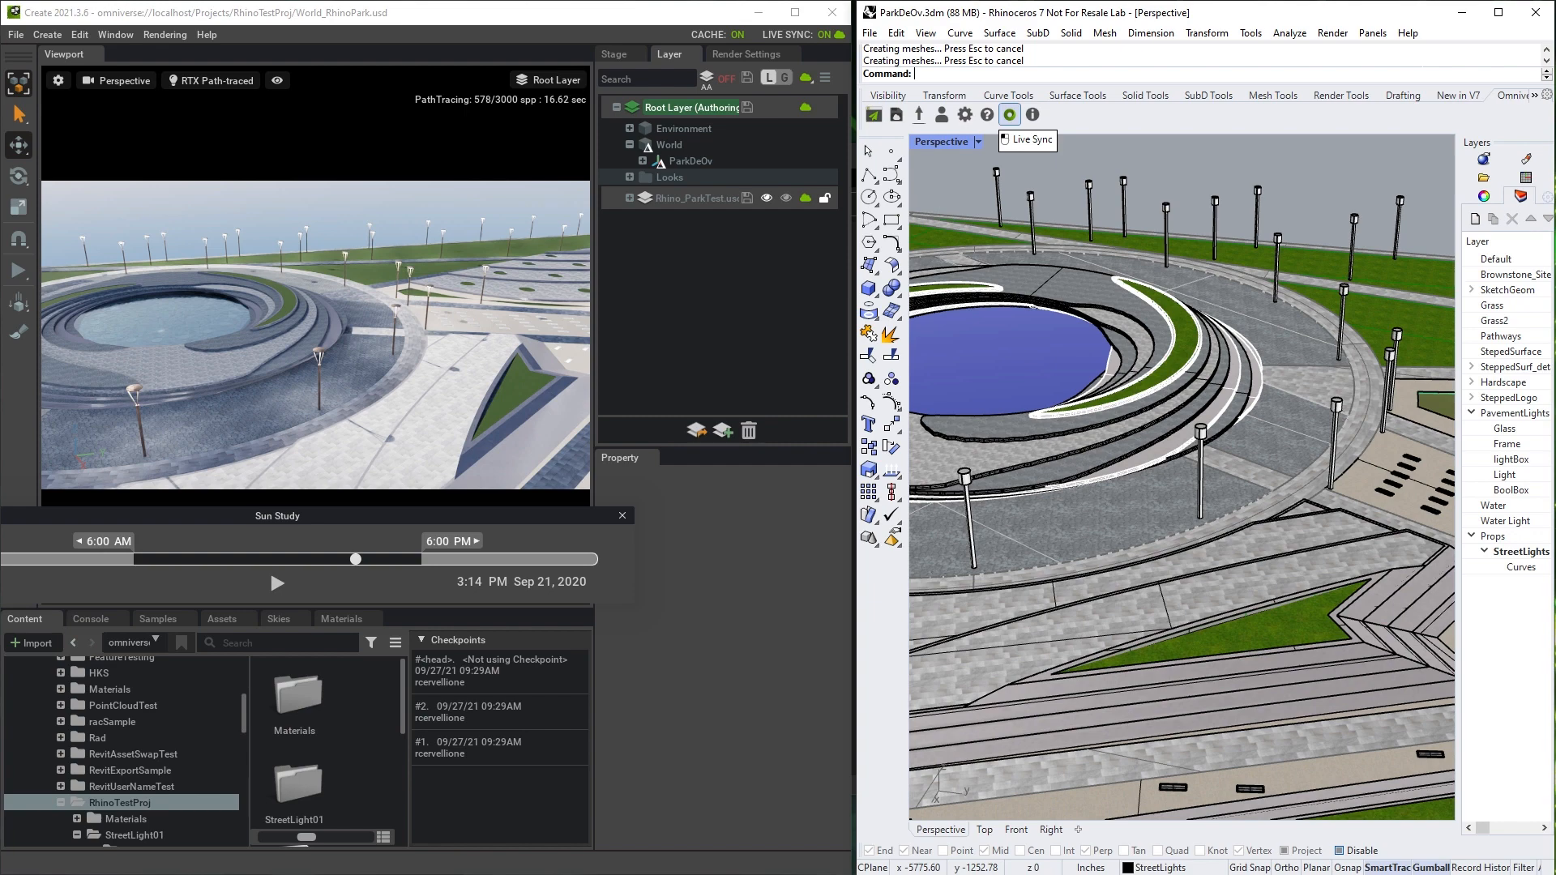
click(1009, 116)
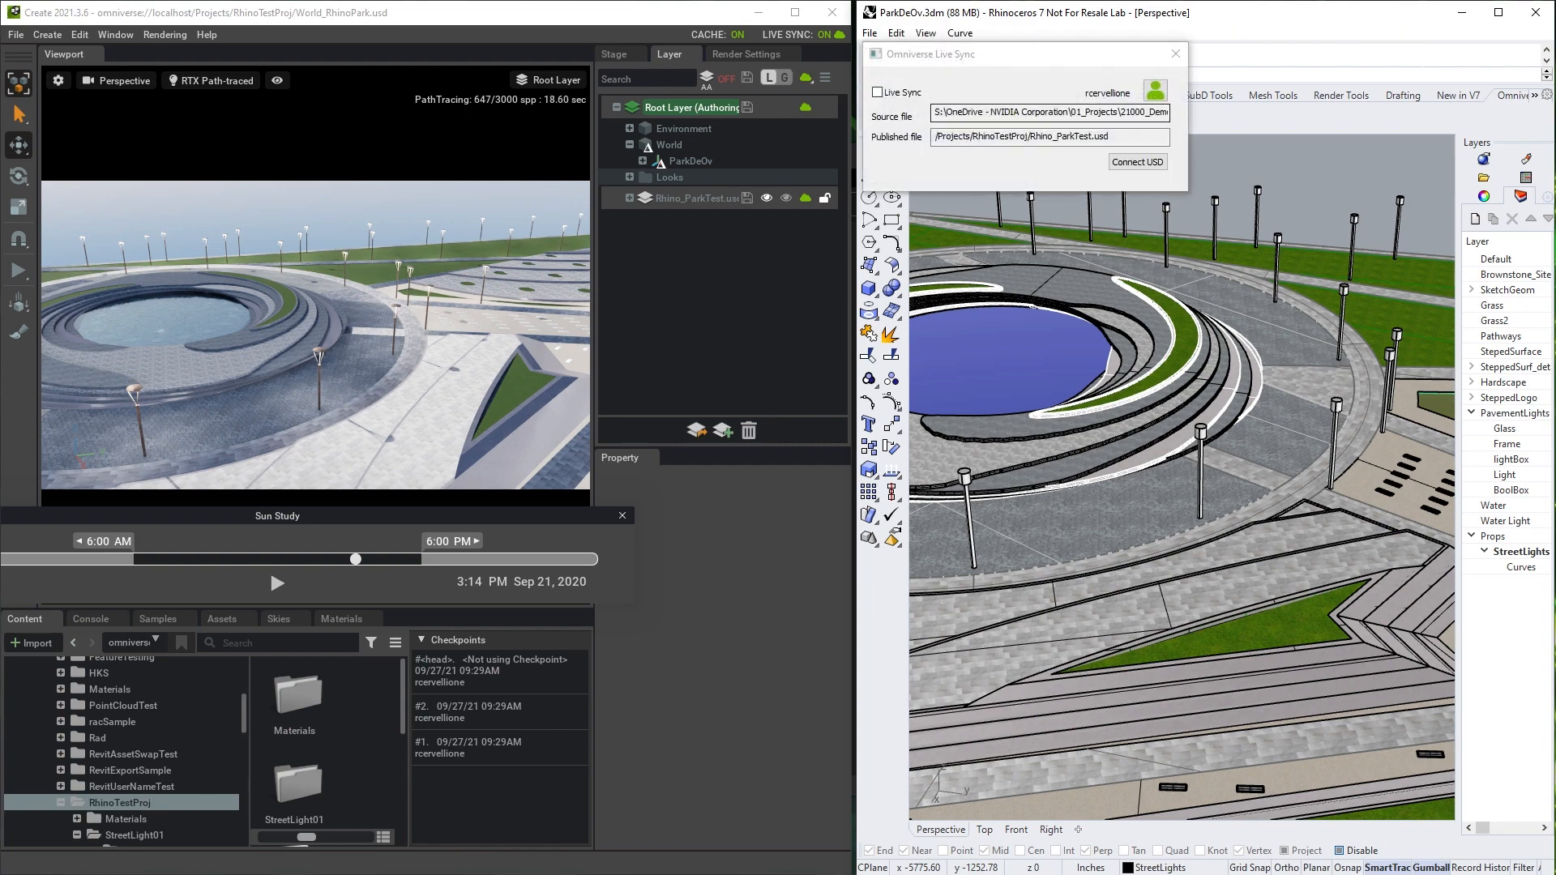
drag(1013, 53, 1354, 817)
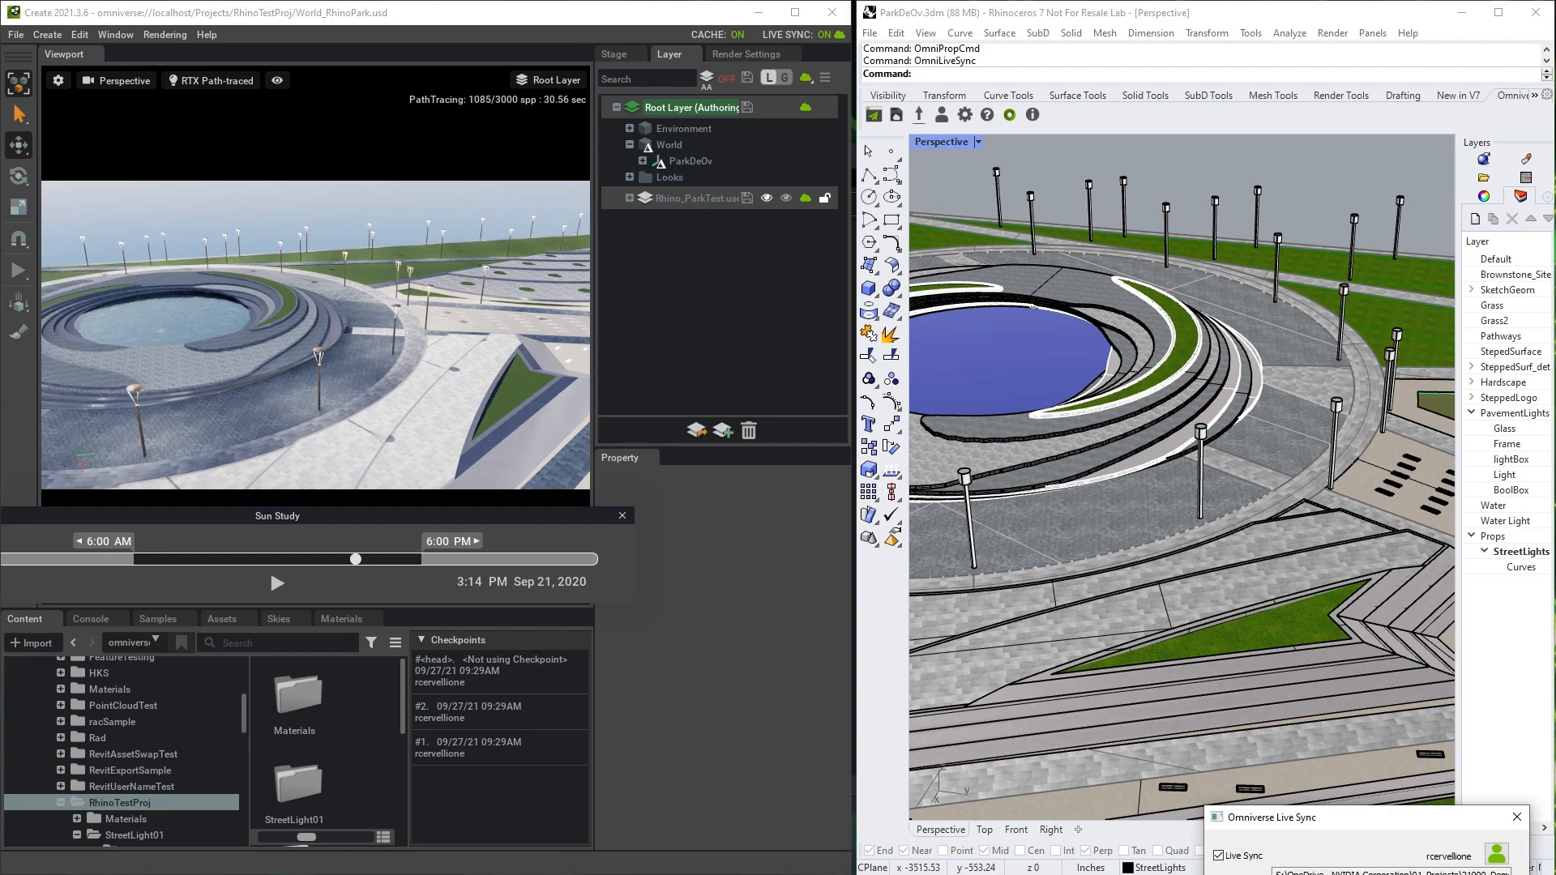
- Select the street light block on the paving beside the round pool in Rhino and reposition it closer to the pool's stepped rim
click(914, 73)
click(1201, 474)
mouse_move(1232, 381)
right_down()
mouse_move(1219, 446)
mouse_move(1223, 380)
right_up()
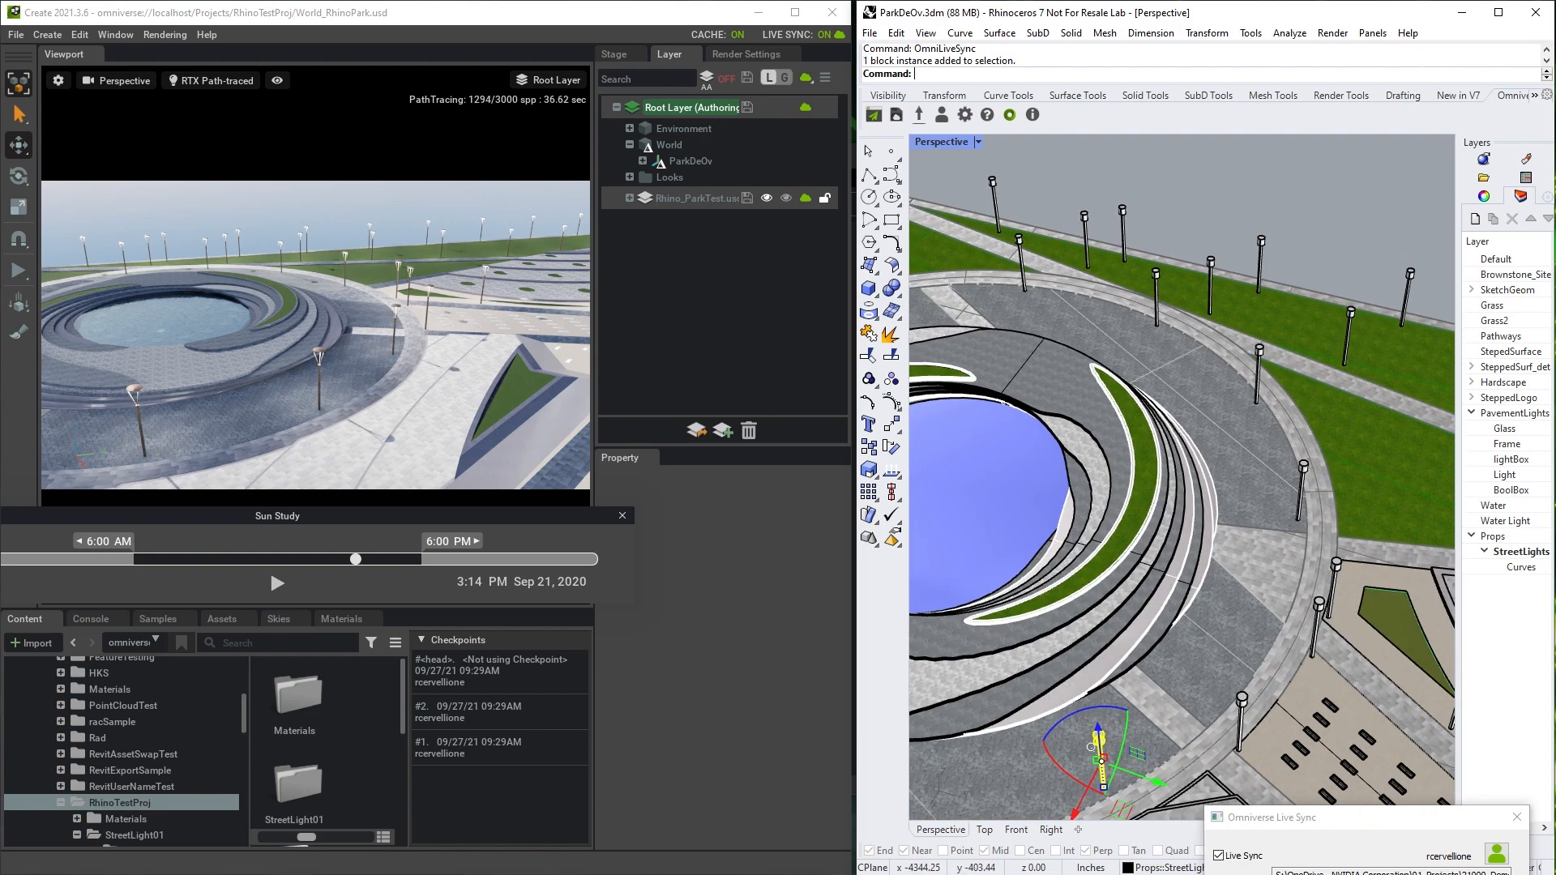
drag(1099, 760, 1088, 705)
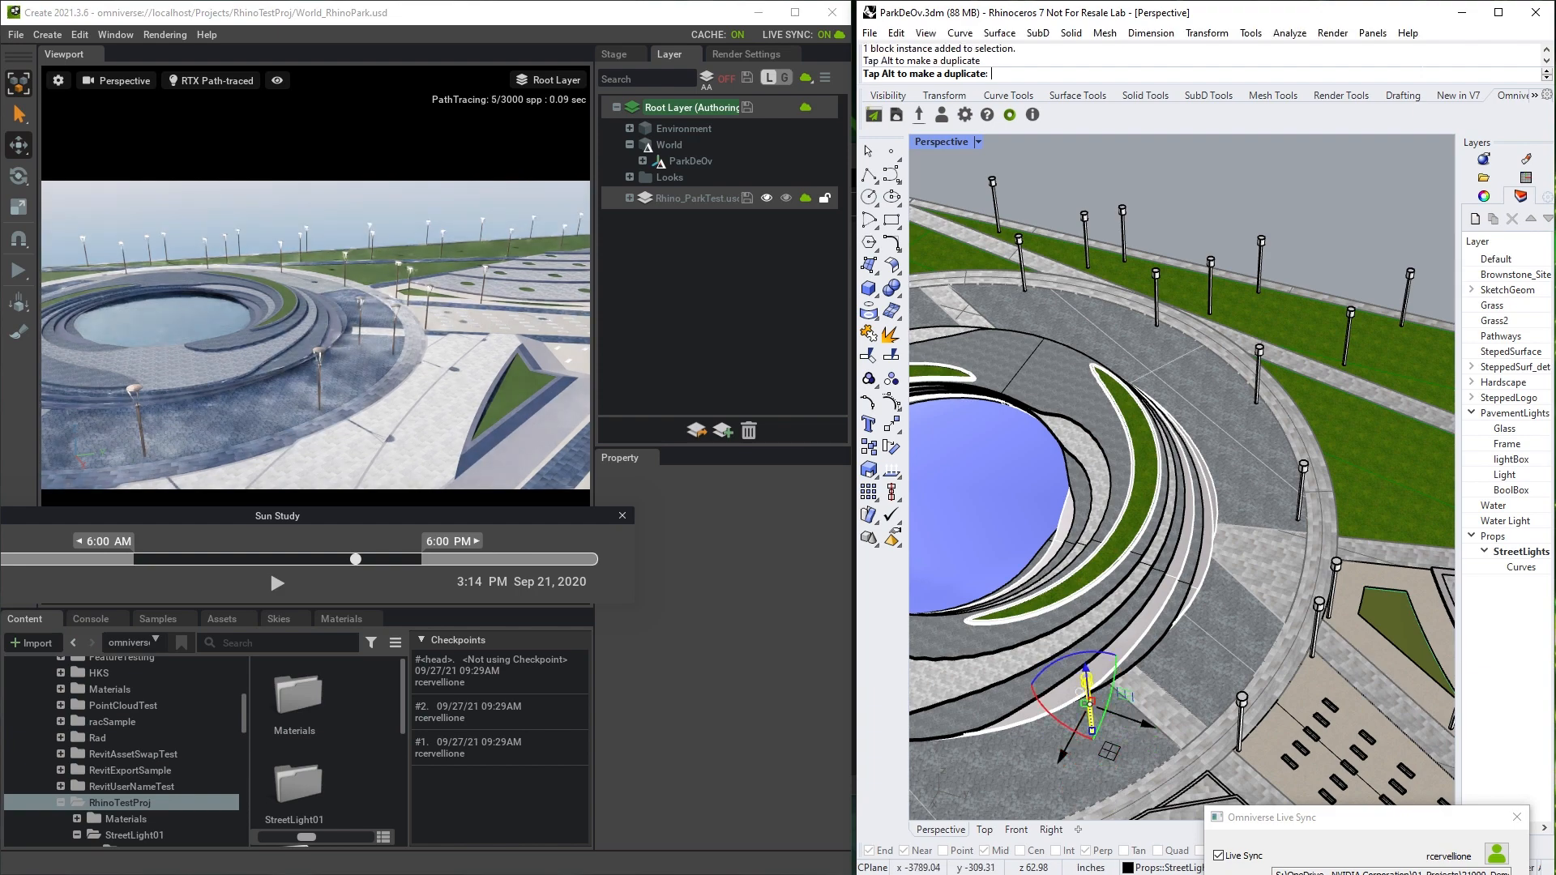
drag(1078, 691, 1175, 631)
drag(1208, 685, 1017, 784)
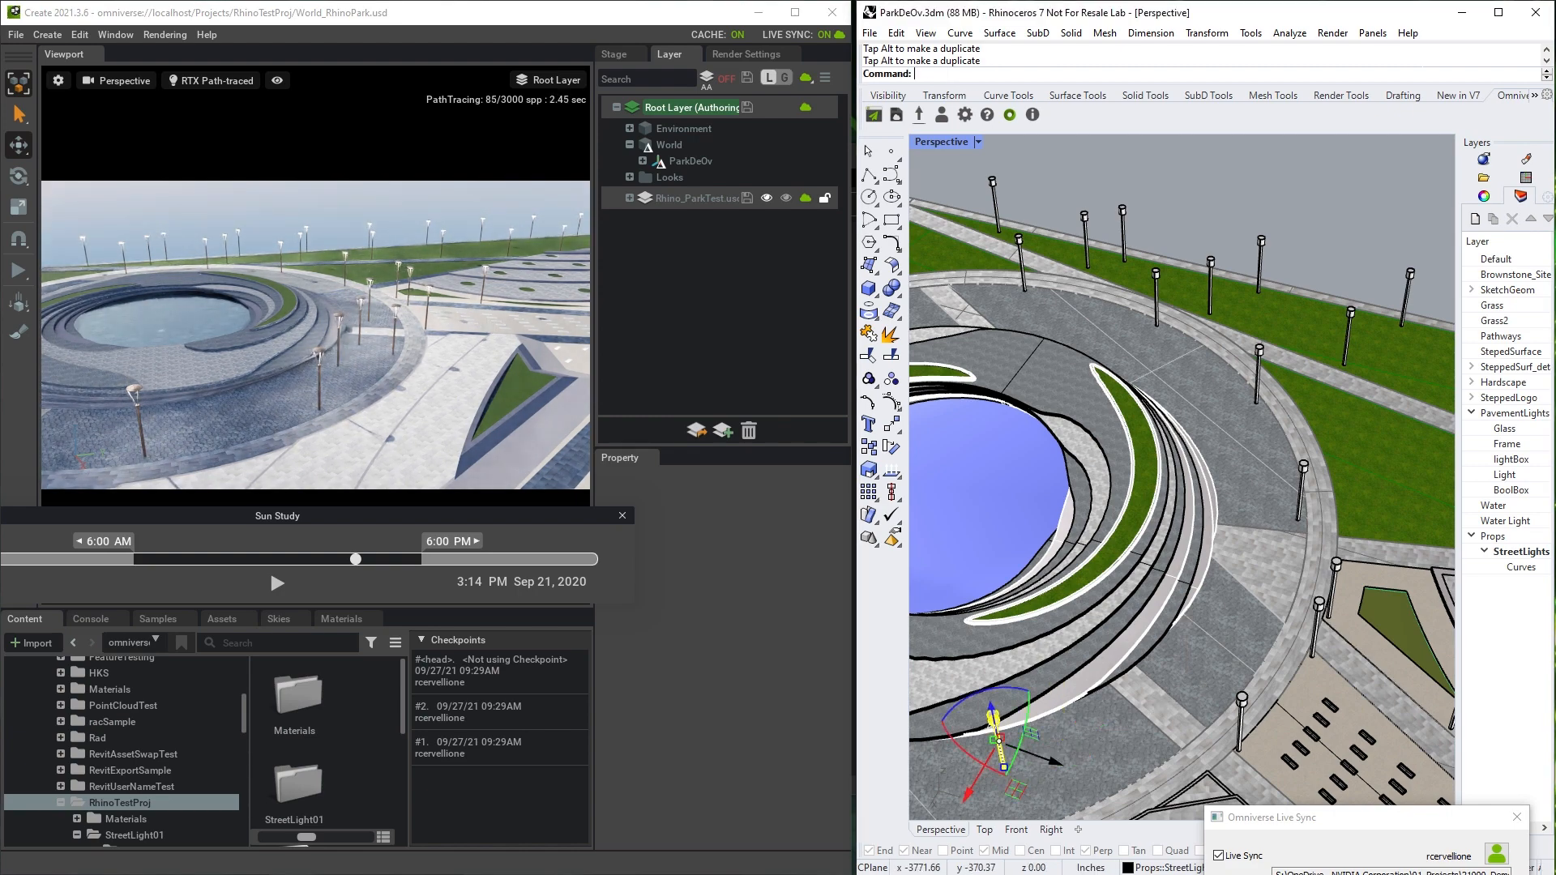
- Try raising the round pool's water surface well above the stepped rim in Rhino, and undo that move
right_drag(1135, 717, 1190, 669)
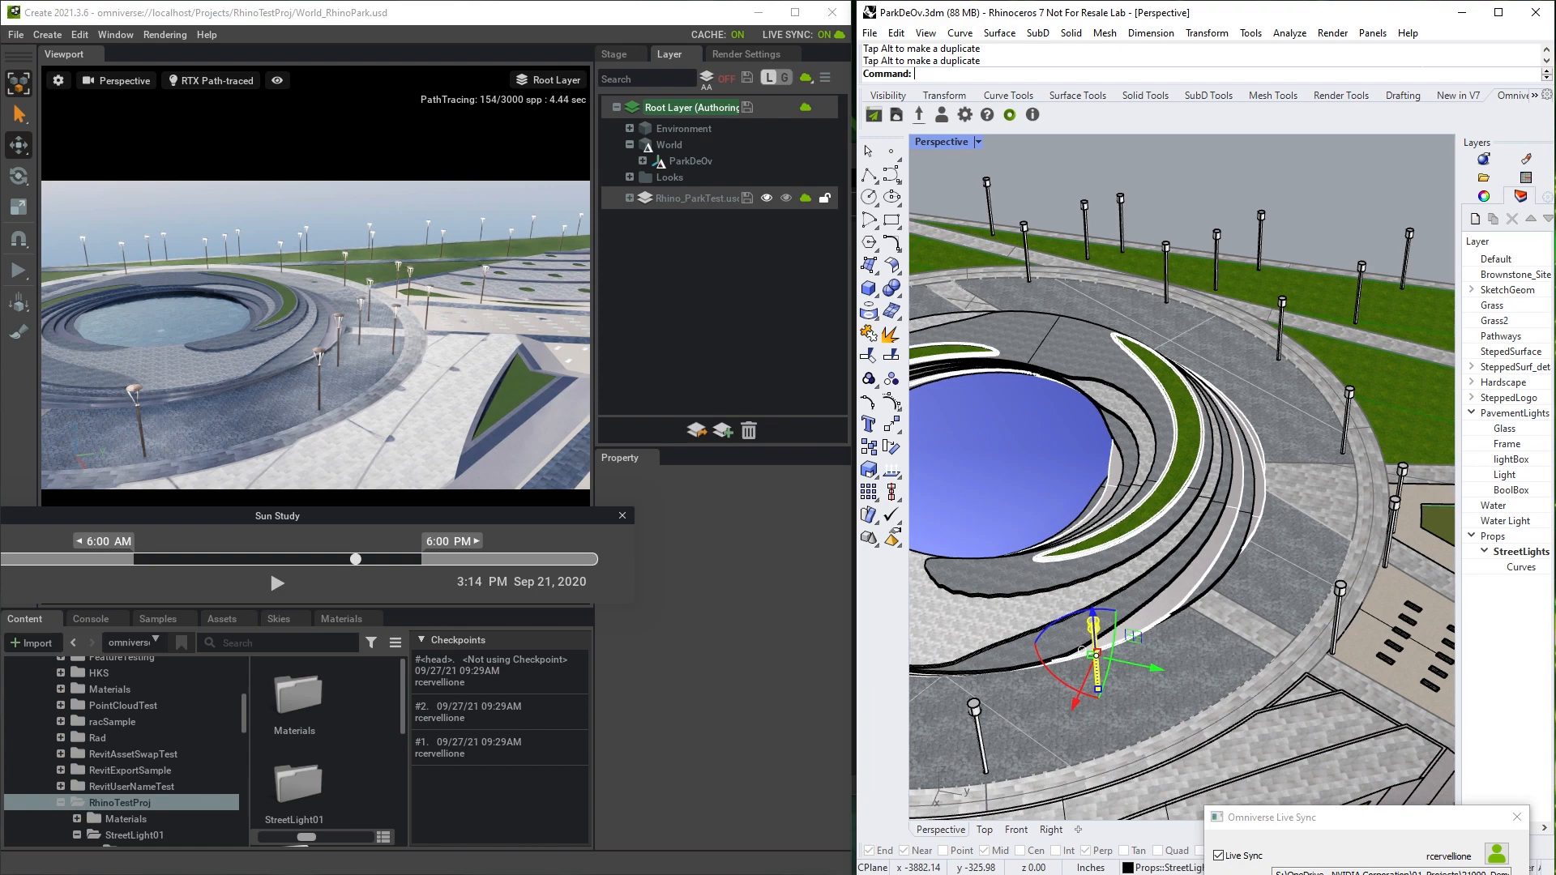
scroll(1155, 699, down, 3)
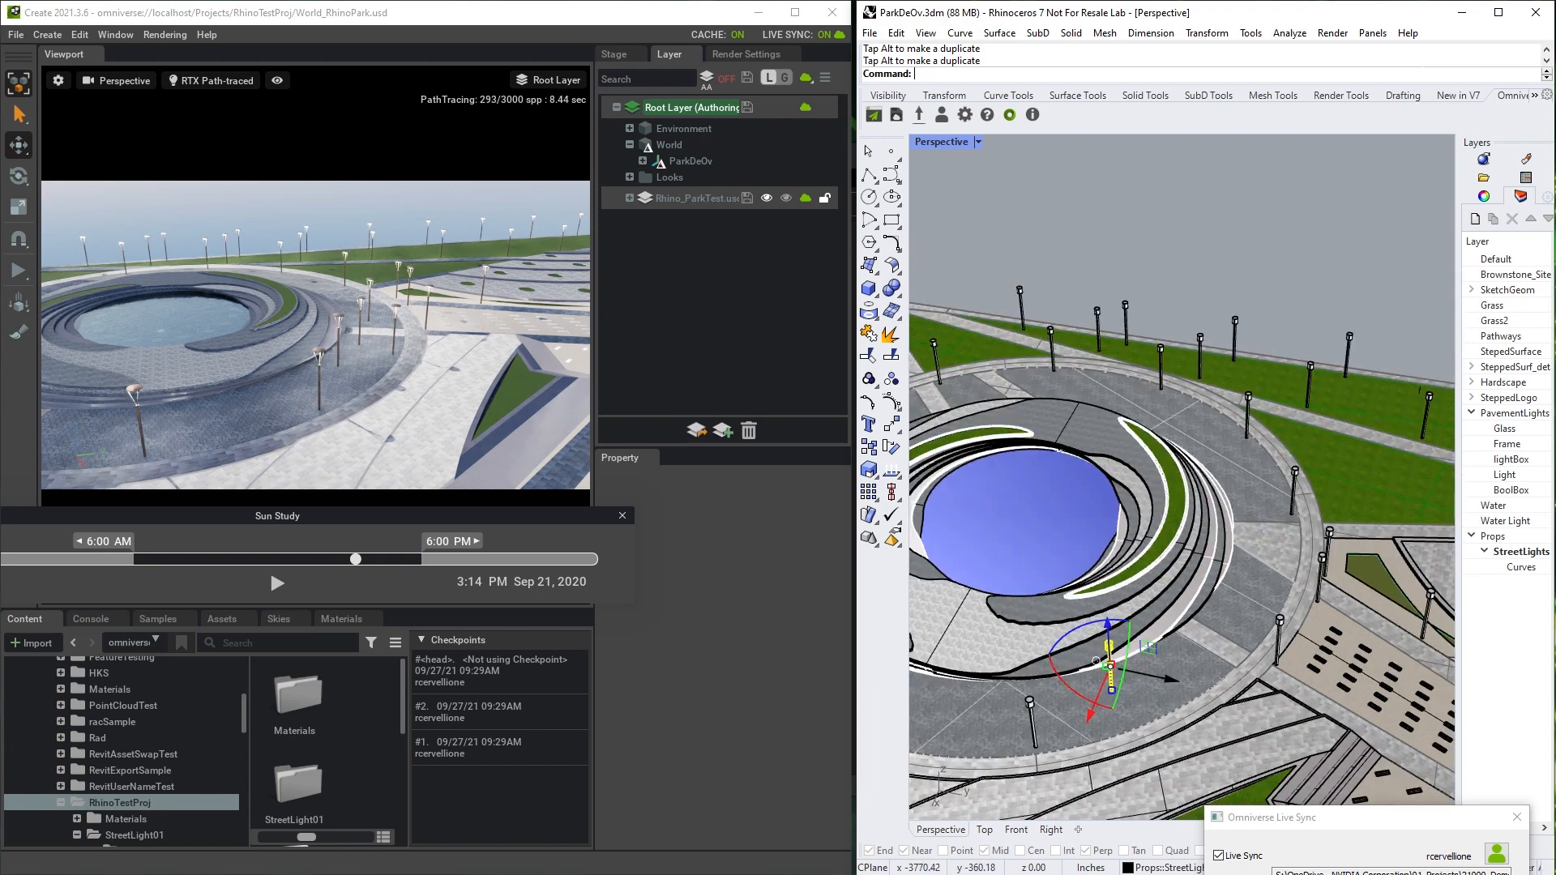
click(1017, 531)
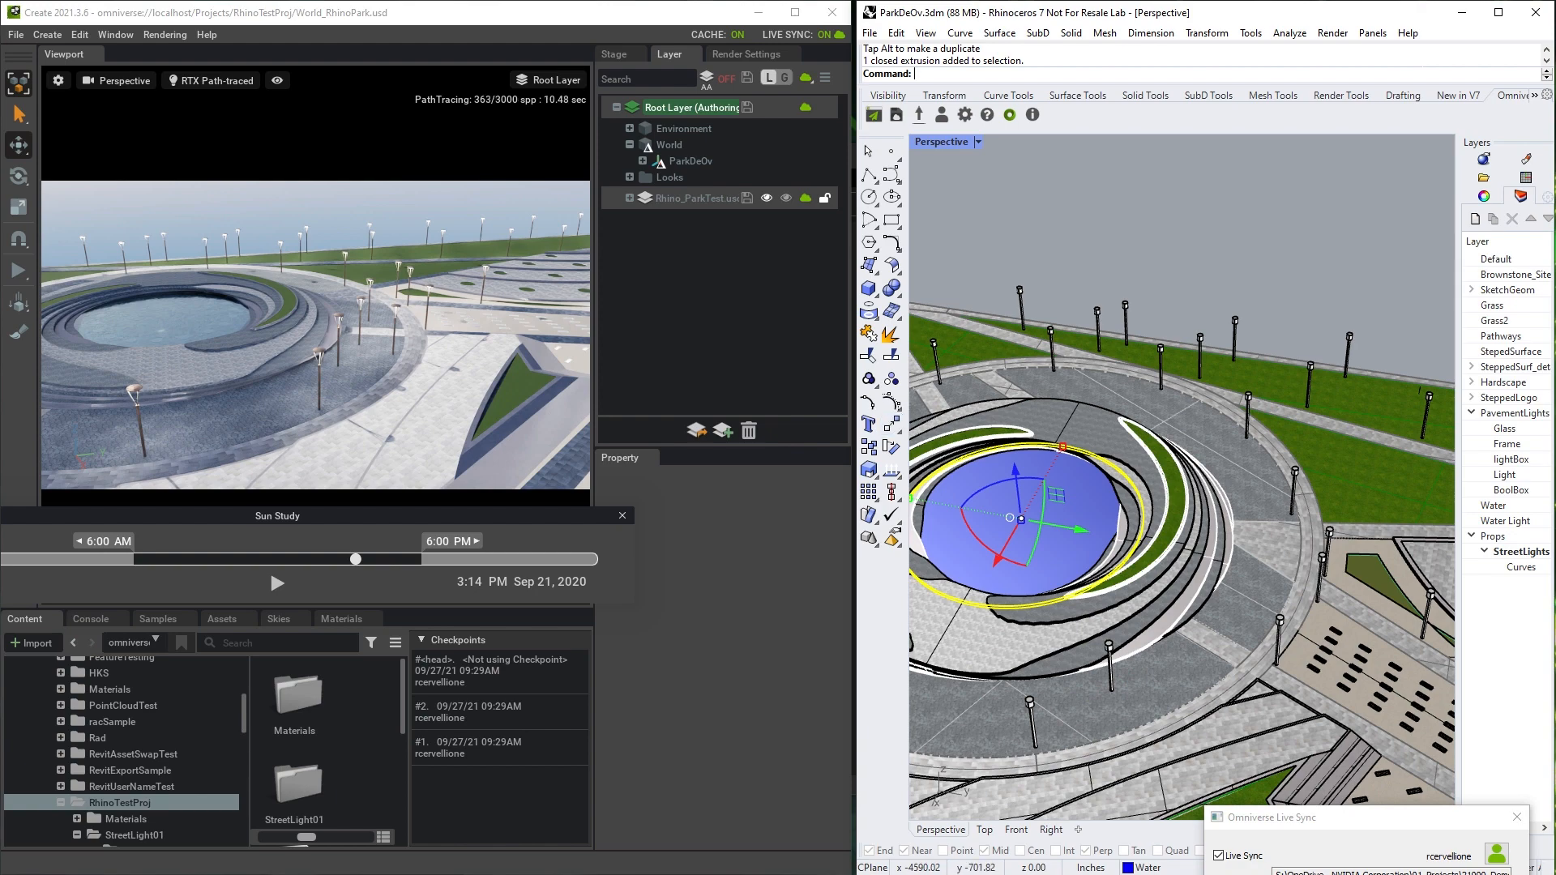
drag(1016, 470, 1007, 387)
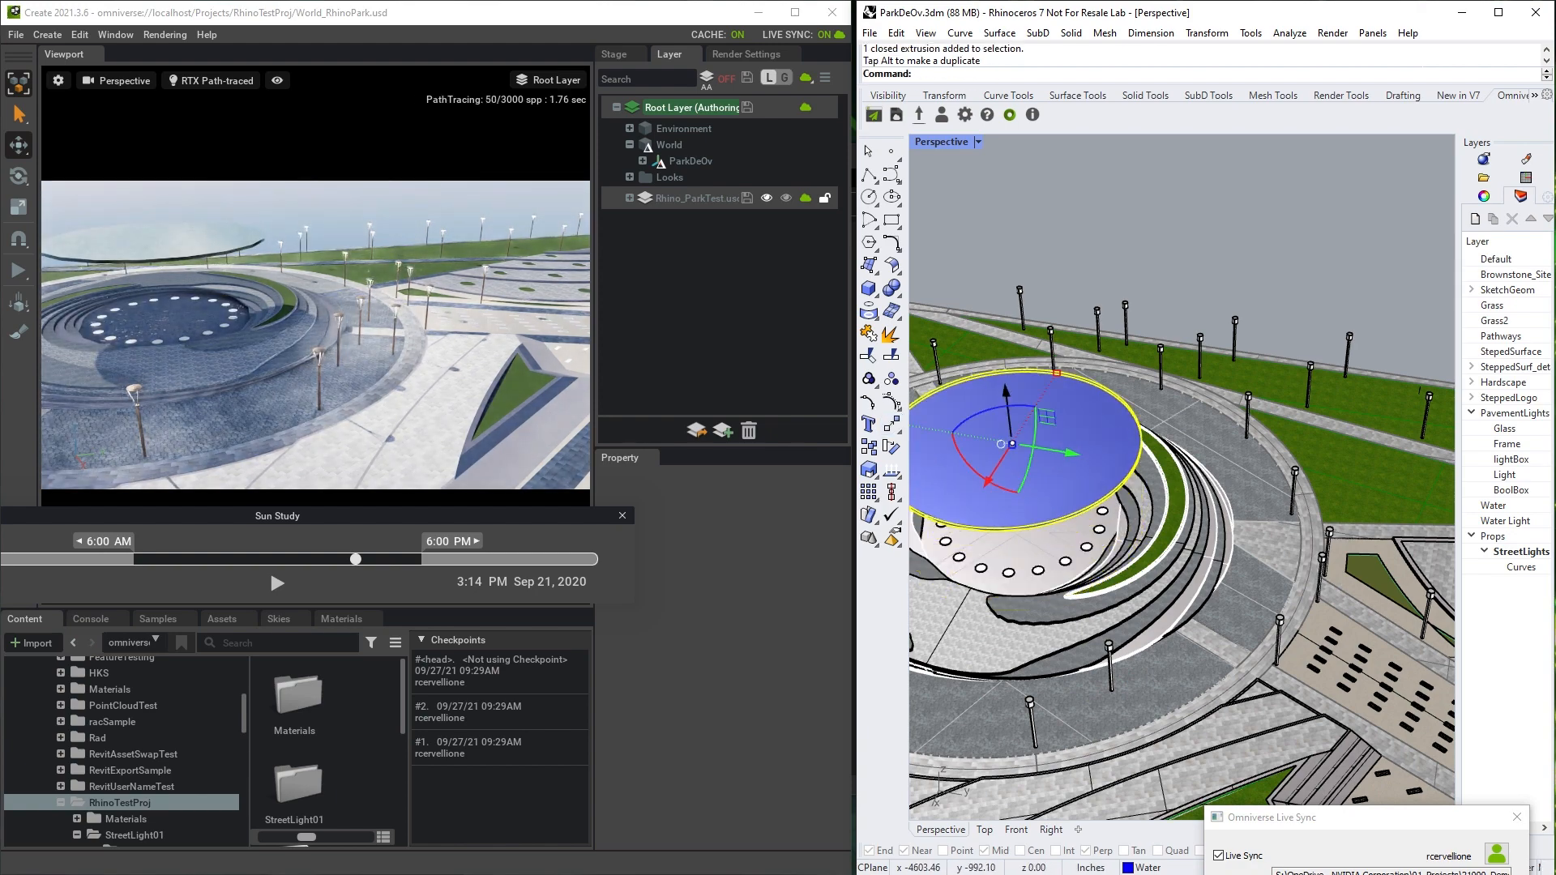
key(ctrl+z)
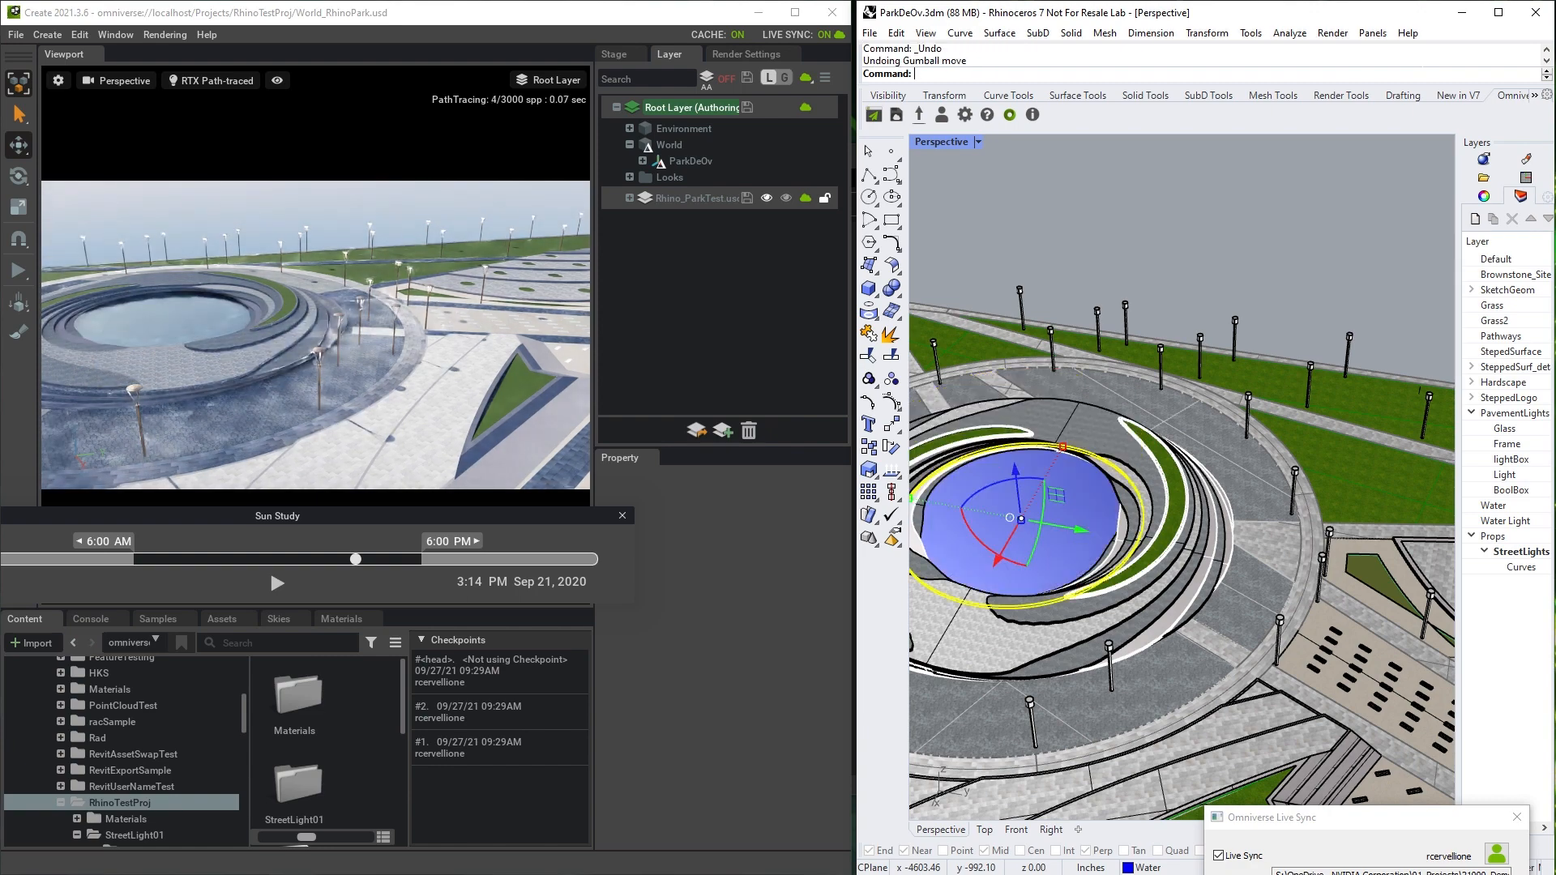